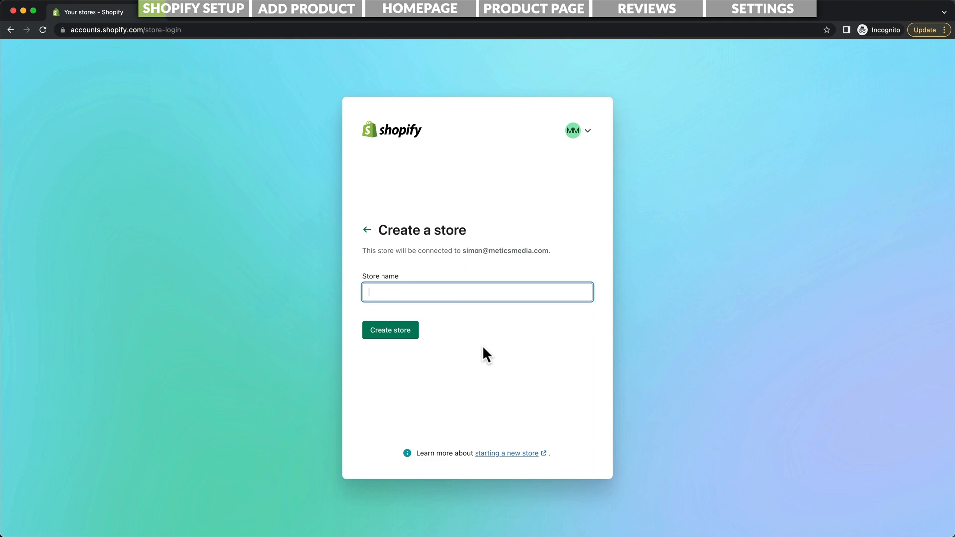
Create a new Shopify store named BlenderStoreDemo.
type("BlenderStoreDemo")
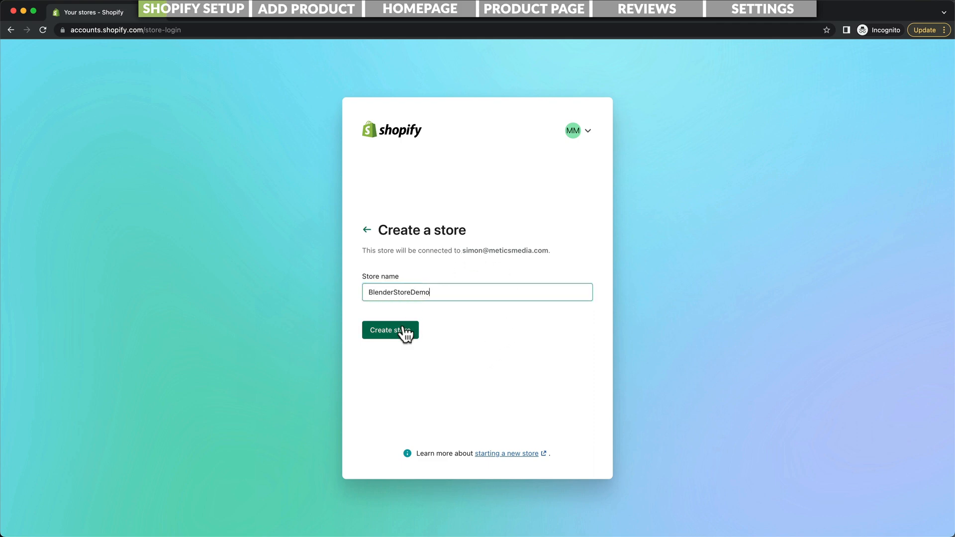
left_click(392, 334)
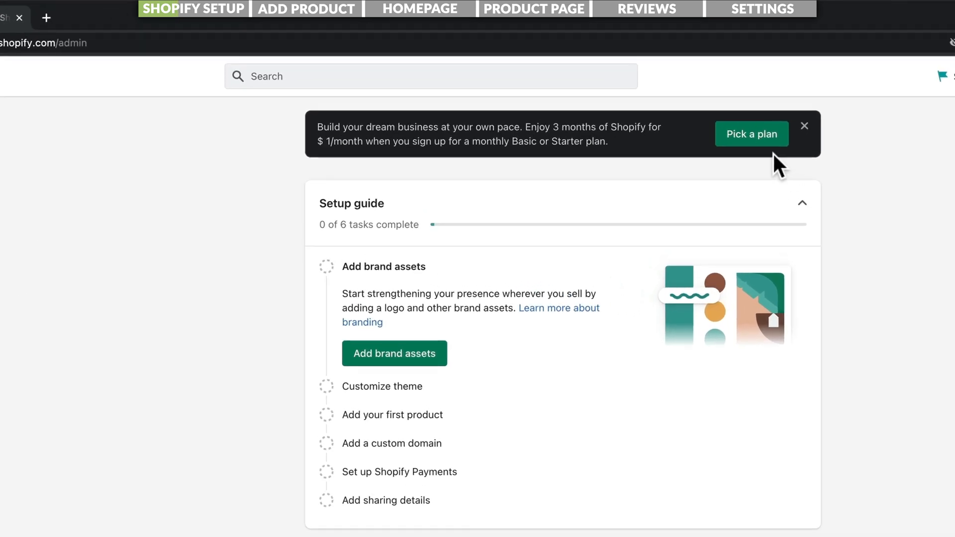
Choose the Basic Shopify plan at $1 per month for the first 3 months, confirm the monthly billing cycle and start the plan.
left_click(746, 144)
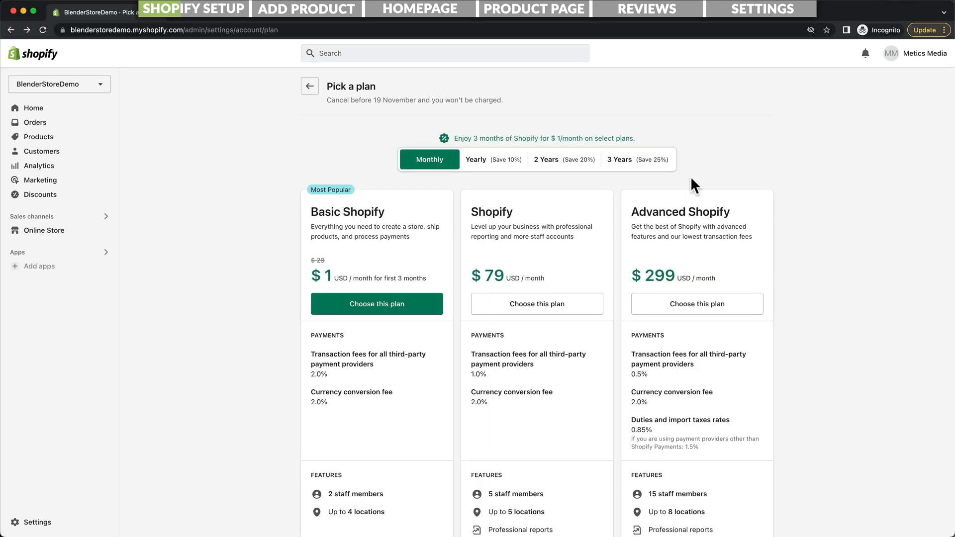
left_click_drag(311, 212, 394, 207)
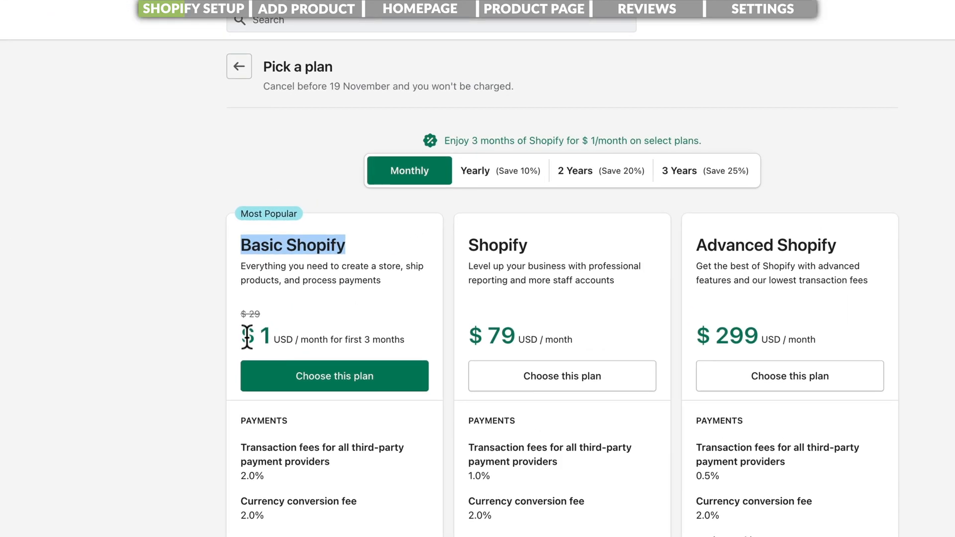
left_click_drag(244, 337, 413, 337)
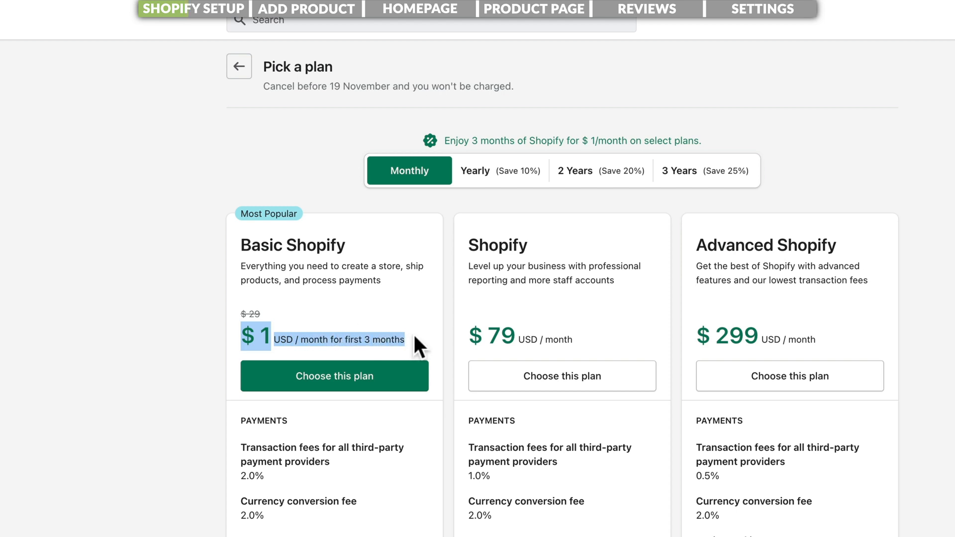
left_click(325, 388)
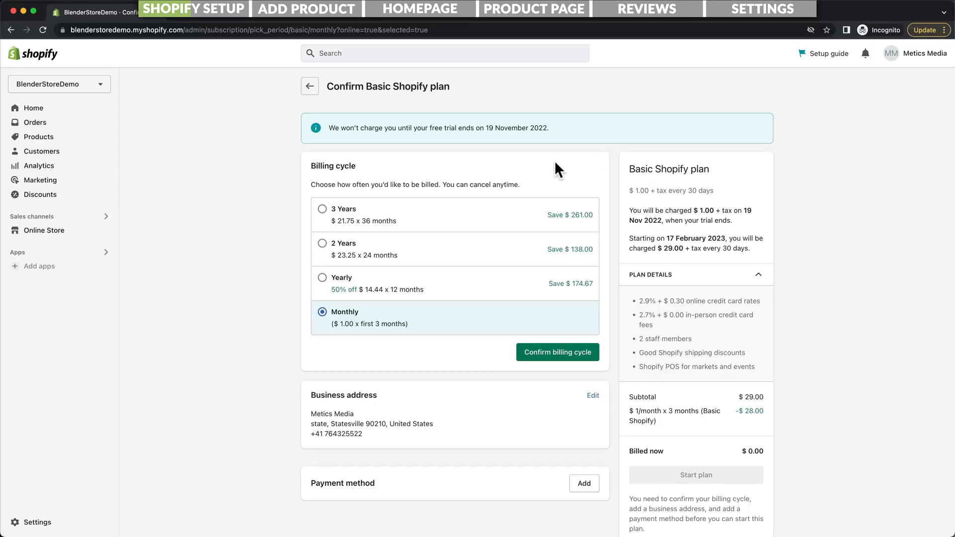
left_click(553, 352)
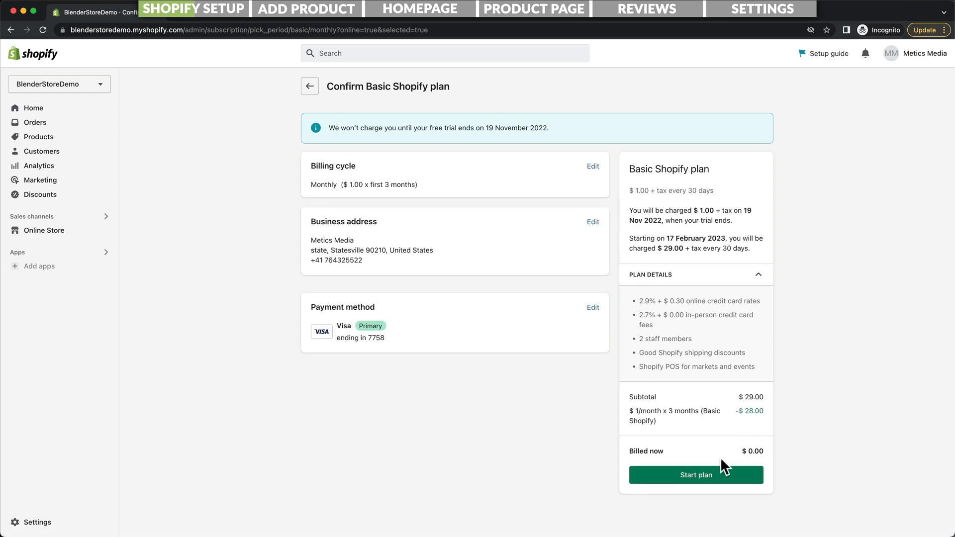
left_click(696, 476)
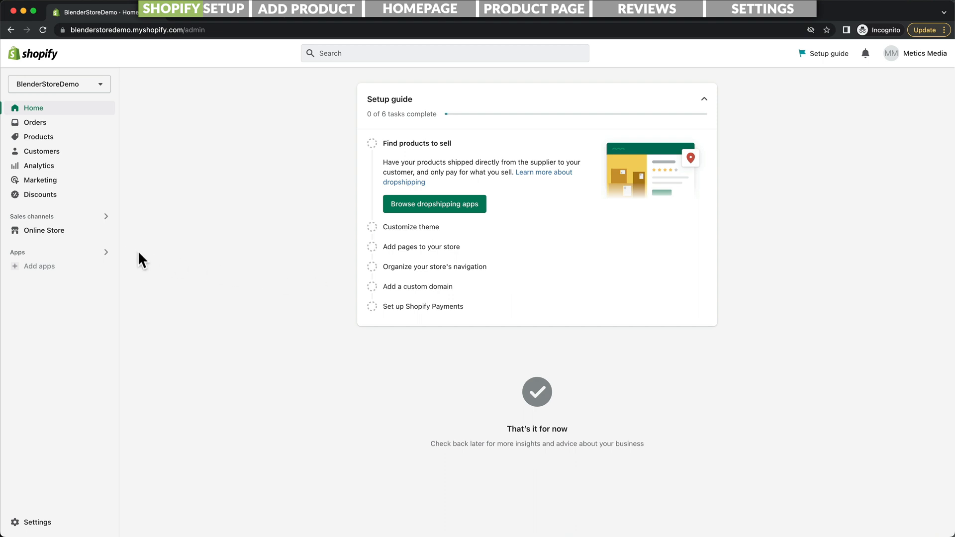
Open the online store's themes and review the current theme and the popular free themes.
left_click(50, 231)
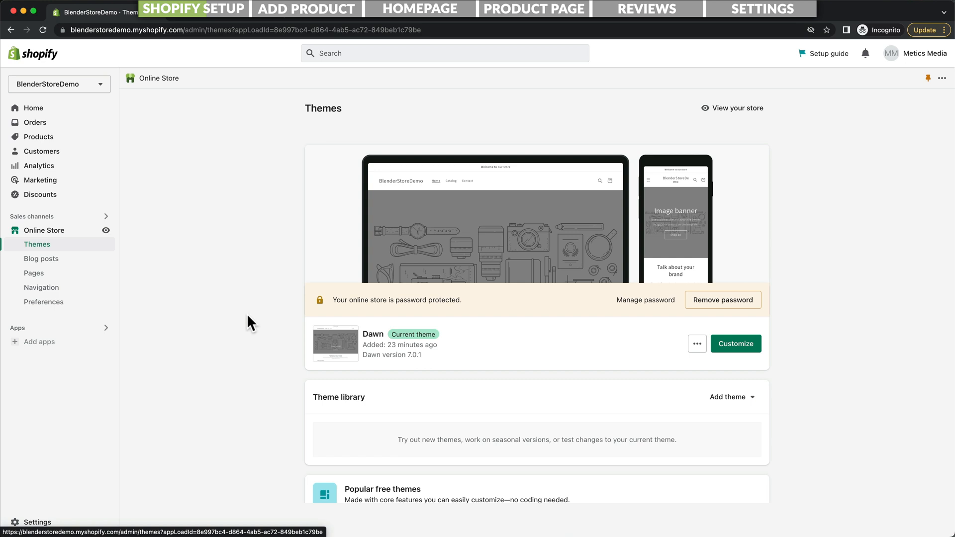
left_click_drag(365, 334, 434, 332)
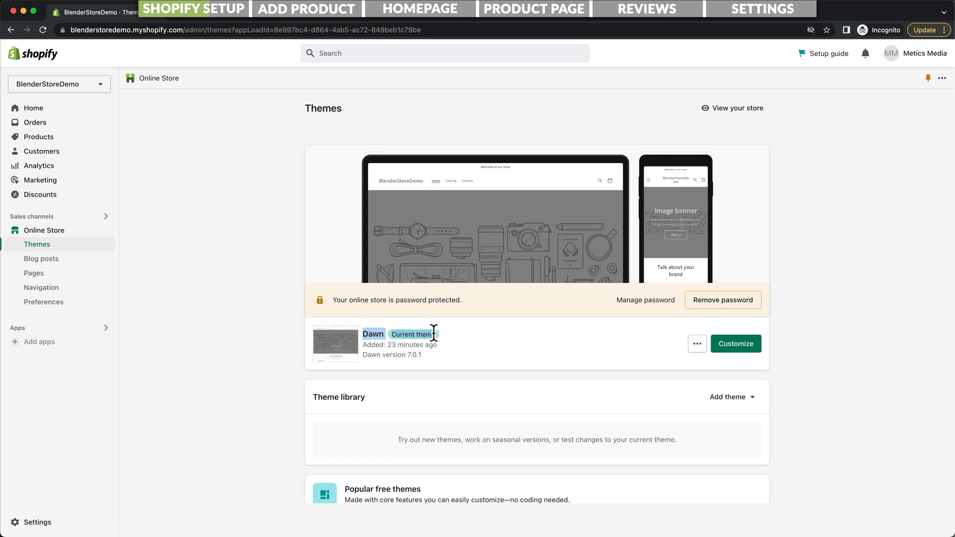
left_click(297, 350)
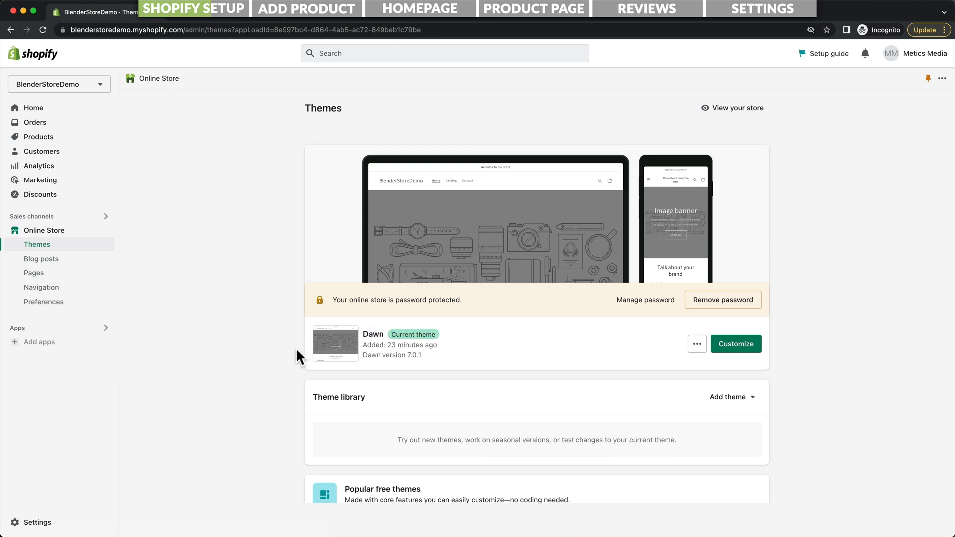
scroll(297, 350, "down", 5)
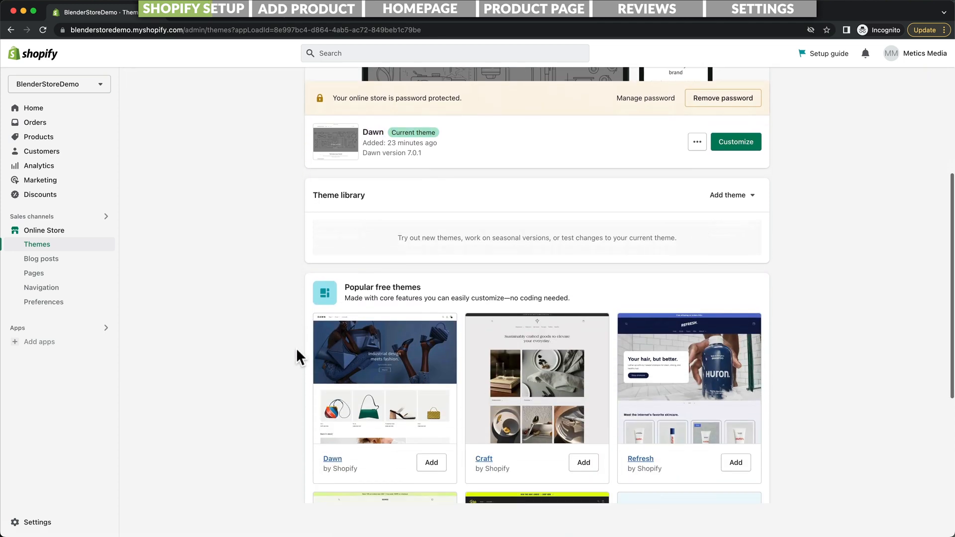
scroll(297, 350, "down", 2)
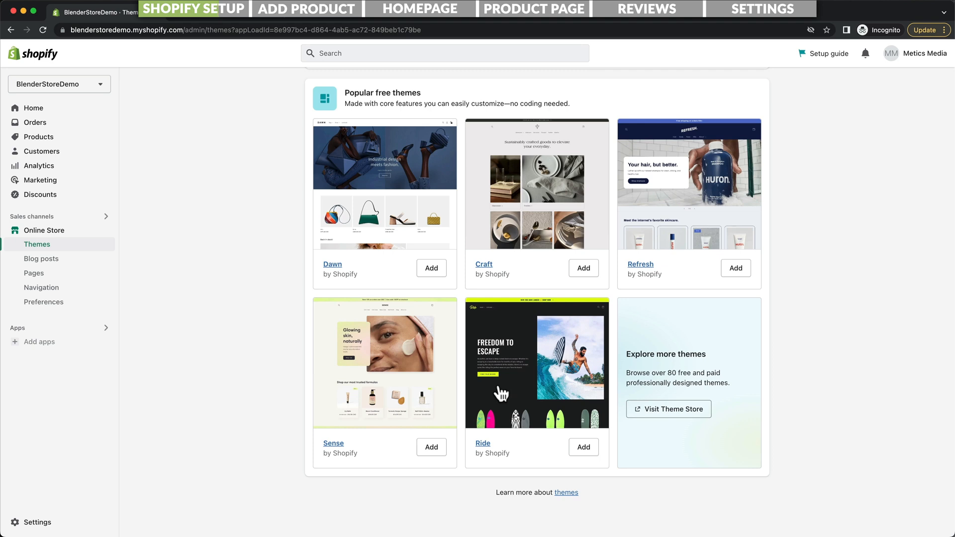
Browse the free and paid themes in the Shopify Theme Store, and return to the store's own themes.
left_click(699, 420)
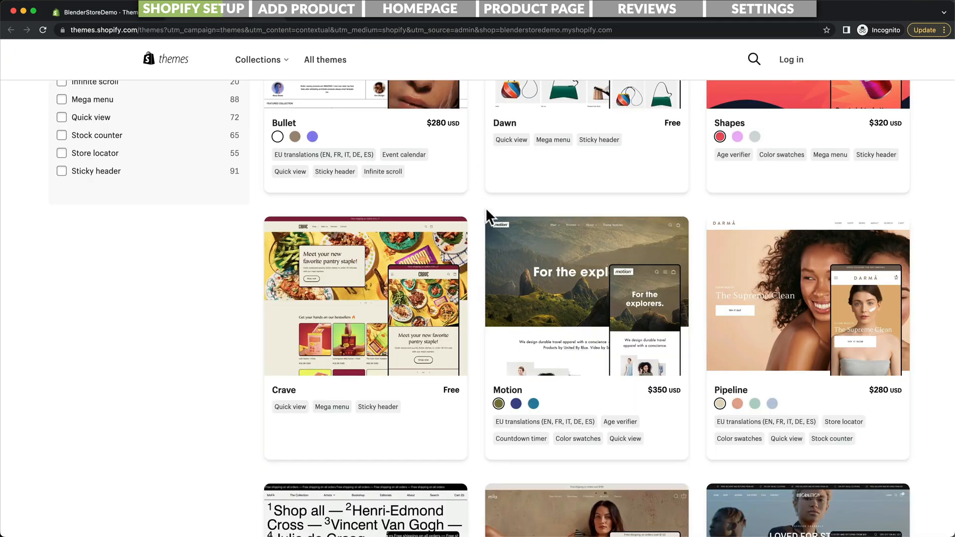
scroll(485, 207, "down", 3)
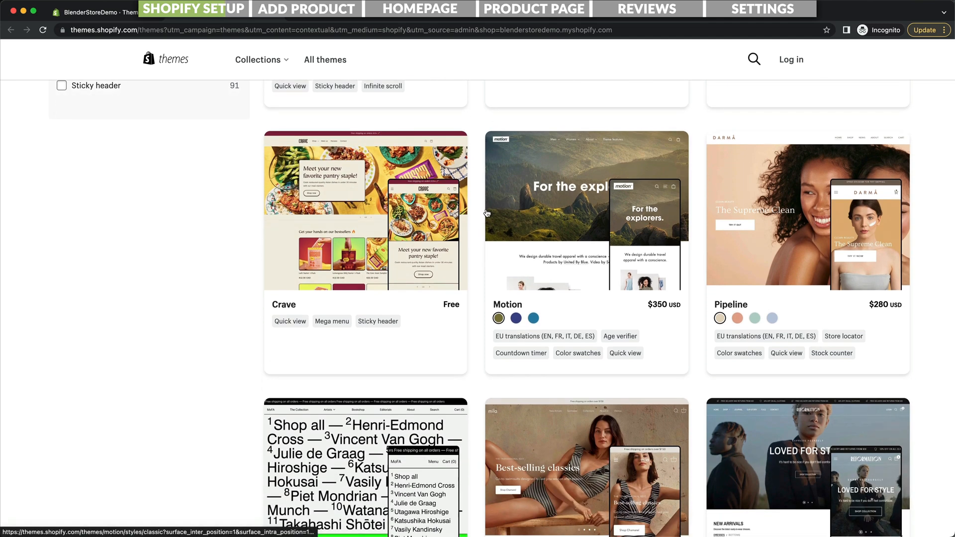
scroll(486, 213, "down", 5)
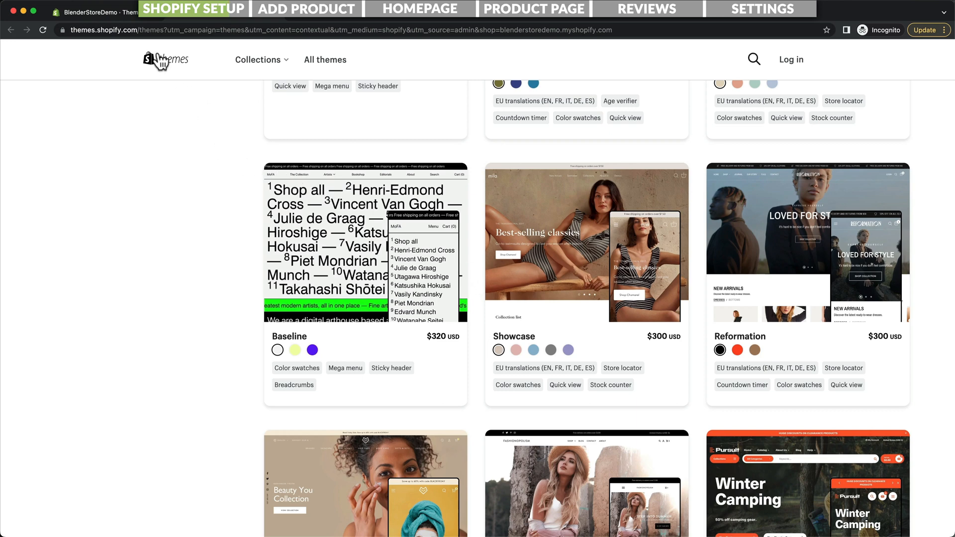
left_click(113, 13)
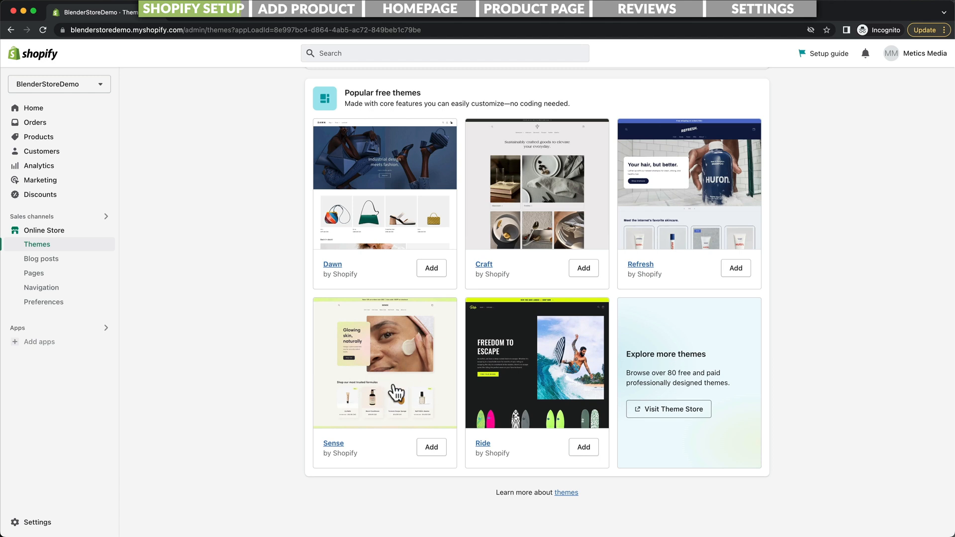
Add the free Sense theme to the theme library and publish it as the store's current theme.
left_click(431, 448)
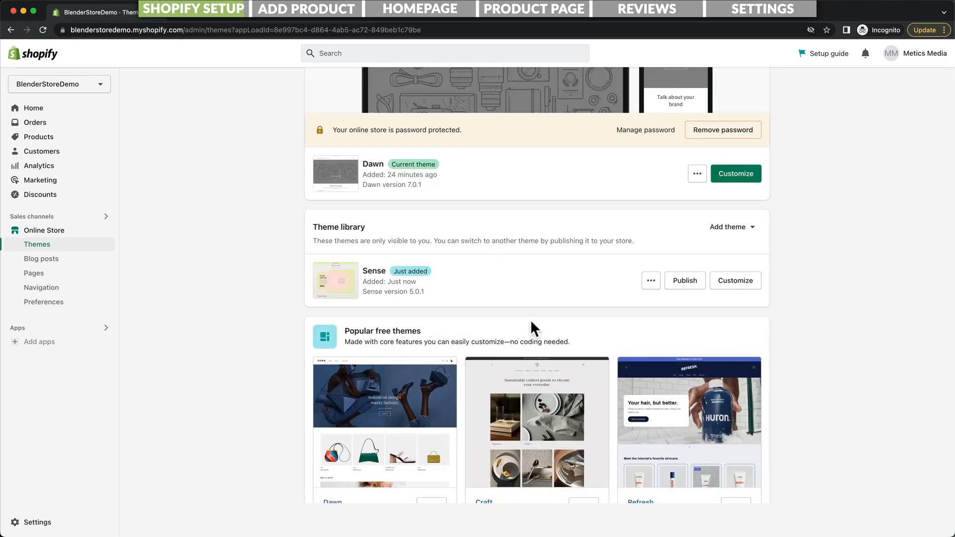
left_click(679, 283)
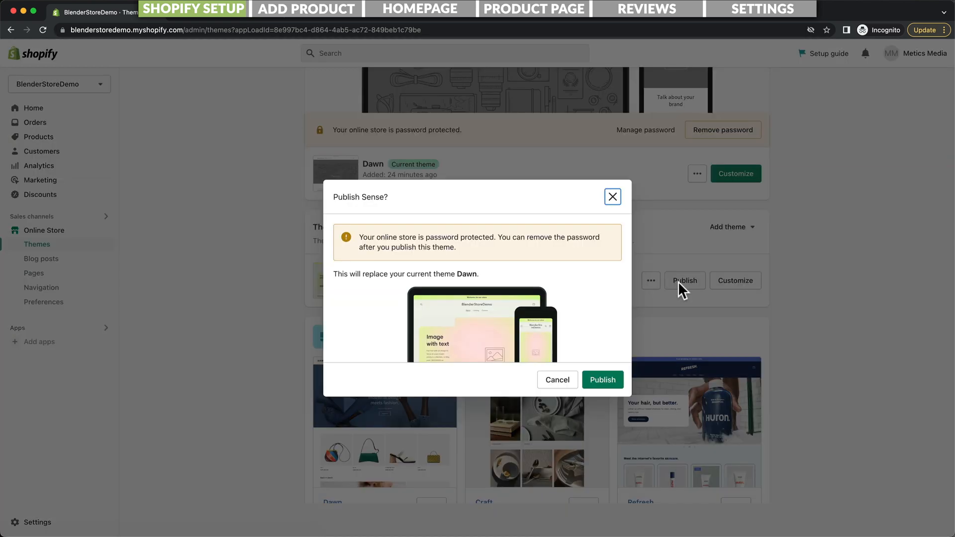
left_click(605, 381)
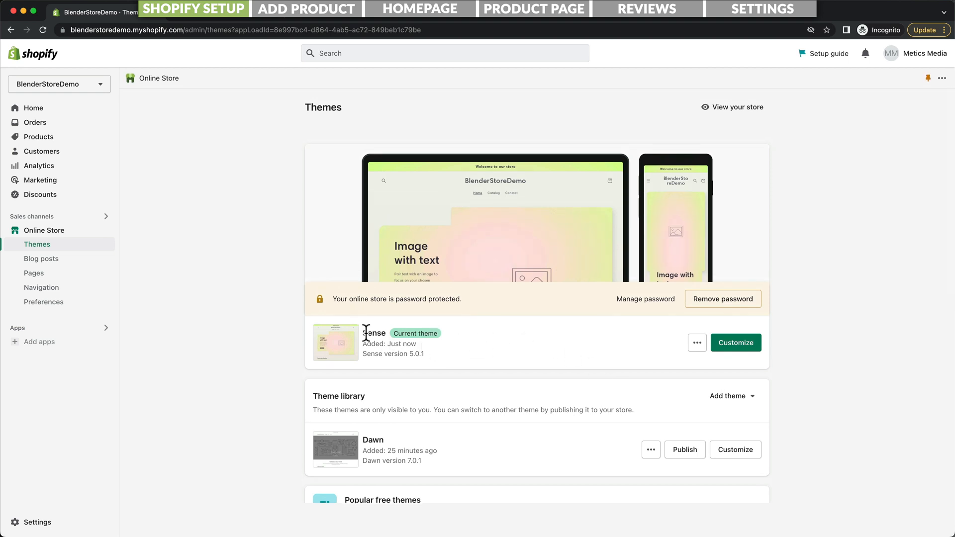
left_click_drag(363, 333, 410, 330)
left_click(476, 333)
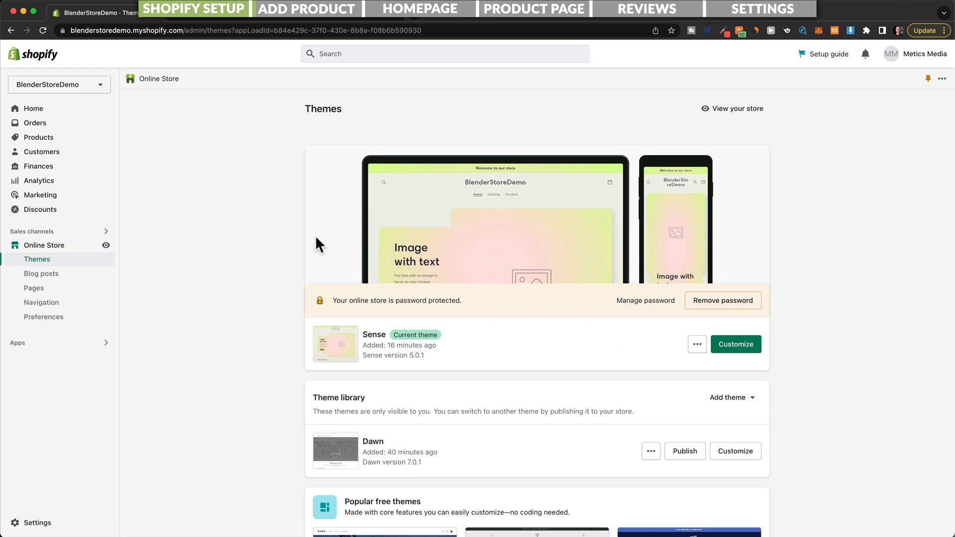
Start a new product and examine the form's description, media, pricing, inventory and shipping sections.
left_click(52, 139)
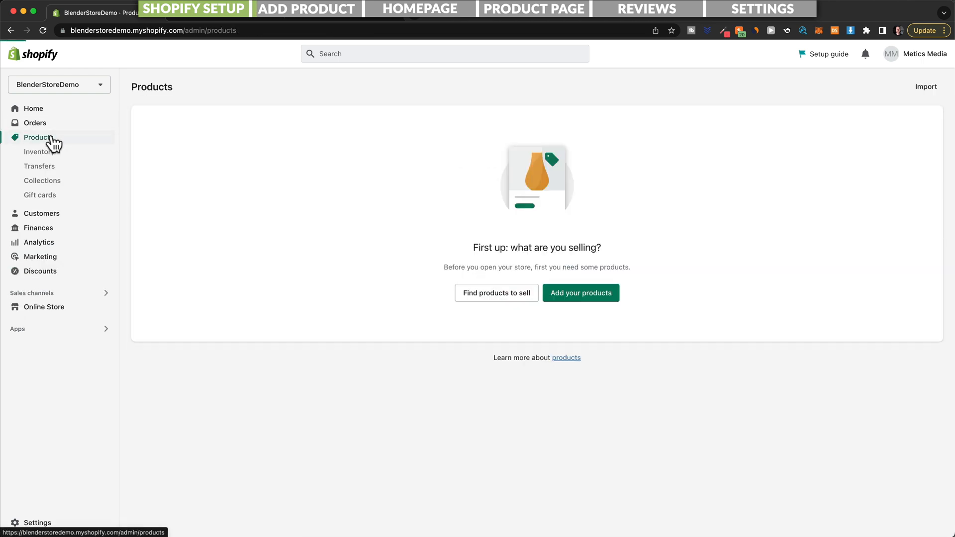
left_click(578, 299)
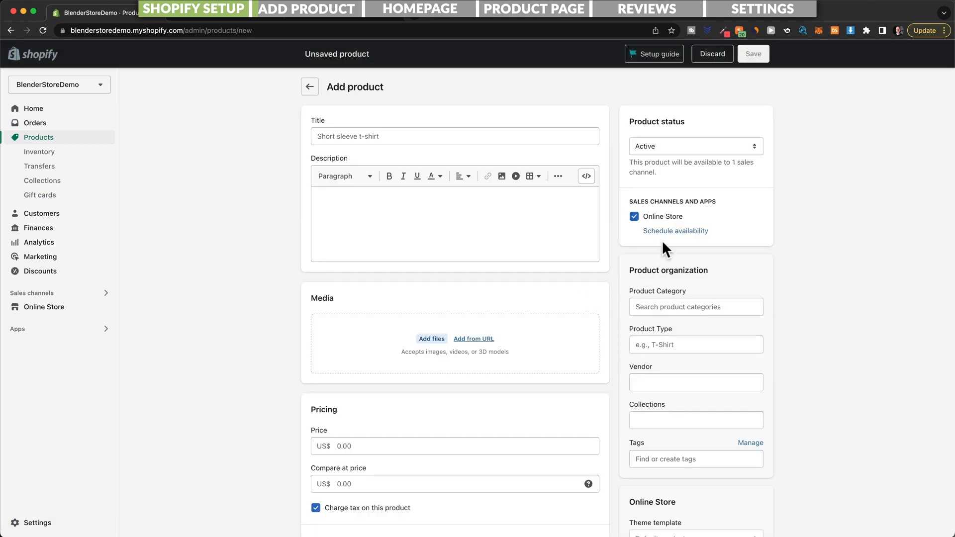
scroll(399, 134, "down", 2)
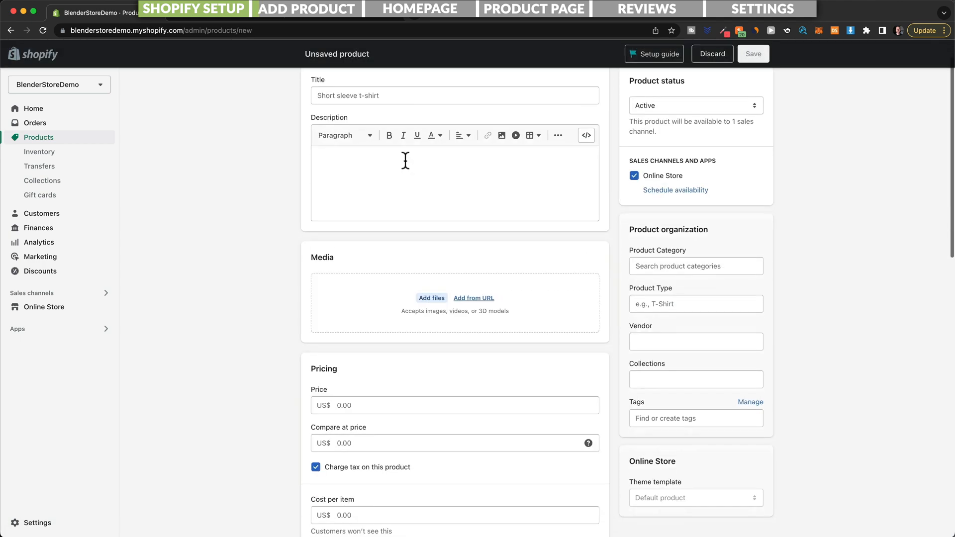
scroll(406, 169, "down", 5)
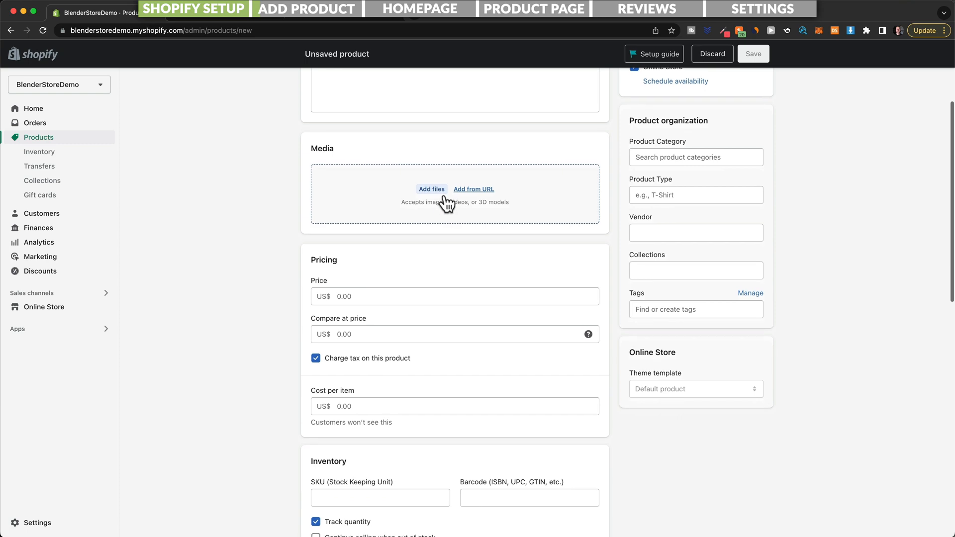
scroll(446, 204, "down", 3)
scroll(348, 211, "down", 4)
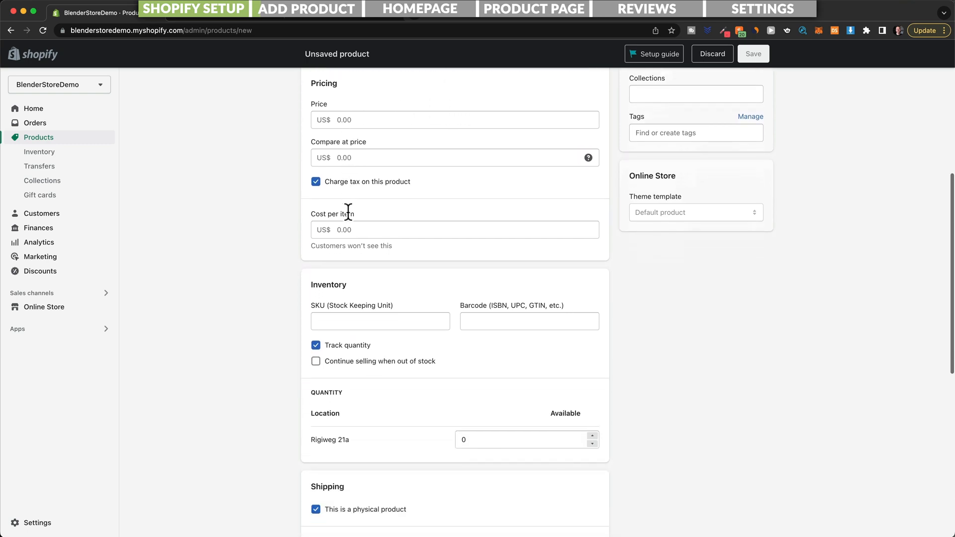
scroll(367, 213, "down", 6)
scroll(367, 213, "up", 20)
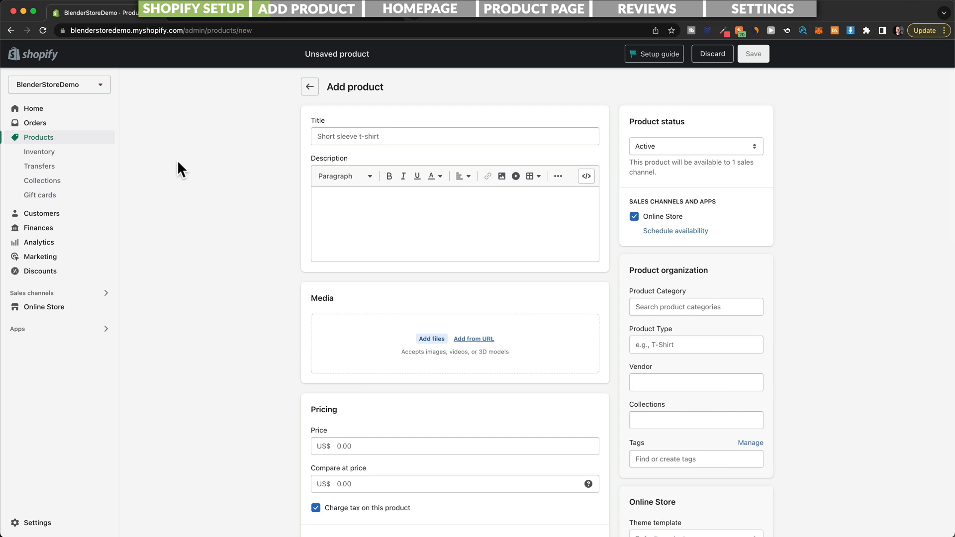
Switch to the AliExpress page of the mini portable blender and examine its product listing.
left_click(204, 13)
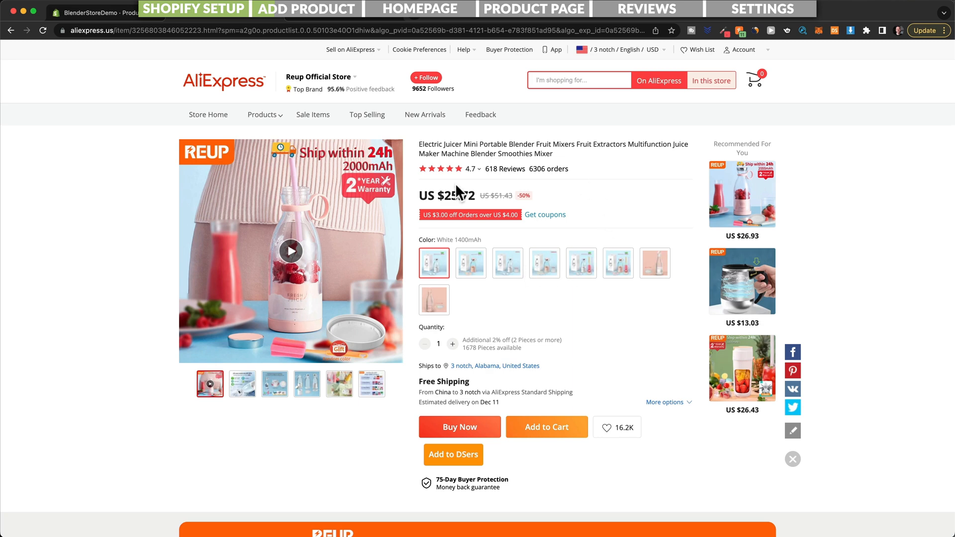
mouse_move(455, 177)
Switch to the DSers website and register a free DSers account.
left_click(355, 15)
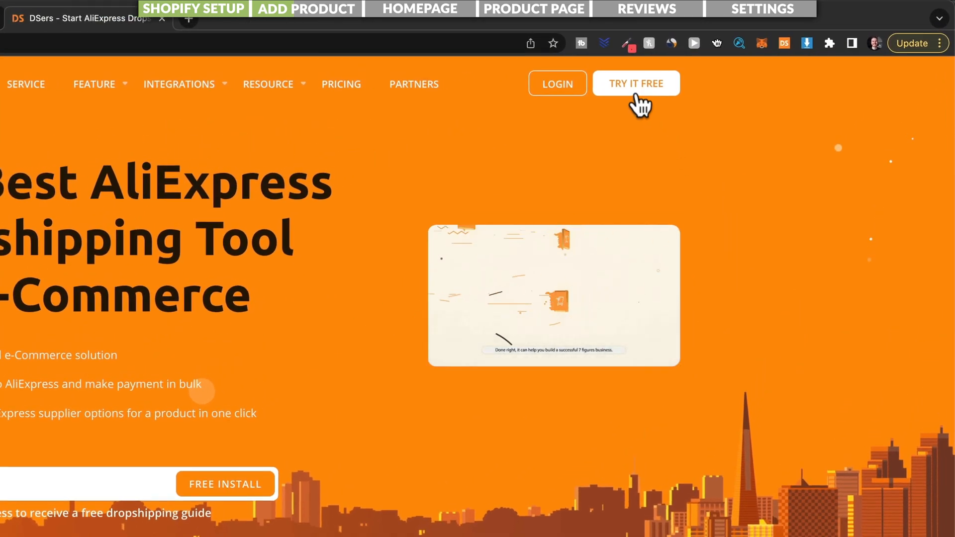
left_click(692, 75)
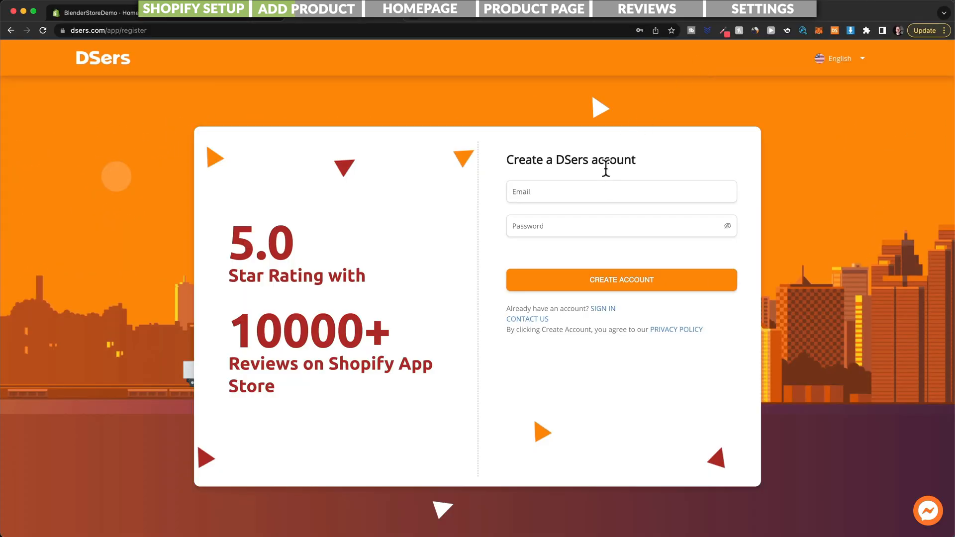
left_click(599, 189)
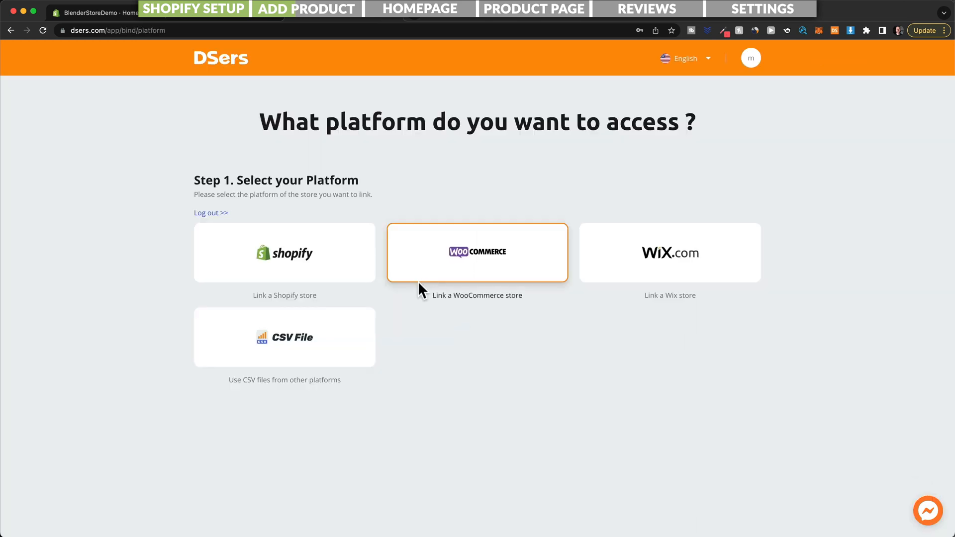
Link the Shopify store to the DSers account and install the DSers-AliExpress Dropshipping app on BlenderStoreDemo.
left_click(334, 261)
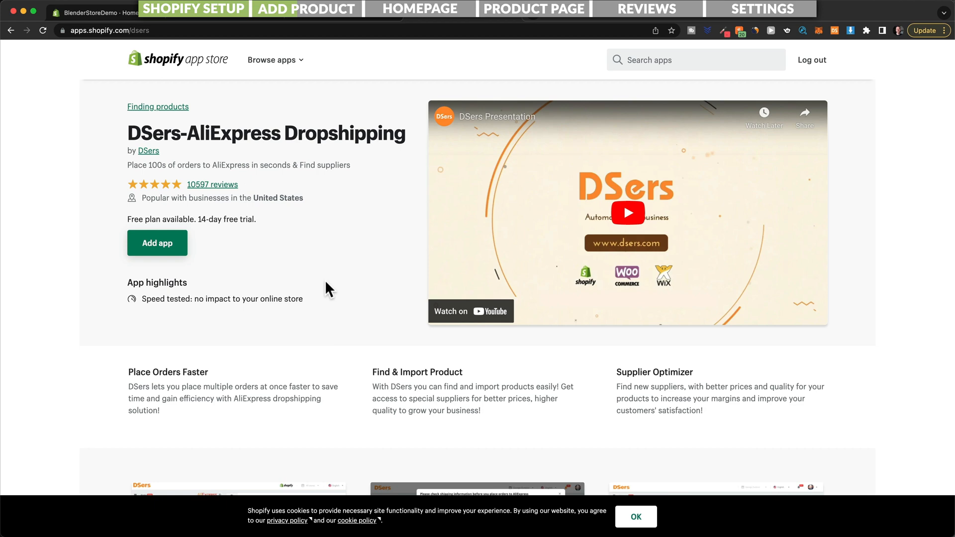
left_click(174, 256)
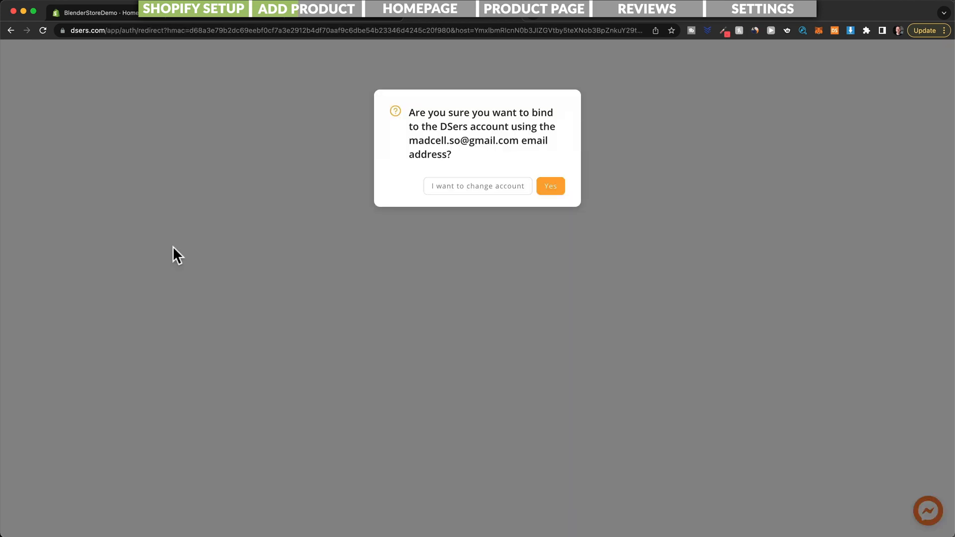
left_click(561, 197)
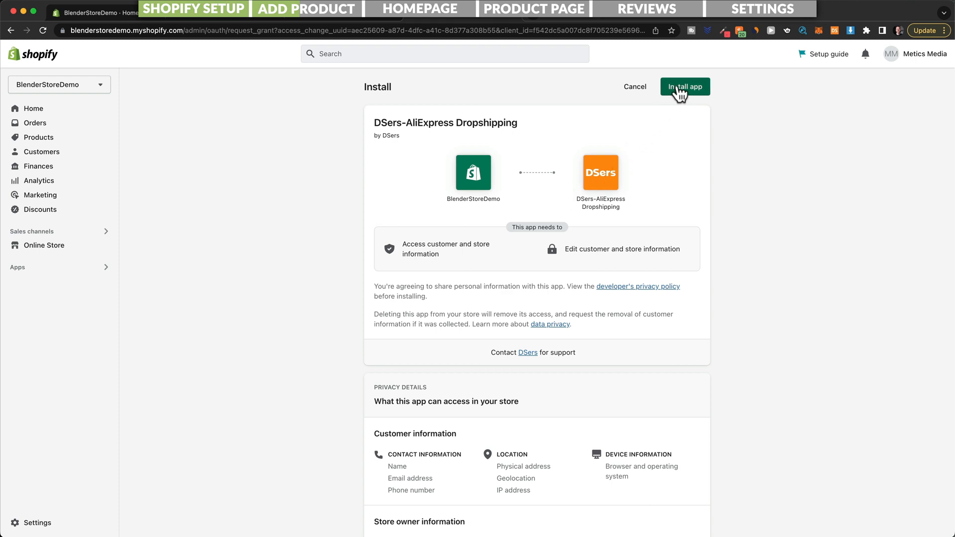
left_click(678, 89)
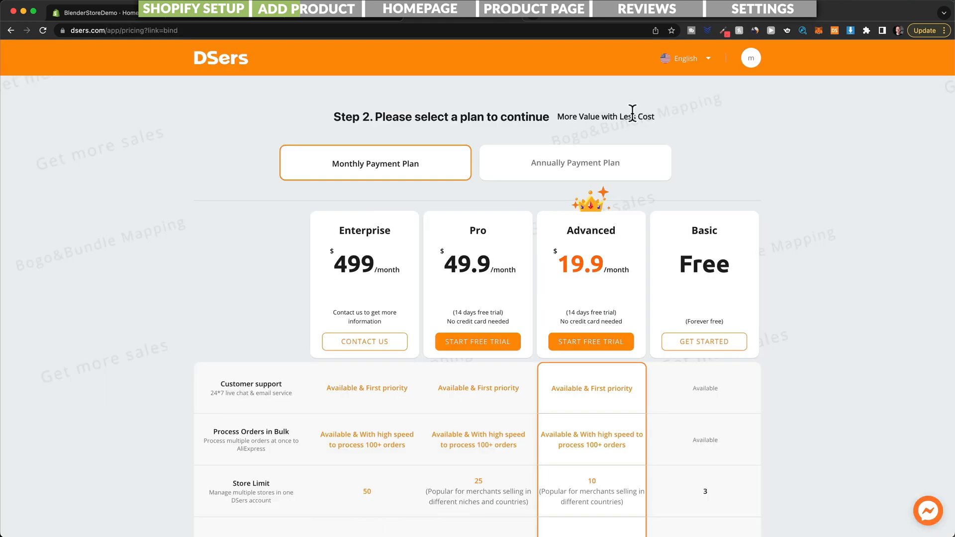
Choose the free Basic plan and link the AliExpress account to DSers as supplier.
left_click(710, 348)
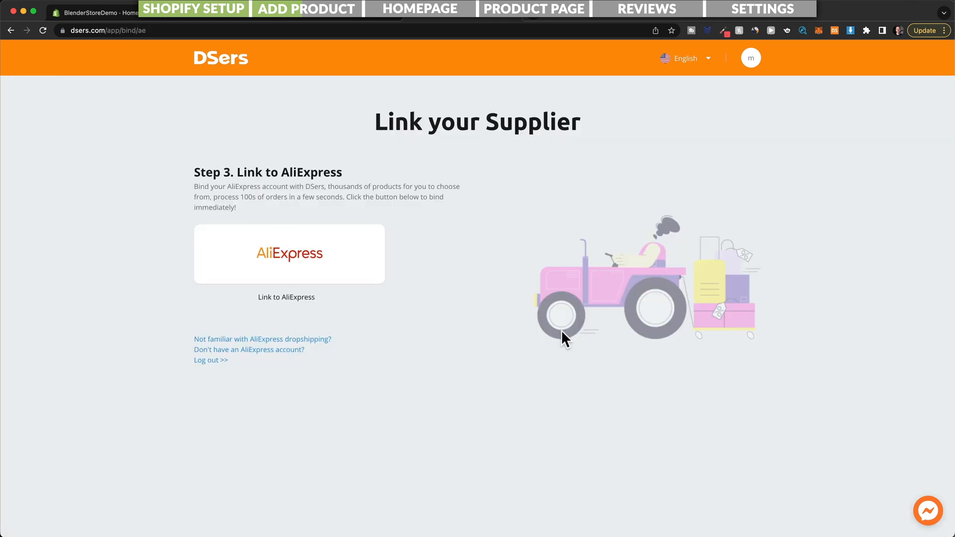
left_click(336, 271)
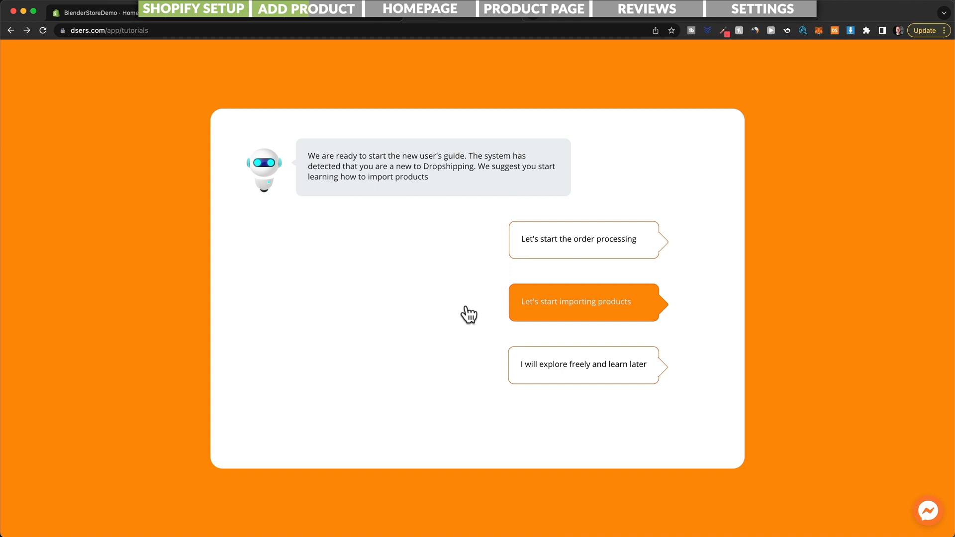
Choose the guide on importing products and go through its tutorial to the end.
left_click(576, 319)
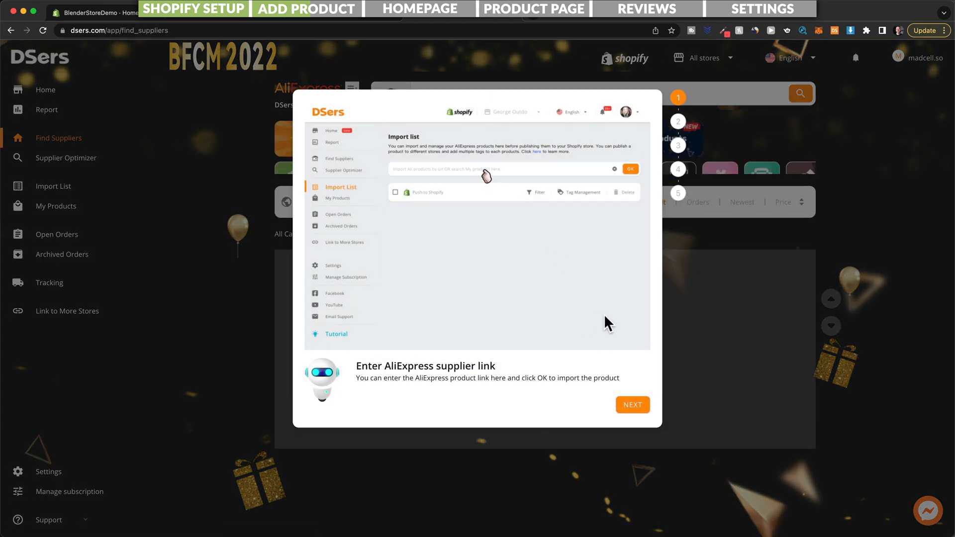
left_click(638, 405)
left_click(639, 407)
left_click(639, 406)
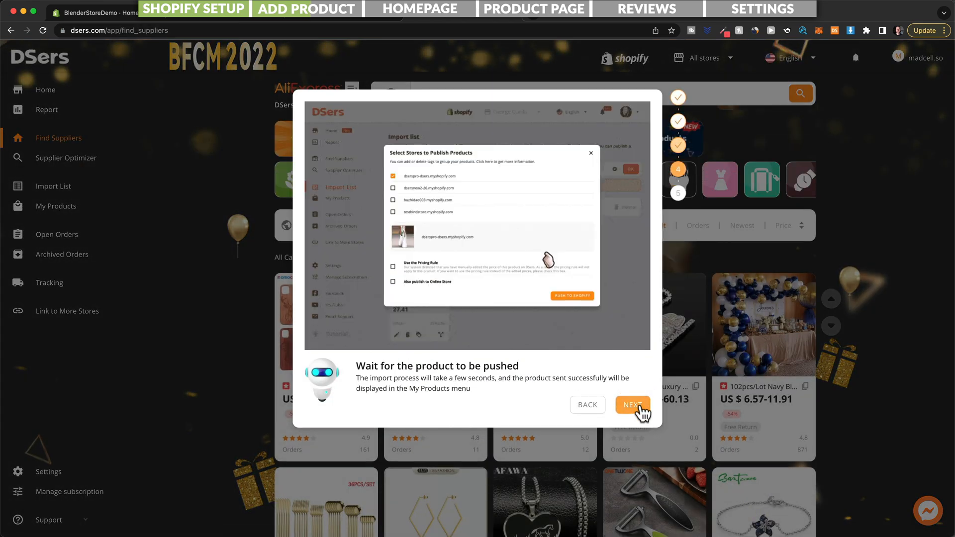
left_click(638, 407)
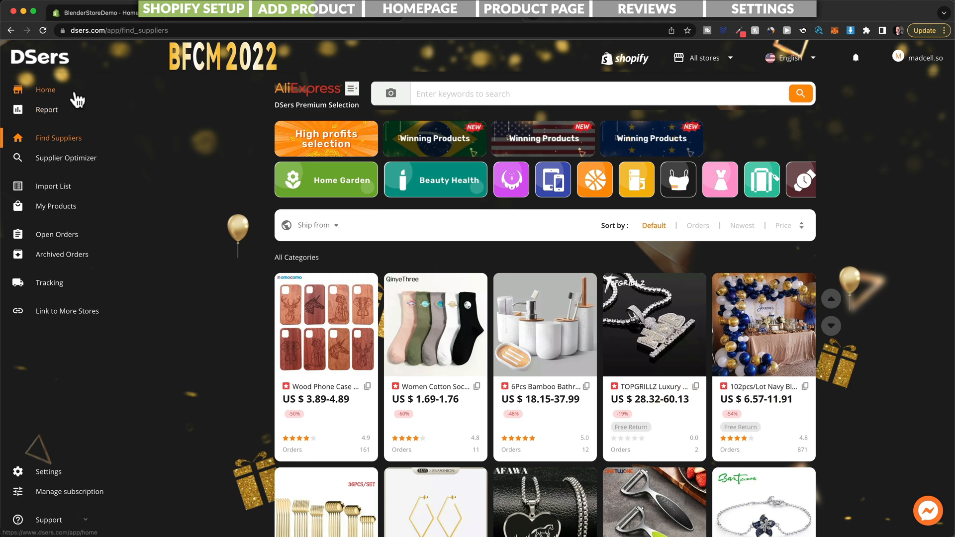
Install the DSers - AliExpress.com Product Importer Chrome extension from the link on the DSers home page.
left_click(78, 101)
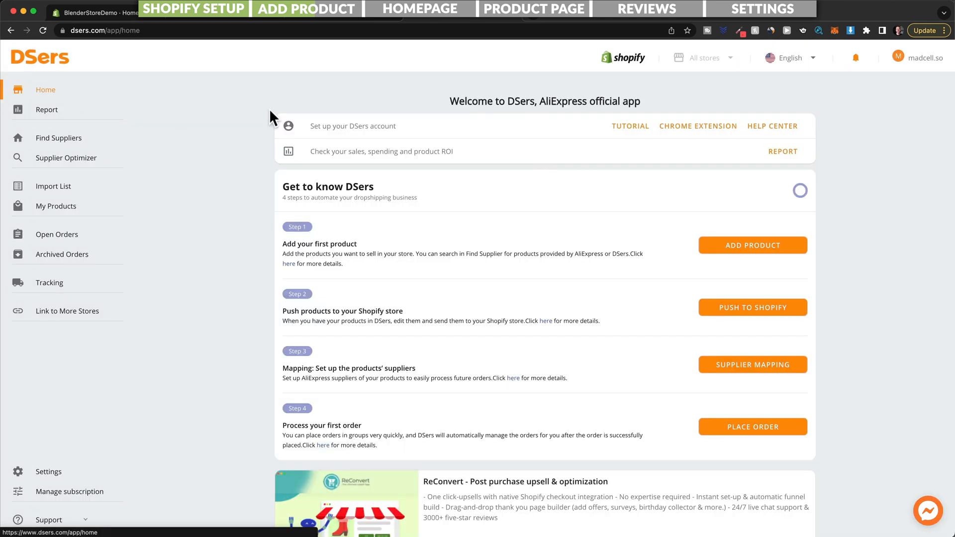
left_click(679, 125)
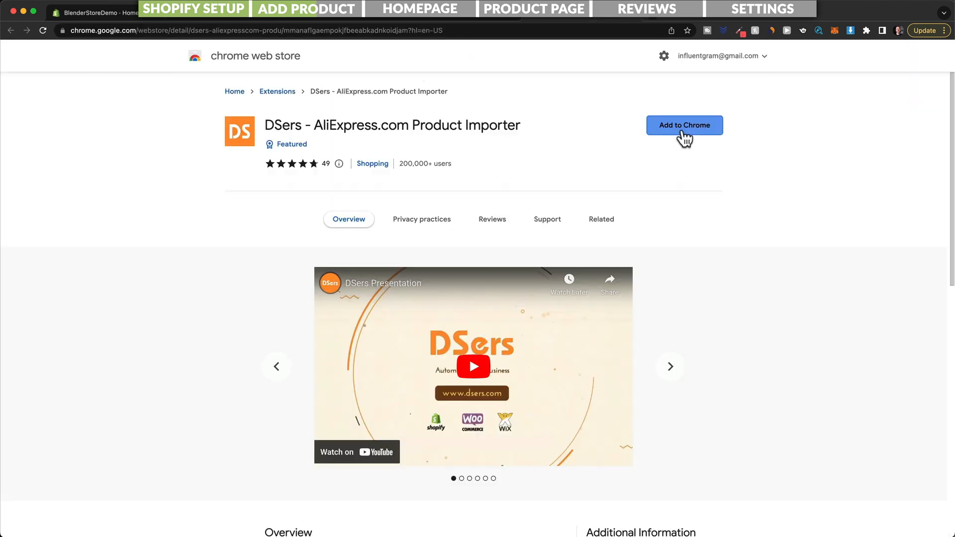
left_click(683, 131)
left_click(560, 320)
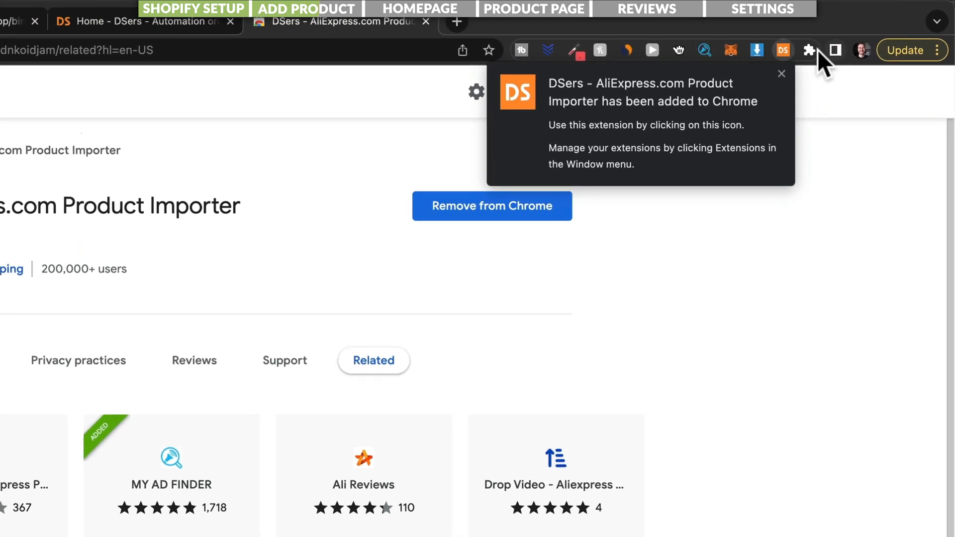
Pin the DSers - AliExpress.com Product Importer extension to the browser toolbar.
left_click(810, 50)
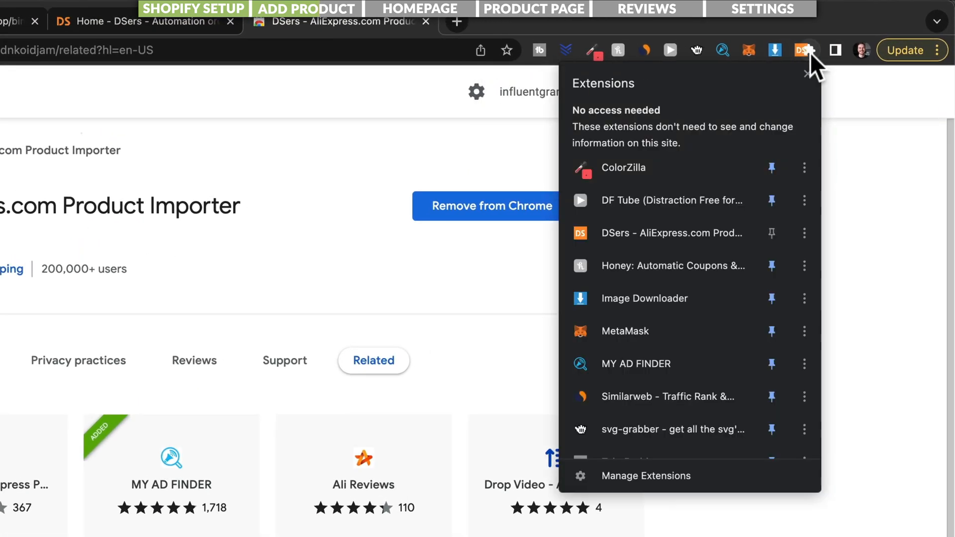
left_click(773, 233)
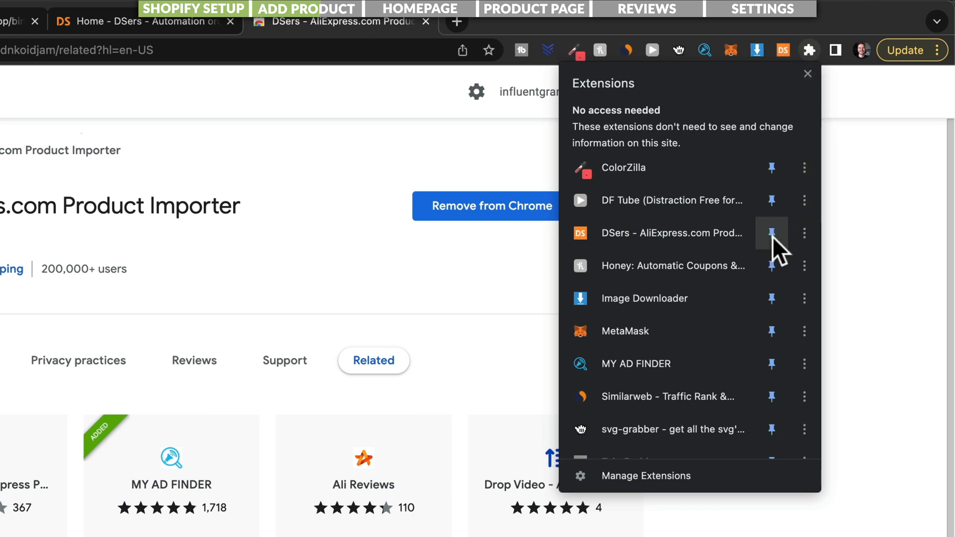
left_click(844, 229)
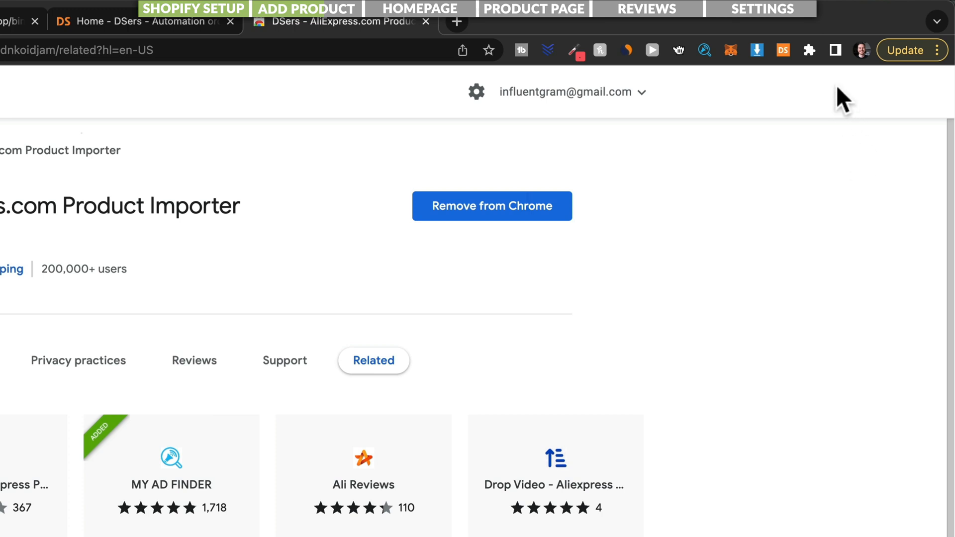
Open the DSers extension and log in to the DSers account through its login link.
left_click(782, 52)
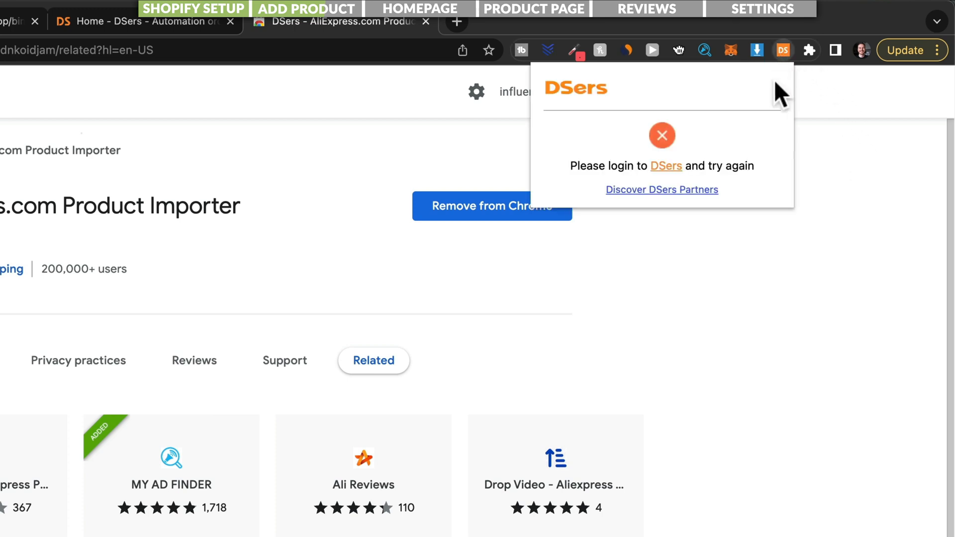
left_click(666, 166)
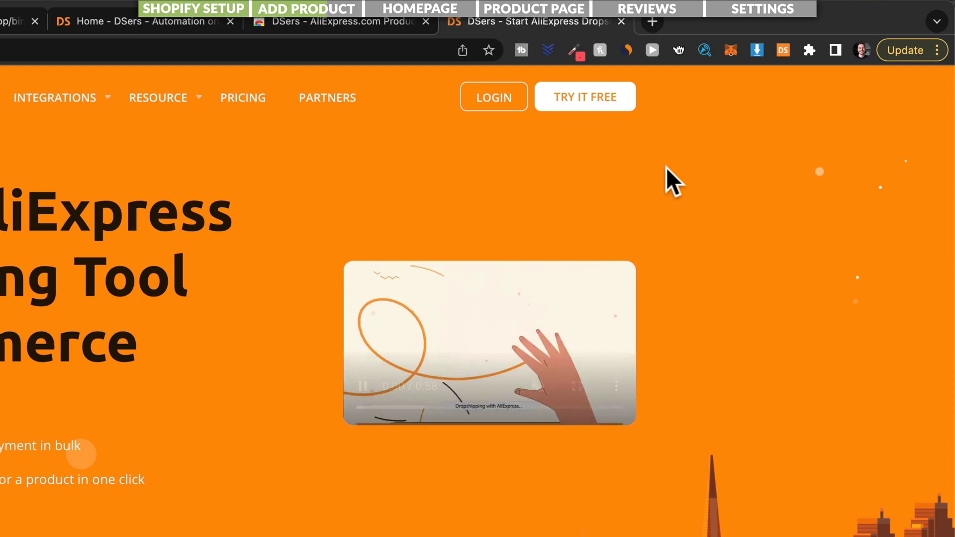
left_click(502, 101)
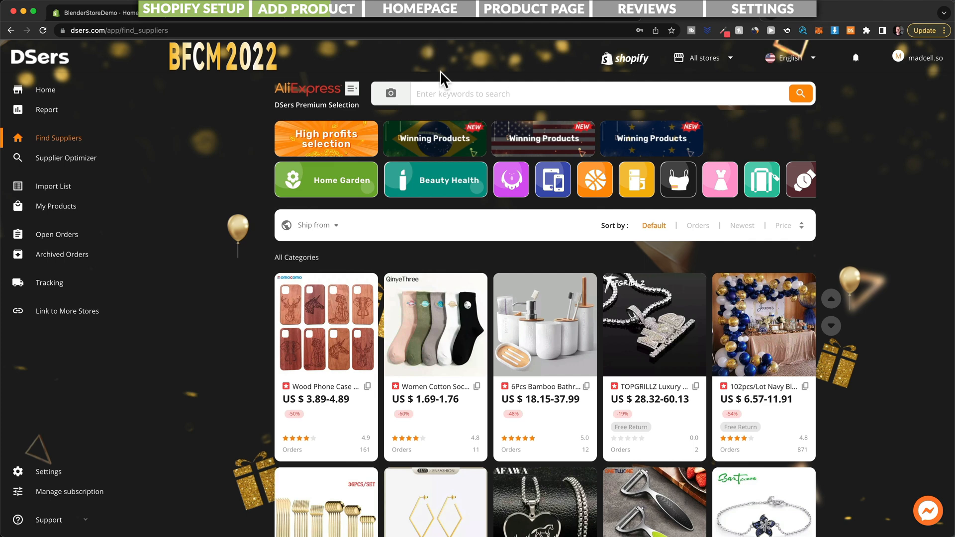
Switch to the AliExpress page of the mini portable blender and add the product to DSers.
left_click(239, 18)
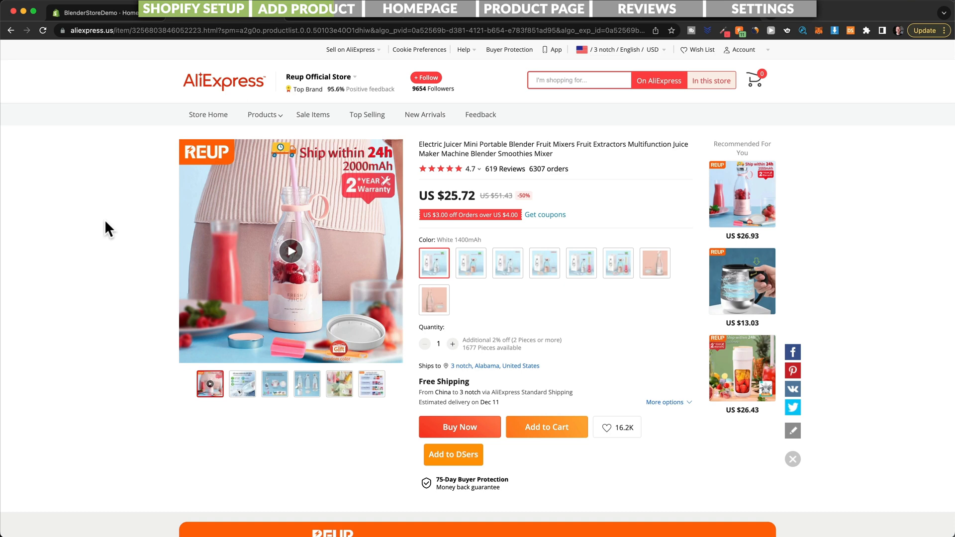
scroll(467, 274, "down", 1)
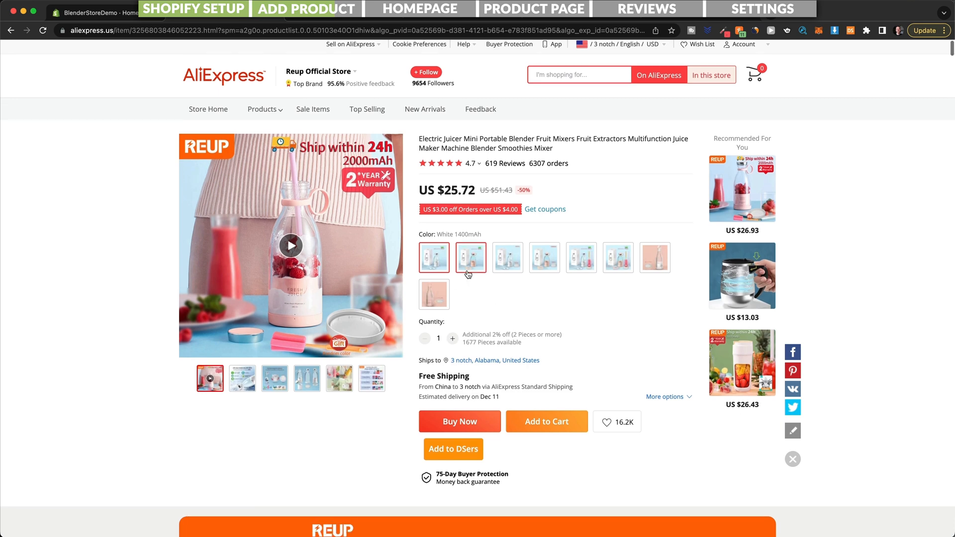
scroll(468, 273, "down", 2)
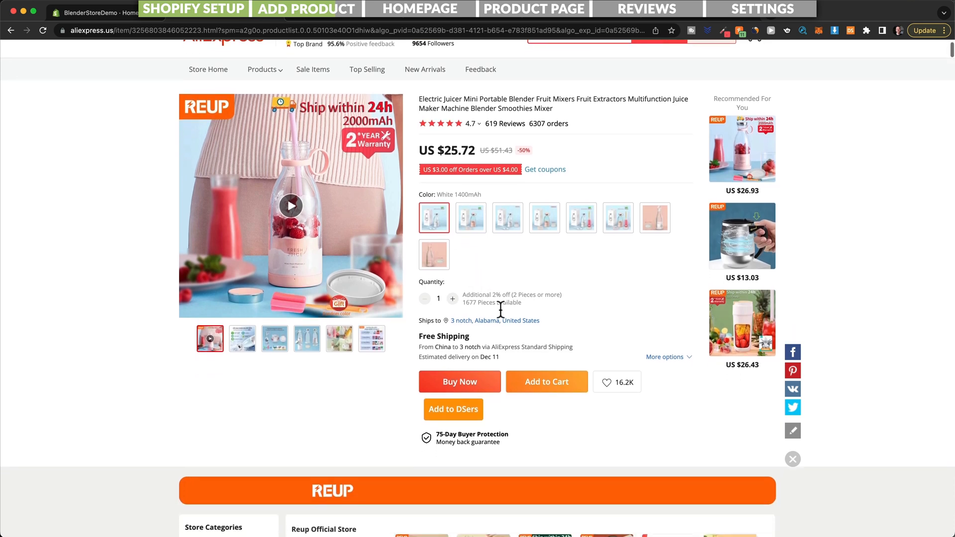
left_click(453, 416)
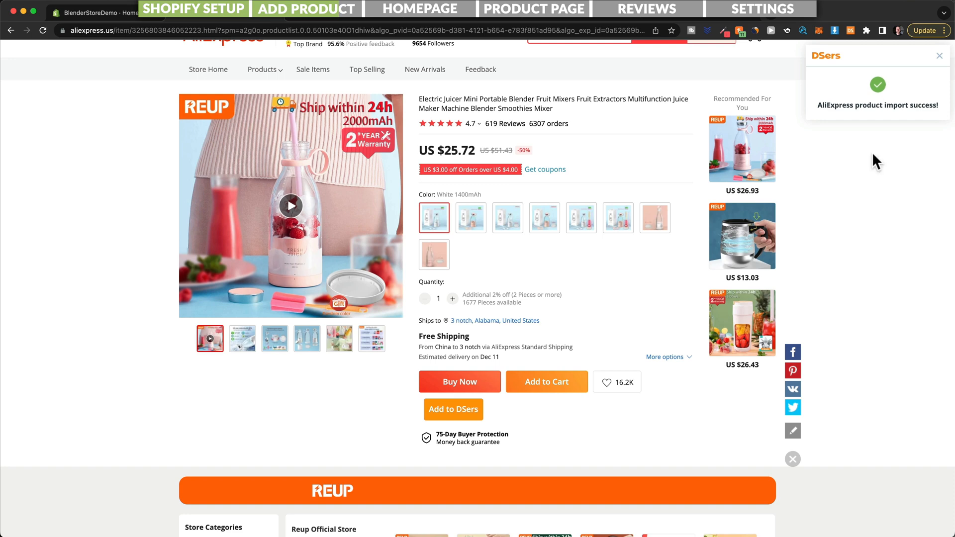
Switch to DSers and open the imported blender from the import list for editing.
left_click(476, 16)
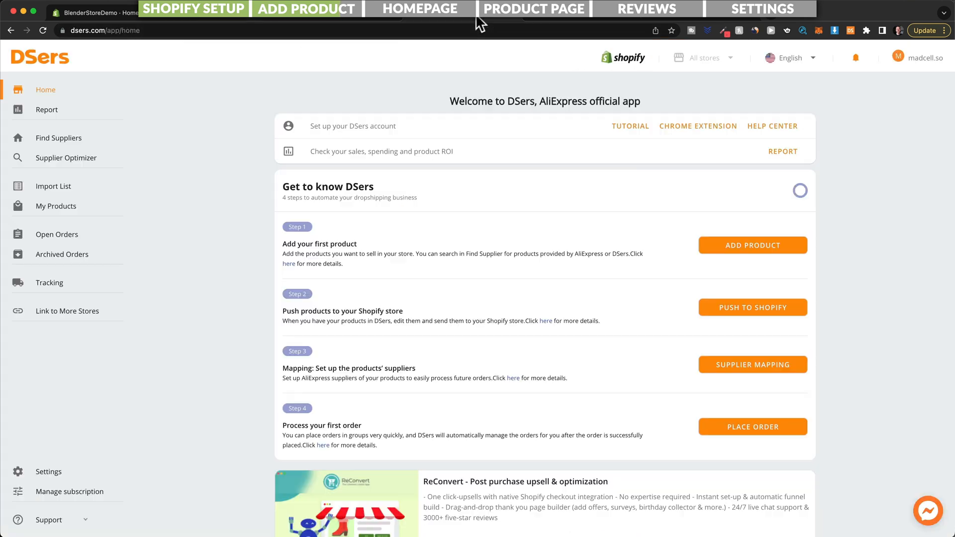
left_click(68, 196)
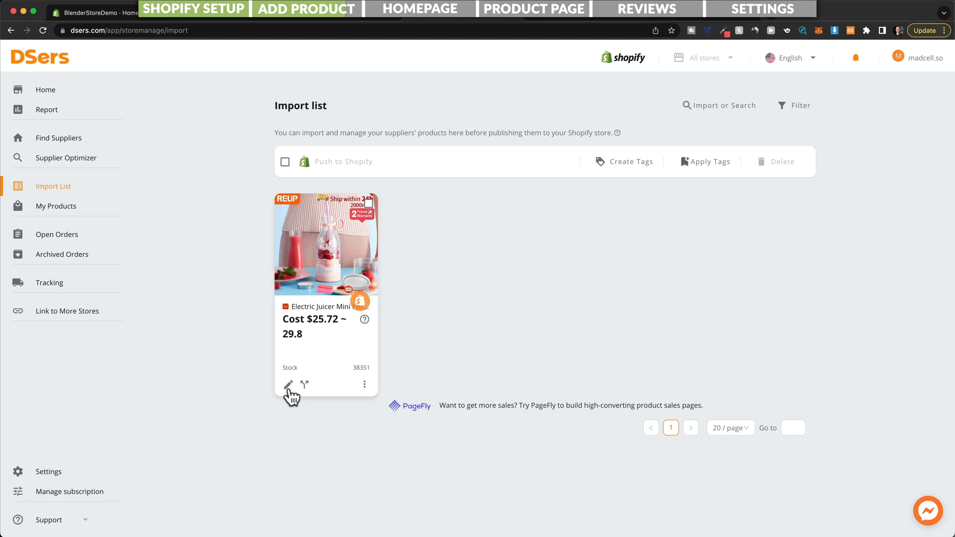
left_click(289, 386)
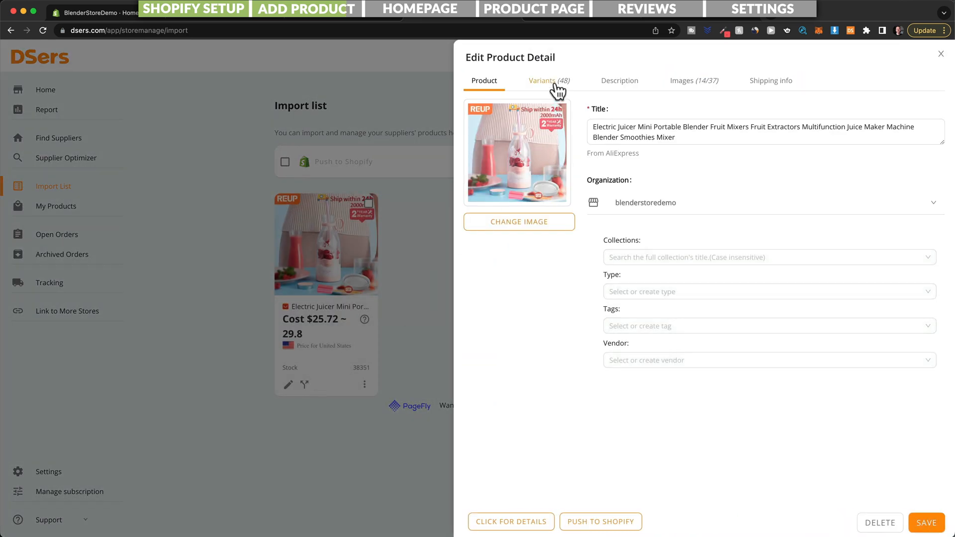
Reduce the blender's variants to Yellow, White 1400mAh and Pink shipped from the United States, and save the product.
left_click(554, 85)
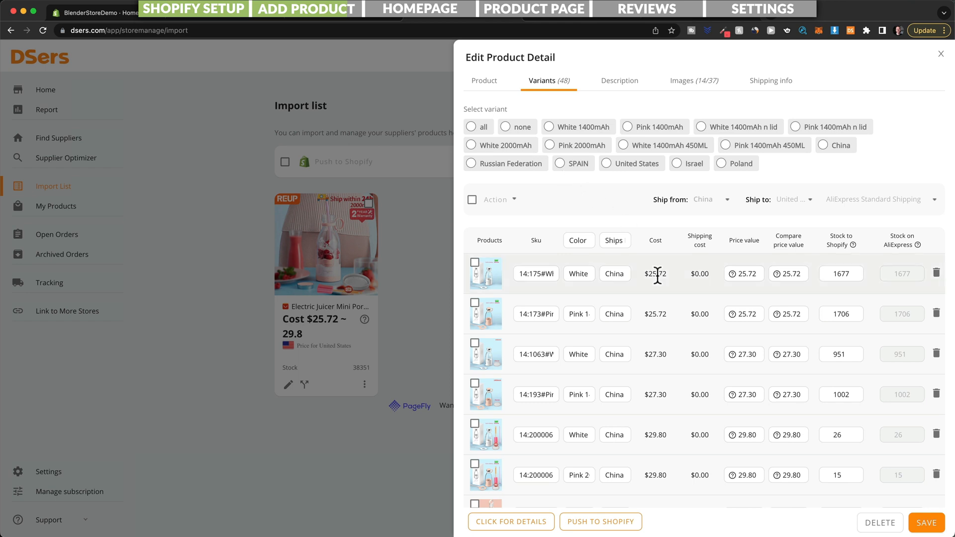
scroll(677, 281, "down", 5)
scroll(672, 279, "down", 2)
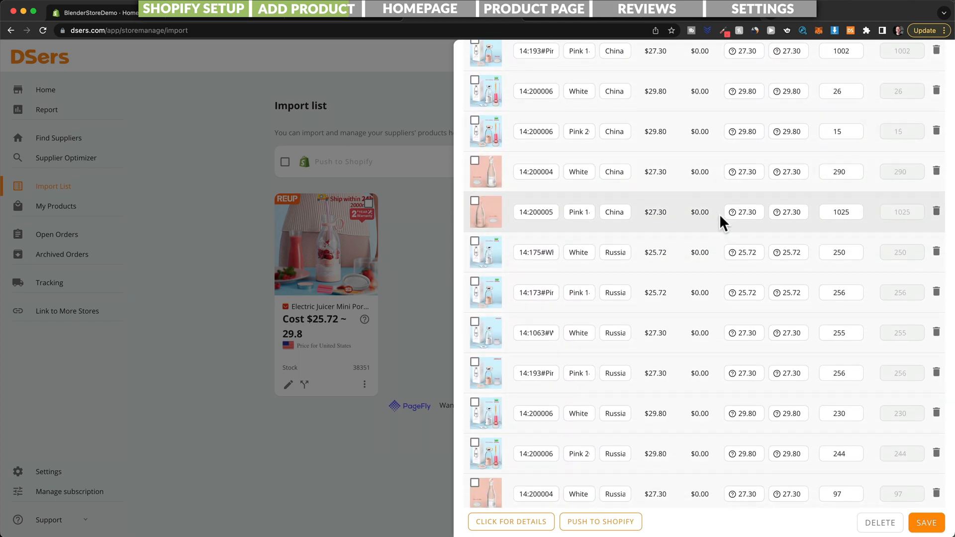
scroll(720, 213, "down", 3)
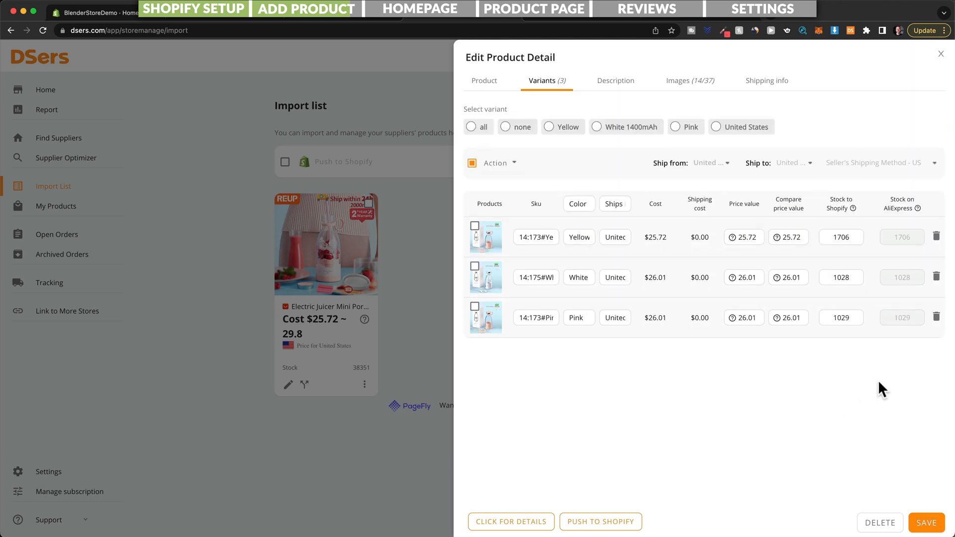
left_click(935, 276)
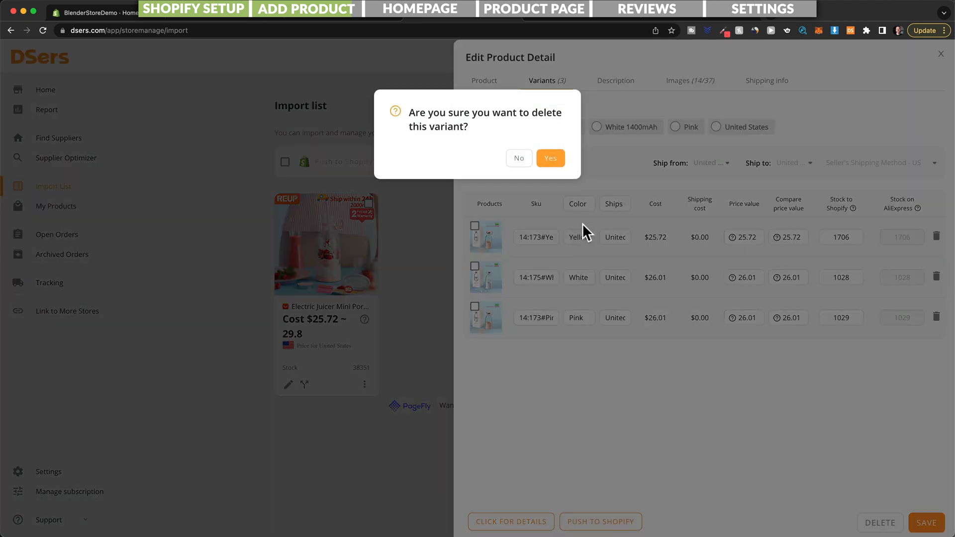
left_click(520, 161)
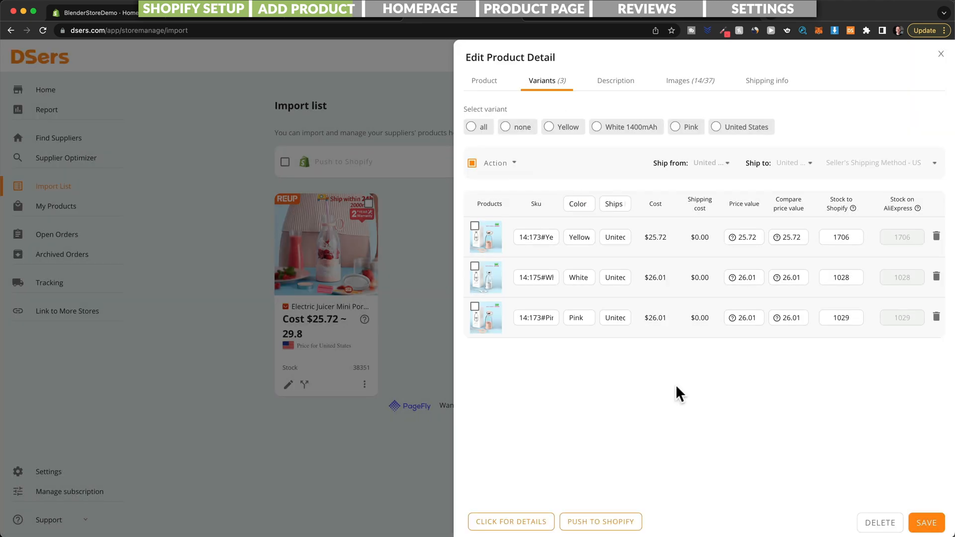
left_click(920, 525)
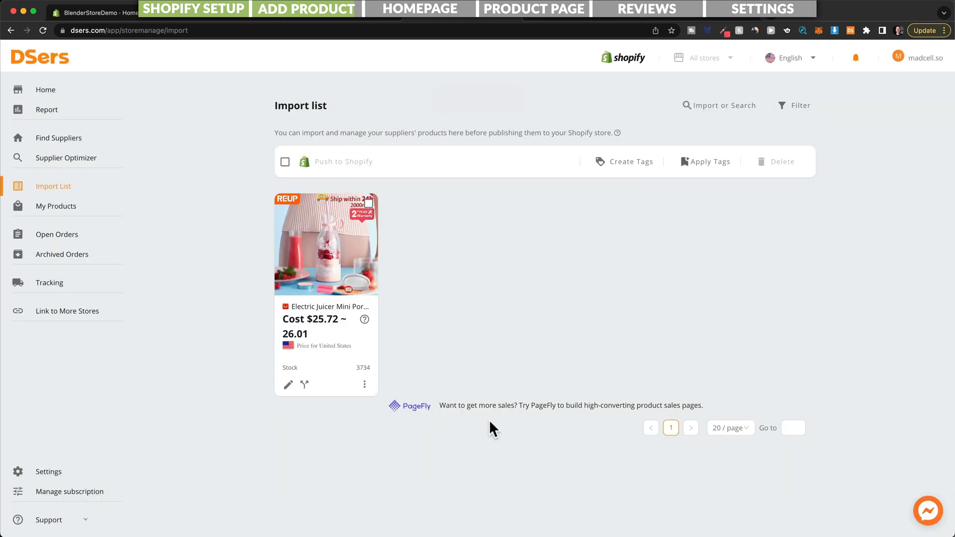
Push the blender to the Shopify store with the pricing rule disabled and publishing to the Online Store enabled.
mouse_move(354, 283)
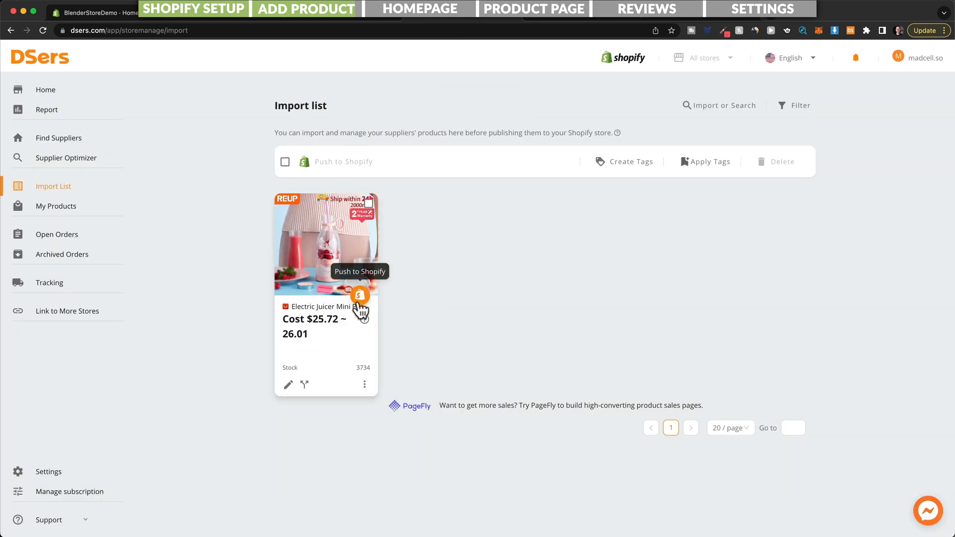
left_click(359, 297)
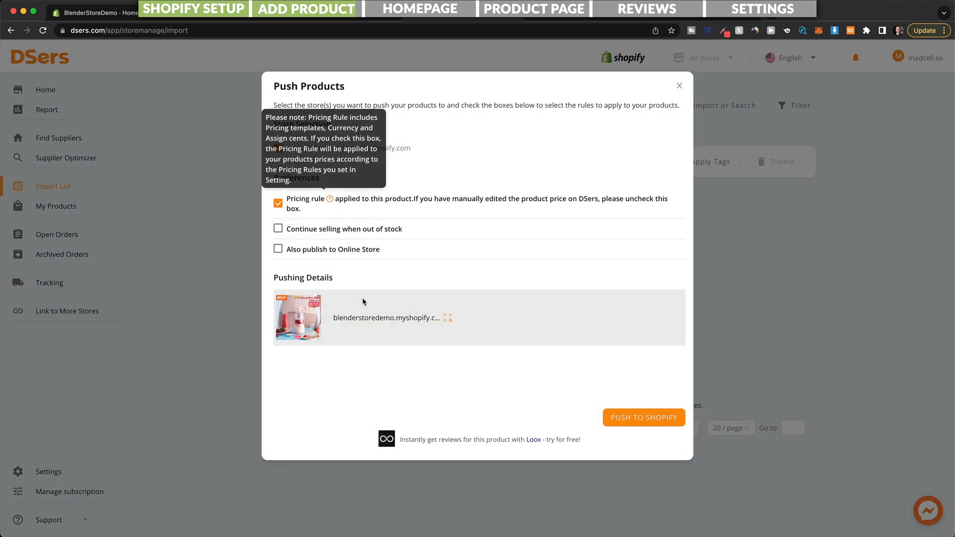
left_click(279, 204)
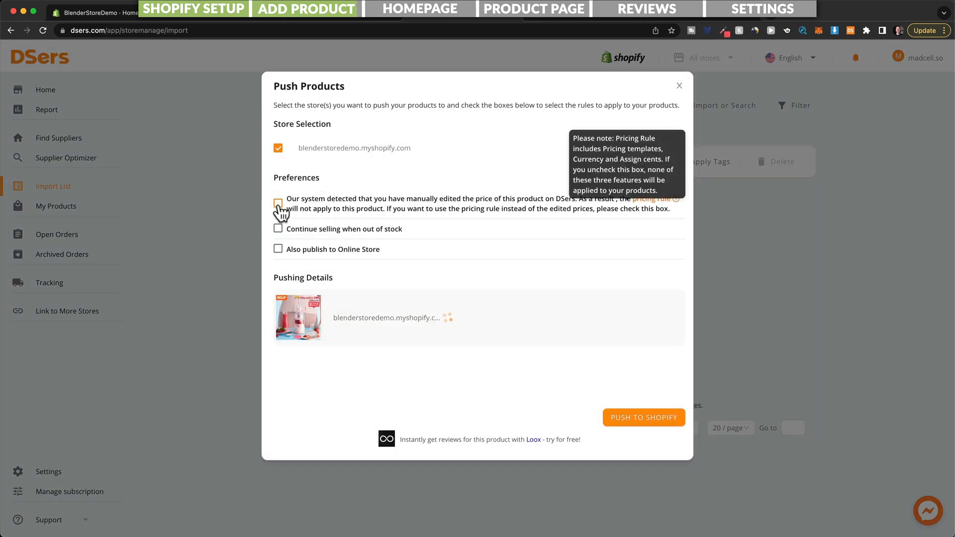
left_click(278, 248)
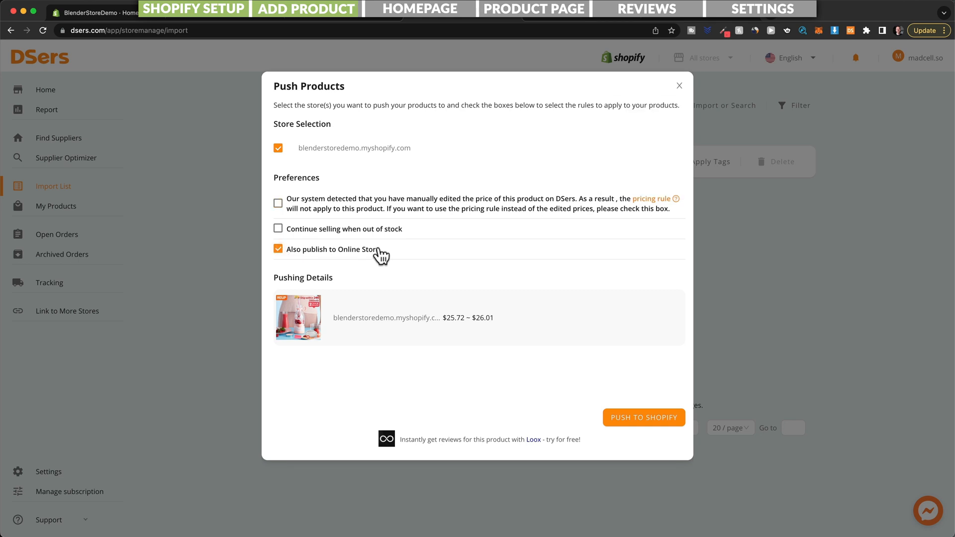
left_click(645, 422)
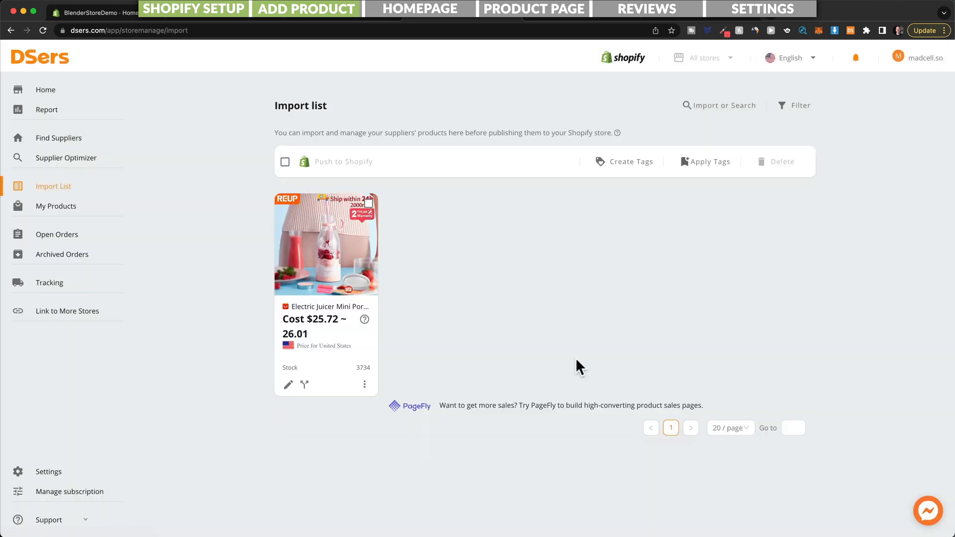
Switch to the Shopify admin, check the product list for the imported blender, and open the Online Store themes.
left_click(130, 13)
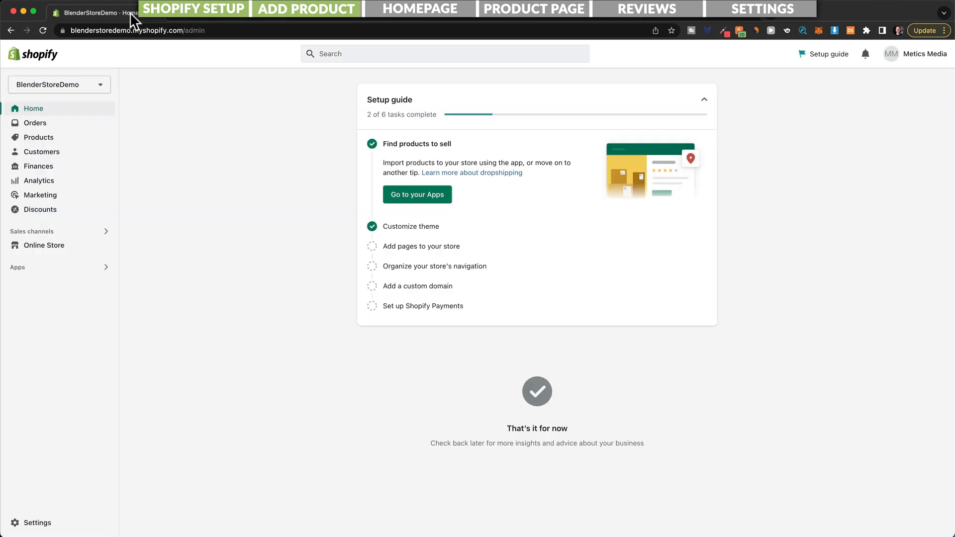
left_click(47, 142)
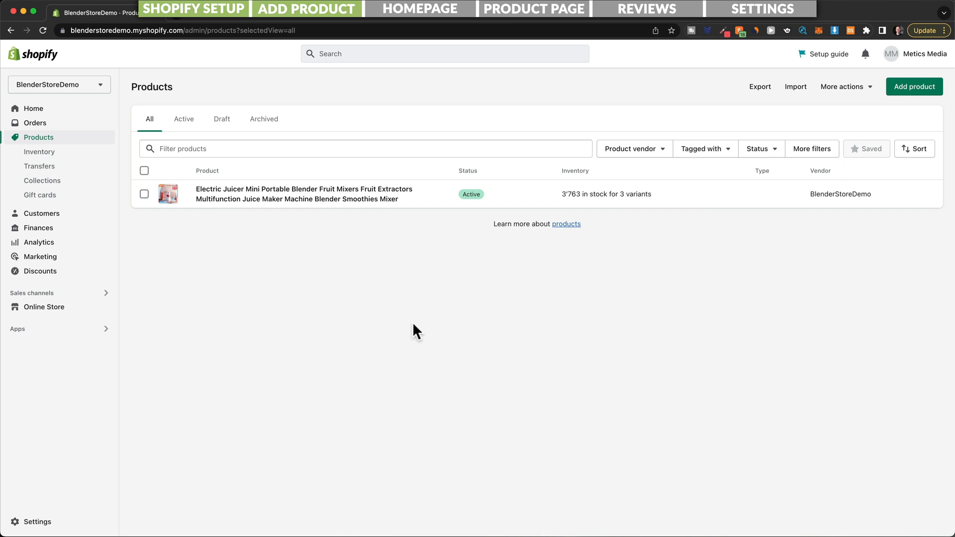
left_click(61, 310)
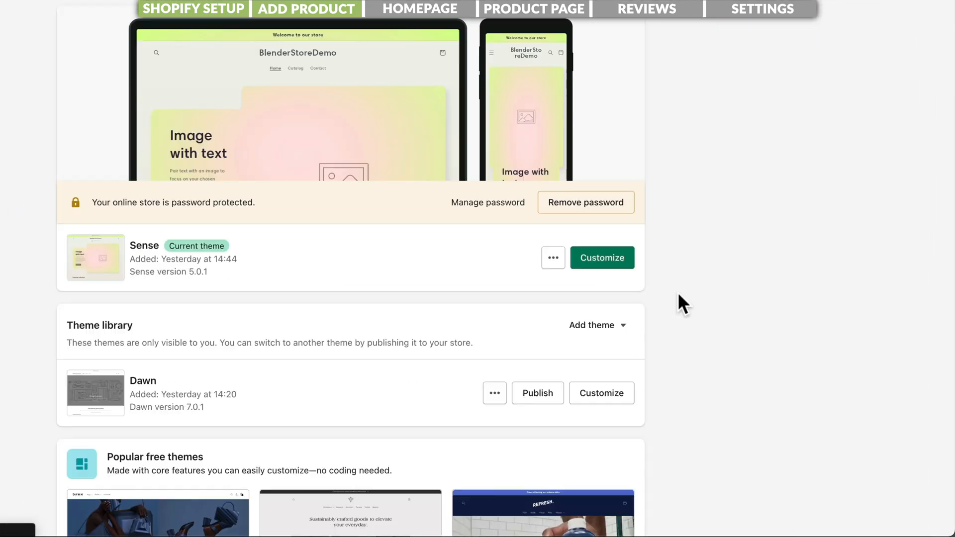
Open the Sense theme for customizing and check the list of page templates available for editing.
left_click(678, 295)
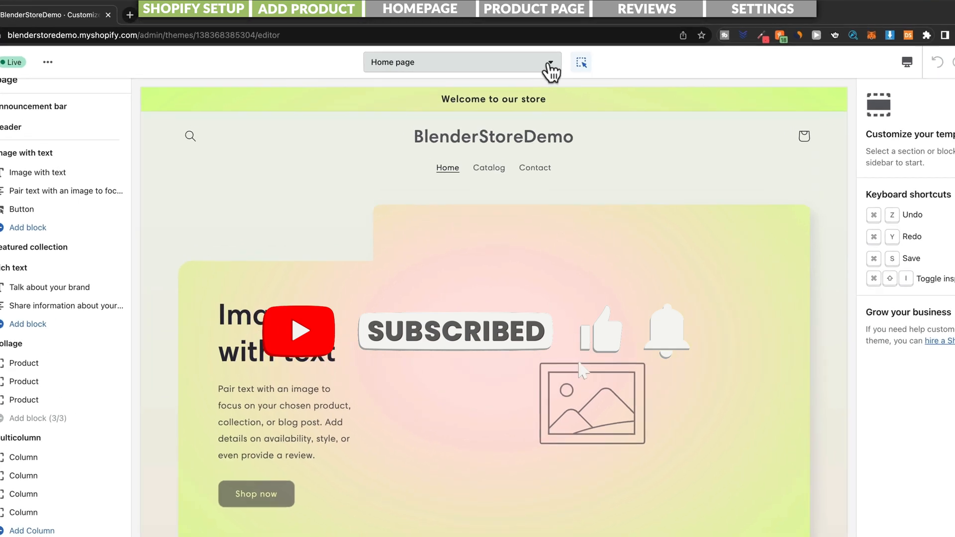
left_click(550, 63)
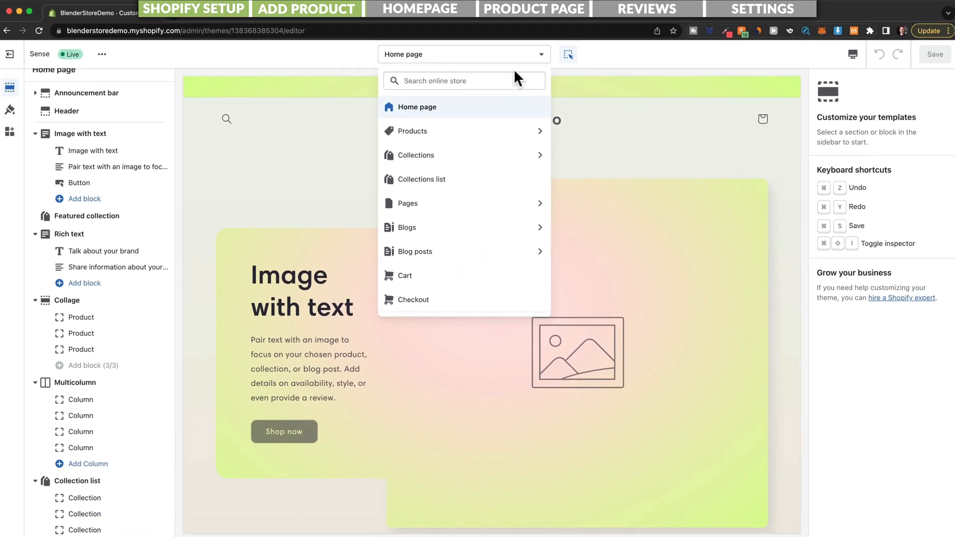
left_click(605, 58)
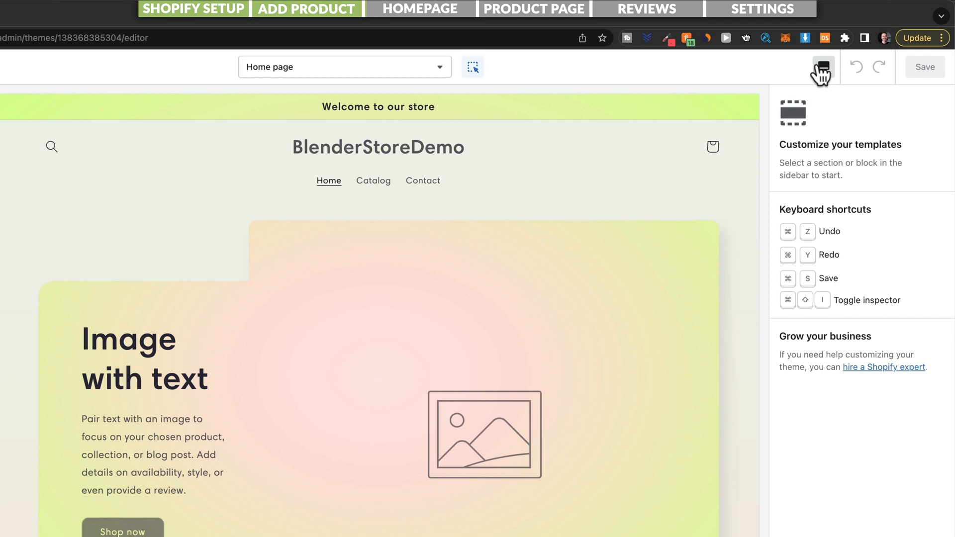
Preview the home page in the mobile view, look through its sections, and return to the desktop view.
left_click(850, 53)
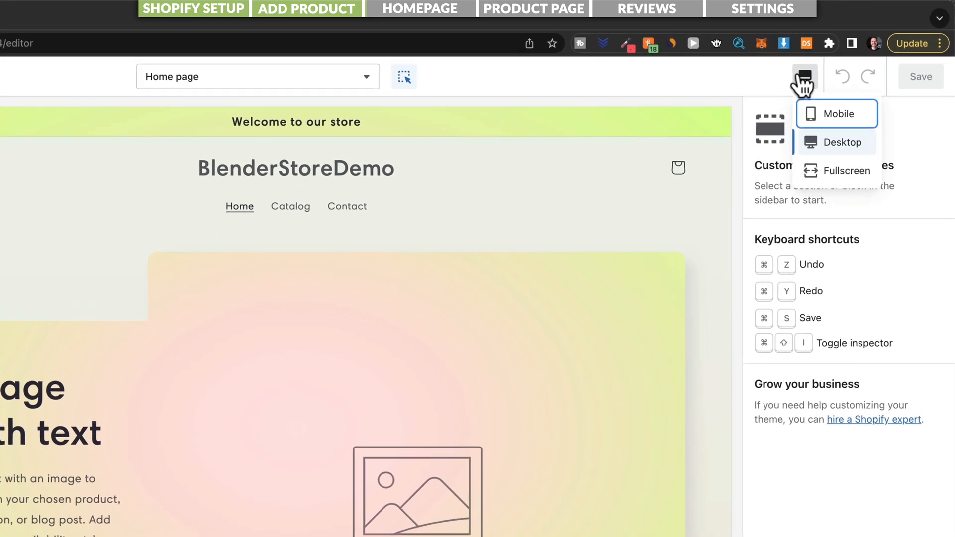
left_click(846, 119)
scroll(356, 317, "down", 10)
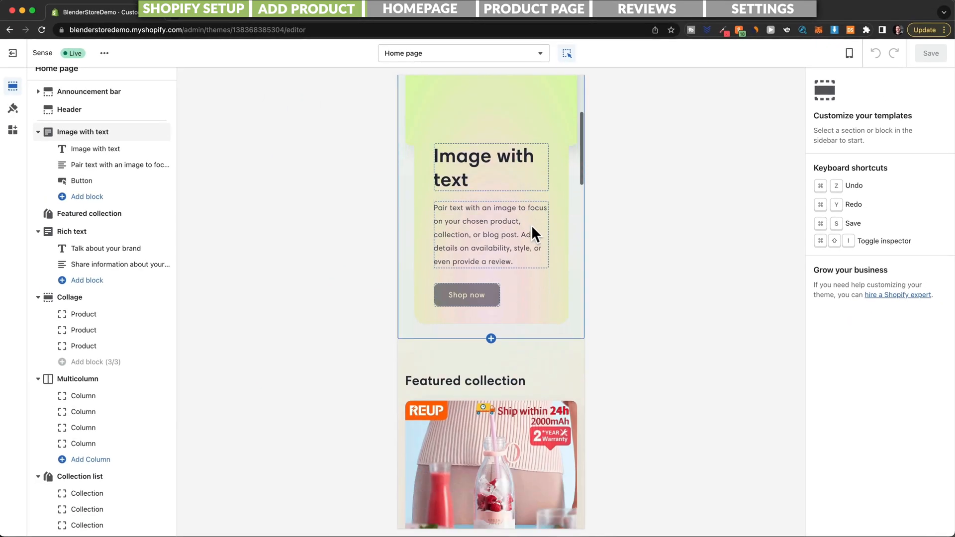
scroll(532, 227, "down", 10)
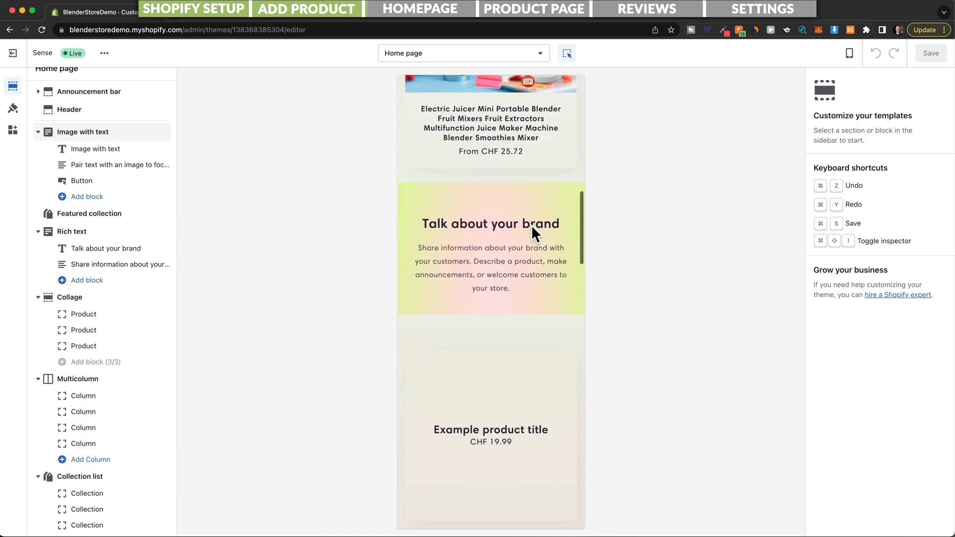
scroll(533, 231, "up", 5)
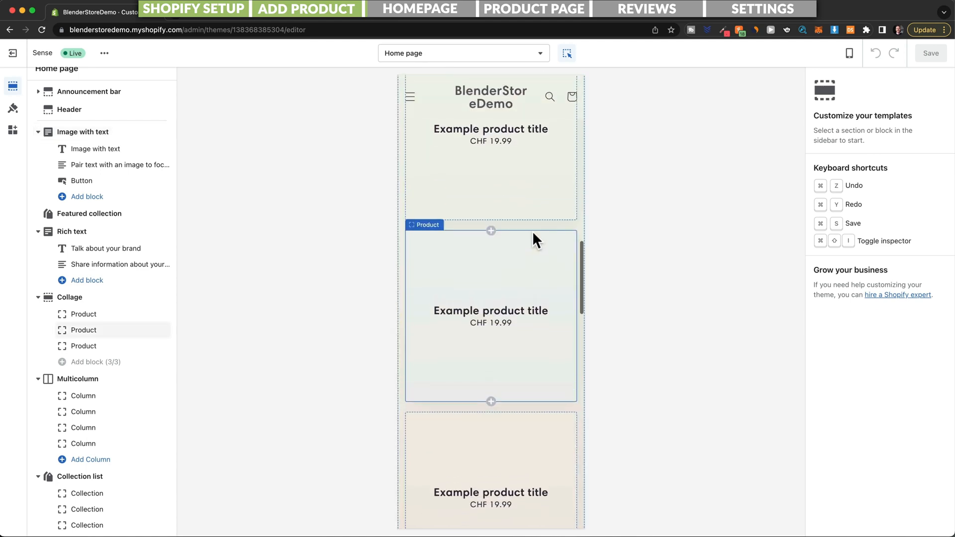
scroll(532, 231, "up", 10)
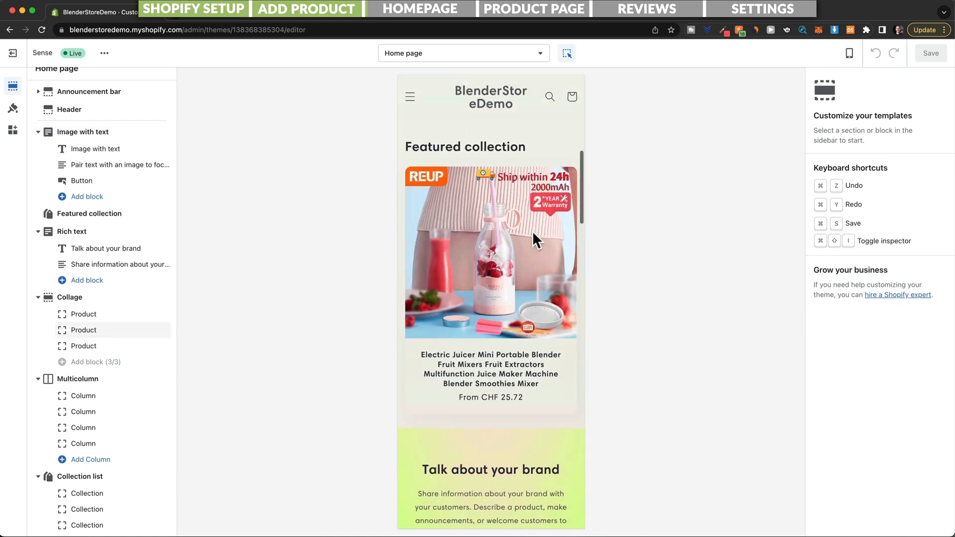
scroll(532, 230, "up", 2)
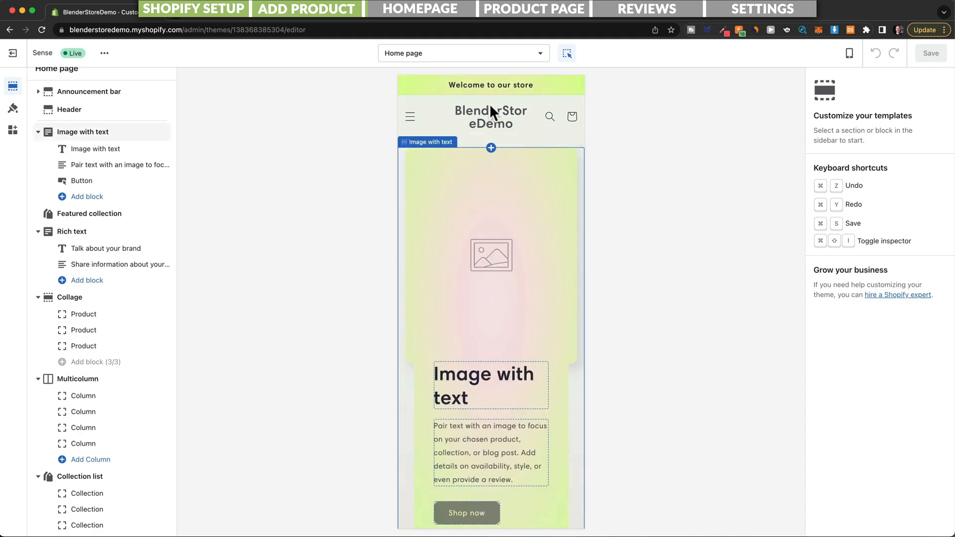
left_click(849, 53)
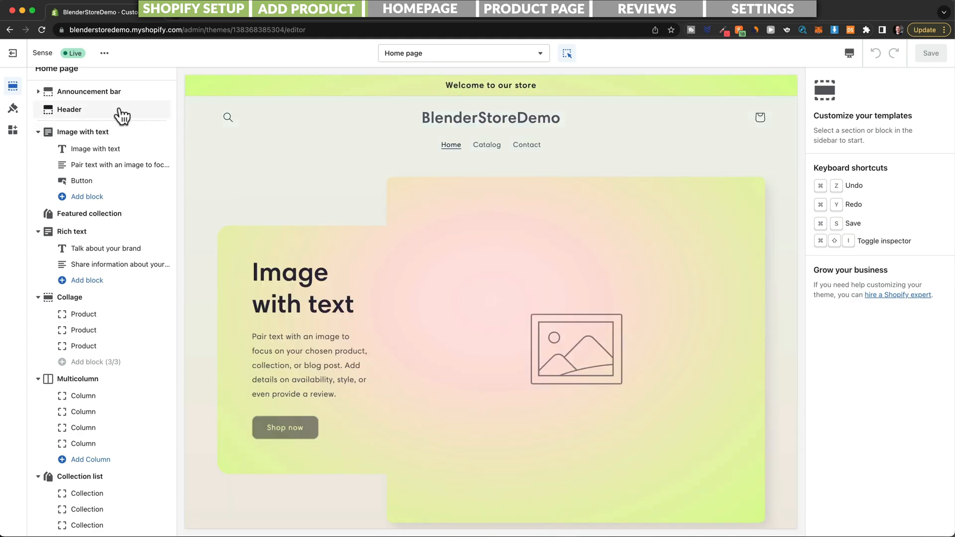
Remove the Featured collection section from the home page.
scroll(119, 122, "down", 1)
scroll(120, 122, "down", 3)
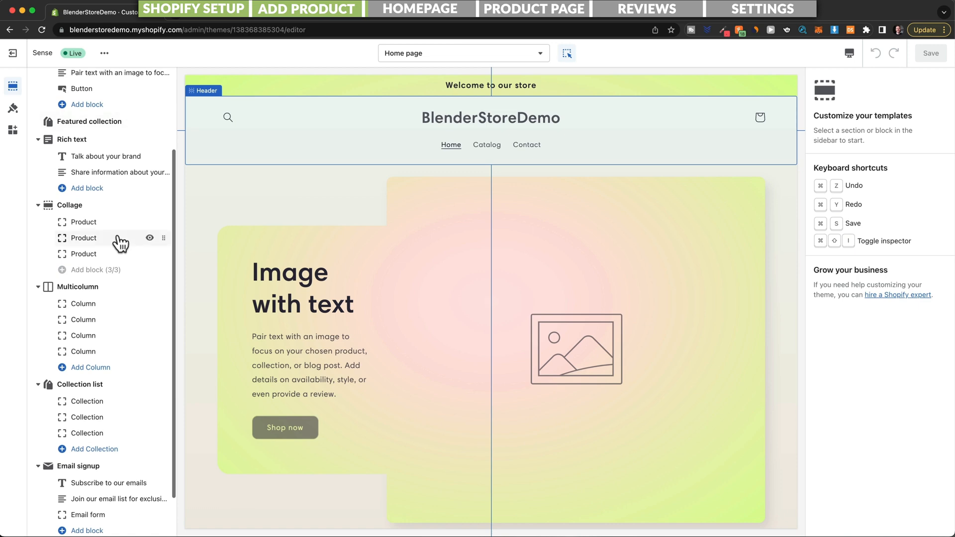
scroll(106, 216, "up", 4)
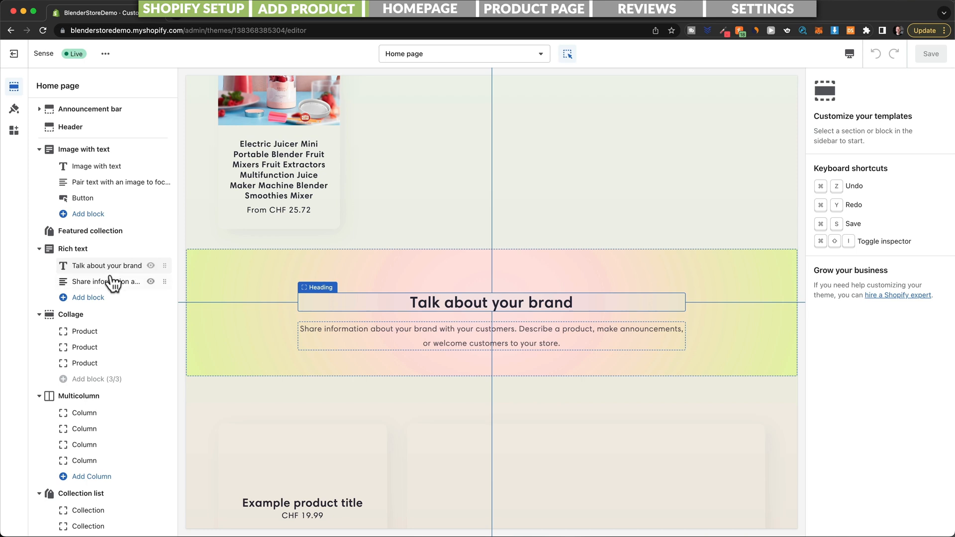
scroll(114, 252, "down", 2)
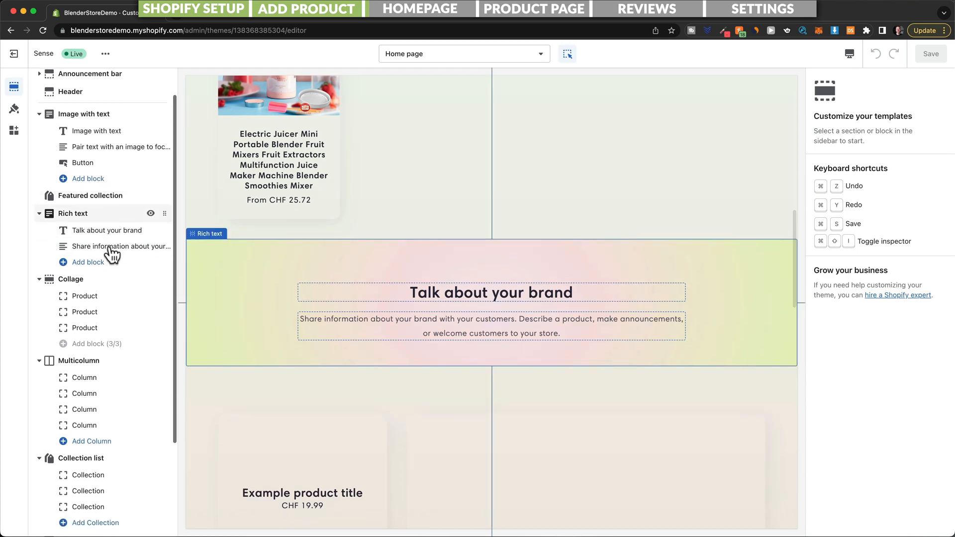
scroll(106, 373, "down", 2)
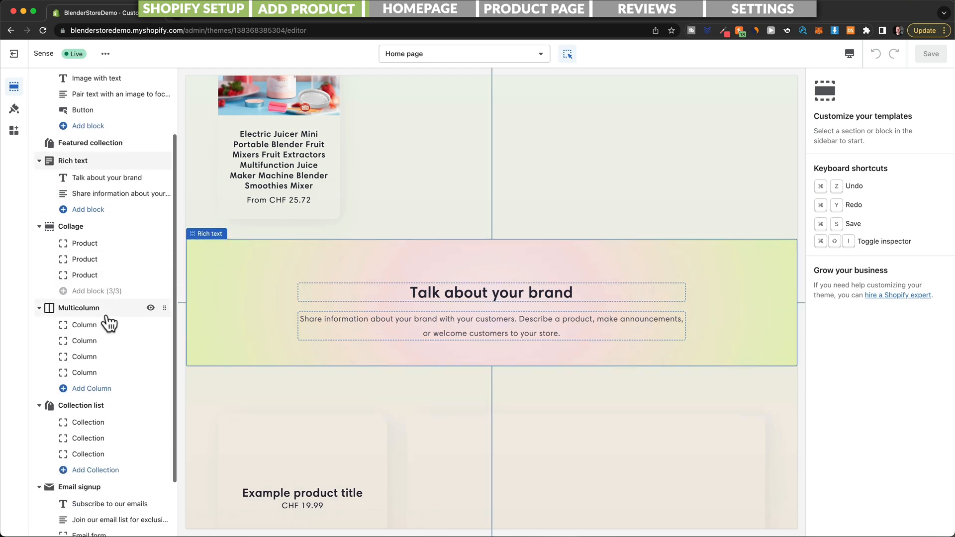
scroll(108, 324, "up", 3)
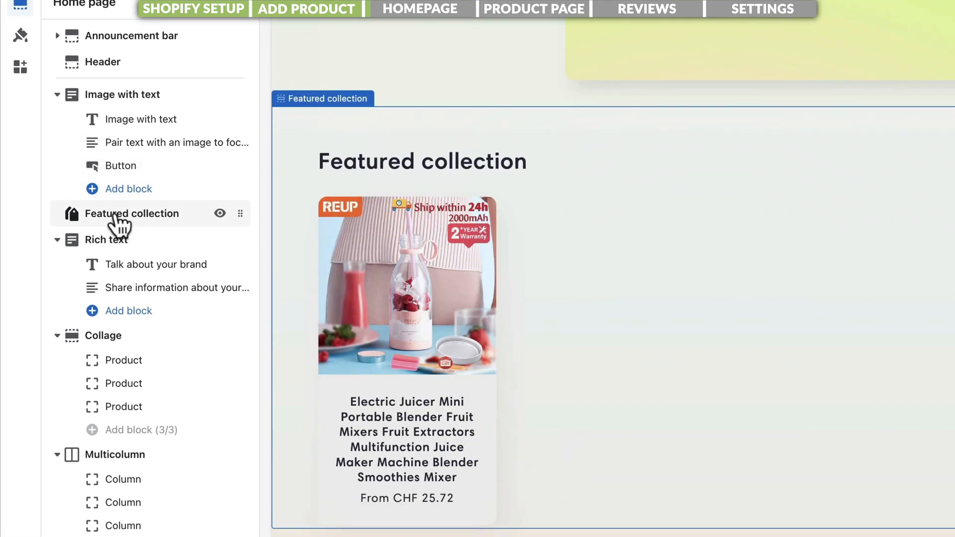
left_click(142, 215)
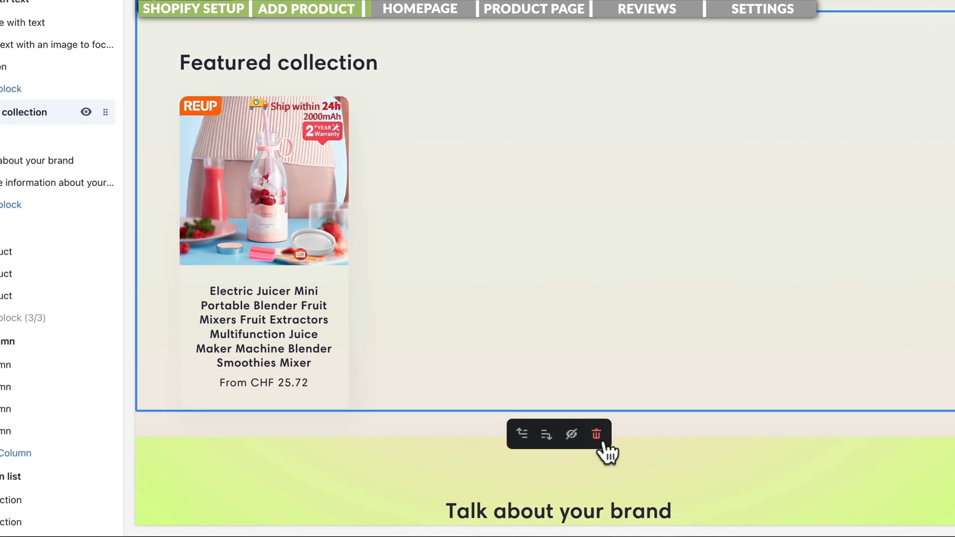
left_click(597, 435)
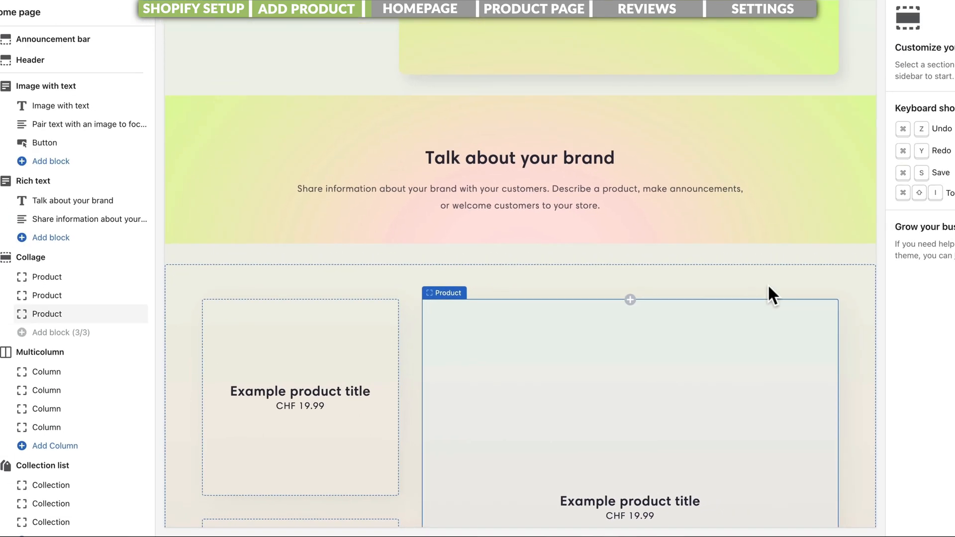
Remove the Rich text, Collage, Multicolumn and Collection list sections from the home page, leaving Image with text and Email signup.
left_click(809, 144)
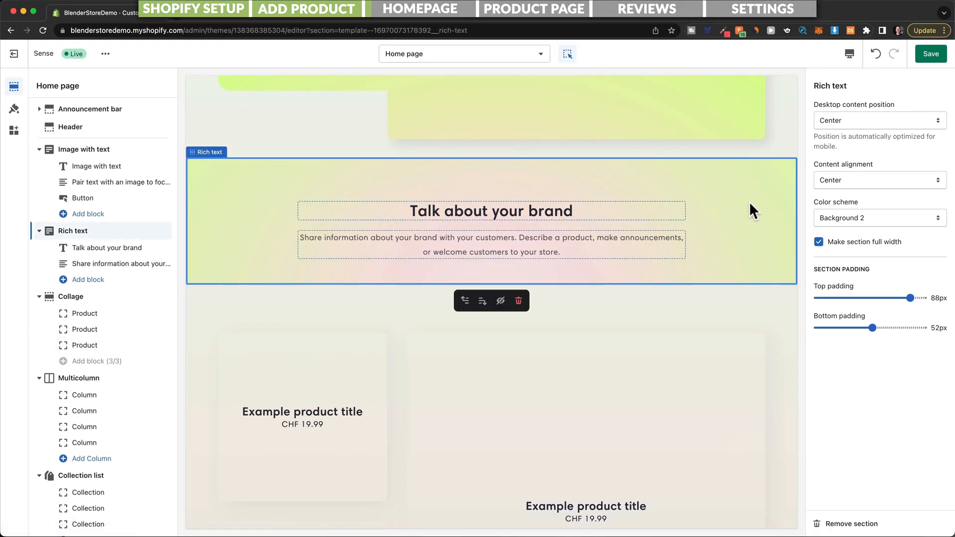
left_click(518, 301)
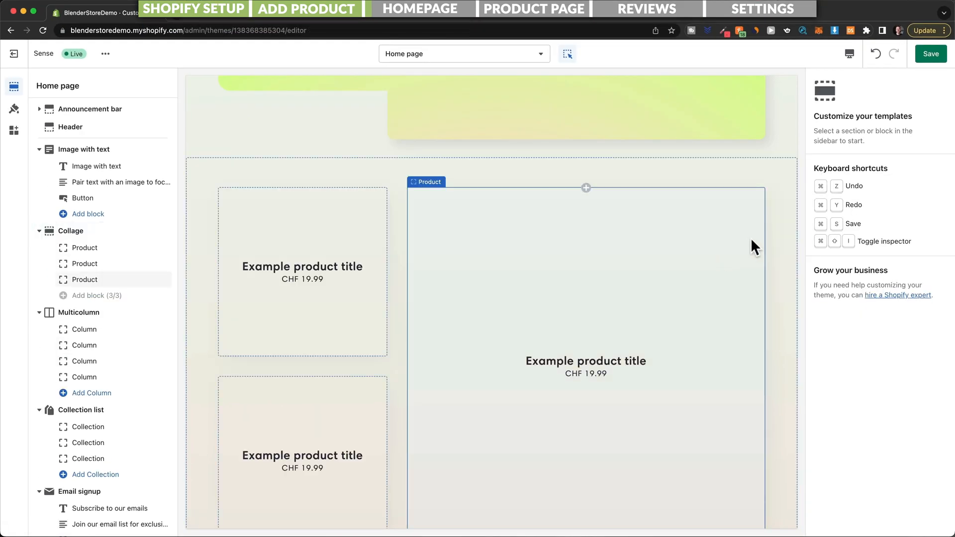
left_click(783, 228)
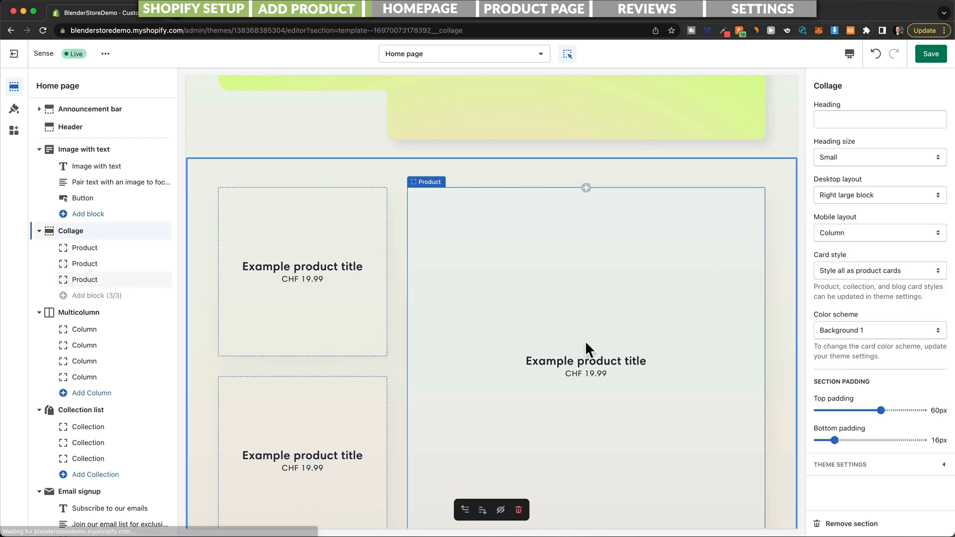
left_click(527, 501)
mouse_move(86, 151)
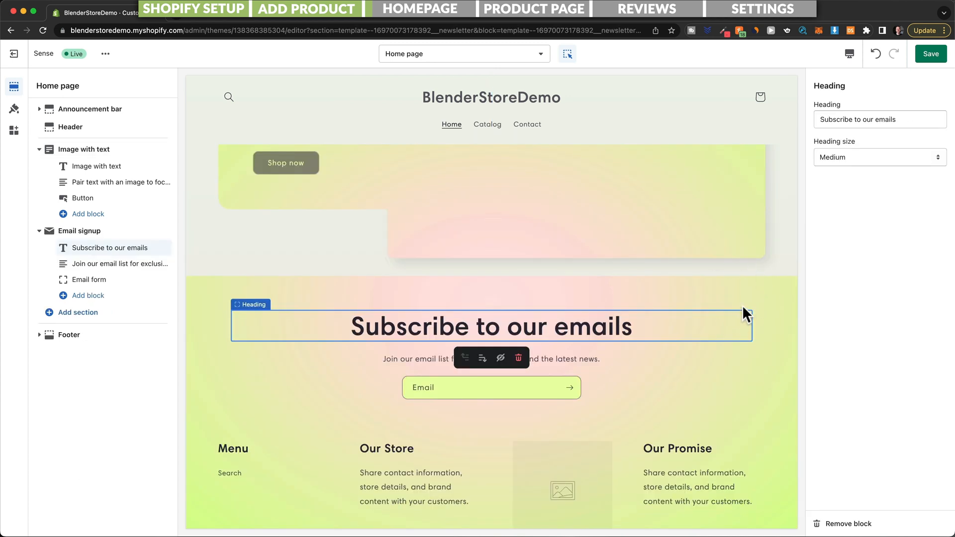
left_click(749, 296)
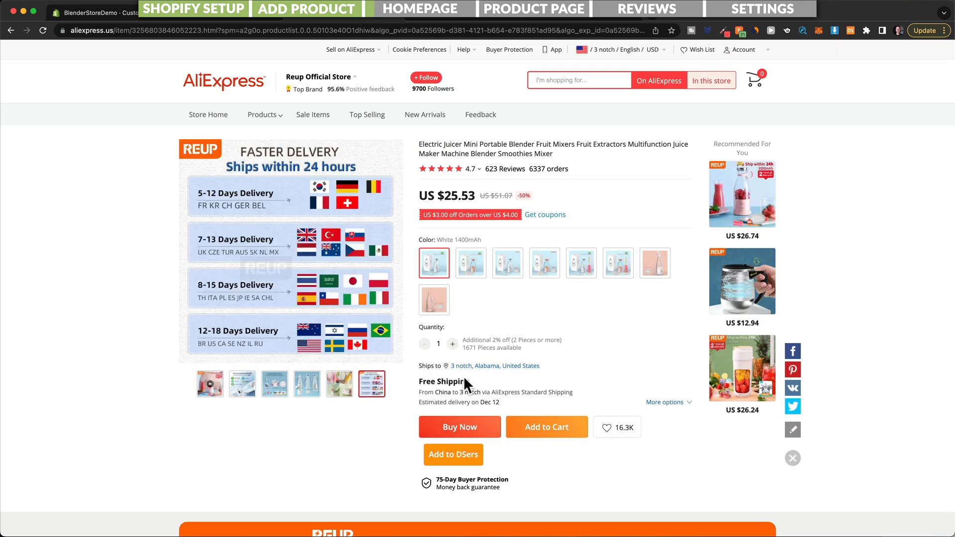
Look through the description and images on the blender's AliExpress page for pictures suitable for the store.
scroll(547, 373, "down", 5)
scroll(548, 370, "down", 20)
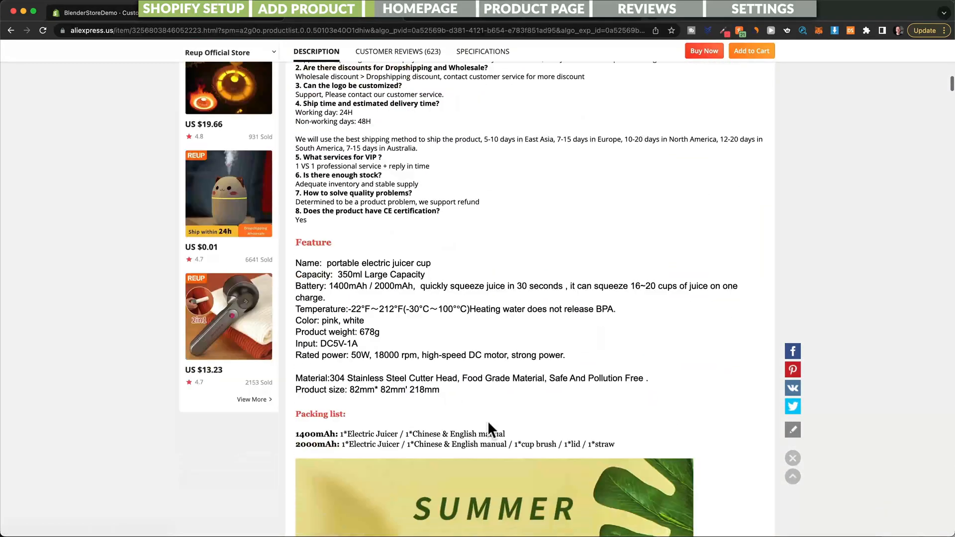
scroll(597, 283, "down", 20)
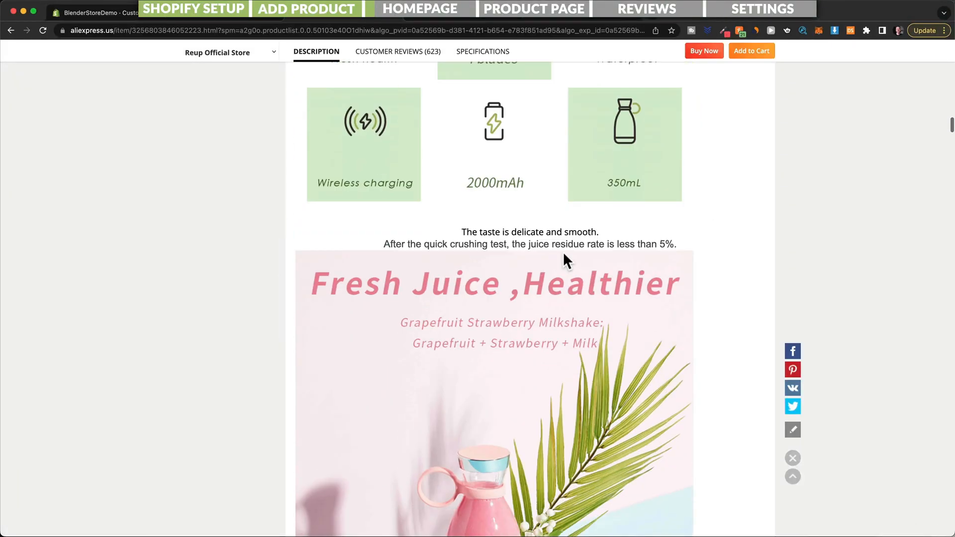
scroll(615, 336, "up", 15)
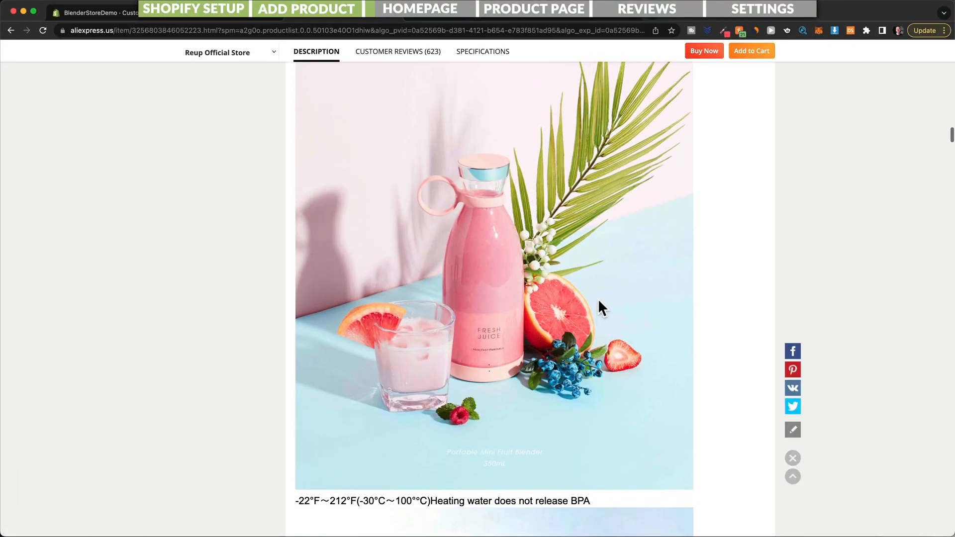
scroll(598, 297, "up", 15)
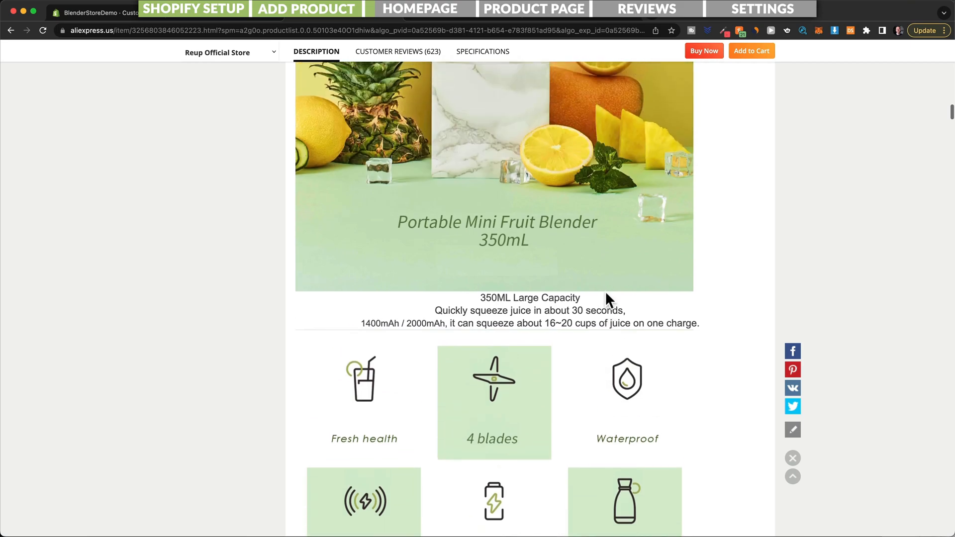
scroll(588, 284, "up", 15)
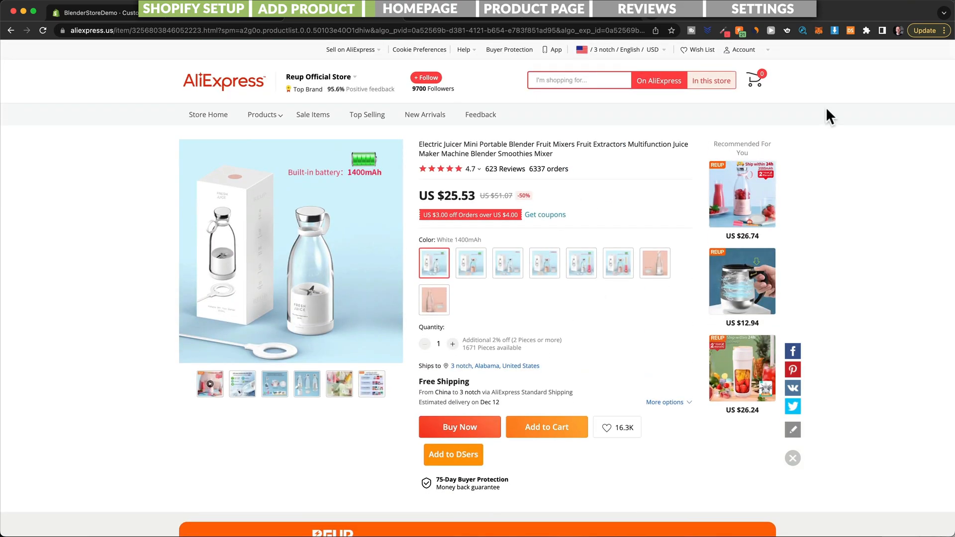
Download the "Fresh Juice, Healthier" blender picture from the AliExpress page with the Image Downloader extension.
left_click(833, 30)
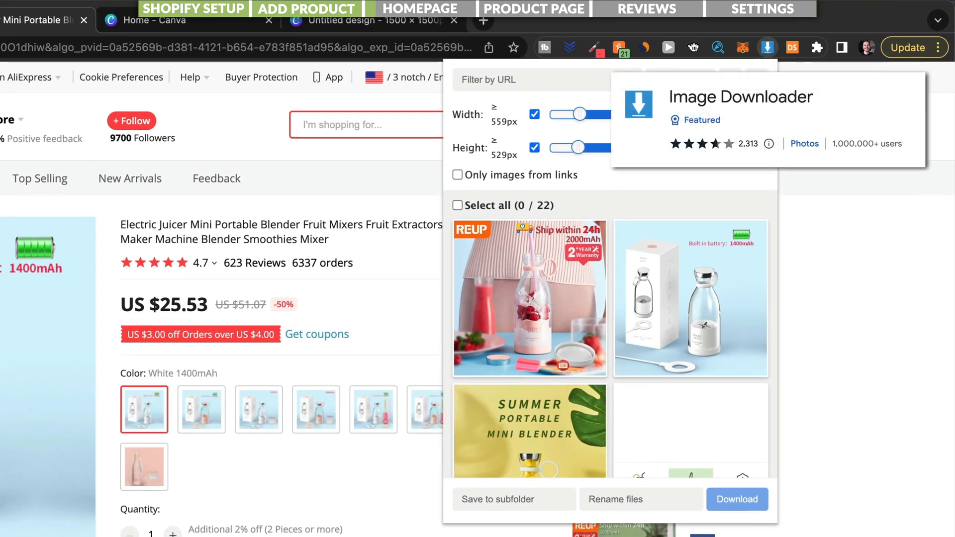
left_click(770, 49)
left_click(769, 47)
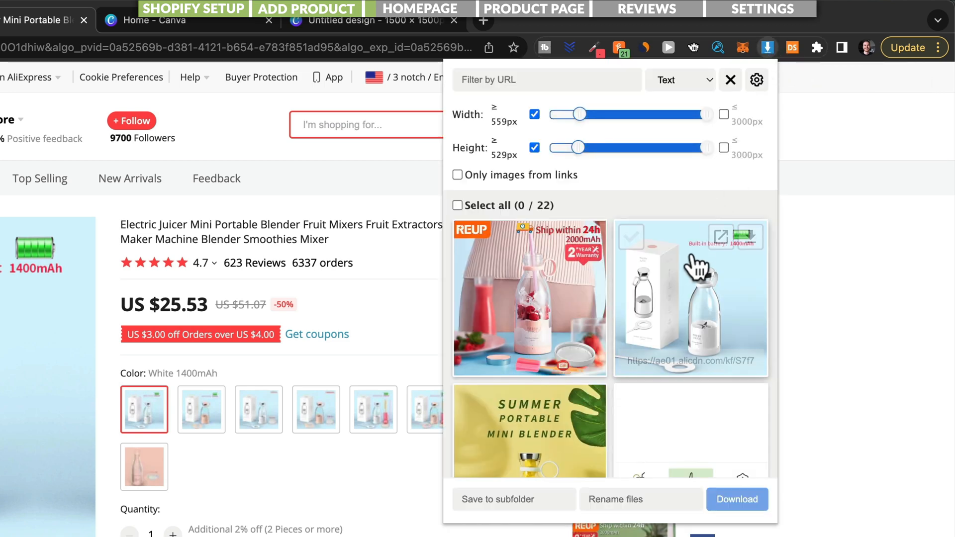
scroll(696, 269, "down", 5)
scroll(595, 369, "down", 4)
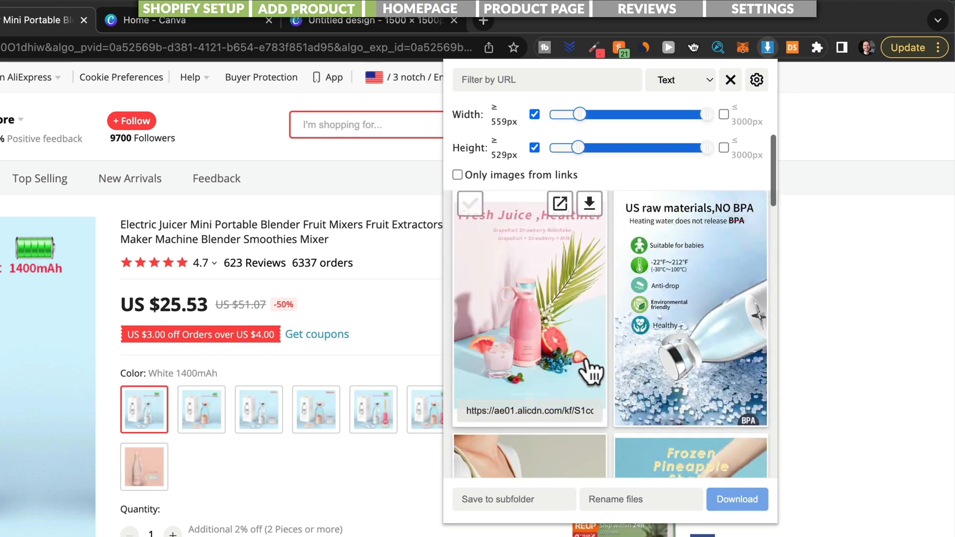
left_click(589, 205)
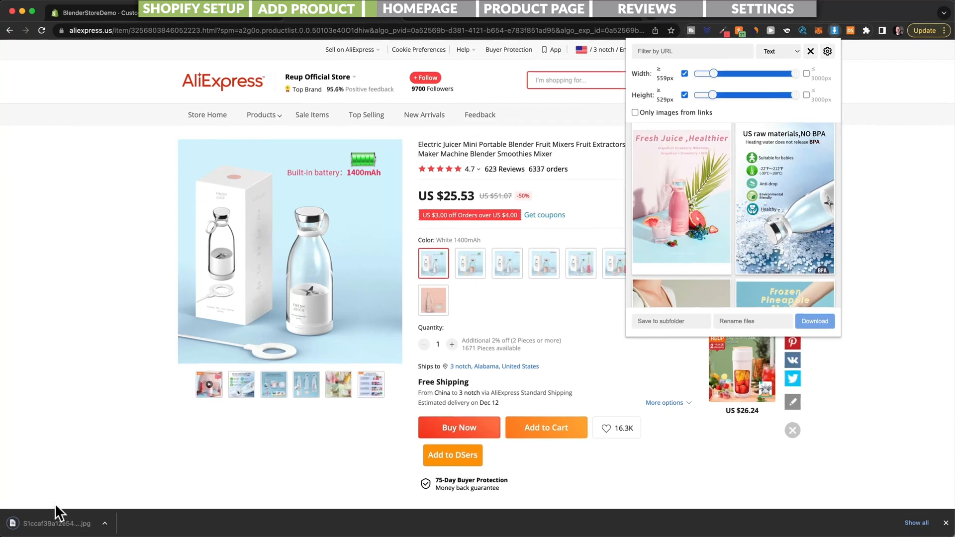
View the downloaded picture and close it, and capture a screenshot of the white blender's main product image on AliExpress.
left_click(70, 523)
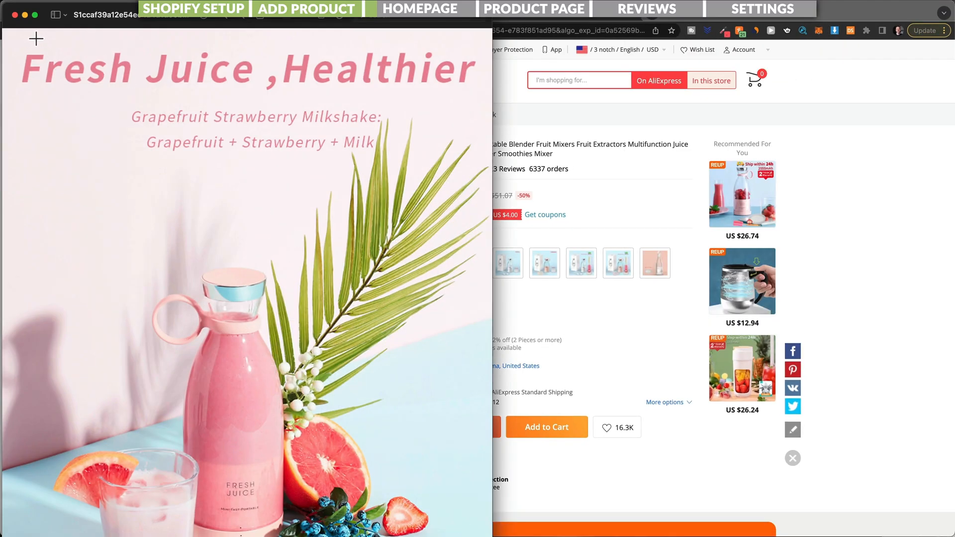
left_click(15, 14)
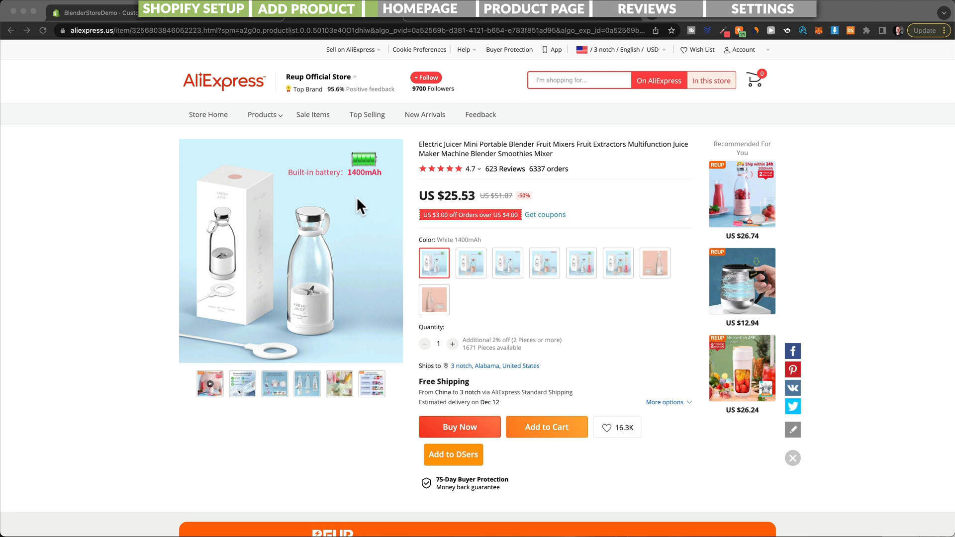
key("super+shift+4")
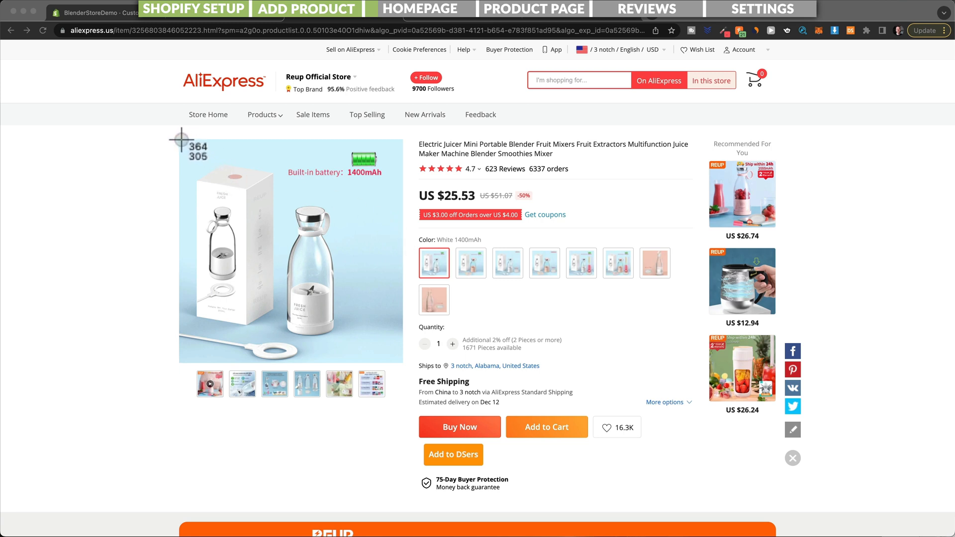
left_click_drag(188, 142, 403, 363)
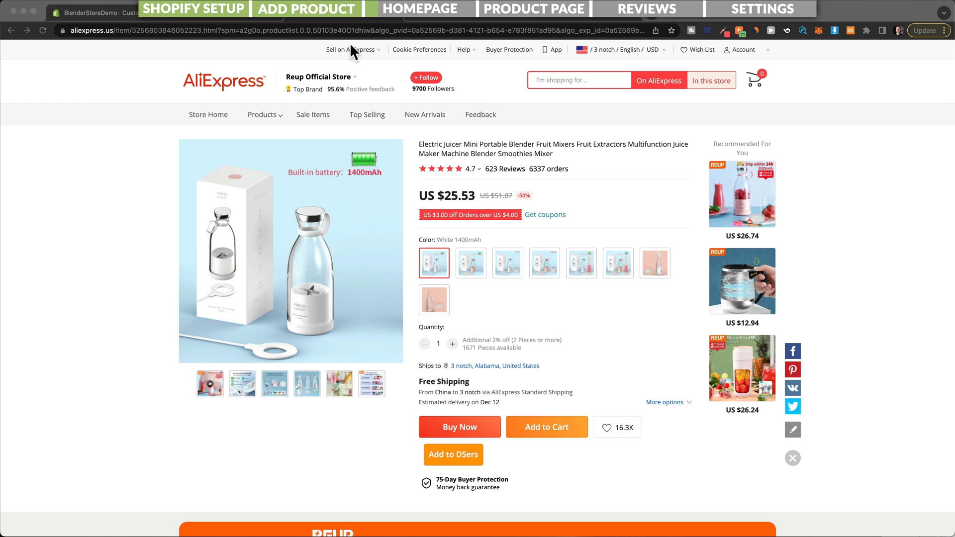
Run a Google image search with the white blender screenshot and look through the matching pages and visually similar images.
left_click(222, 17)
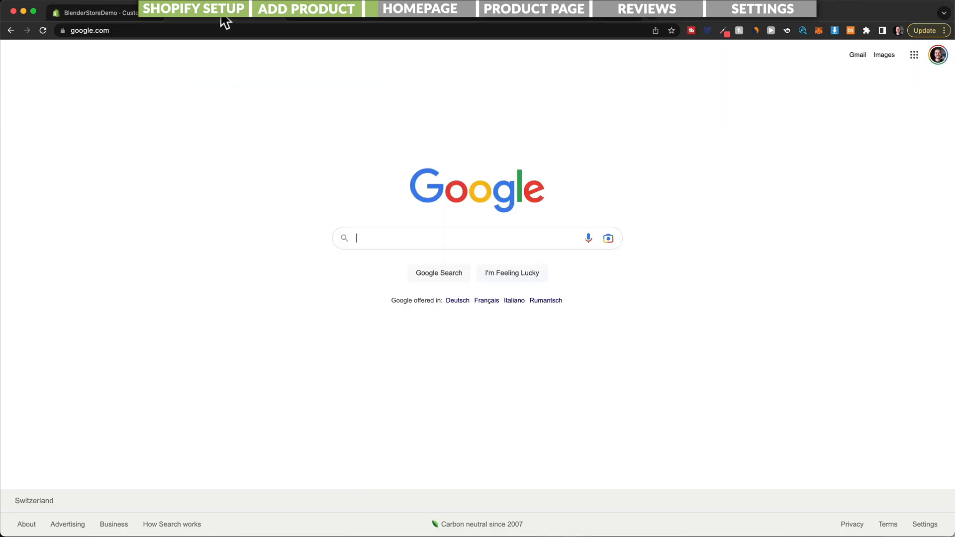
left_click(608, 239)
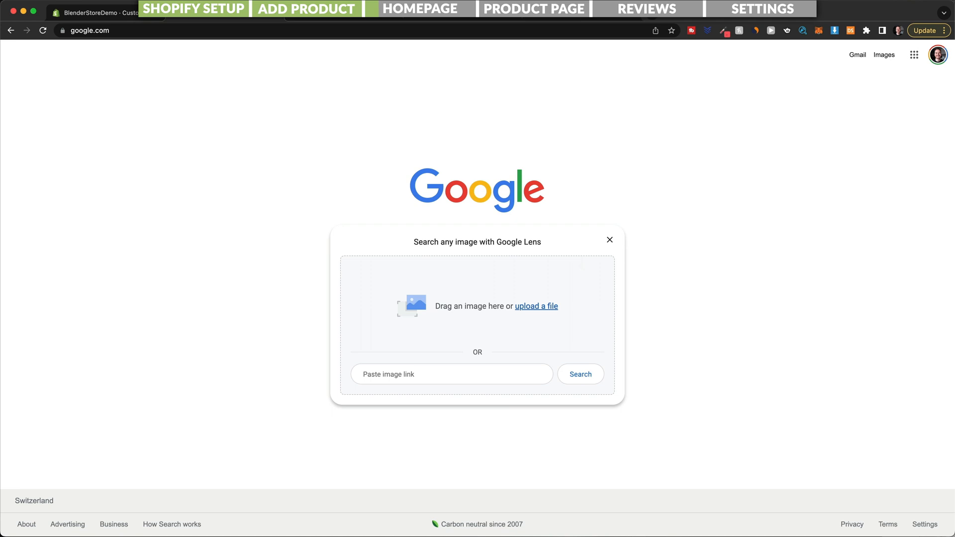
left_click(536, 306)
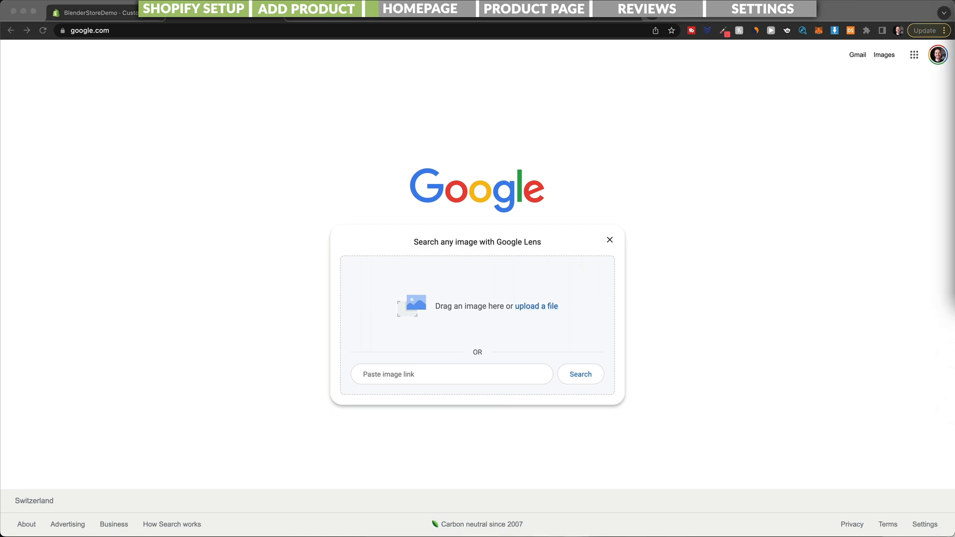
left_click_drag(766, 319, 485, 305)
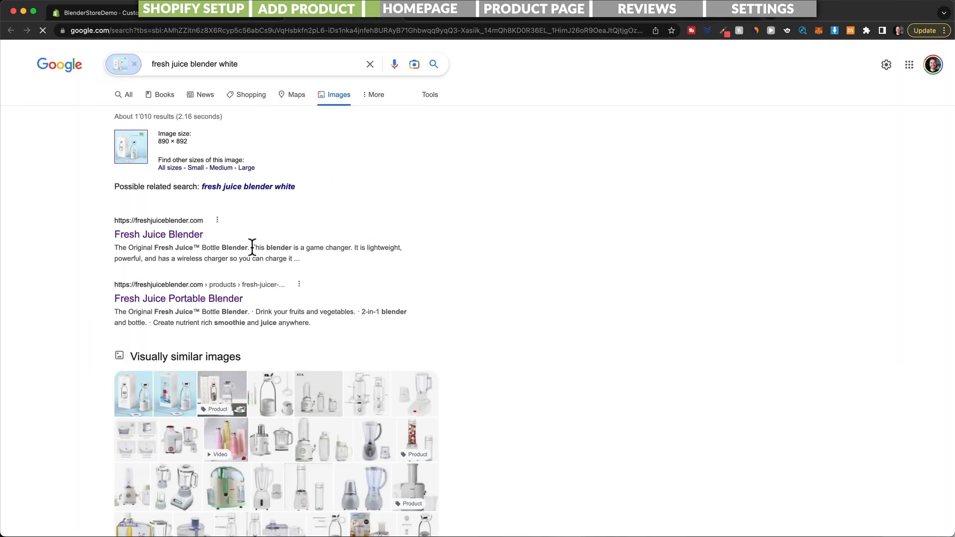
scroll(246, 264, "down", 3)
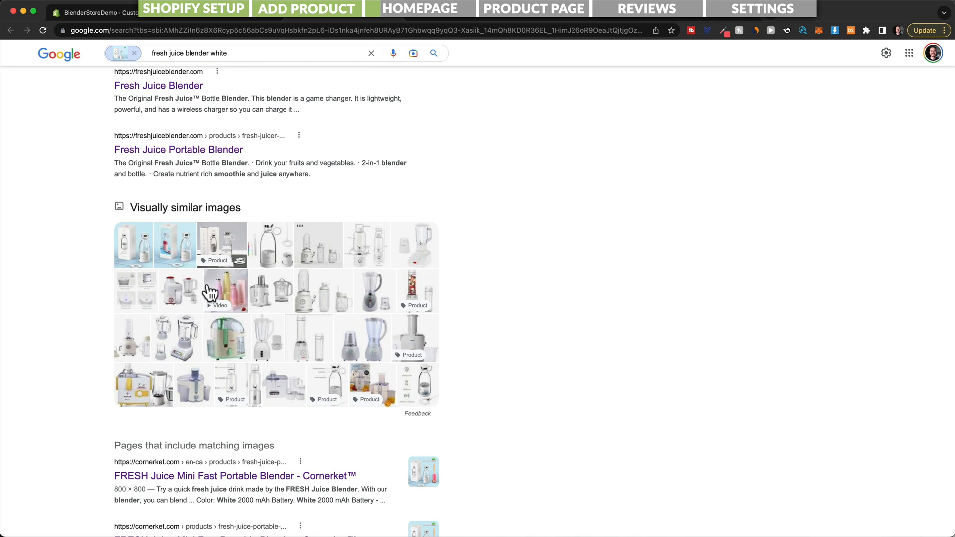
scroll(251, 174, "up", 2)
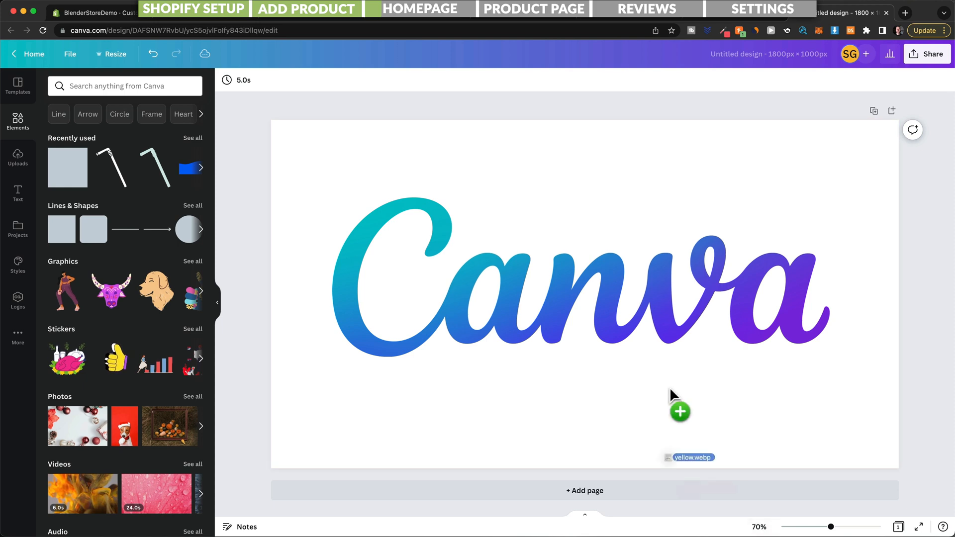
Add yellow.webp to the blank Canva design, enlarge it to nearly the page height and place it around the middle.
left_click_drag(678, 405, 577, 274)
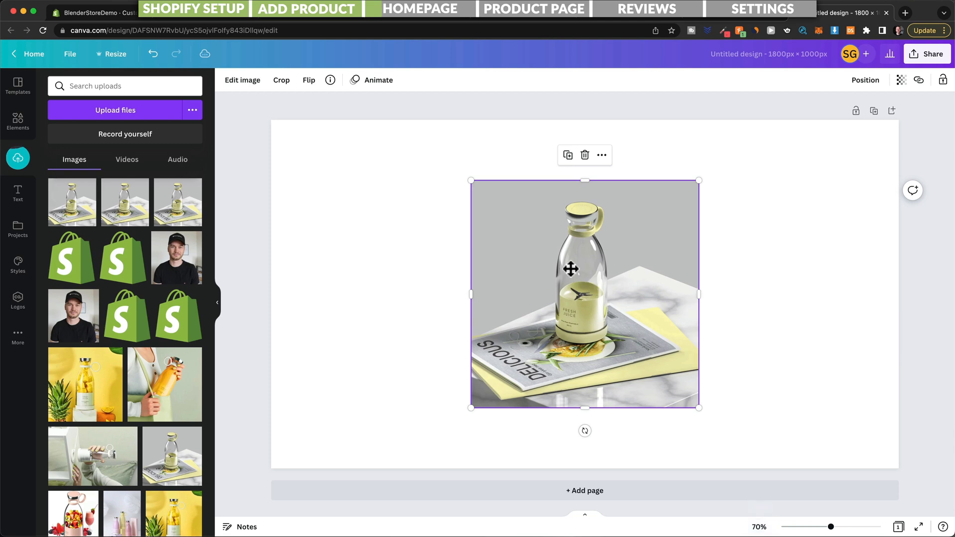
left_click_drag(569, 269, 503, 223)
left_click_drag(629, 359, 757, 465)
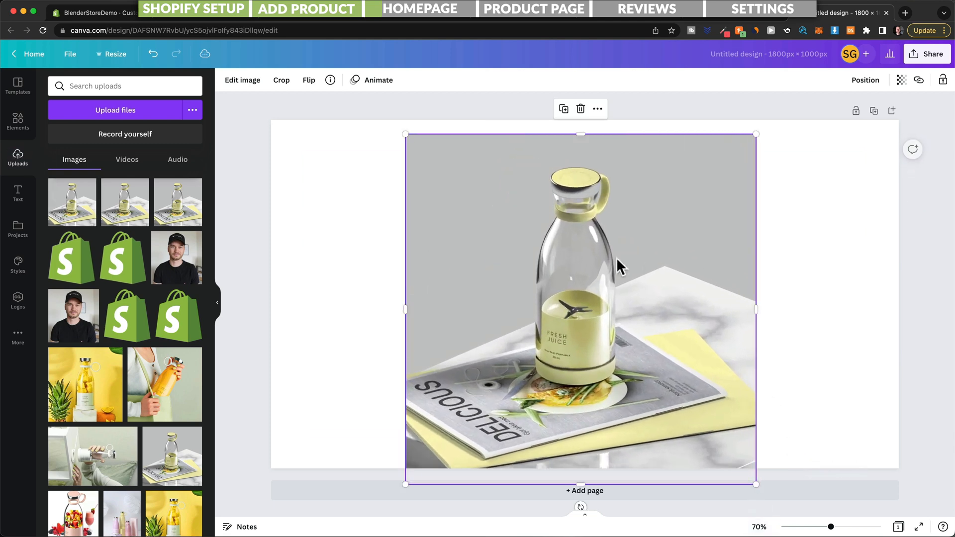
left_click_drag(603, 292, 592, 269)
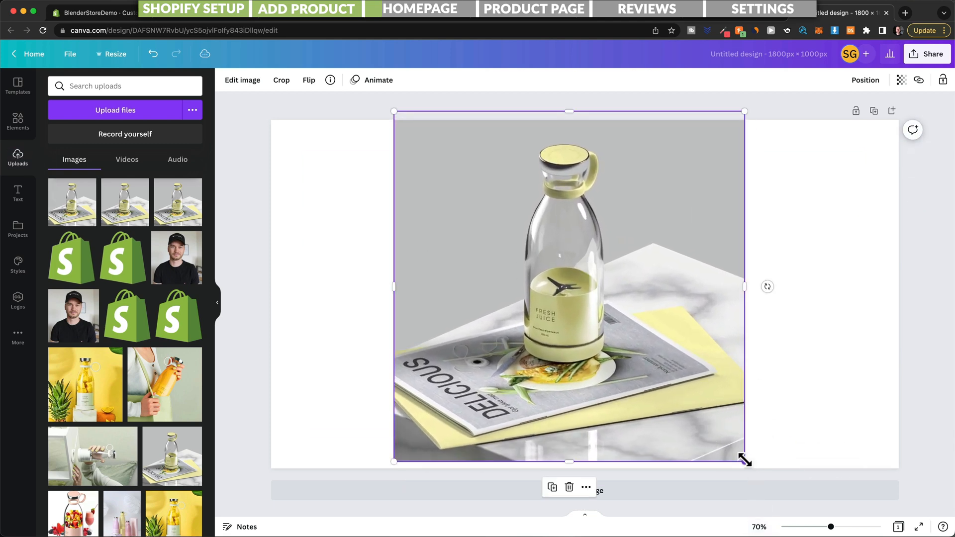
left_click_drag(744, 458, 721, 439)
left_click_drag(647, 358, 655, 379)
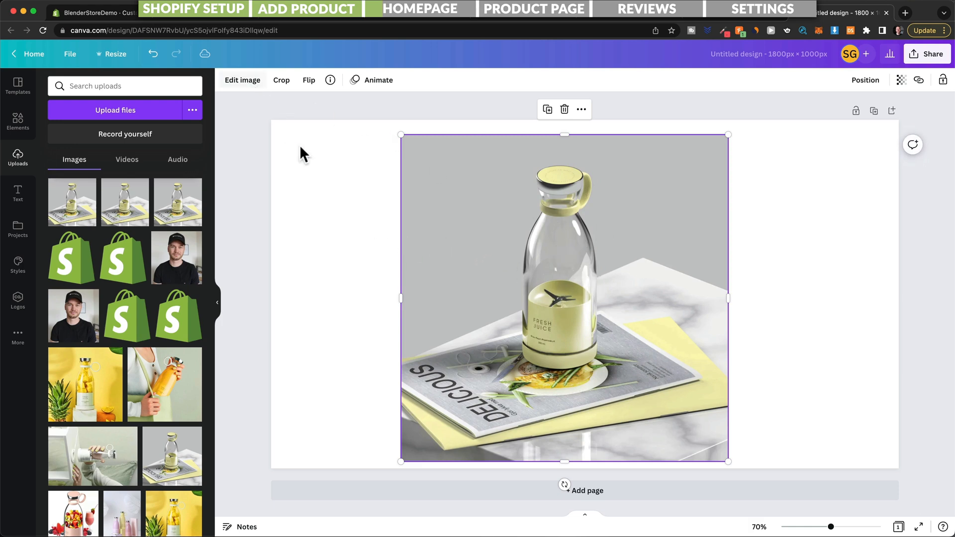
Remove the background from the yellow blender picture with the Background Remover and apply the result.
left_click(298, 130)
left_click(478, 223)
left_click(251, 82)
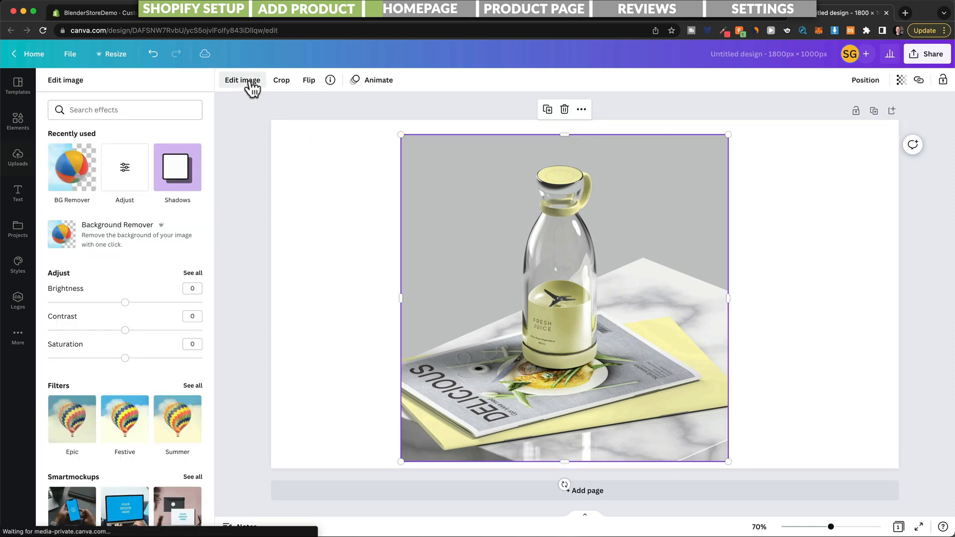
left_click(72, 169)
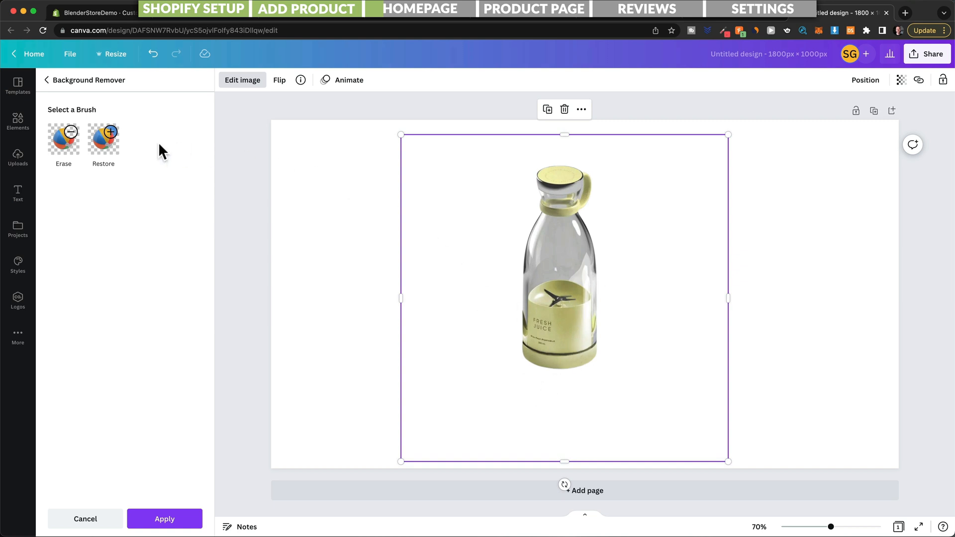
left_click(64, 141)
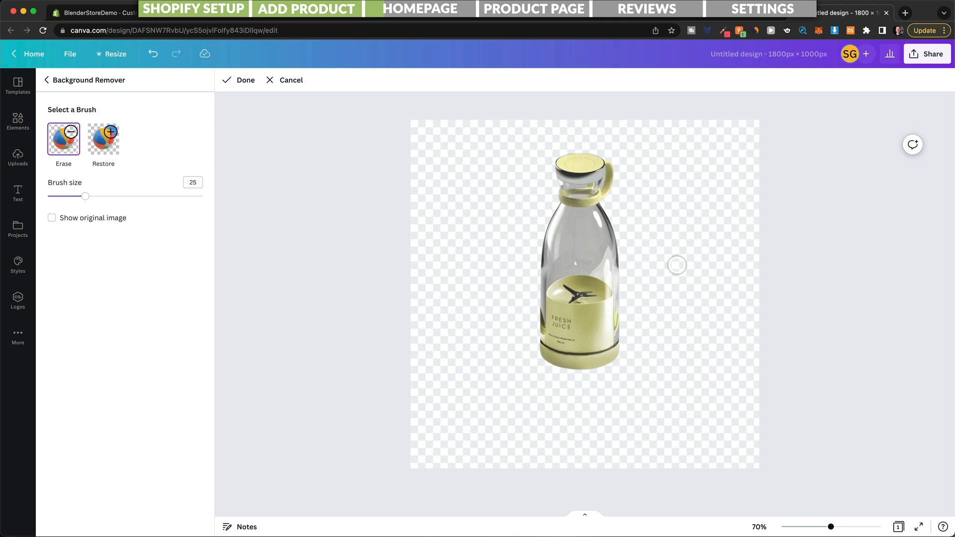
left_click(46, 81)
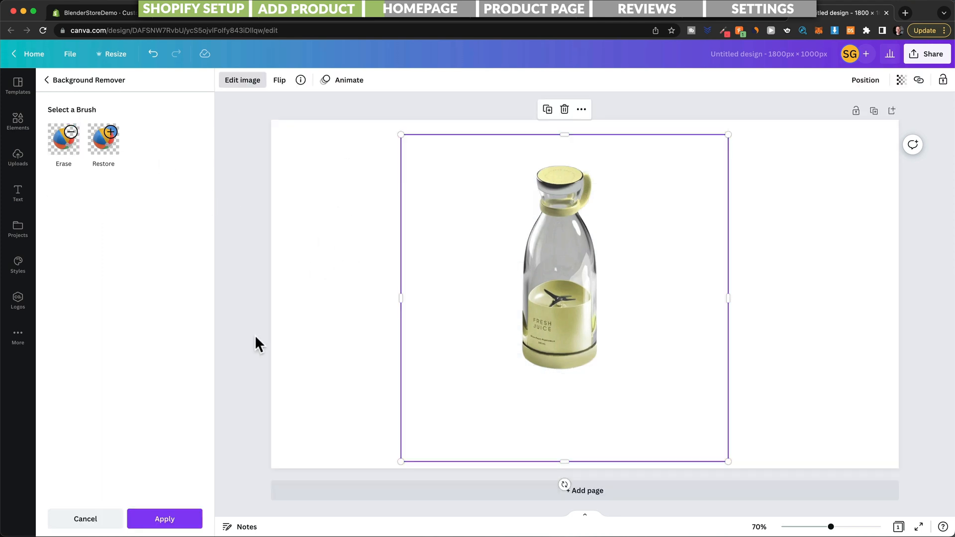
left_click(179, 519)
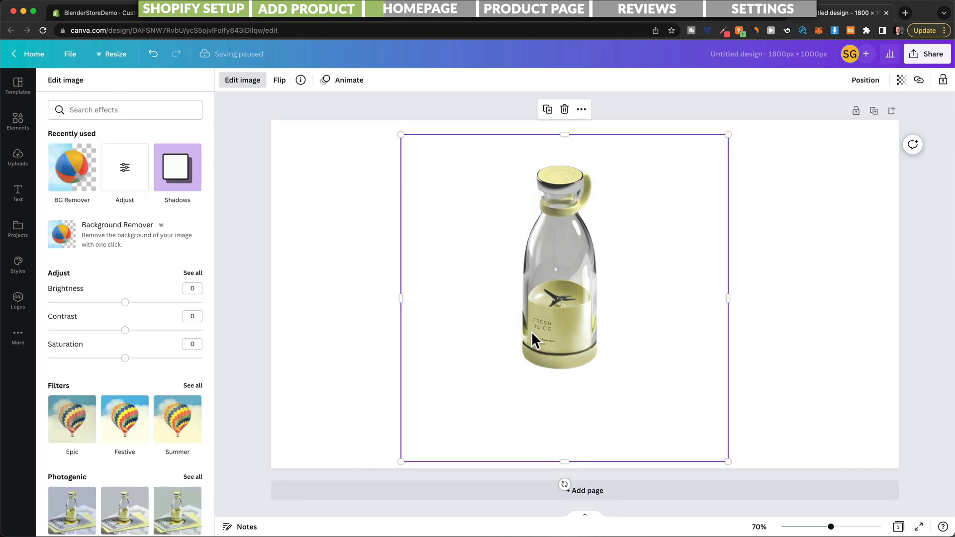
Enlarge the blender cutout to almost the page height and move it to the right side of the page.
left_click_drag(704, 442, 858, 530)
left_click_drag(620, 357, 735, 356)
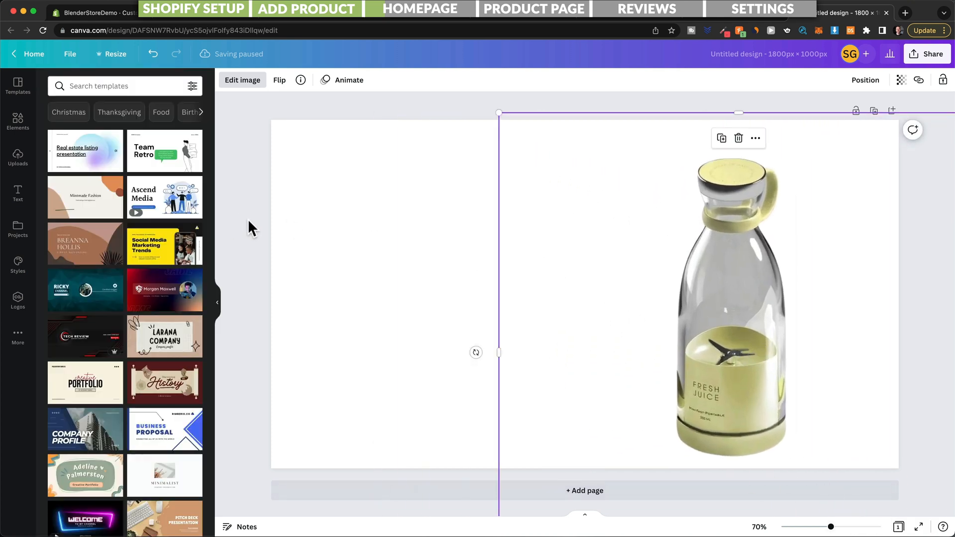
left_click(309, 121)
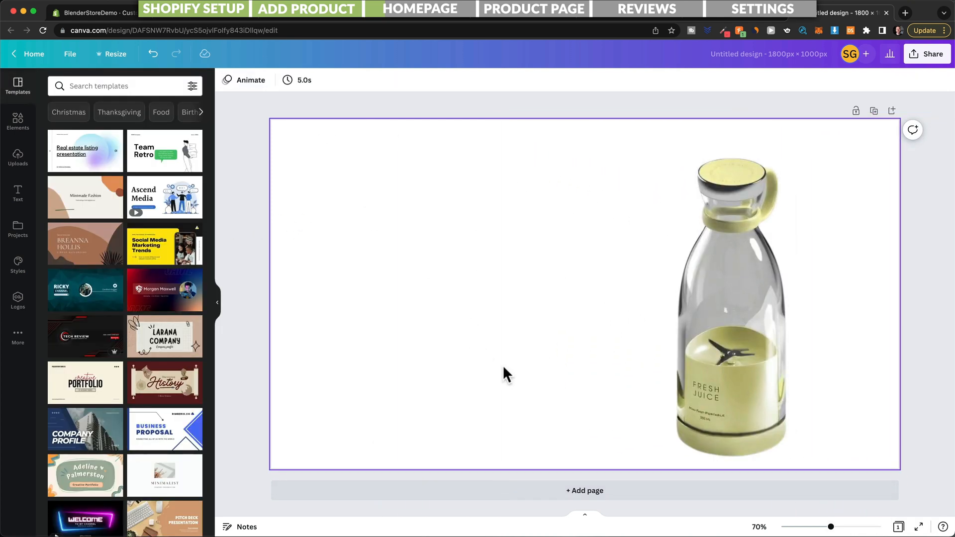
Add a second page, search the templates for "product" and apply the "Now Available! Beauty Product" template to it.
left_click(563, 491)
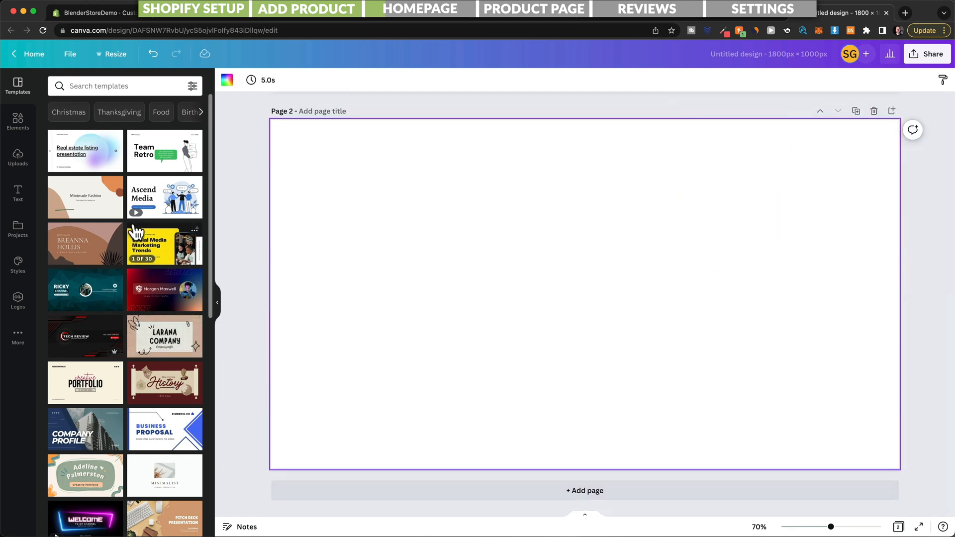
left_click(105, 90)
type("product")
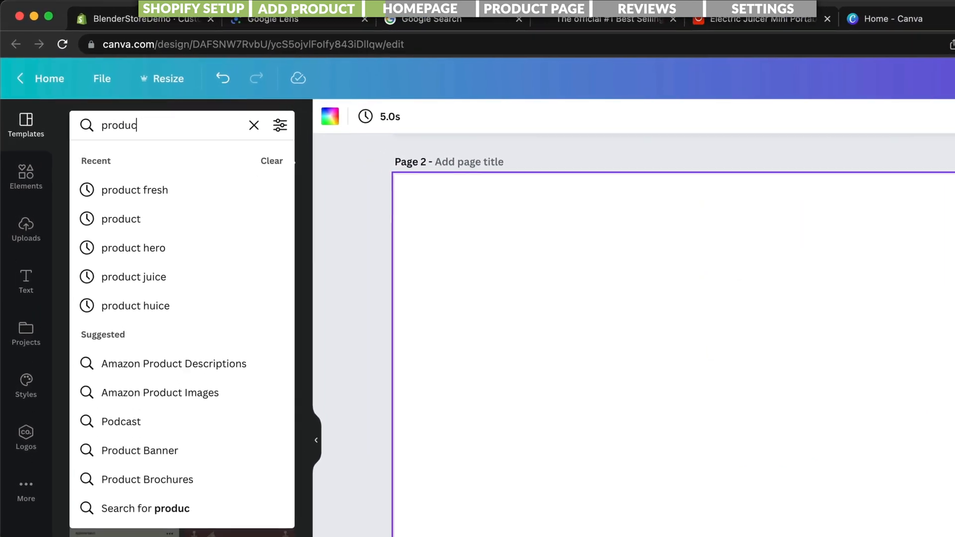
key("Return")
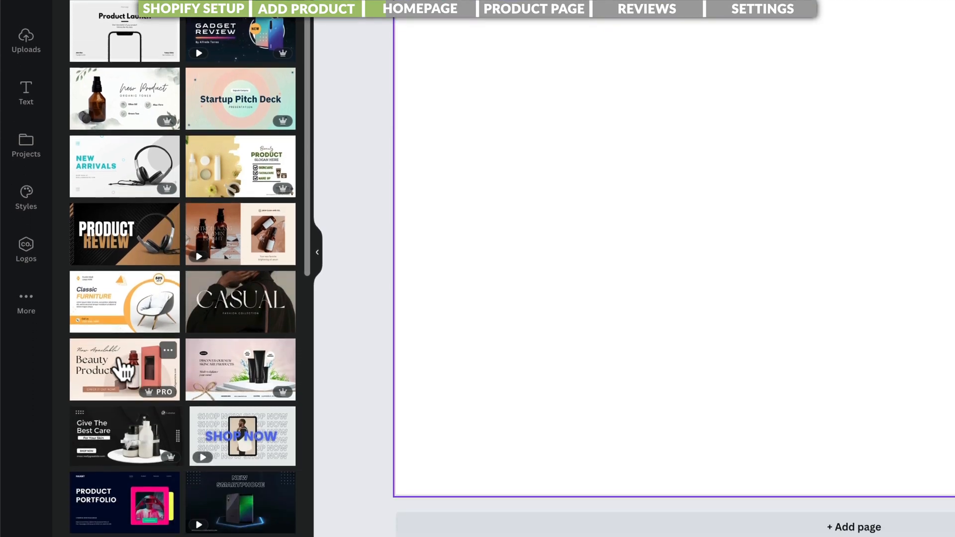
left_click(121, 503)
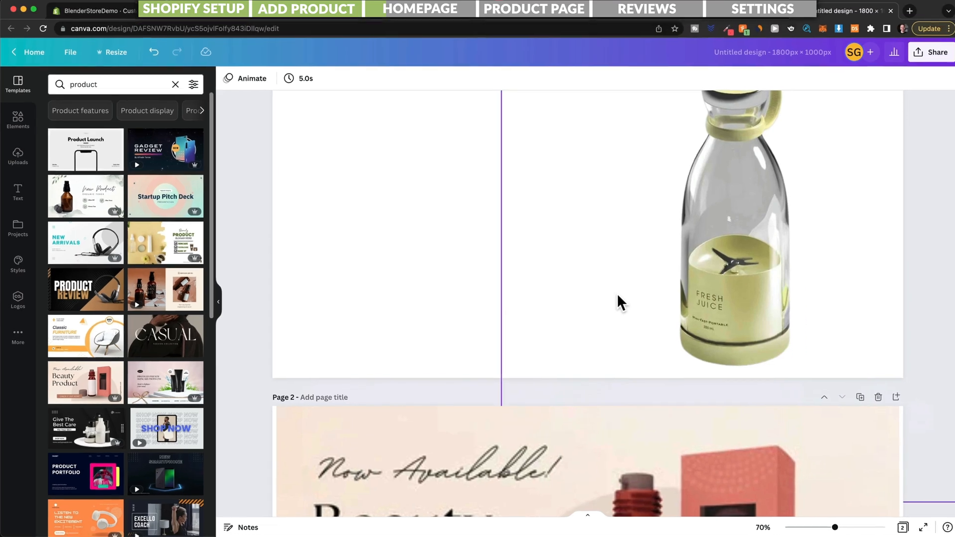
Replace the template's bottle and box picture on page 2 with the blender cutout, placed in front of the arch on the shadow.
left_click(717, 330)
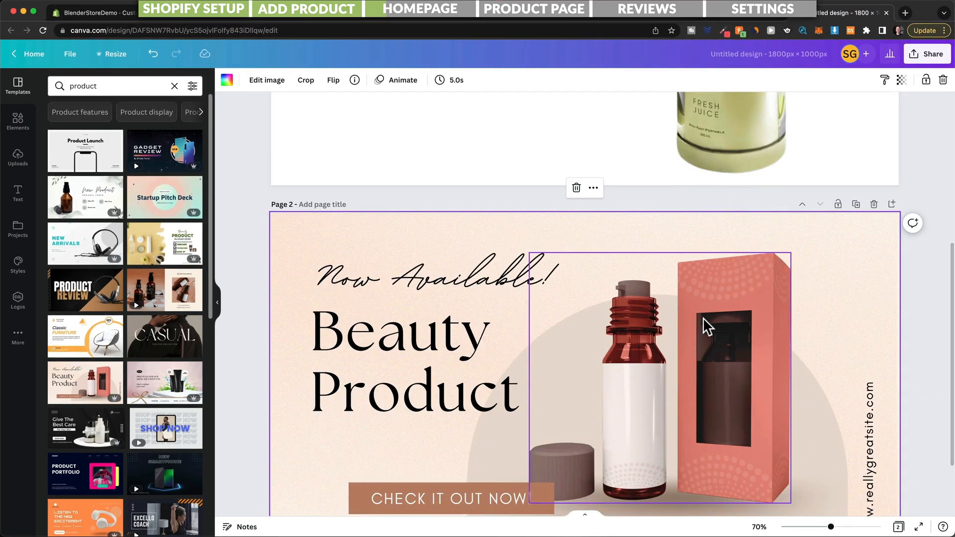
key("Delete")
scroll(696, 279, "up", 6)
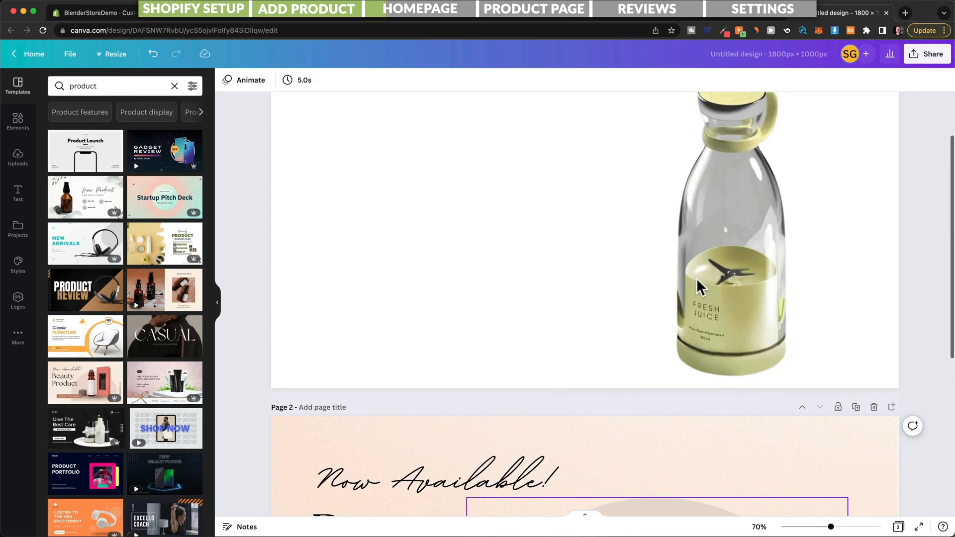
left_click_drag(696, 278, 710, 403)
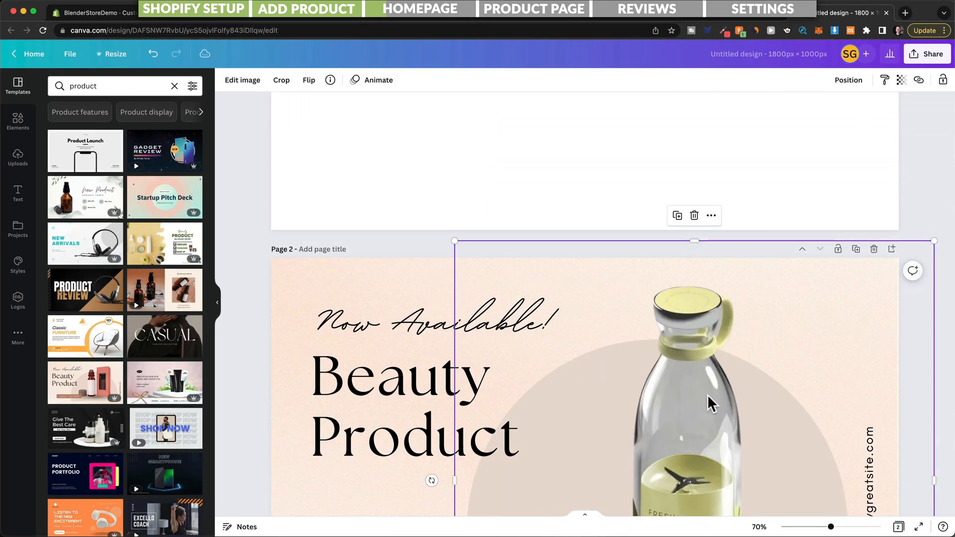
scroll(702, 363, "down", 5)
scroll(693, 327, "up", 2)
left_click_drag(692, 327, 672, 288)
scroll(672, 303, "down", 2)
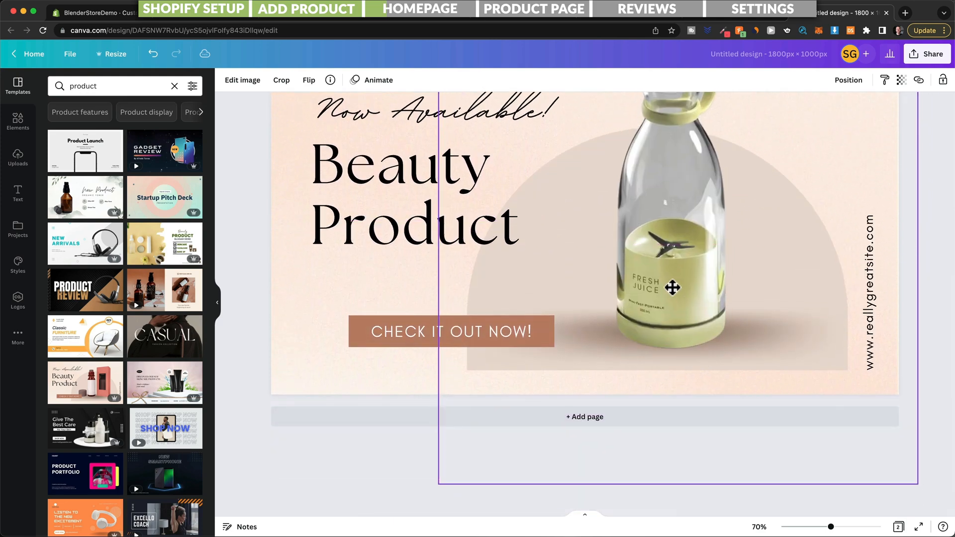
scroll(506, 252, "up", 1)
scroll(506, 253, "up", 2)
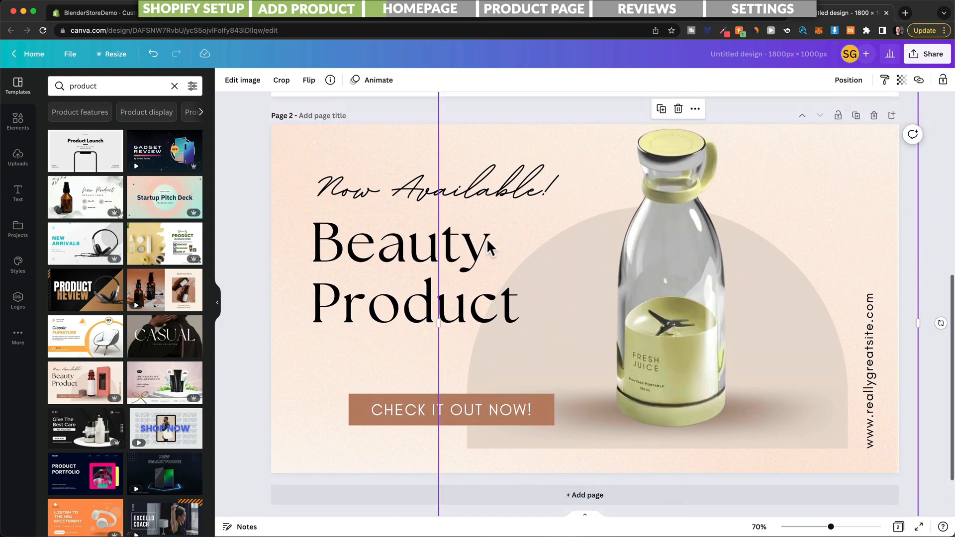
left_click(255, 266)
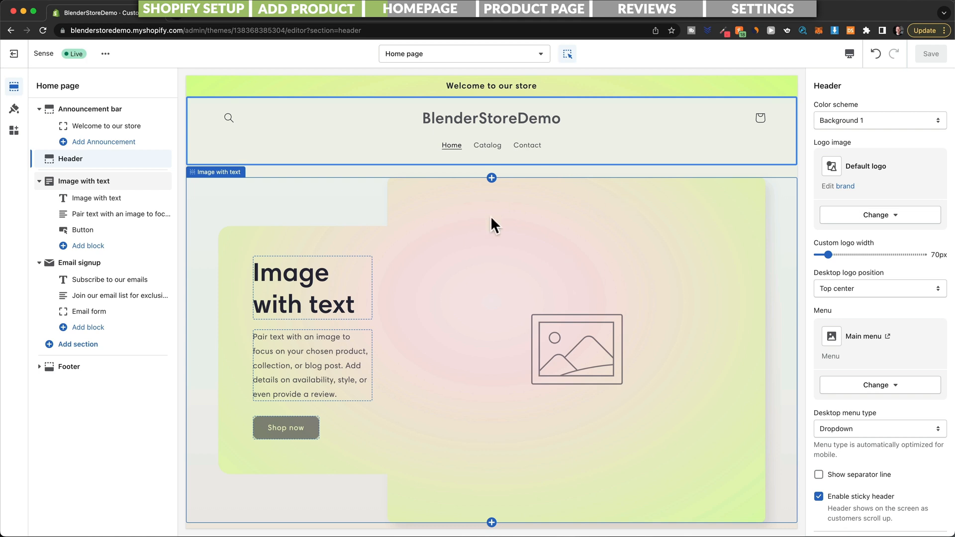
In the Shopify theme editor, set the Image with text section's image to hero.webp from the Homepage folder.
scroll(448, 324, "down", 3)
scroll(523, 252, "up", 3)
left_click(521, 251)
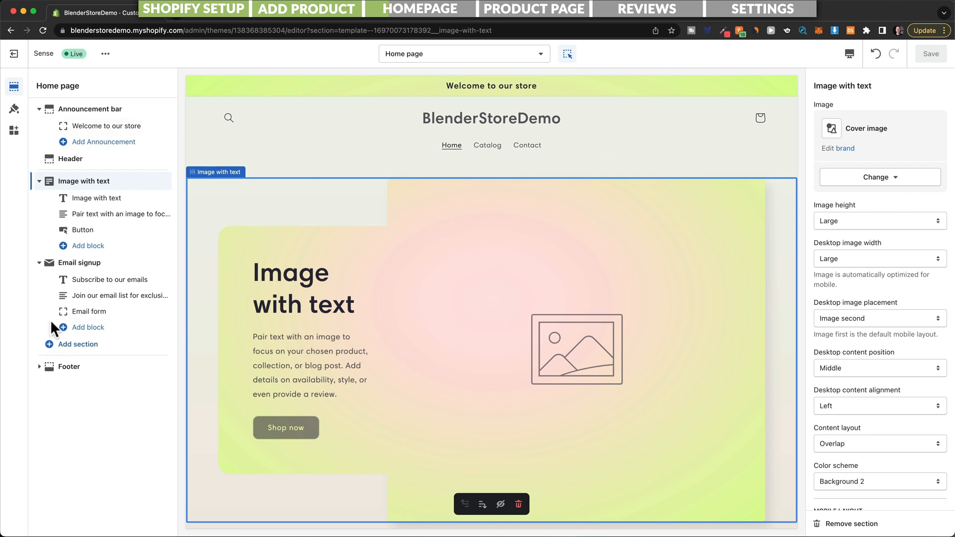
left_click(894, 179)
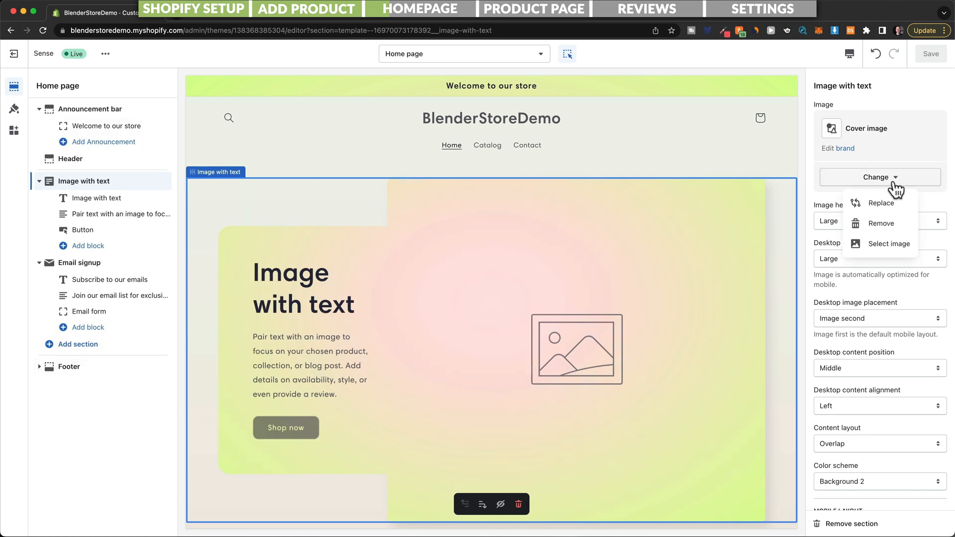
left_click(881, 246)
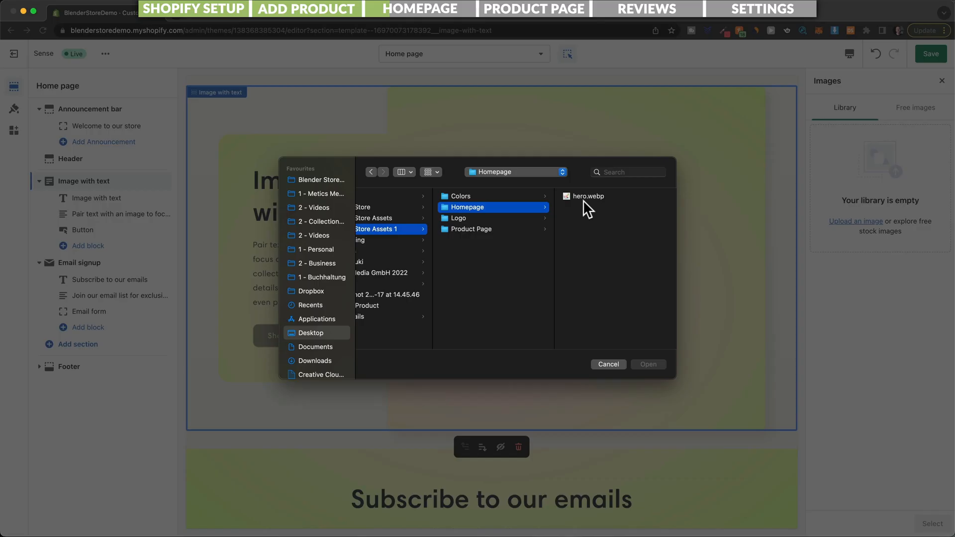
left_click(581, 196)
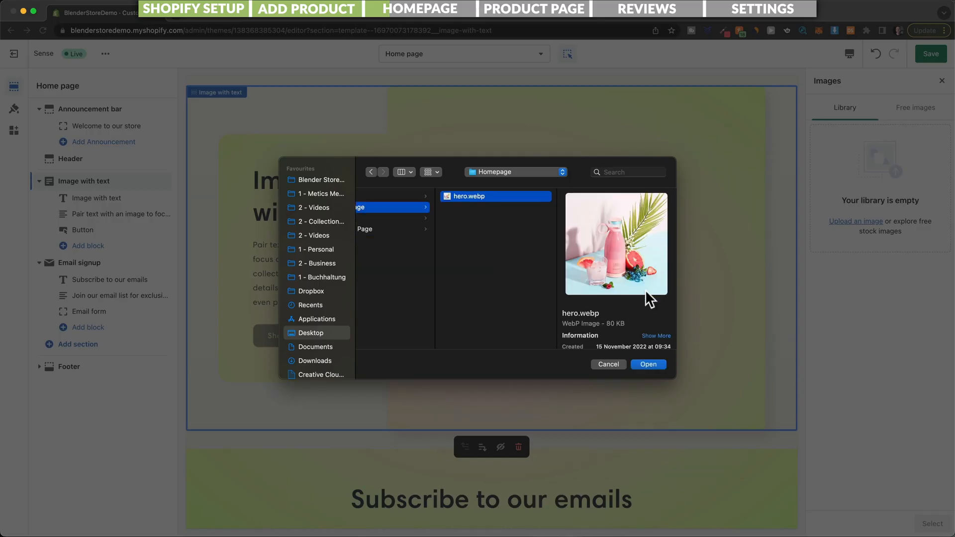
left_click(647, 364)
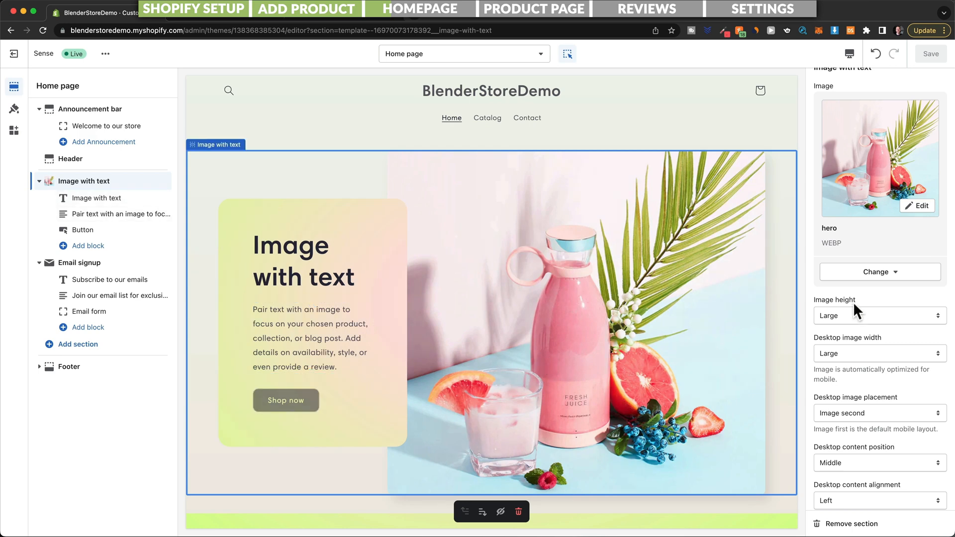
Set the Image with text section's desktop image placement to Image first.
scroll(855, 305, "down", 5)
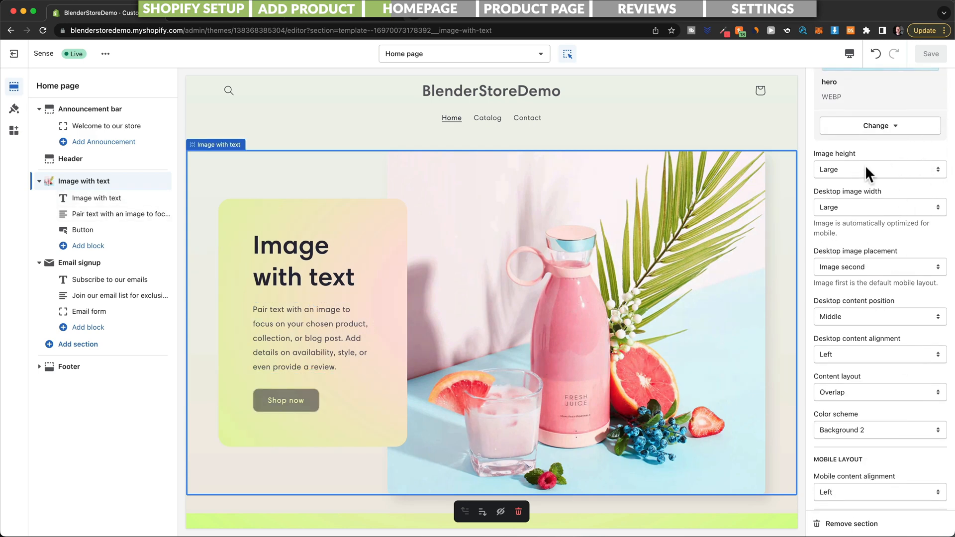
left_click(865, 267)
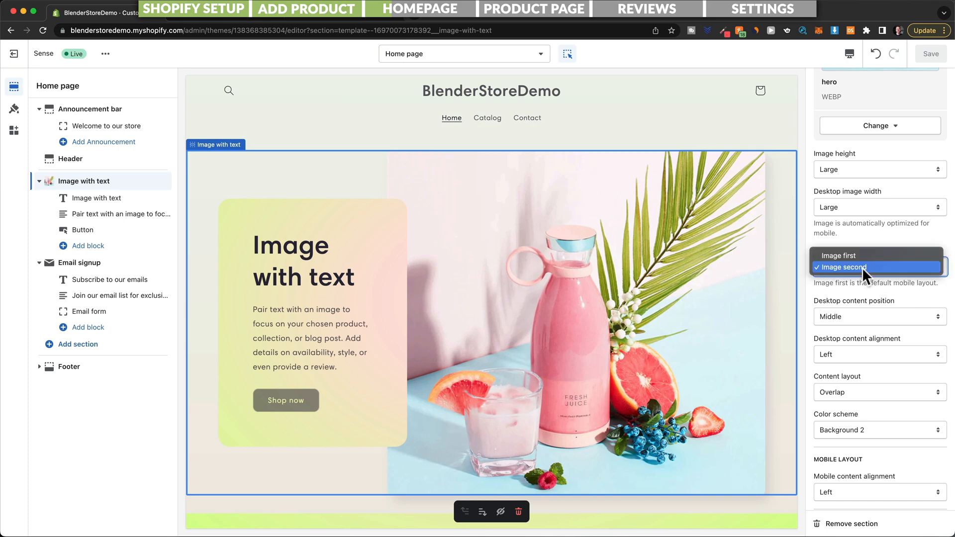
left_click(856, 256)
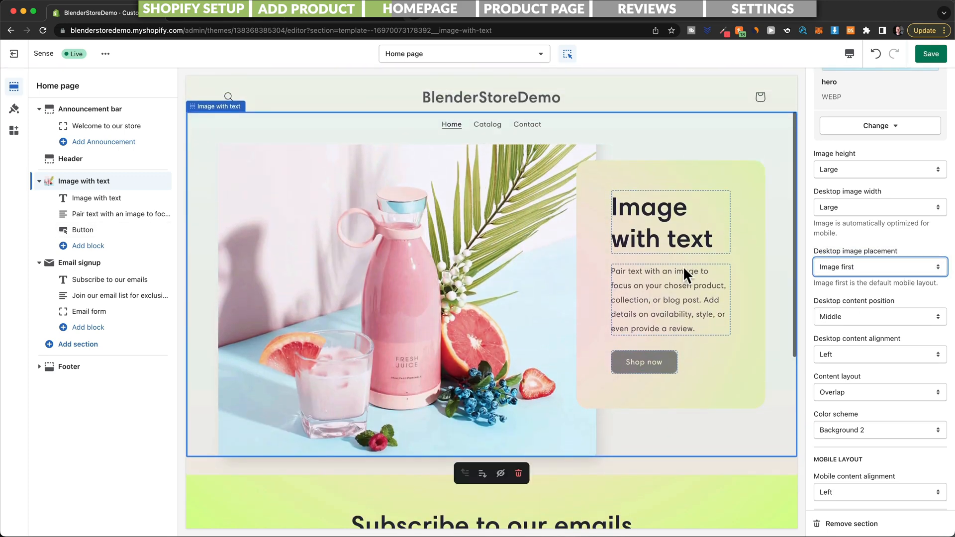
Set the Image with text section's desktop image placement to Image second and save the theme.
left_click(820, 270)
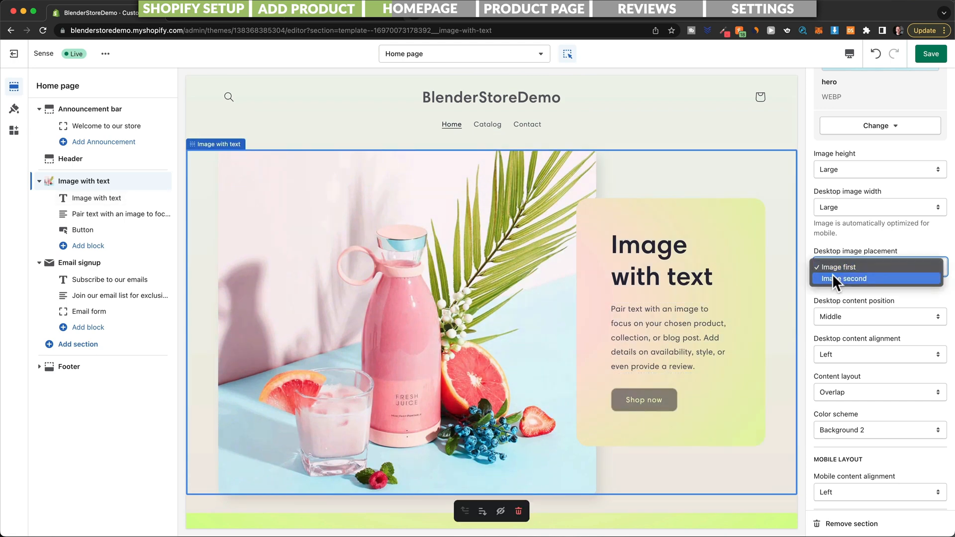
left_click(831, 275)
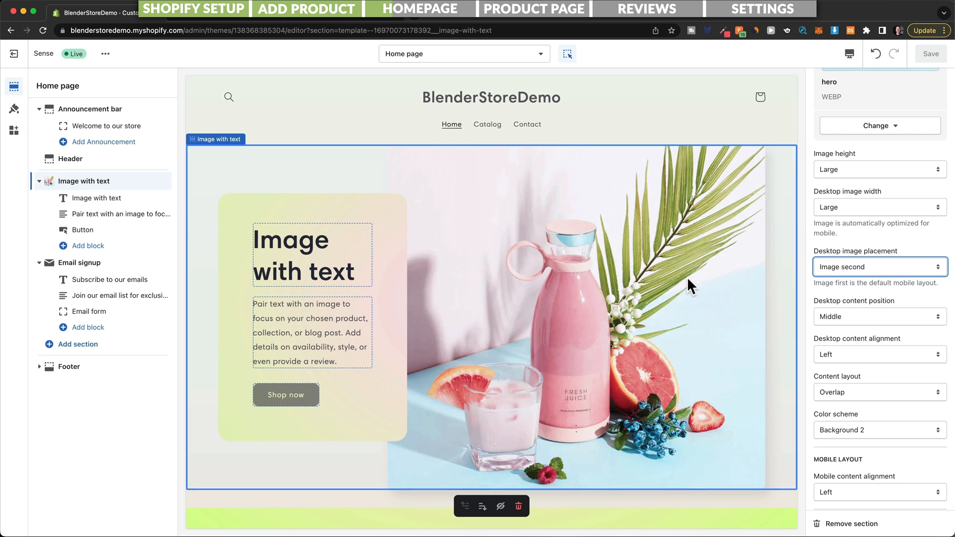
scroll(870, 276, "down", 2)
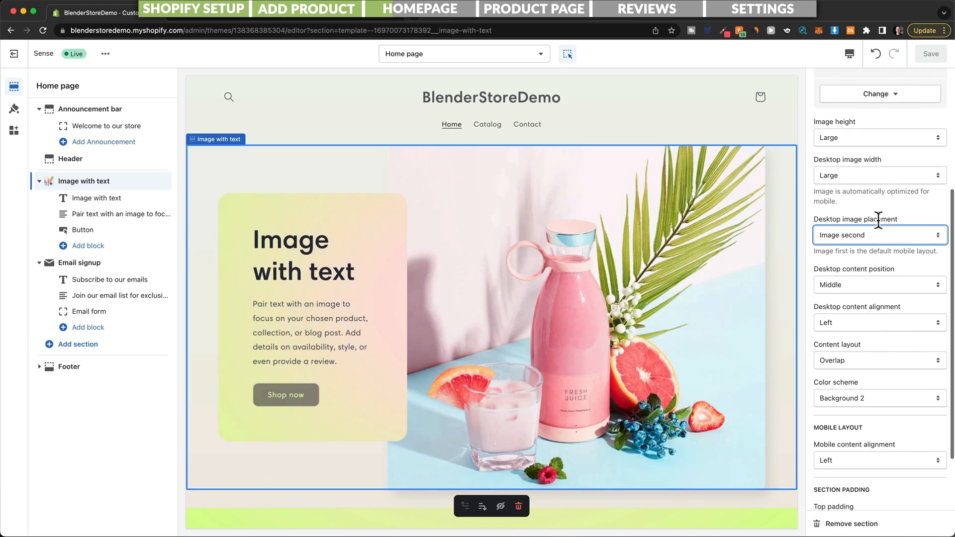
scroll(857, 342, "up", 1)
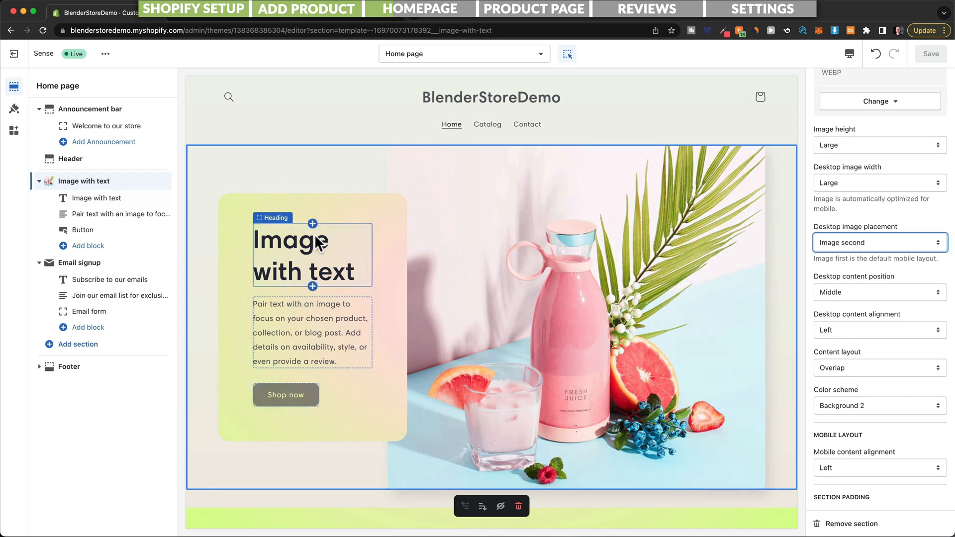
Select the section's heading block and check the availability of the brand name juuicer on the Namecheckr page.
left_click(279, 246)
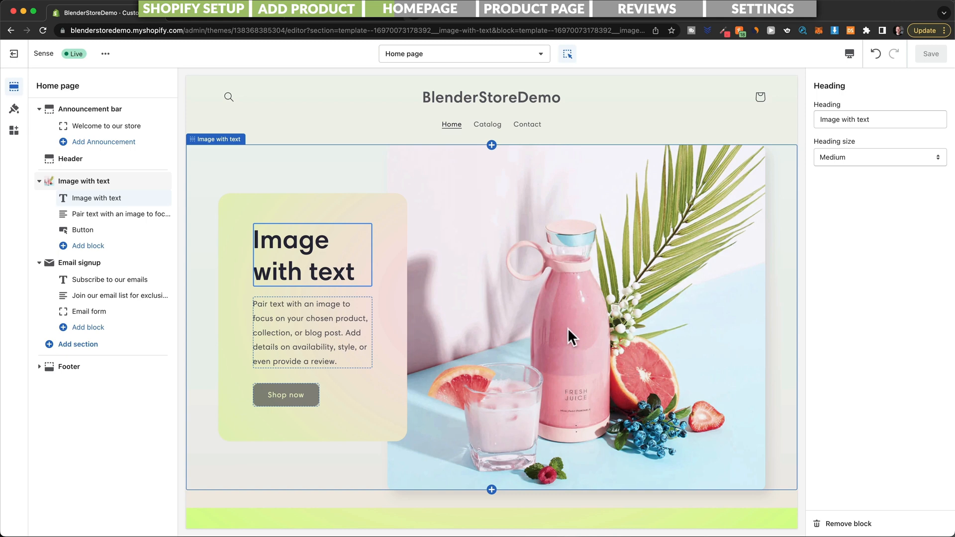
left_click(222, 17)
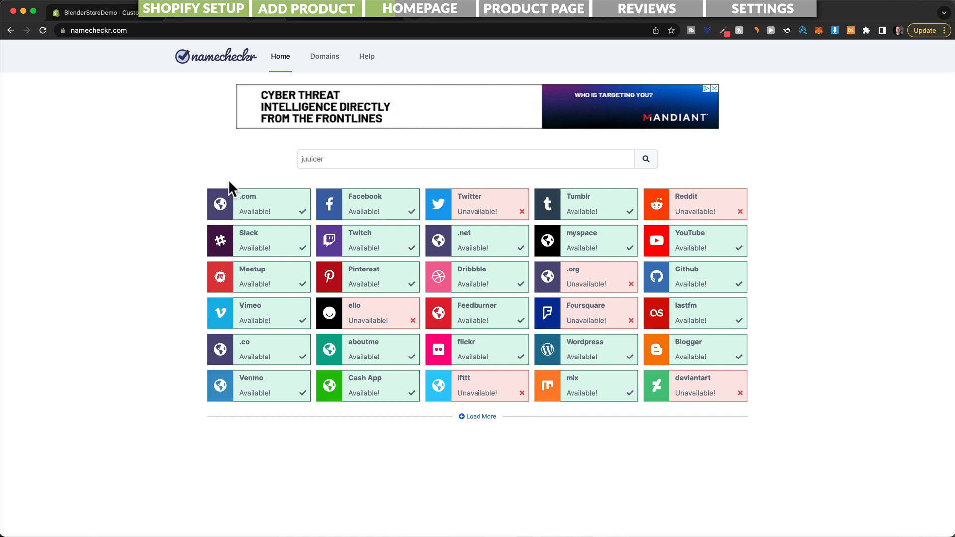
left_click_drag(328, 158, 303, 160)
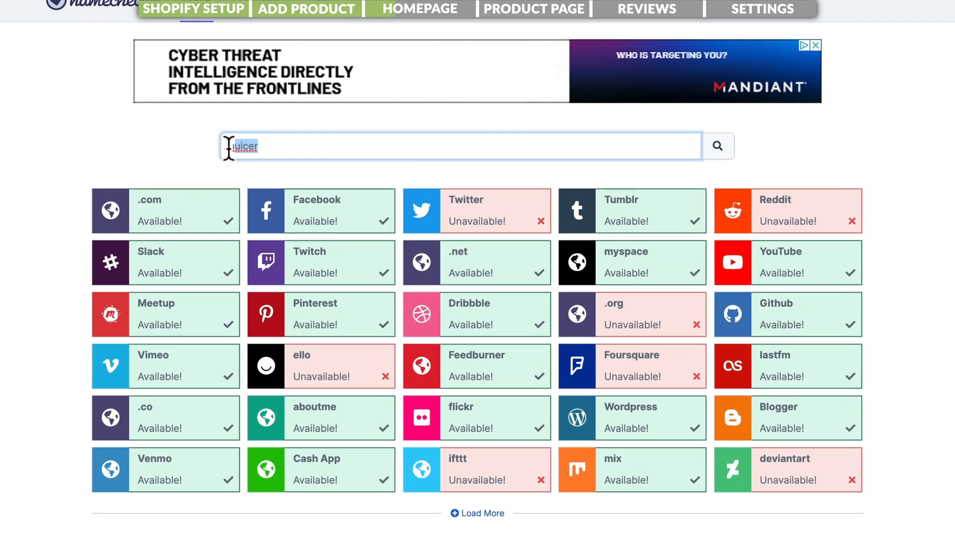
left_click_drag(228, 148, 225, 150)
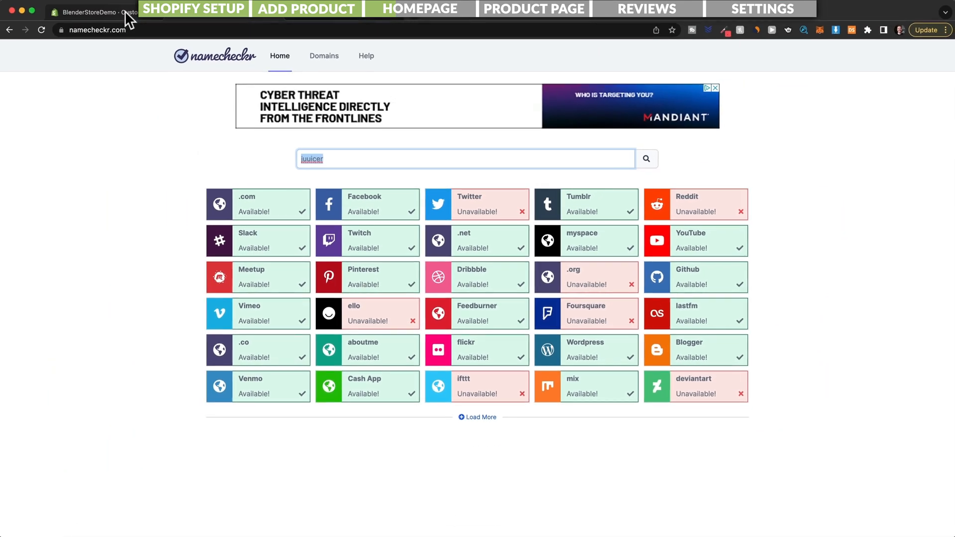
Back in the Shopify theme editor, replace the Image with text heading with "Juuicer".
left_click(126, 11)
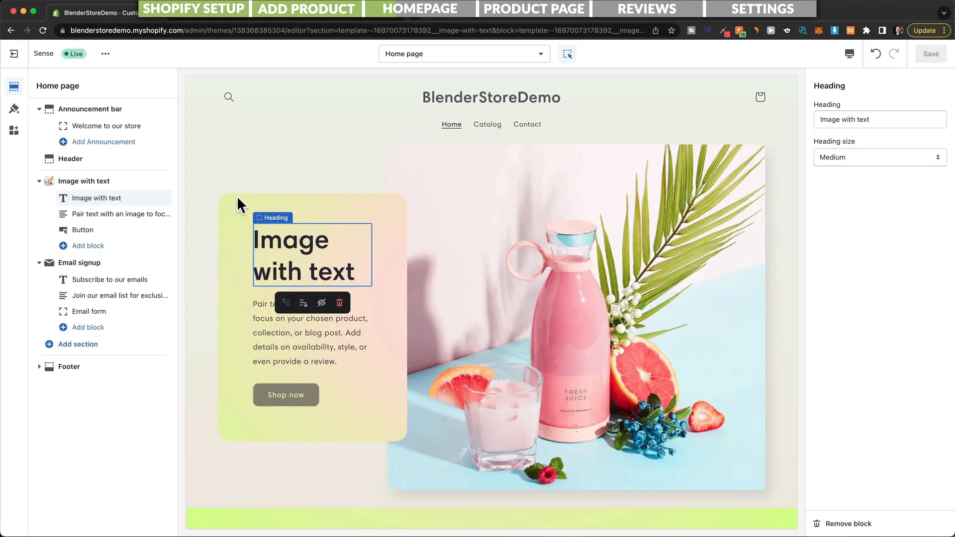
left_click_drag(876, 122, 792, 123)
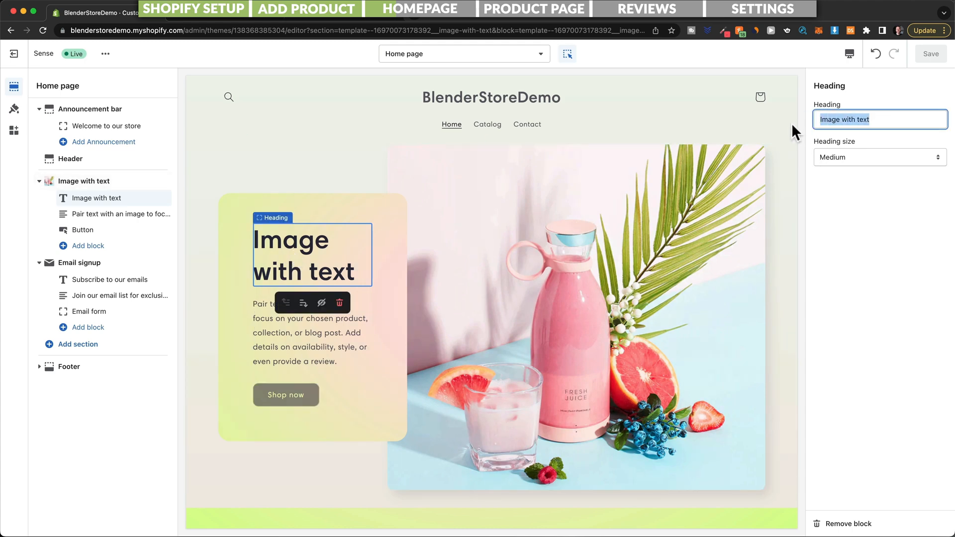
type("Juuicer")
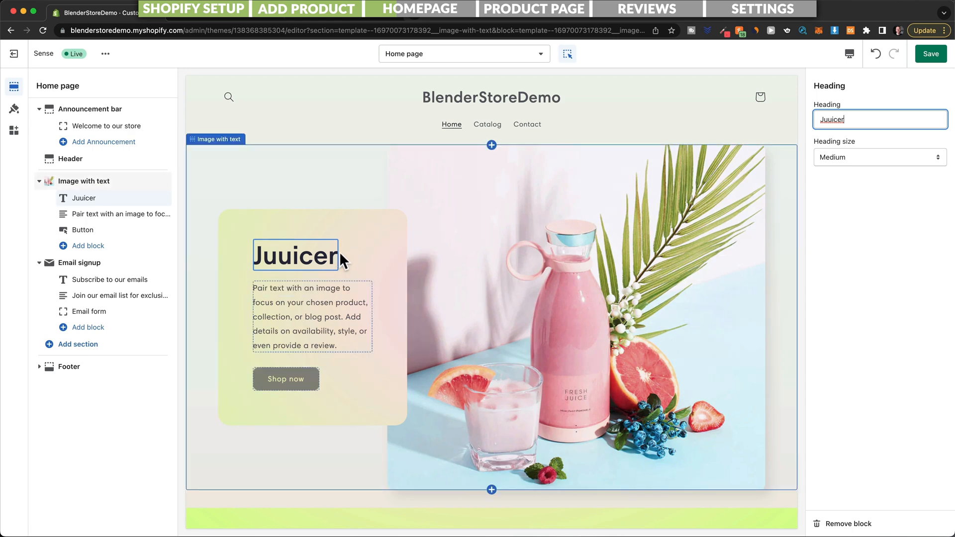
Open the fsymbols trademark page from the Google results, copy the ™ symbol and return to the Shopify theme editor.
mouse_move(335, 252)
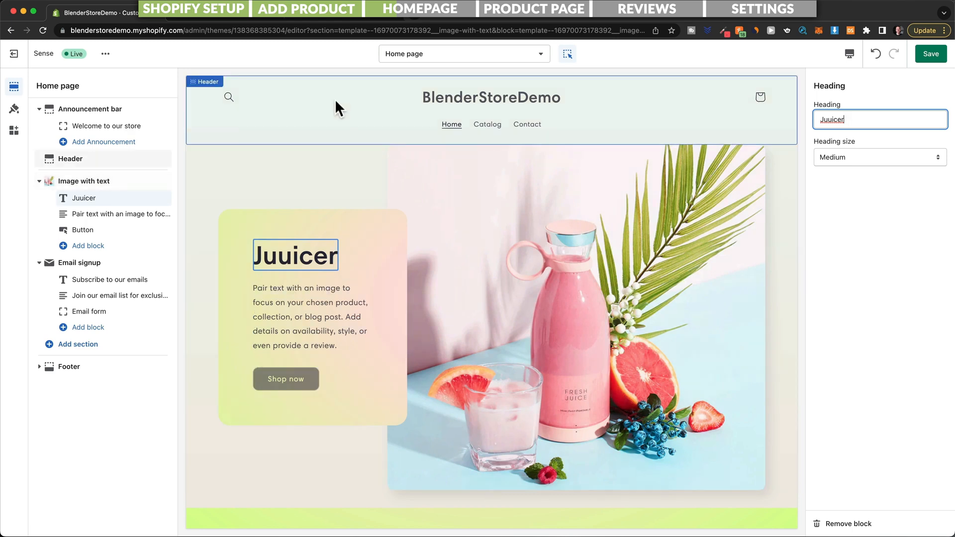
left_click(330, 13)
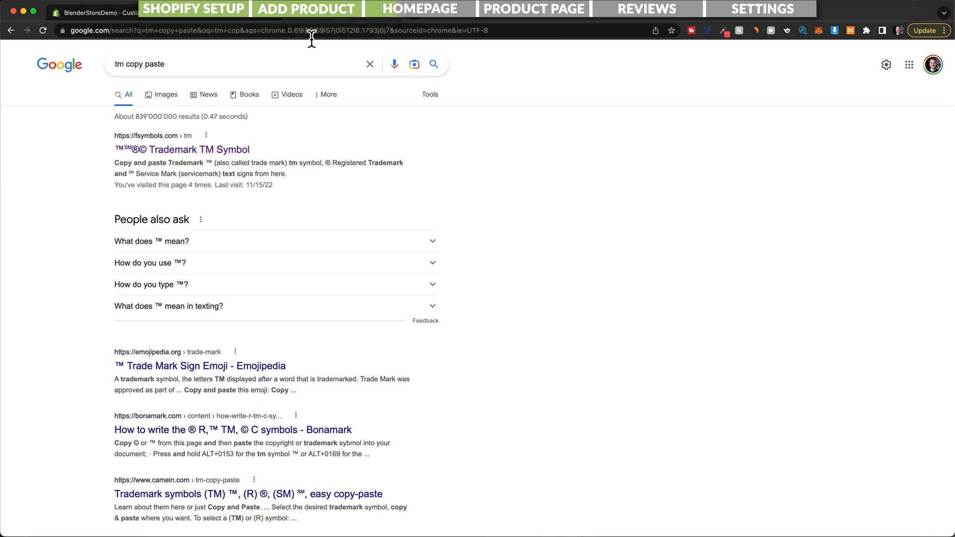
left_click(167, 150)
left_click_drag(249, 197, 226, 198)
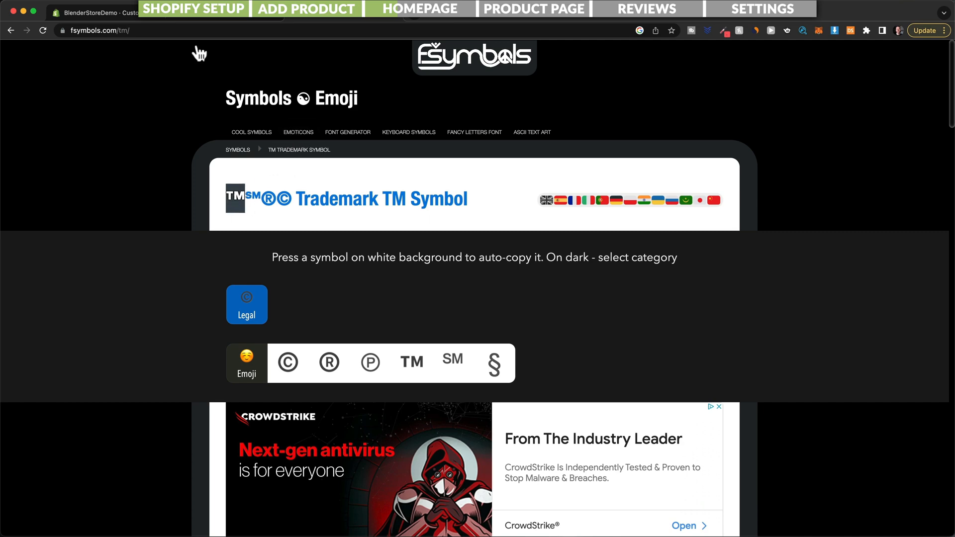
left_click(106, 13)
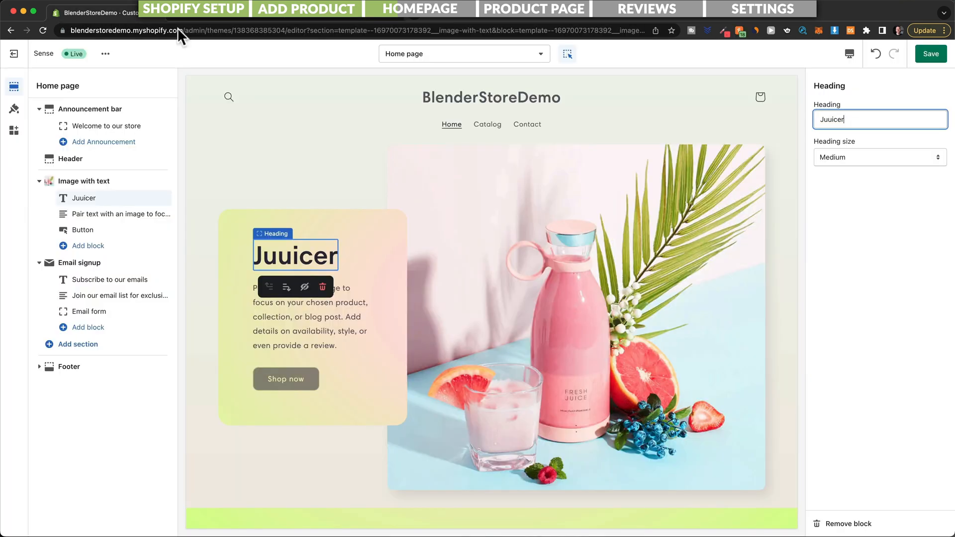
Append the ™ symbol to the Juuicer heading and set the heading size to Small.
left_click(856, 119)
type("™")
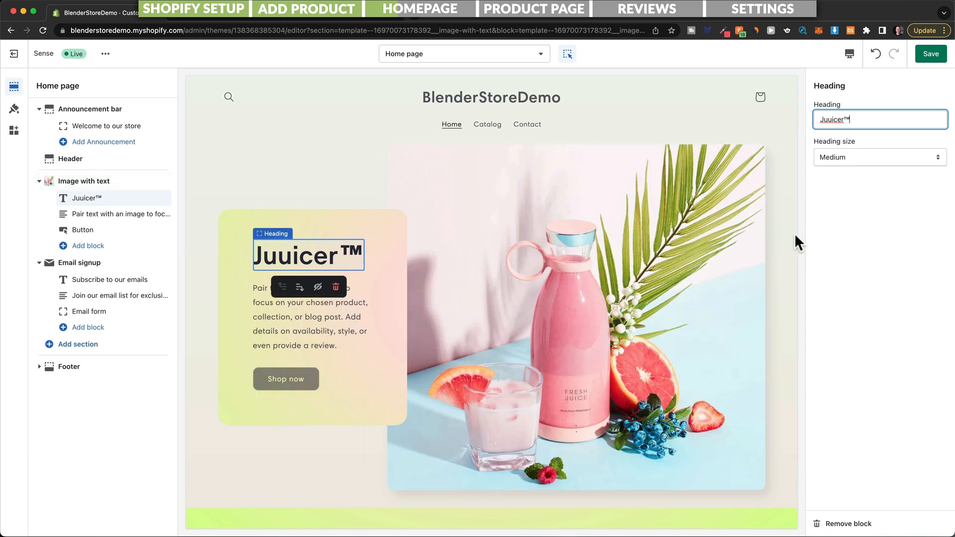
left_click(843, 160)
left_click(840, 143)
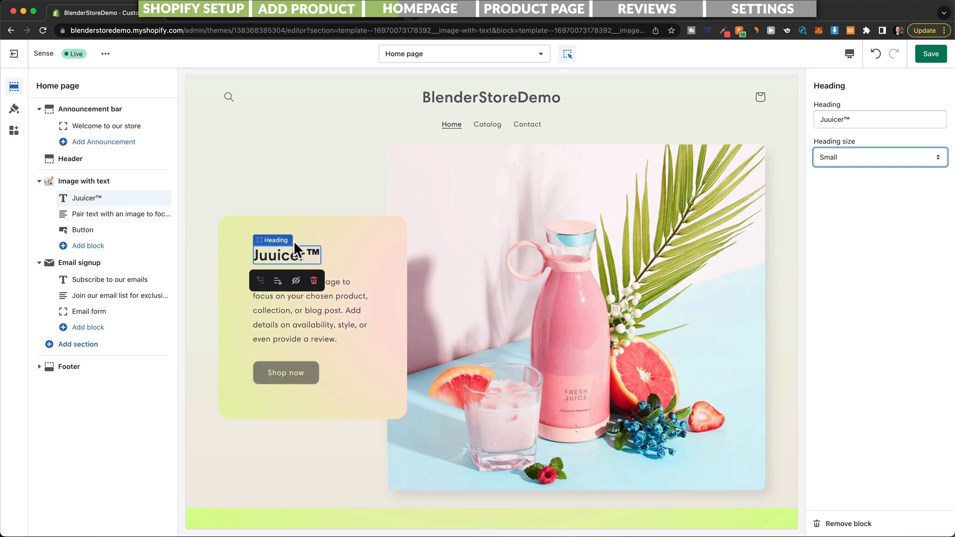
Replace the text block's content below the heading with "Make fresh smoothies where and whenever your want!".
left_click(294, 319)
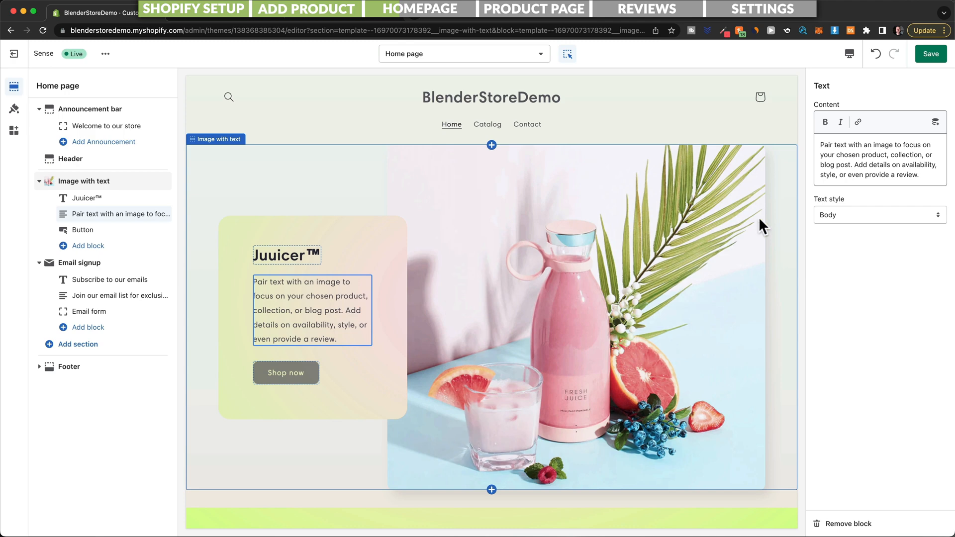
triple_click(917, 175)
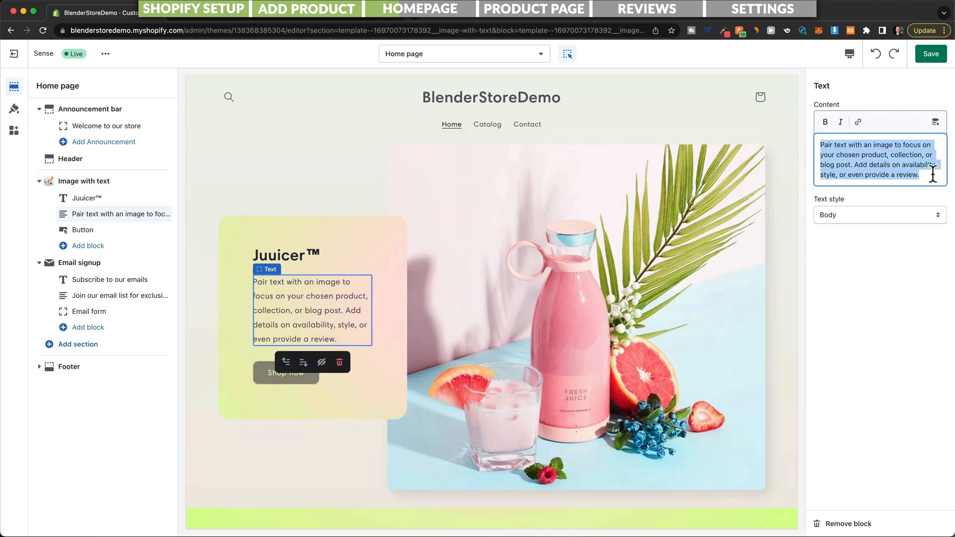
type("Make fresh smoothies where and whenever your want!")
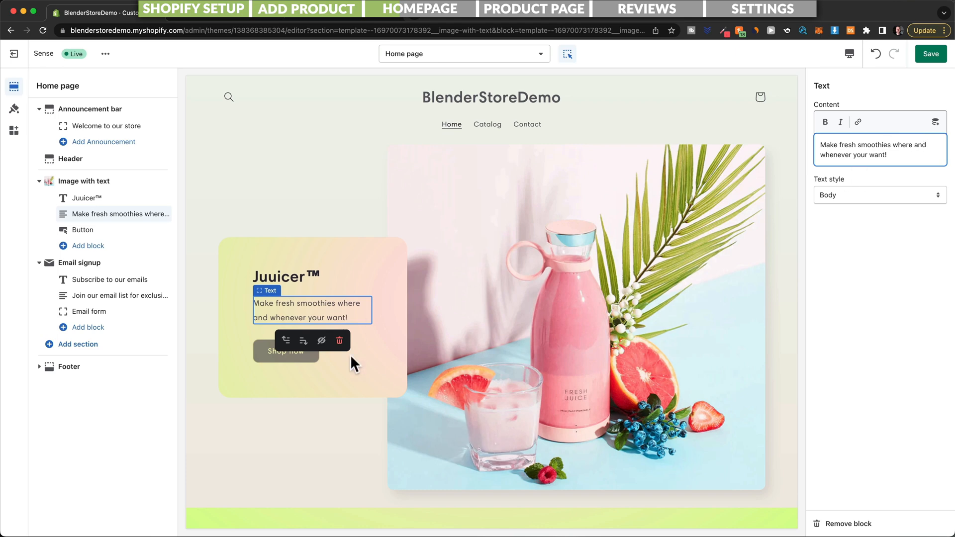
left_click(330, 394)
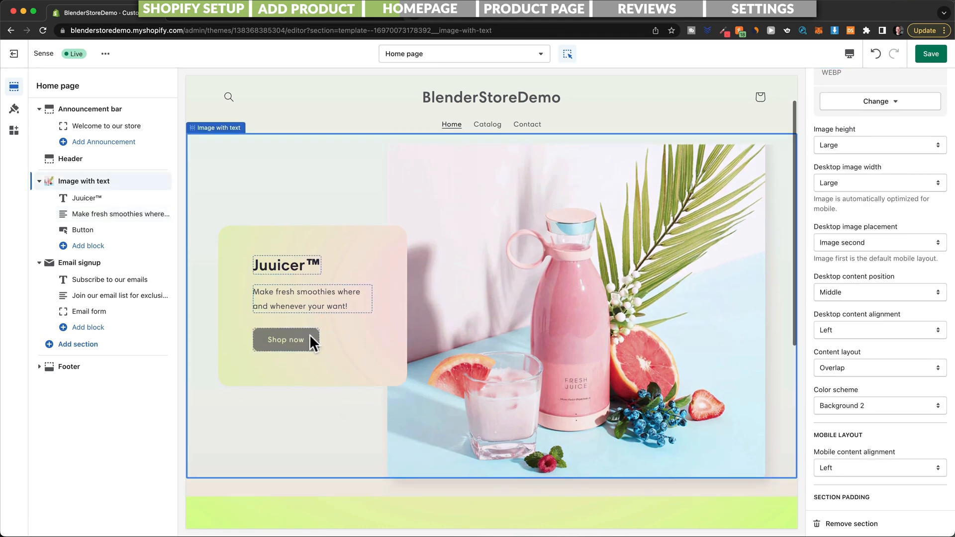
Link the section's Shop now button to the Electric Juicer Mini Portable product.
left_click(304, 339)
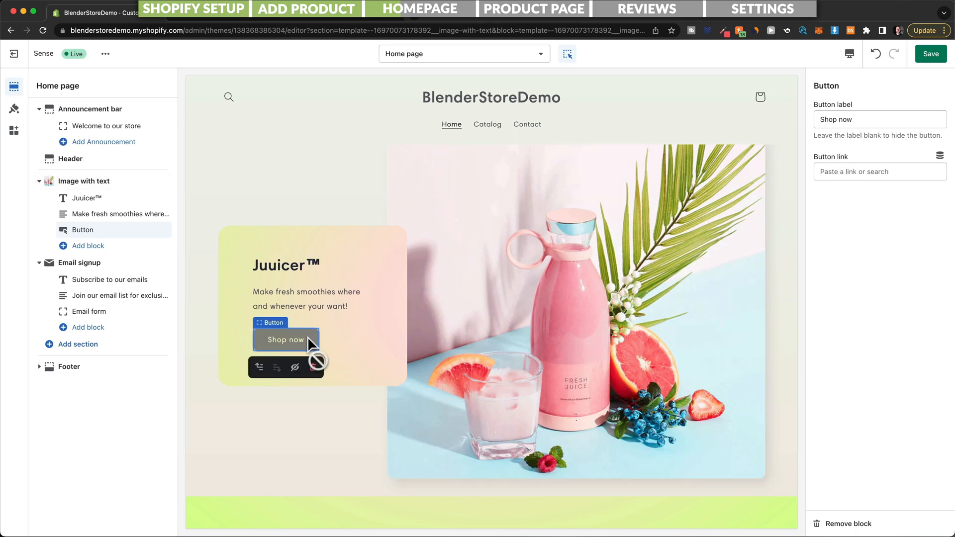
left_click(856, 174)
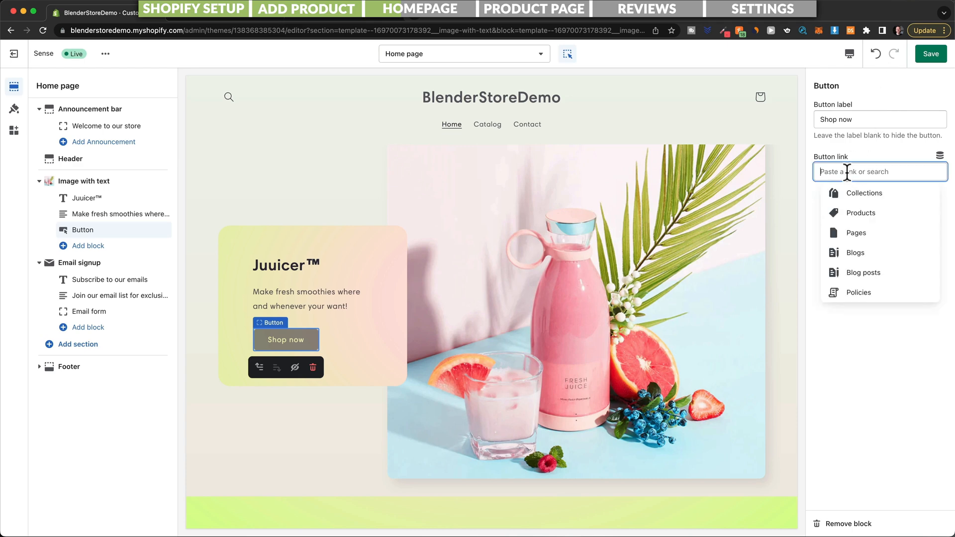
left_click(870, 213)
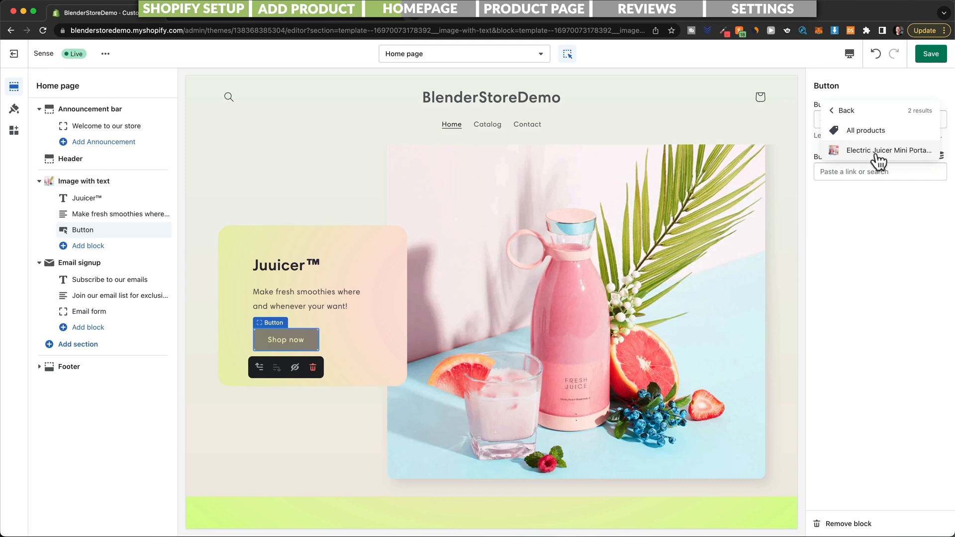
left_click(878, 151)
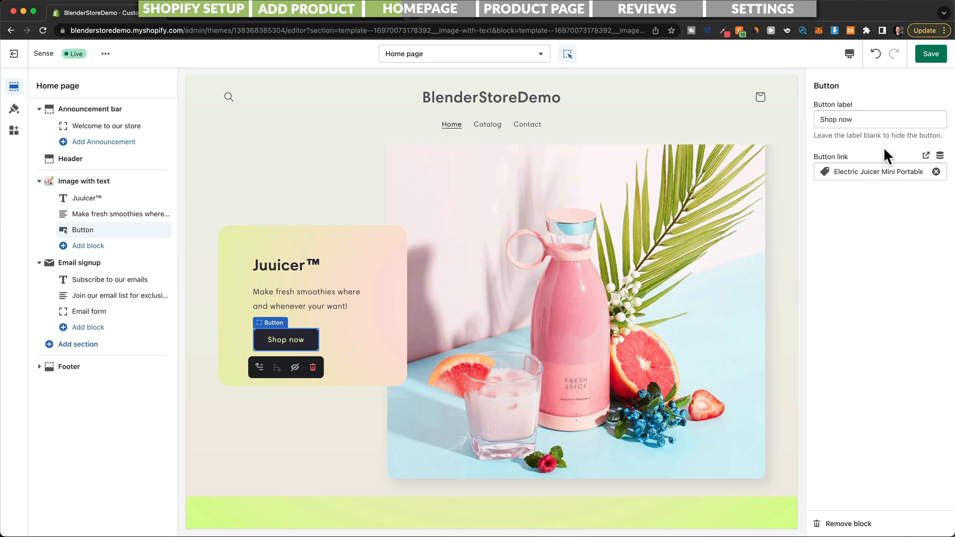
Change the button label to "Buy now" and save the theme.
left_click_drag(873, 119, 813, 119)
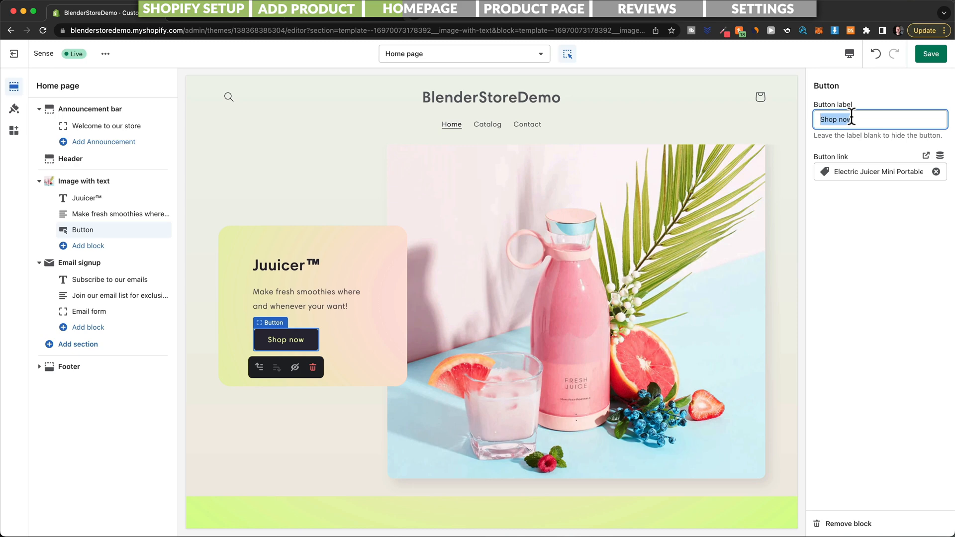
type("Buy no")
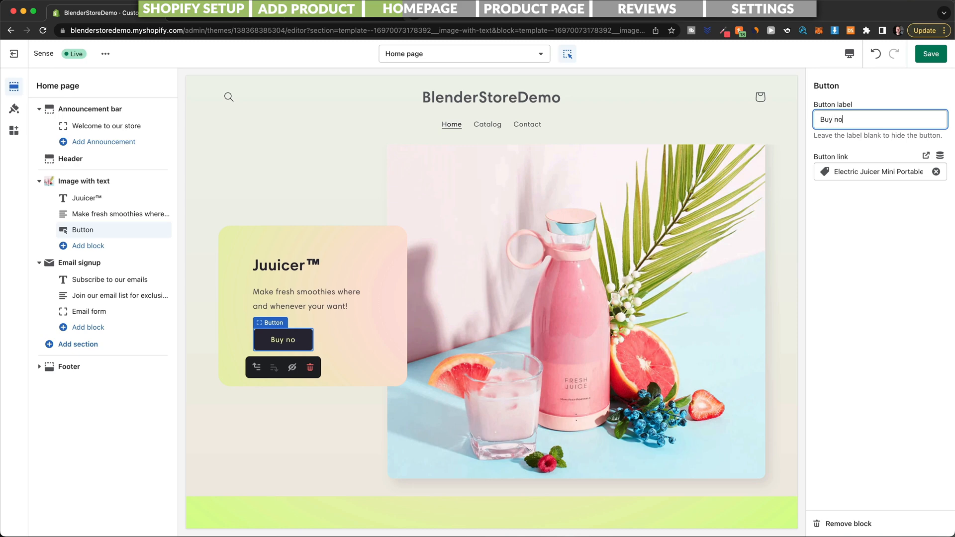
type("w")
left_click(942, 59)
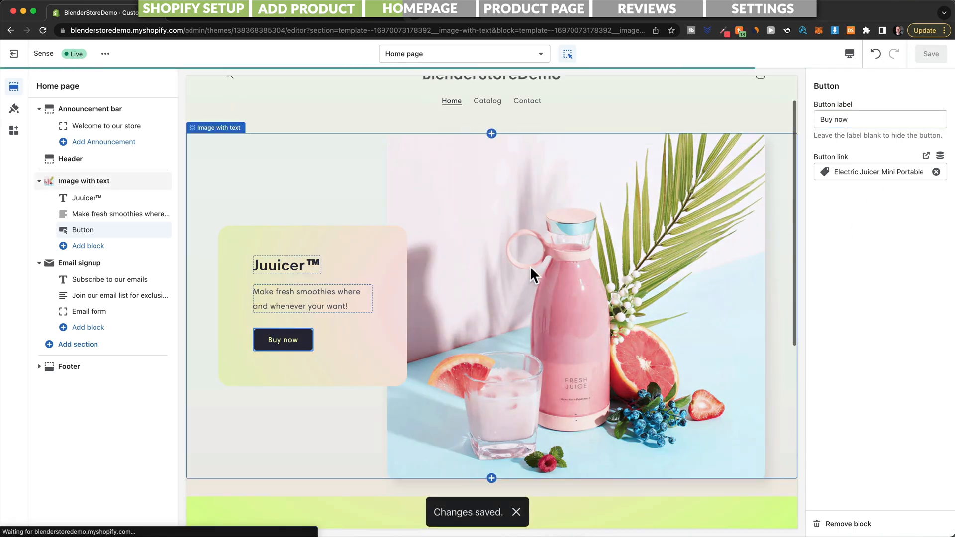
Preview the Image with text section in the mobile layout, return to desktop and look over the home page down to the email signup.
scroll(530, 264, "up", 1)
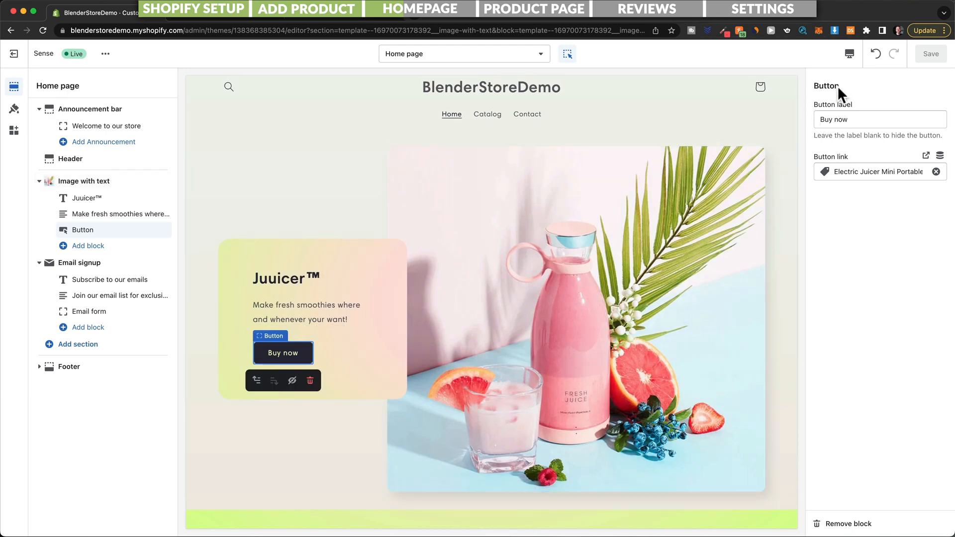
left_click(850, 62)
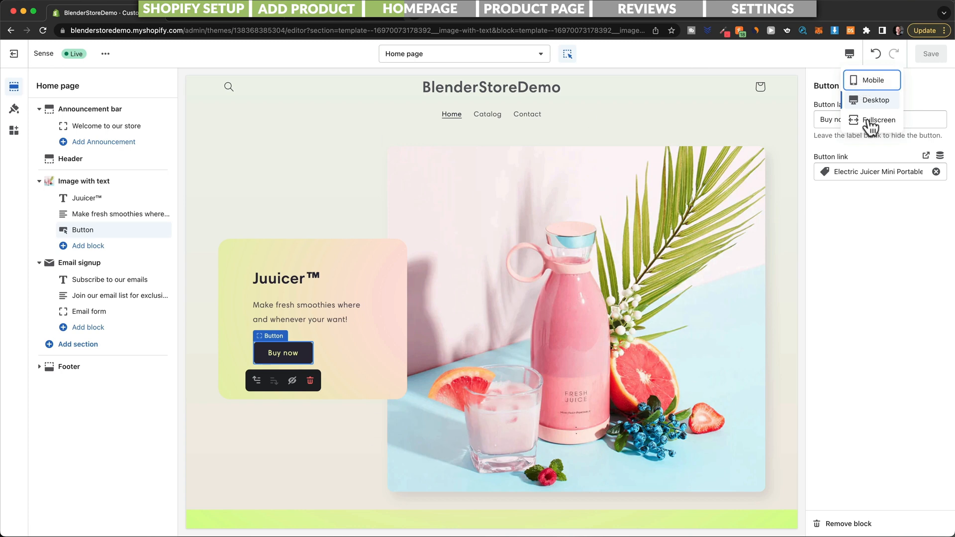
left_click(874, 81)
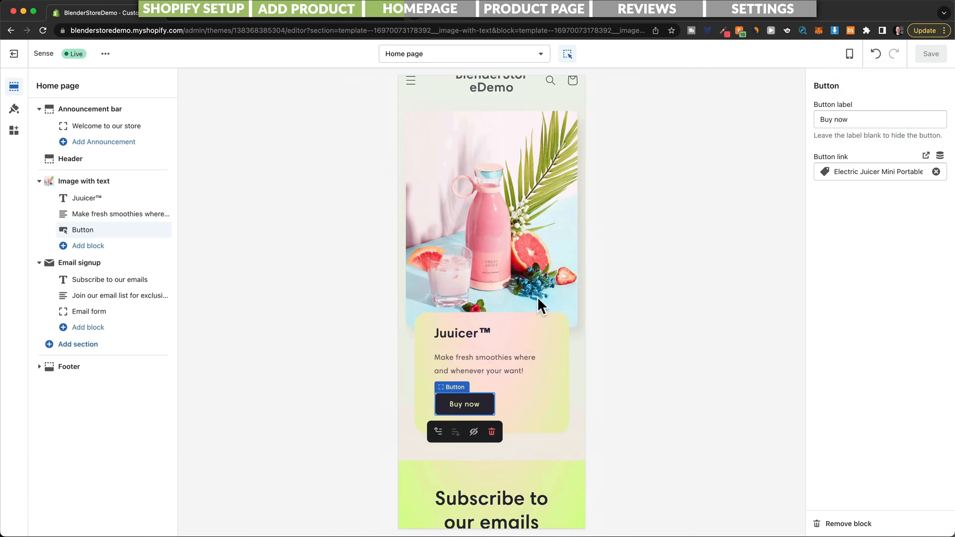
scroll(537, 301, "up", 2)
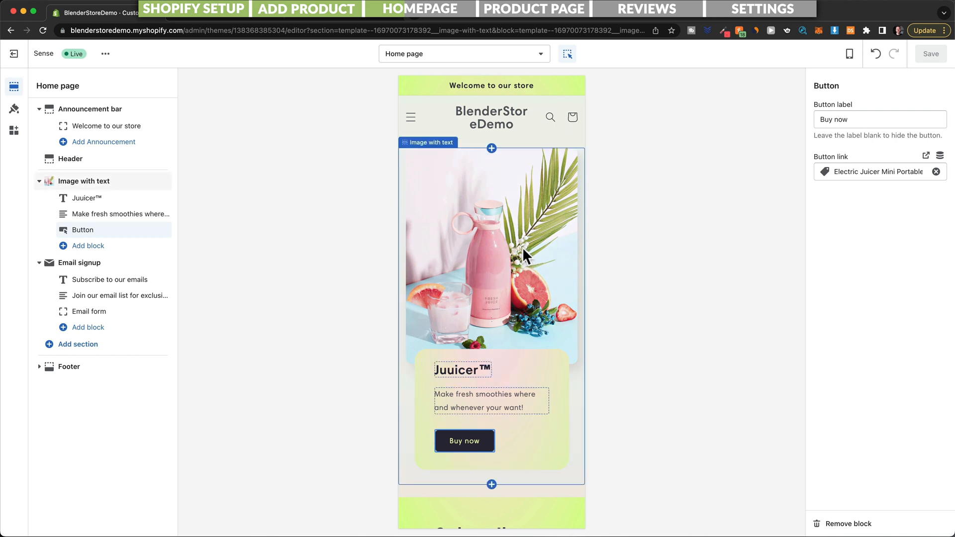
scroll(522, 246, "down", 2)
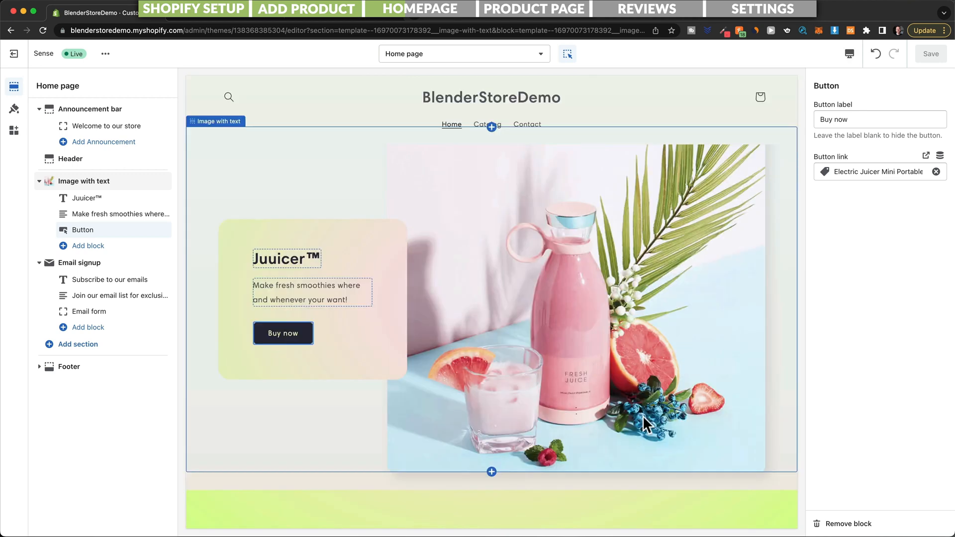
scroll(643, 416, "down", 3)
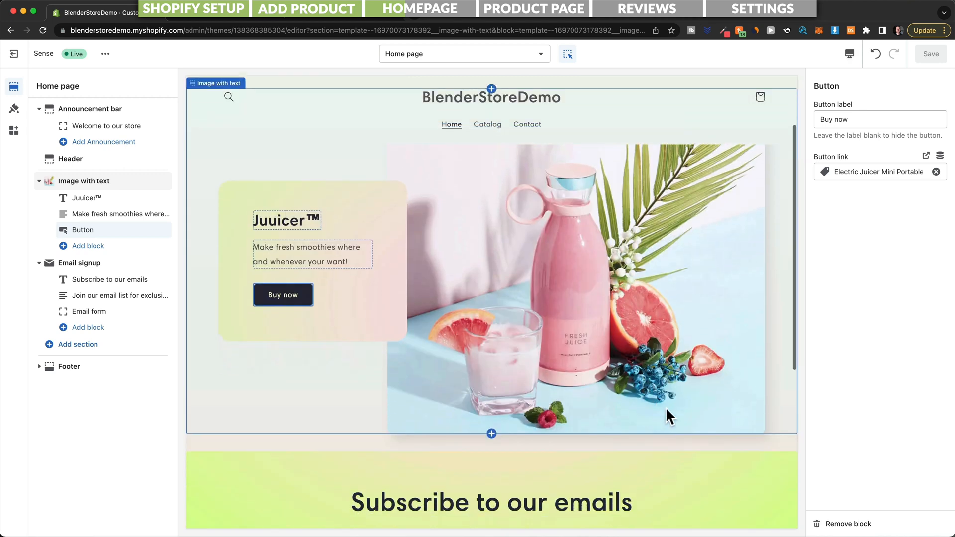
scroll(504, 257, "down", 1)
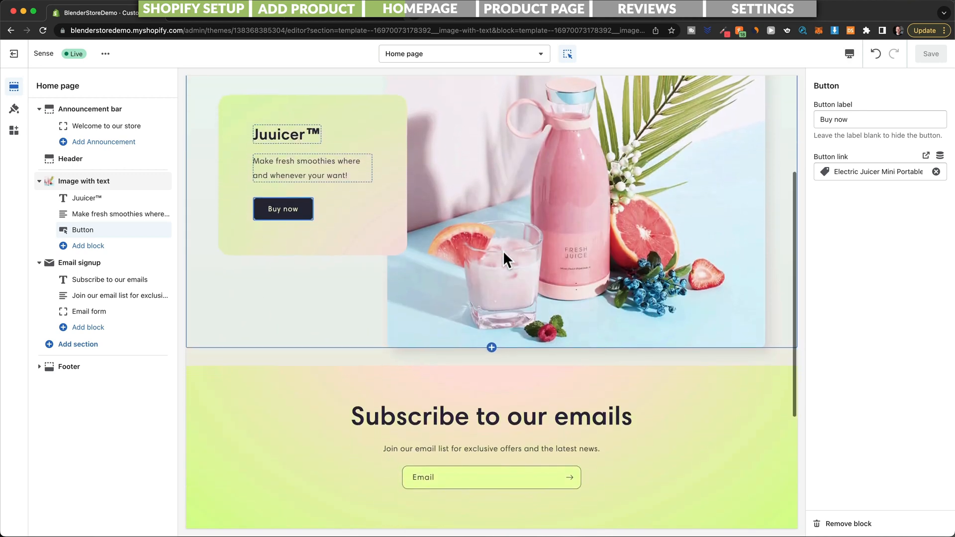
Add a second Image with text section to the home page below the email signup.
scroll(503, 257, "down", 1)
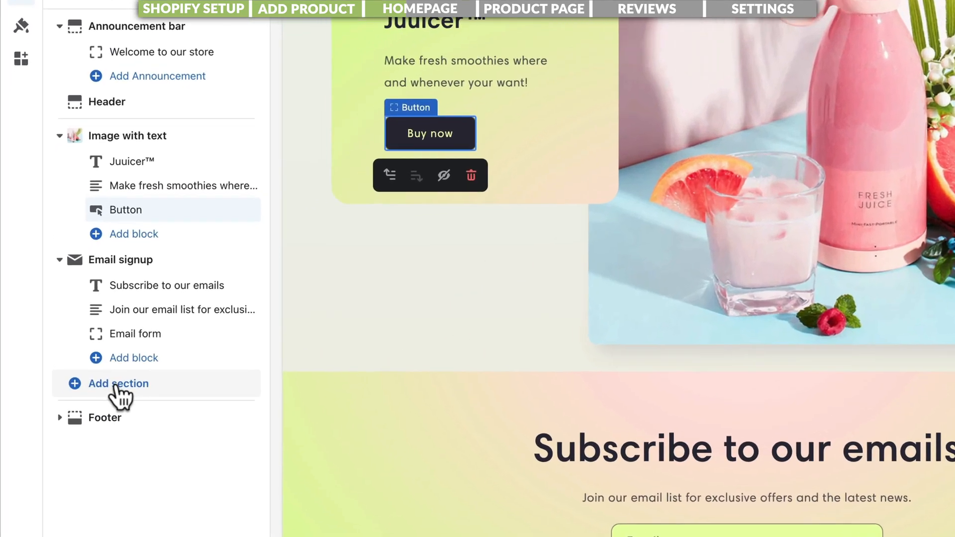
left_click(118, 389)
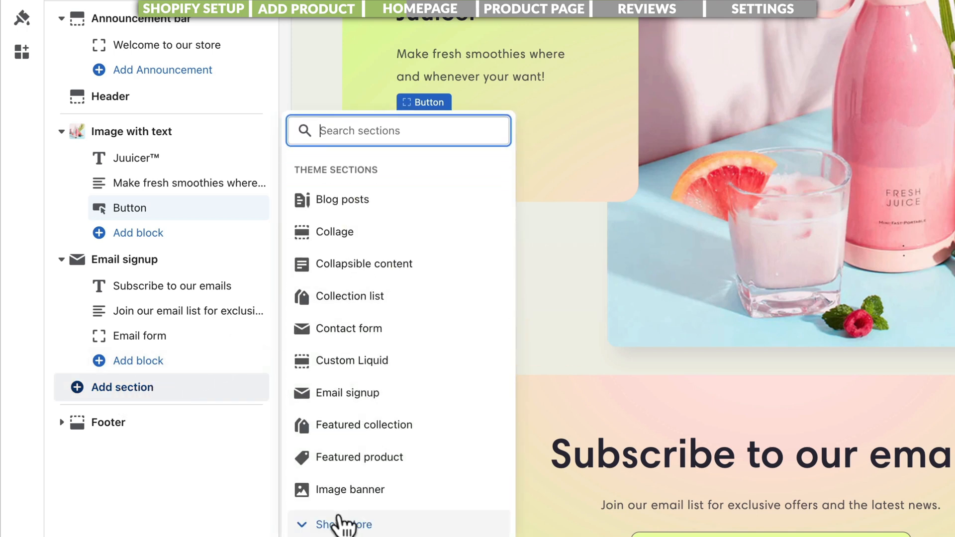
left_click(342, 523)
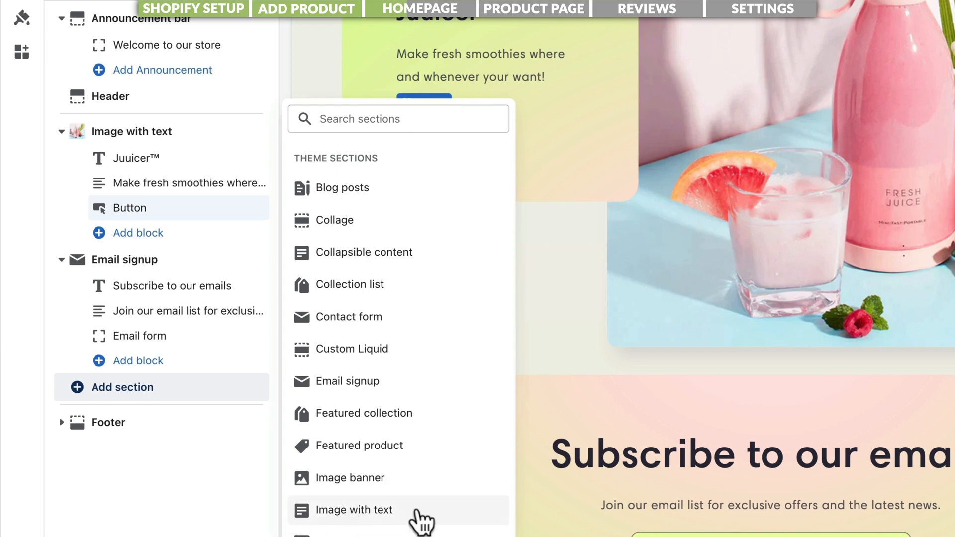
left_click(417, 511)
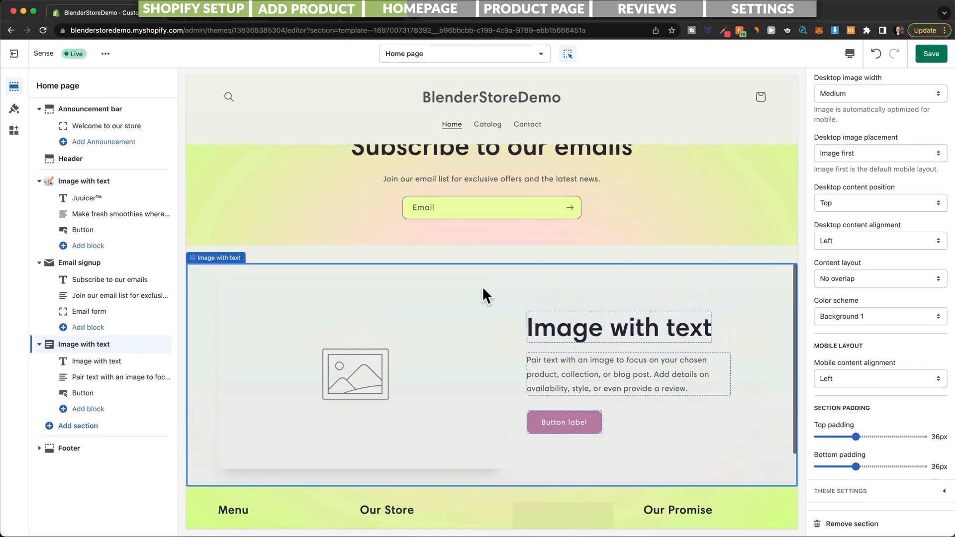
Move the new Image with text section above the Email signup section.
scroll(454, 346, "up", 3)
scroll(461, 304, "down", 3)
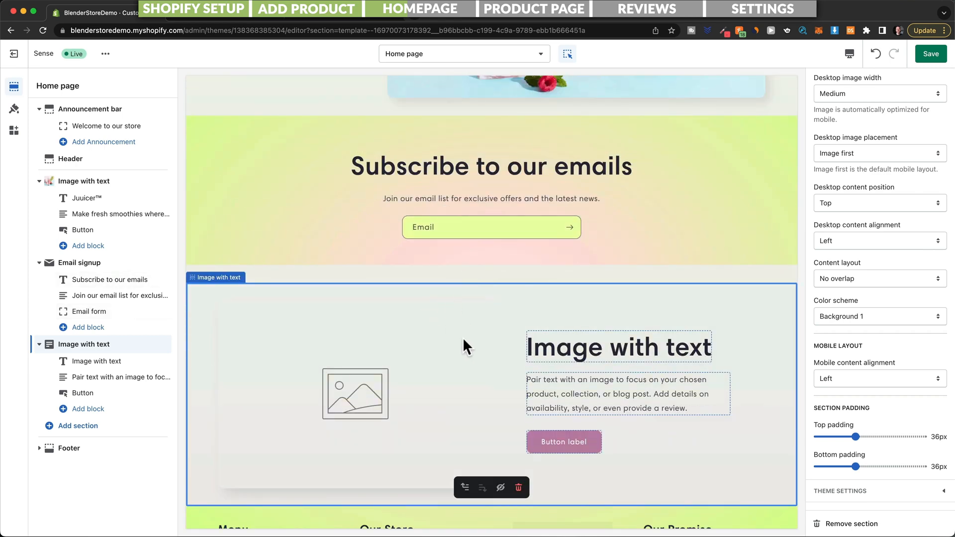
scroll(460, 344, "up", 3)
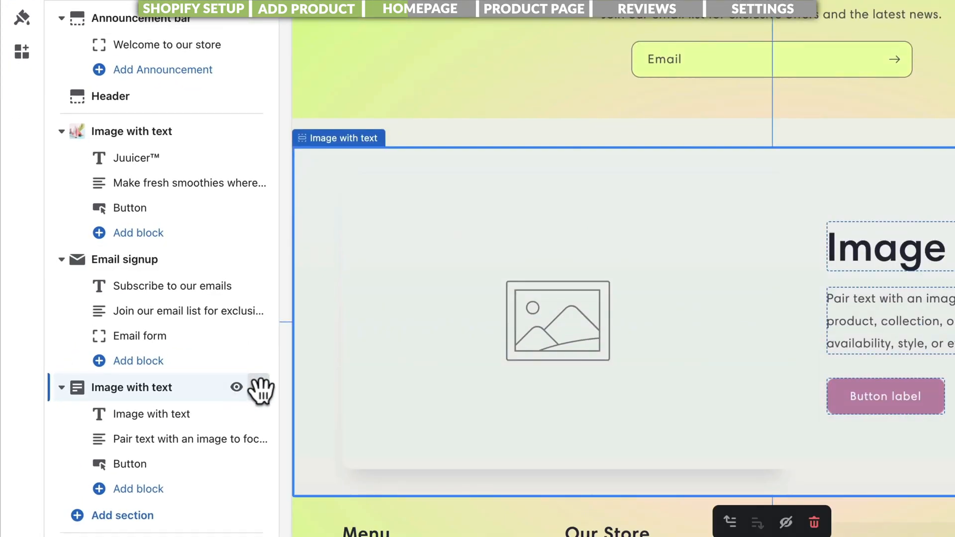
left_click_drag(261, 387, 256, 260)
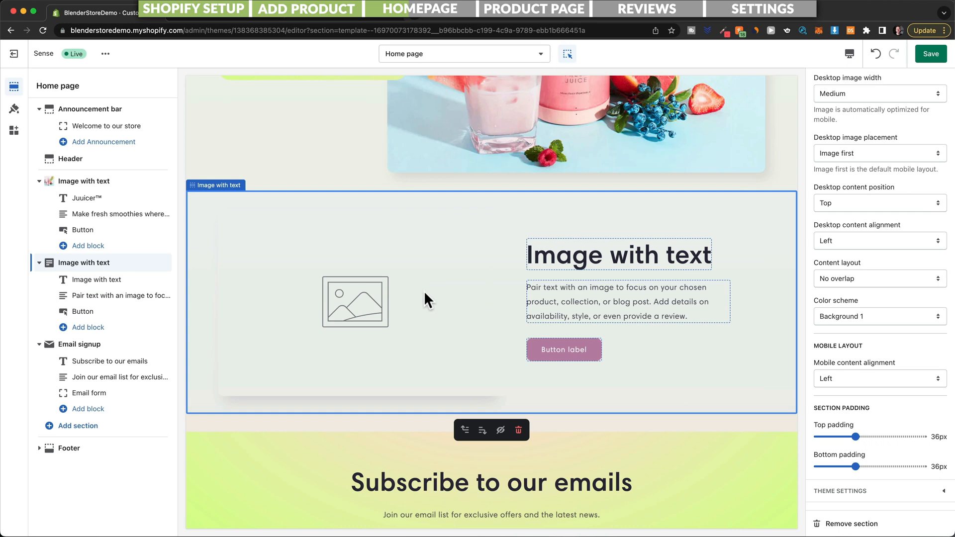
Give the new section the "powerful" PNG image, the heading "Powerful" and a description of the blender's big performance, compact size and 28,000rpm motor.
scroll(547, 309, "up", 3)
scroll(903, 347, "up", 4)
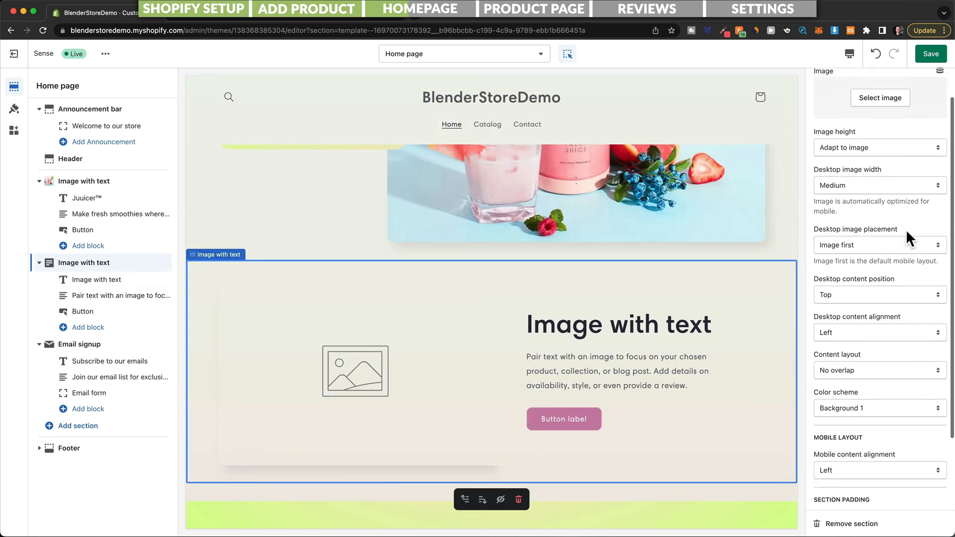
scroll(906, 229, "up", 2)
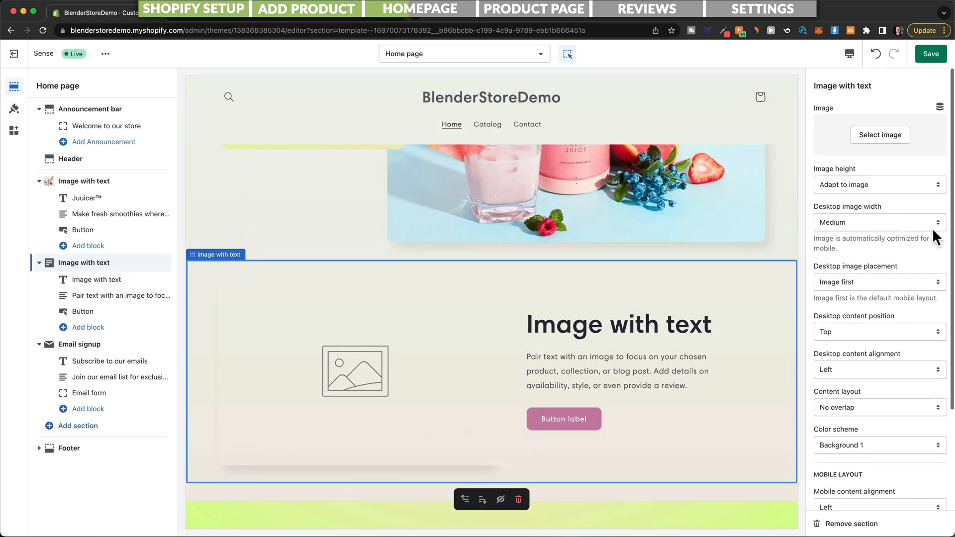
left_click(873, 141)
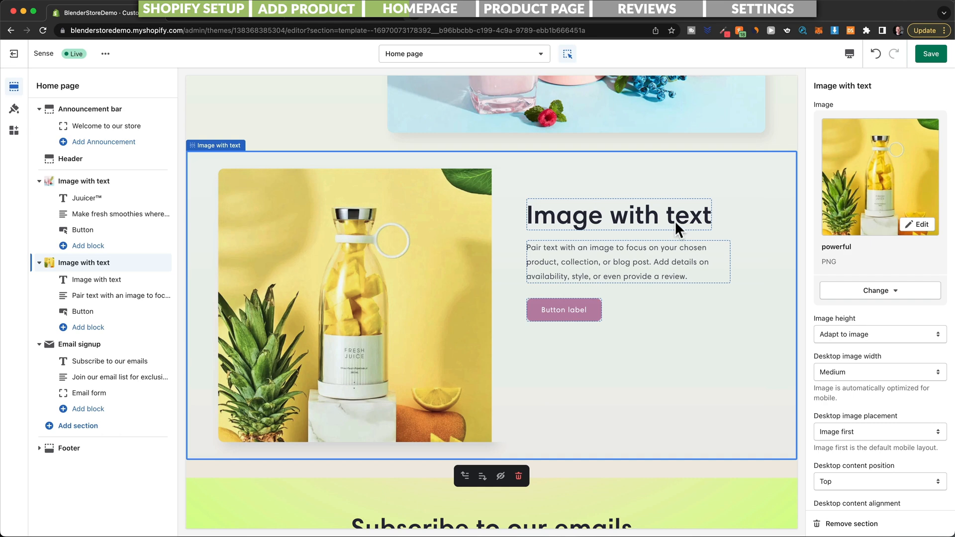
left_click(664, 217)
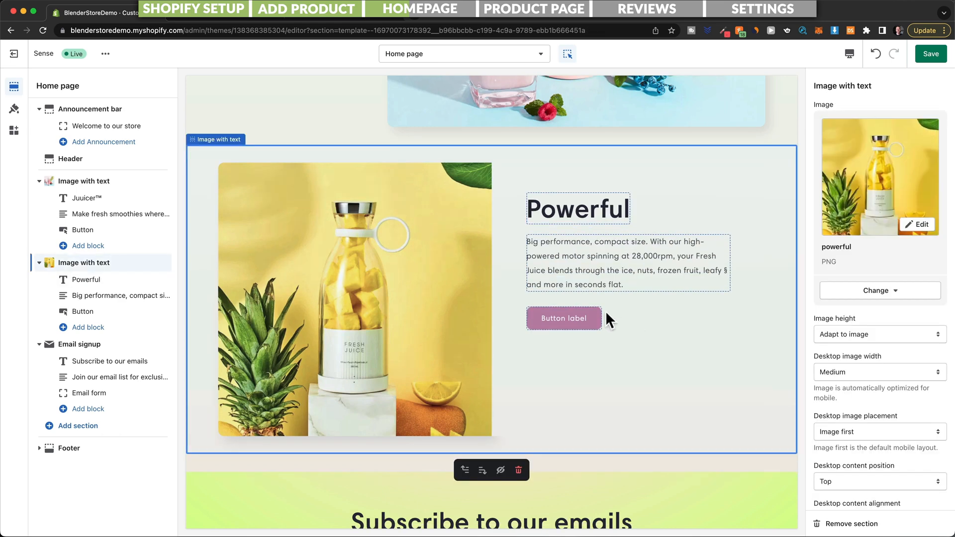
Change the Powerful section's button label to "Buy now".
left_click(590, 324)
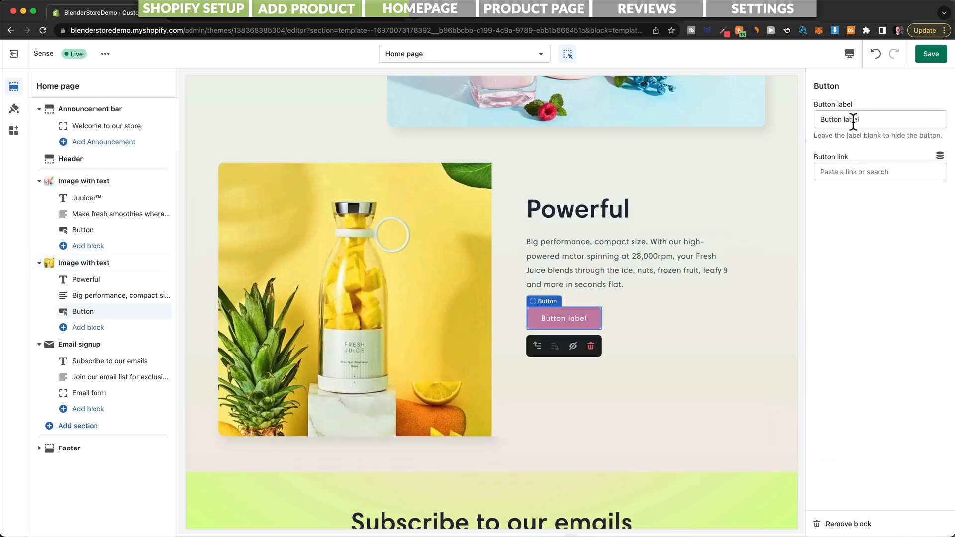
left_click_drag(869, 119, 815, 120)
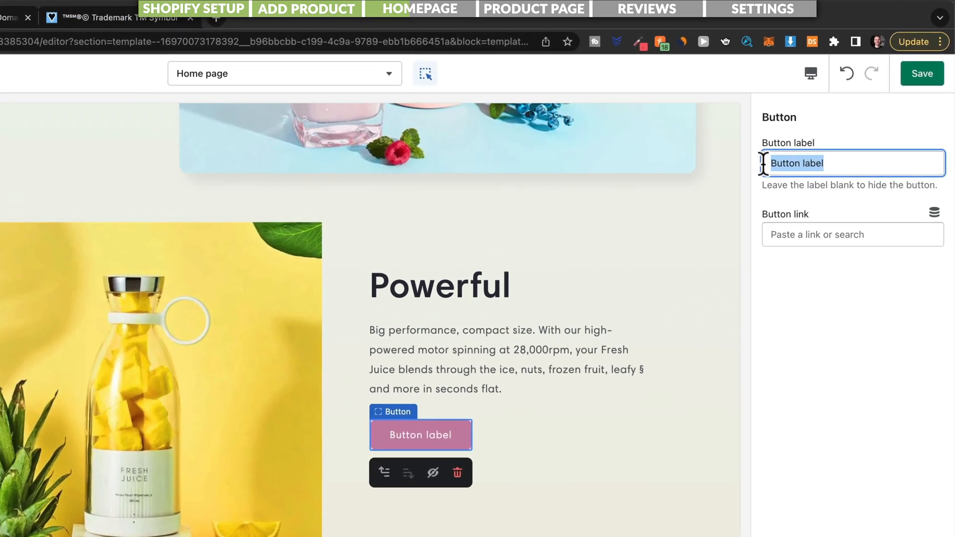
type("Buy now")
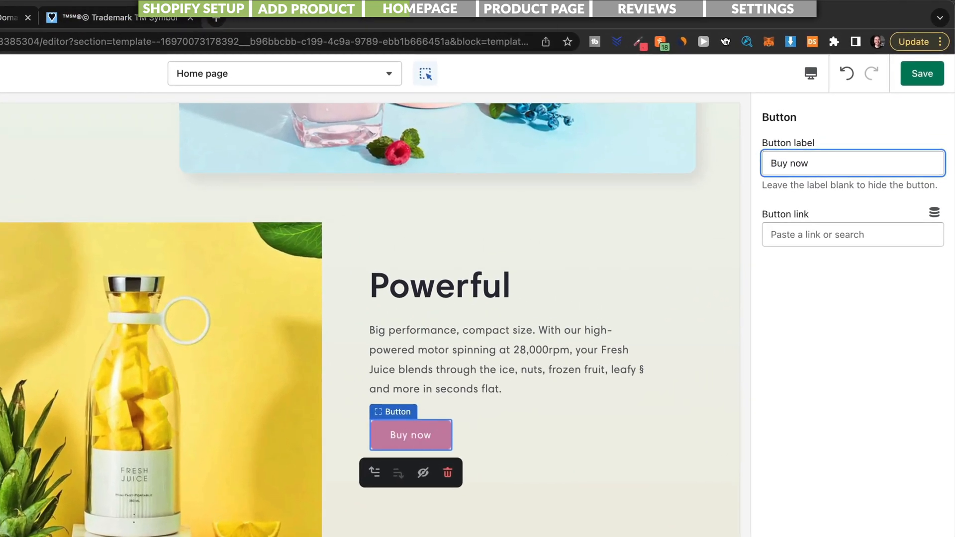
Link the Powerful section's button to the Electric Juicer Mini Portable product and save the theme.
left_click(820, 232)
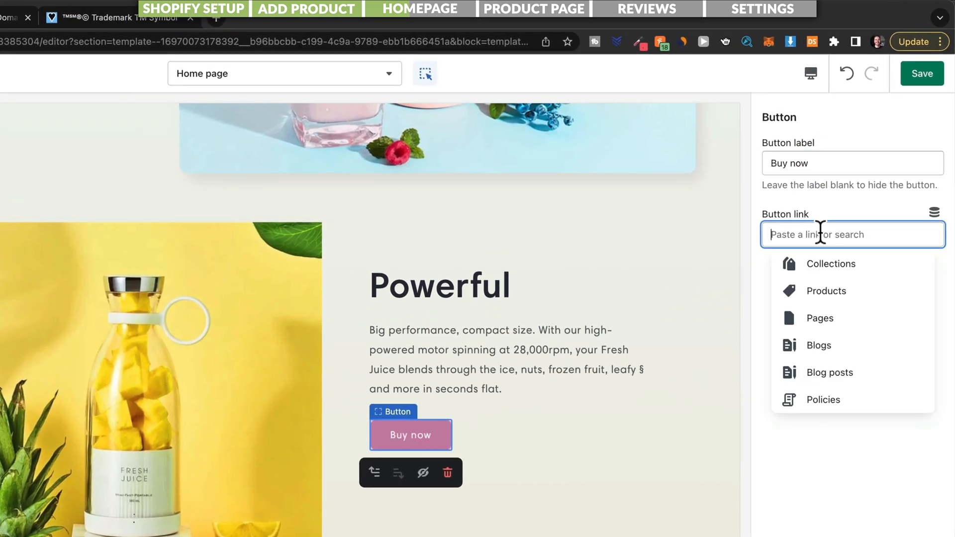
left_click(834, 300)
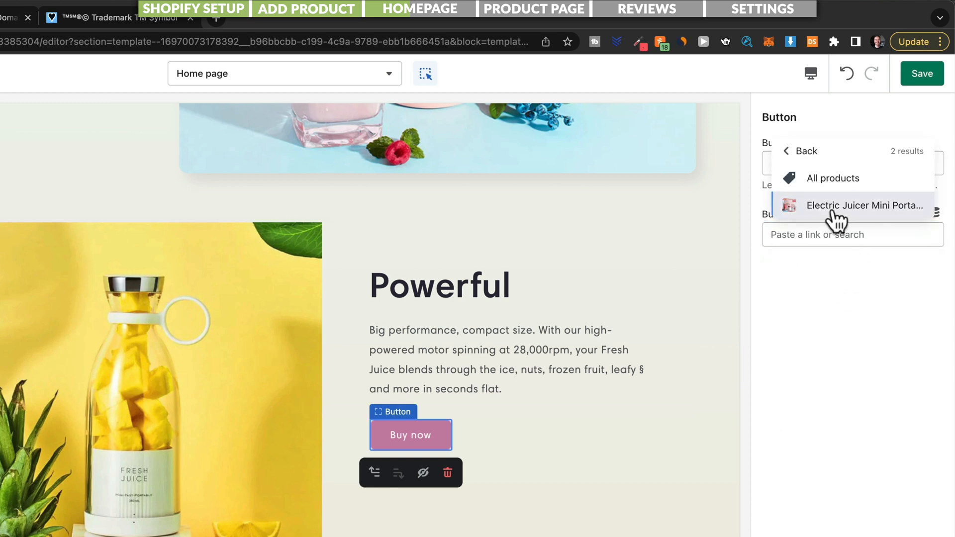
left_click(832, 208)
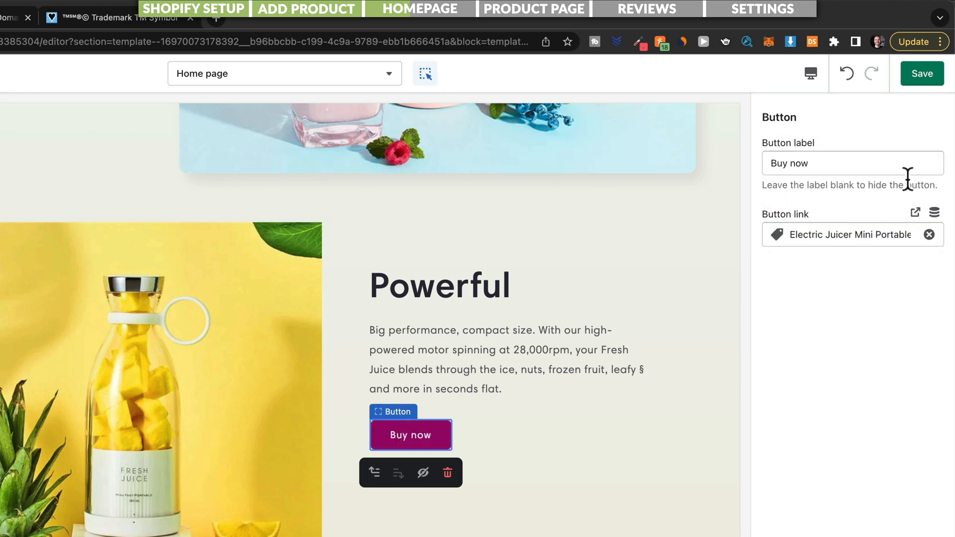
left_click(919, 79)
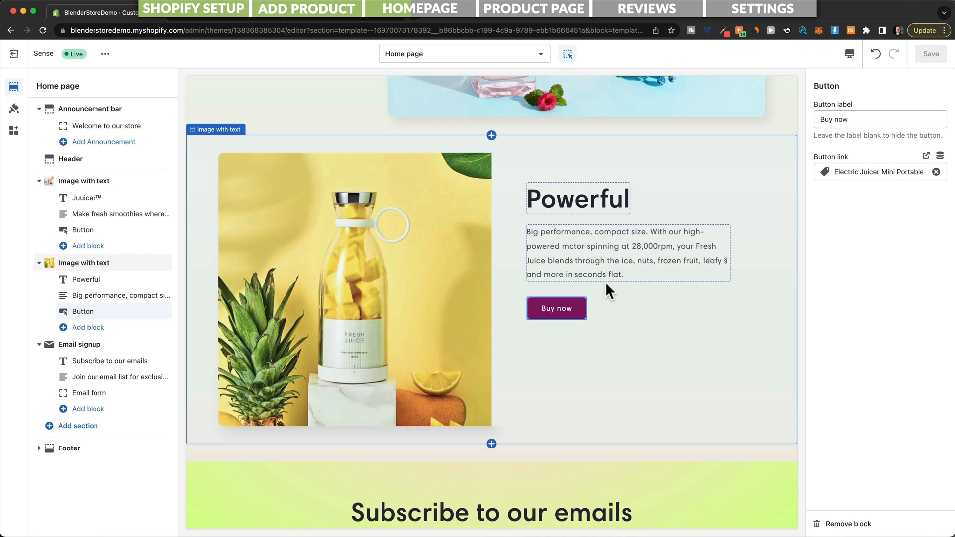
Look over the Powerful, Portable, Wireless Charging and Easy Cleaning sections on the home page.
scroll(605, 281, "down", 1)
scroll(602, 238, "down", 3)
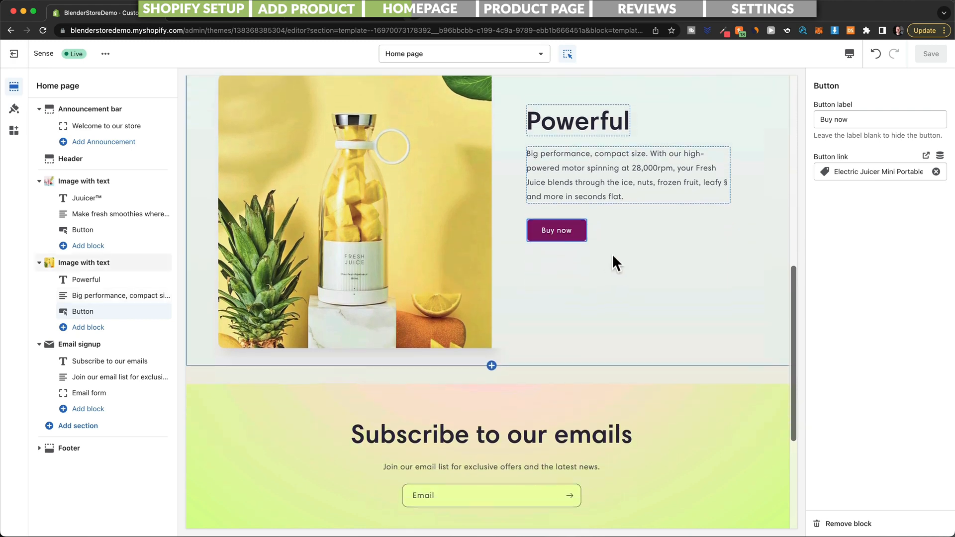
scroll(639, 246, "up", 1)
scroll(639, 223, "up", 1)
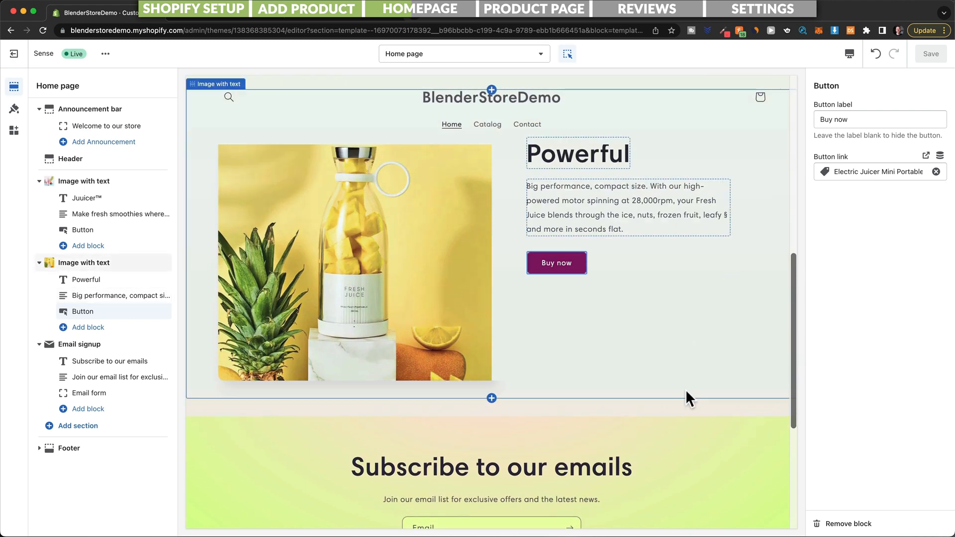
scroll(686, 389, "down", 3)
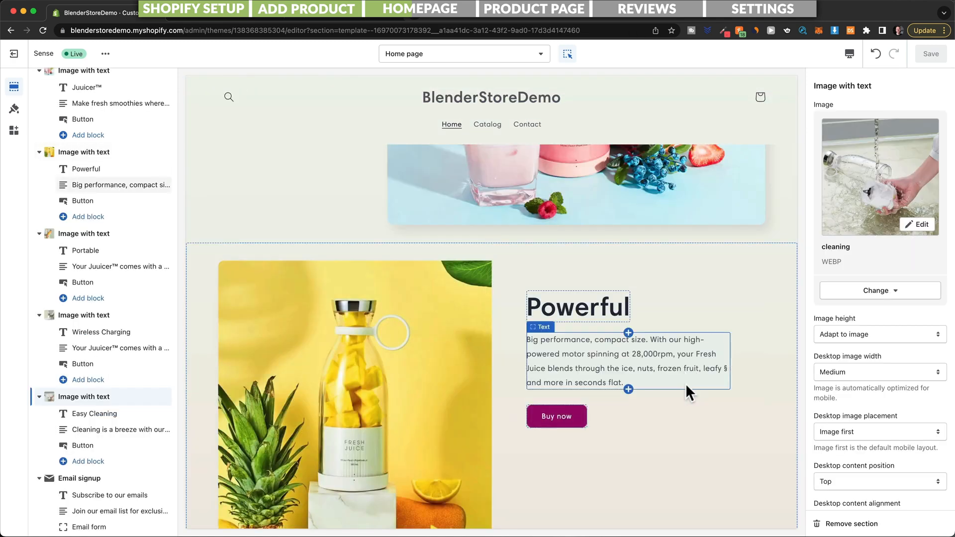
scroll(672, 380, "down", 5)
scroll(625, 354, "down", 10)
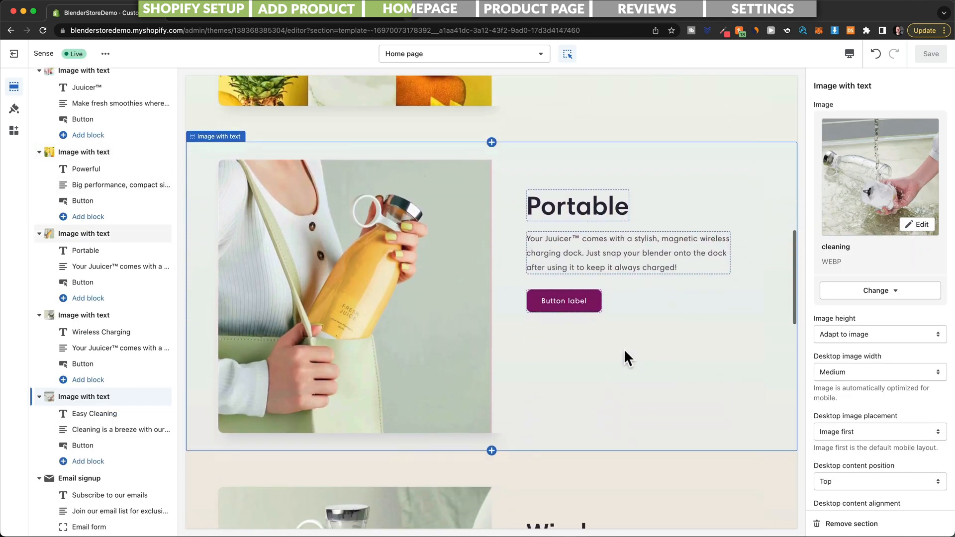
scroll(625, 354, "down", 5)
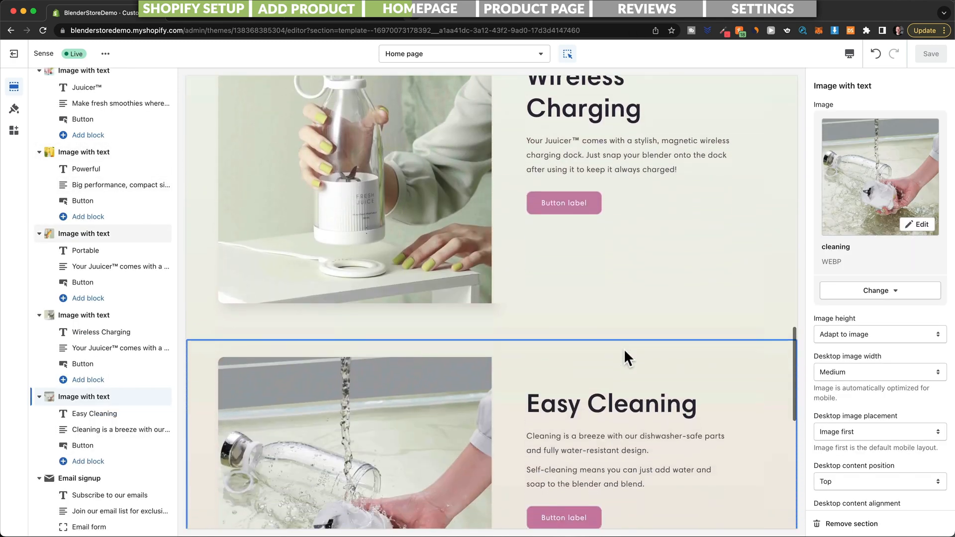
scroll(625, 355, "up", 15)
scroll(612, 334, "up", 2)
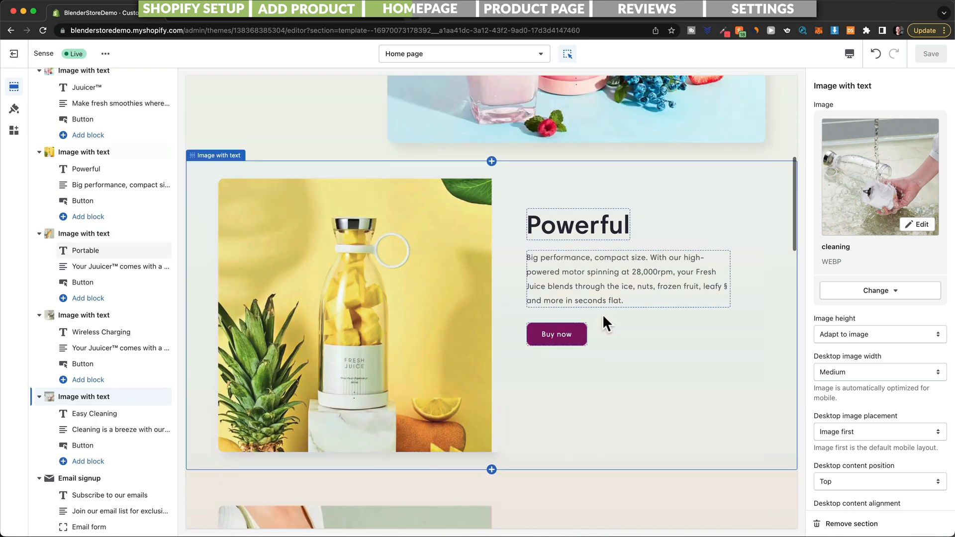
Set the Portable section's desktop image placement to Image second.
scroll(603, 321, "down", 5)
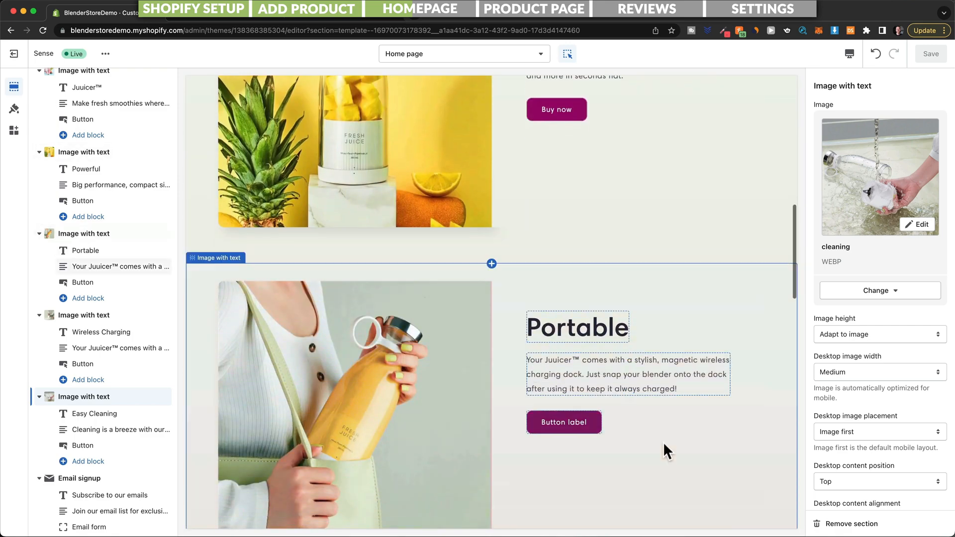
left_click(664, 442)
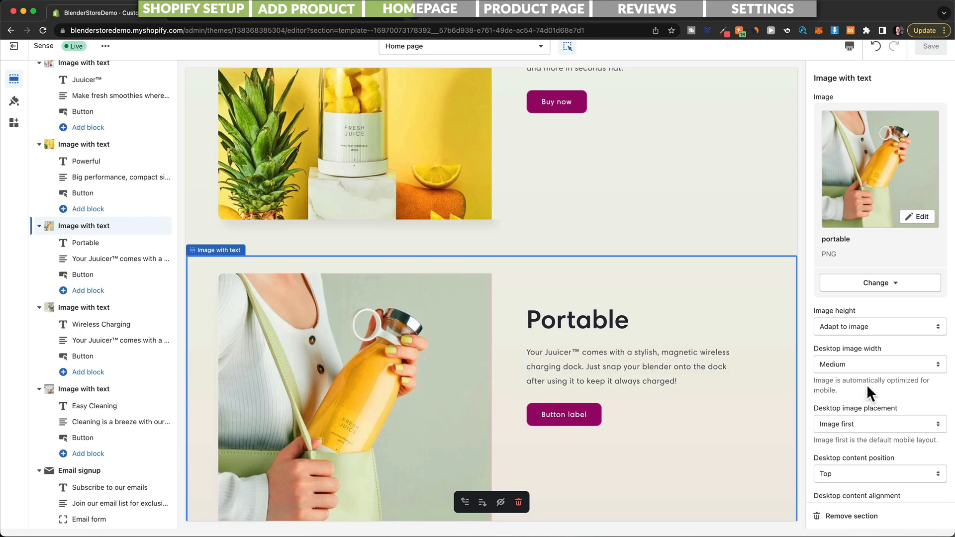
left_click(915, 423)
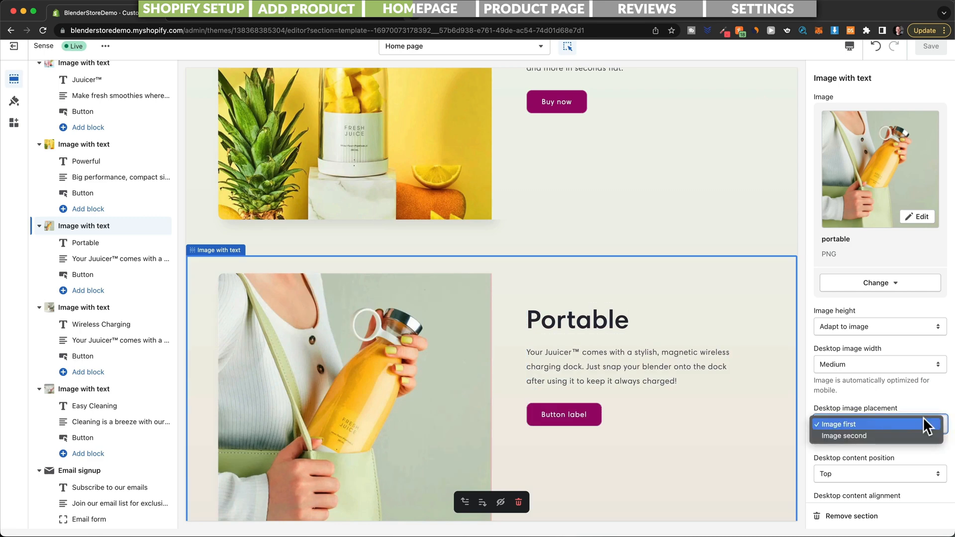
left_click(870, 434)
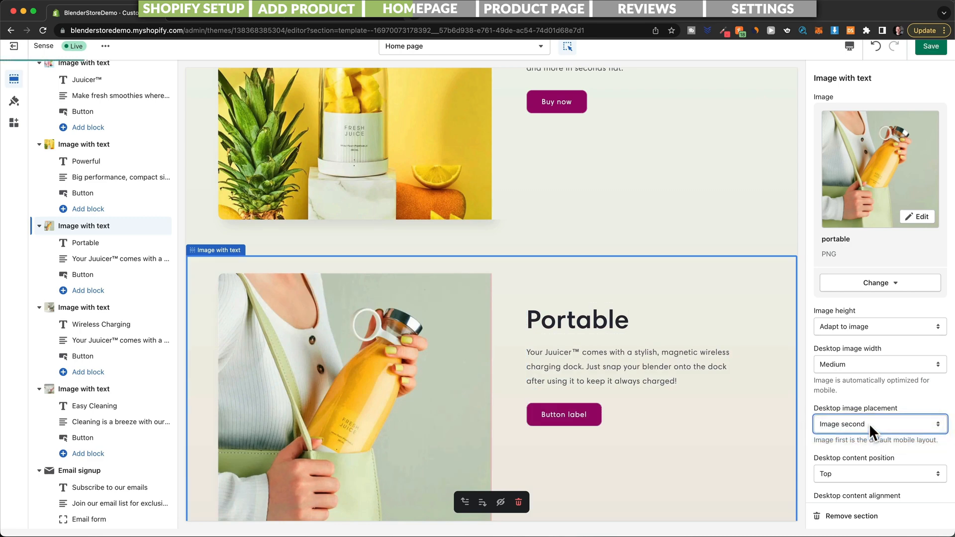
Set the Easy Cleaning section's desktop image placement to Image second.
scroll(596, 245, "up", 4)
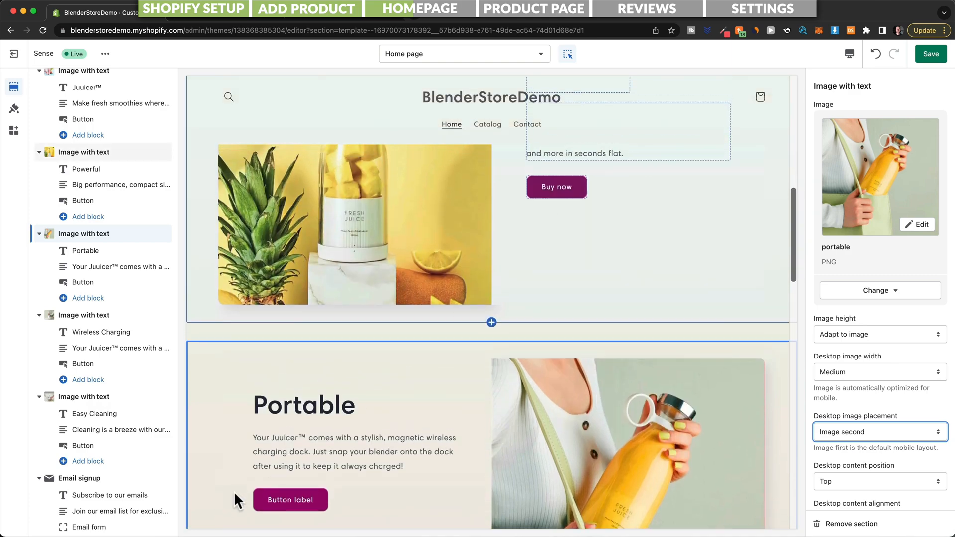
scroll(471, 401, "down", 1)
scroll(473, 398, "down", 10)
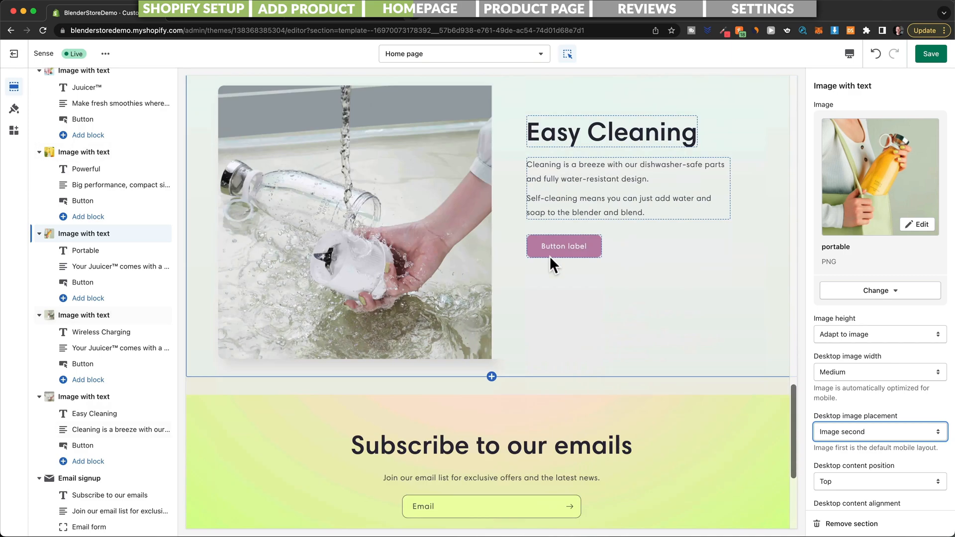
left_click(682, 282)
left_click(879, 335)
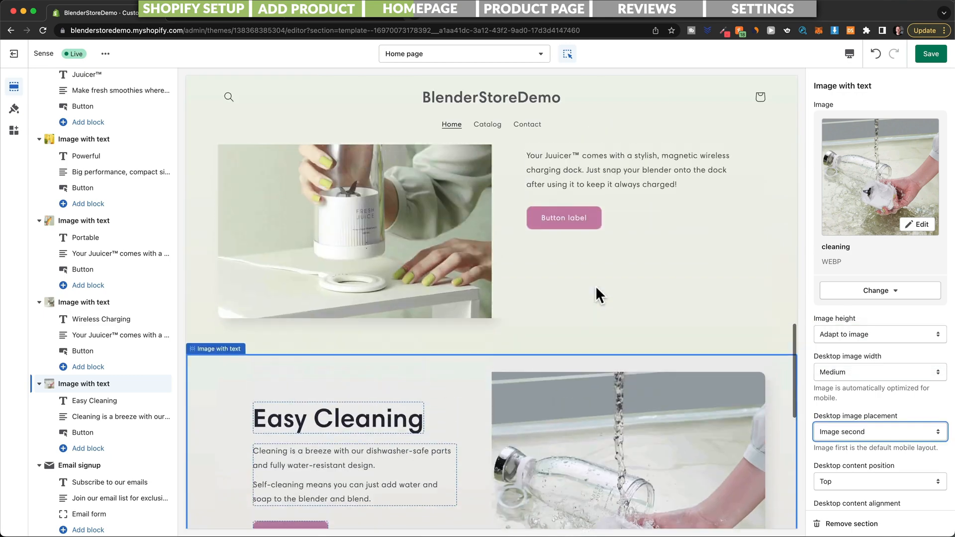
Set the heading size of the Powerful section to Small and select the whole section.
scroll(596, 286, "up", 8)
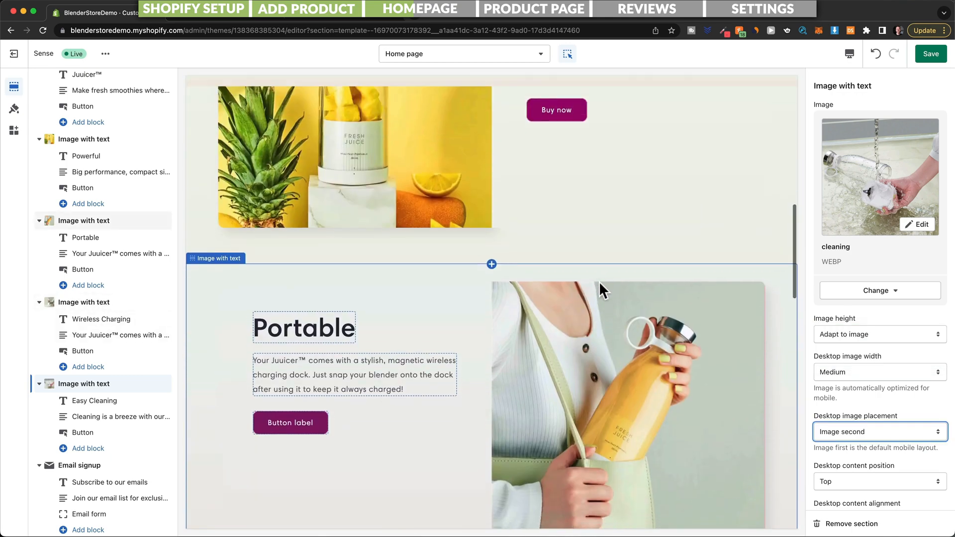
scroll(599, 281, "up", 5)
left_click(601, 196)
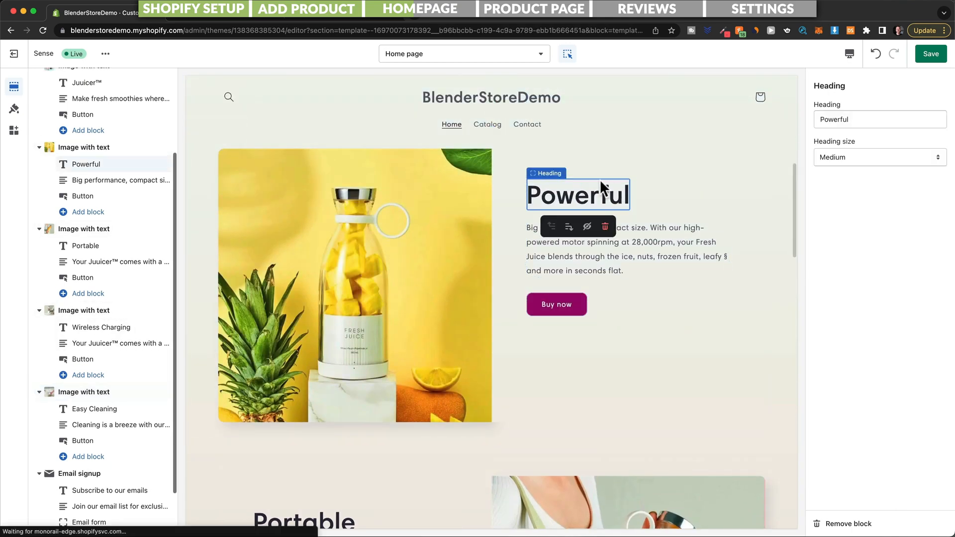
left_click(861, 155)
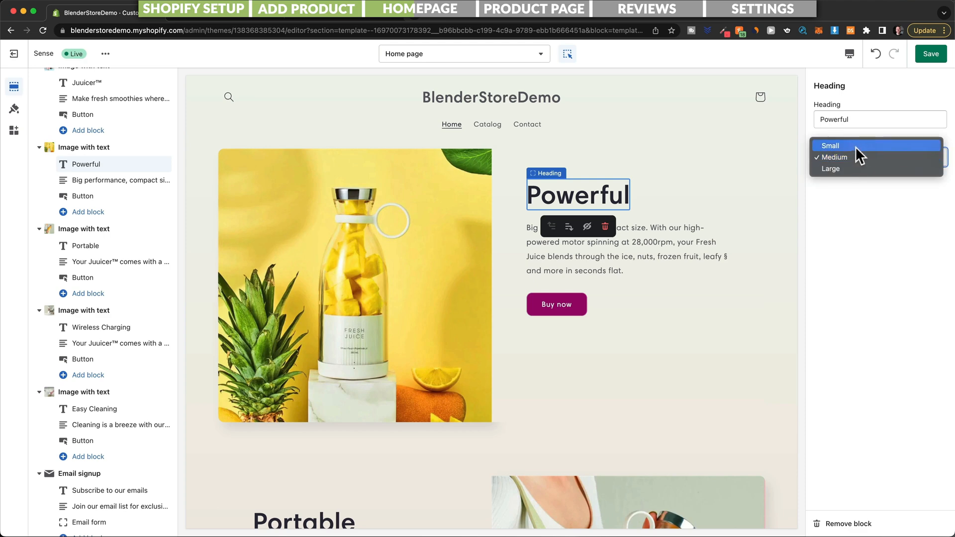
left_click(854, 146)
left_click(619, 270)
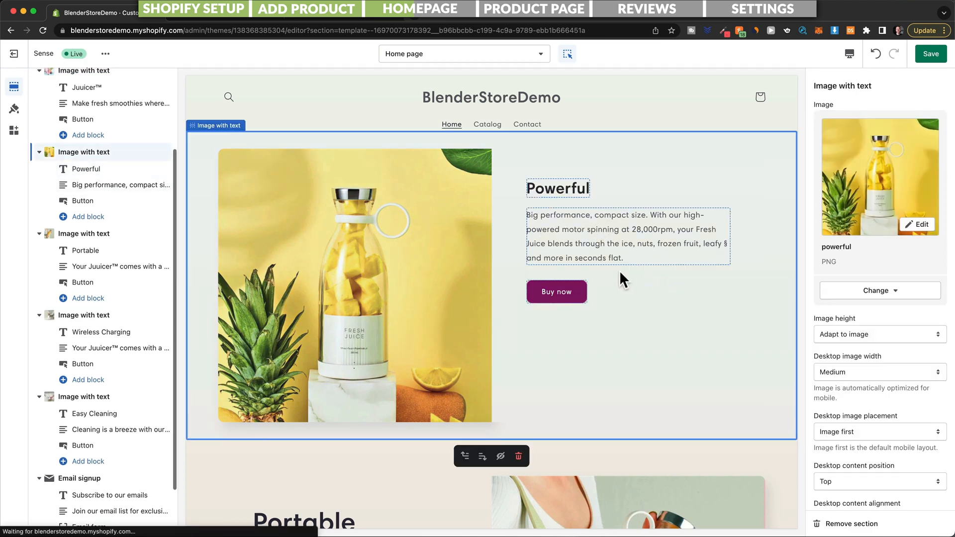
Look over the home page sections from Powerful down to Easy Cleaning and the email signup.
scroll(617, 268, "down", 5)
left_click(321, 285)
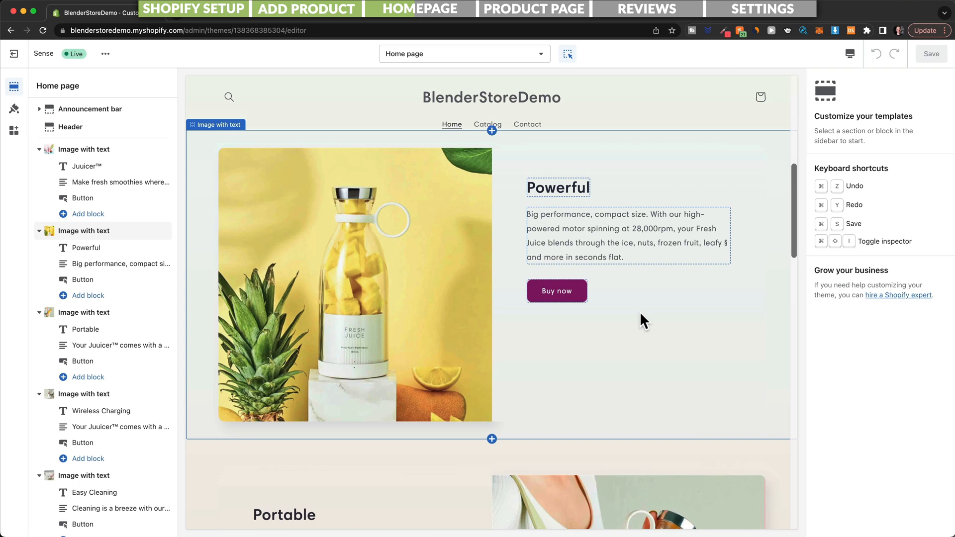
scroll(642, 308, "down", 2)
scroll(646, 312, "down", 6)
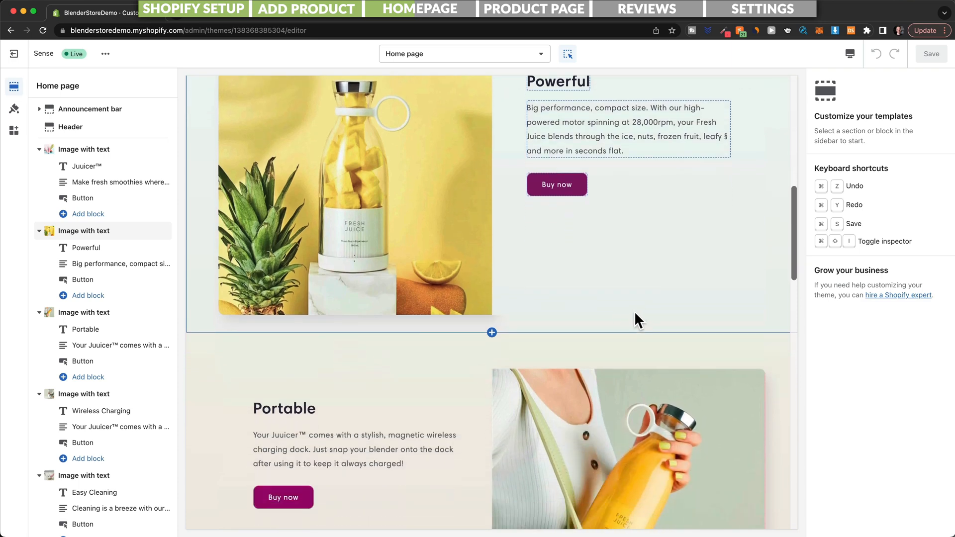
scroll(643, 270, "down", 5)
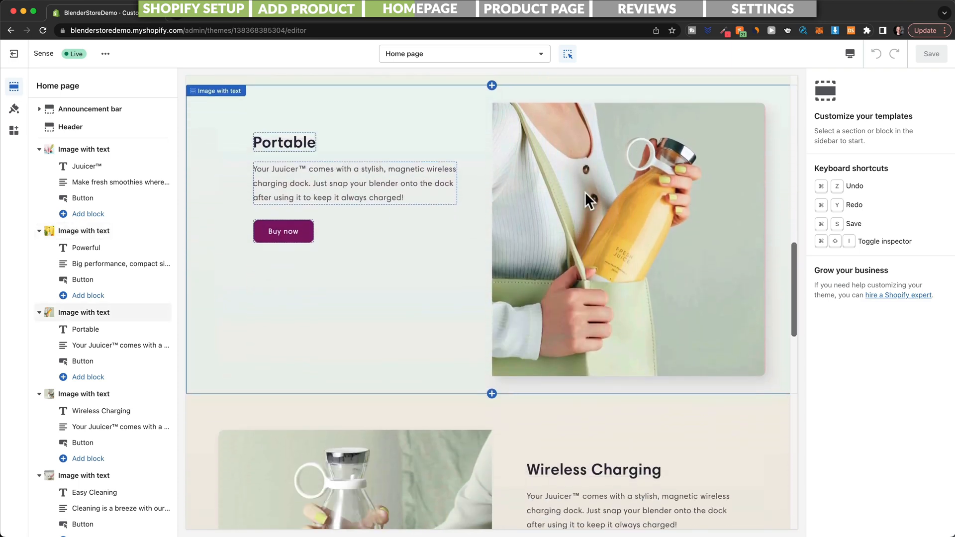
scroll(568, 234, "down", 5)
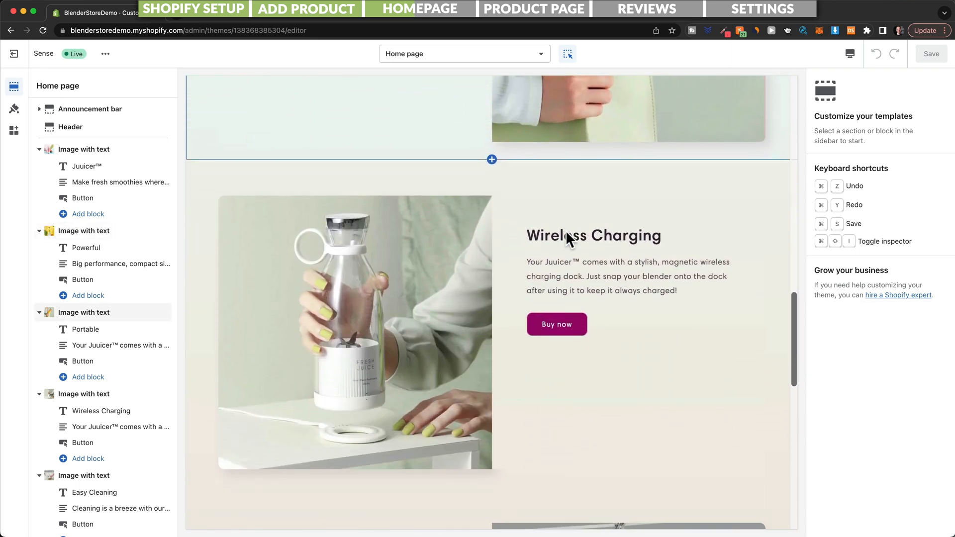
scroll(566, 231, "down", 6)
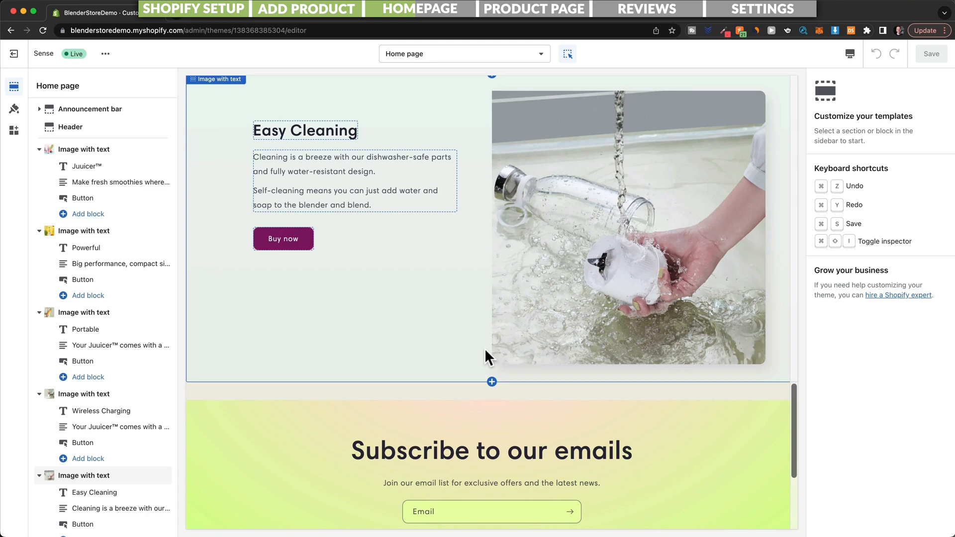
scroll(124, 369, "down", 3)
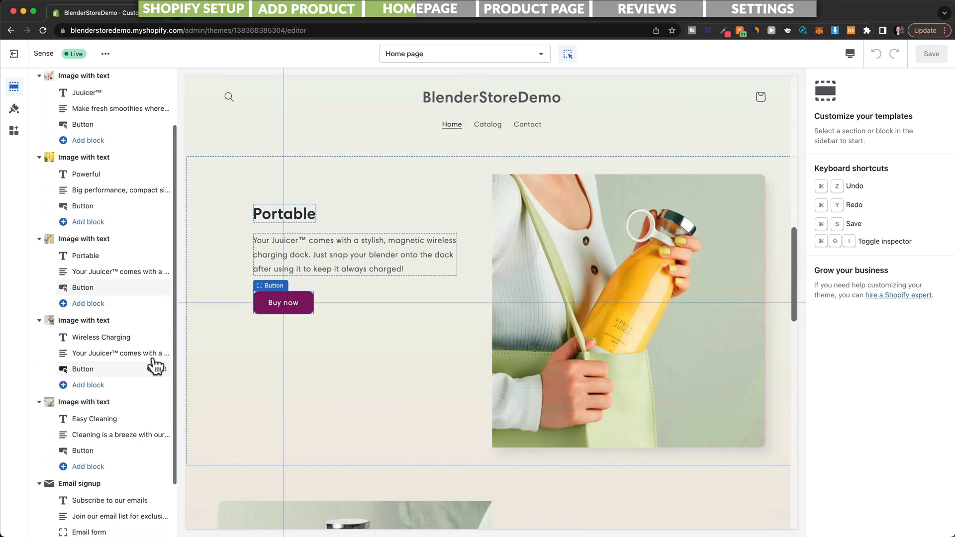
scroll(389, 381, "down", 12)
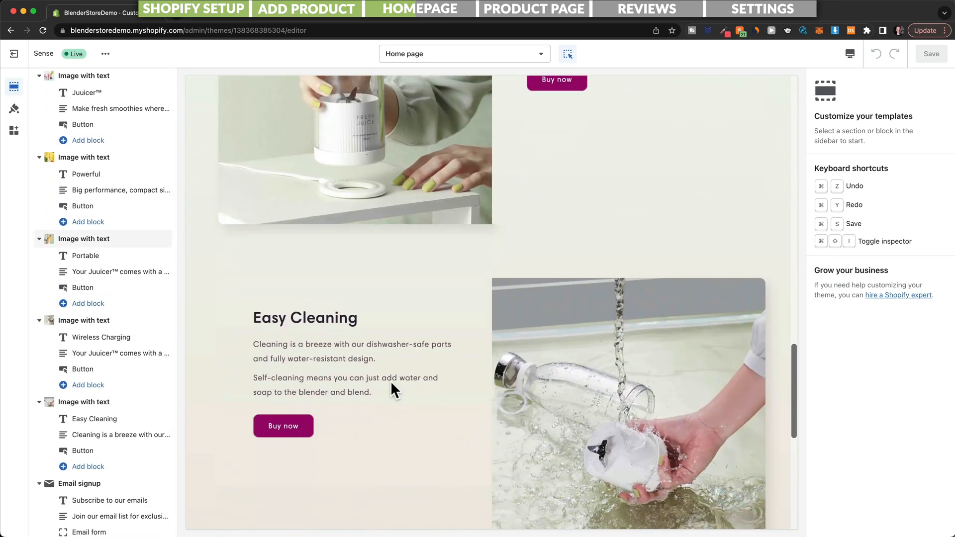
scroll(392, 390, "down", 8)
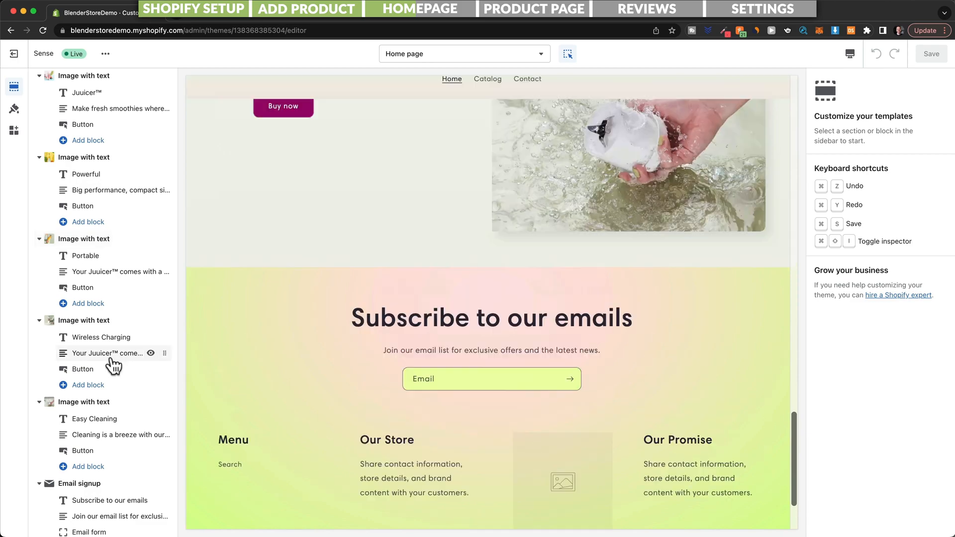
Add a Featured product section below the email signup on the home page.
scroll(111, 360, "down", 2)
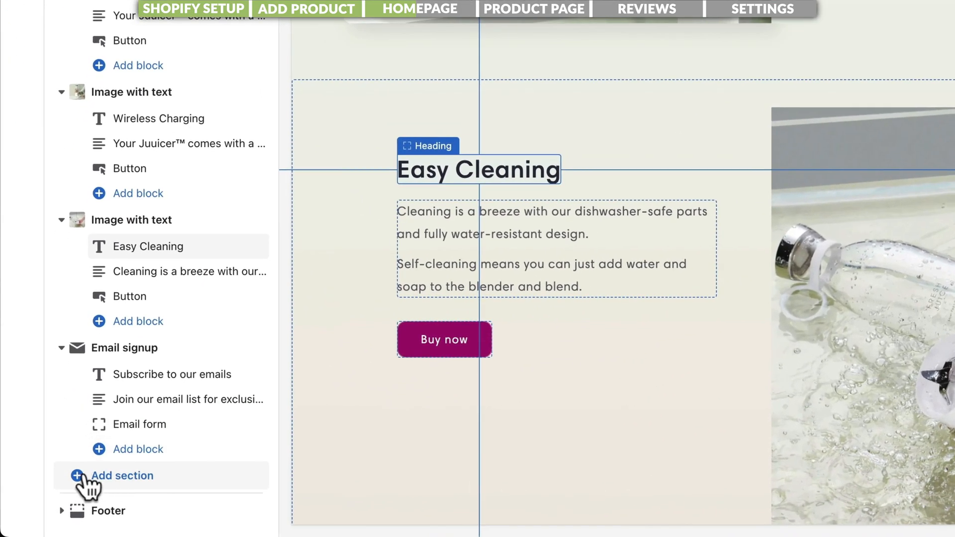
left_click(163, 477)
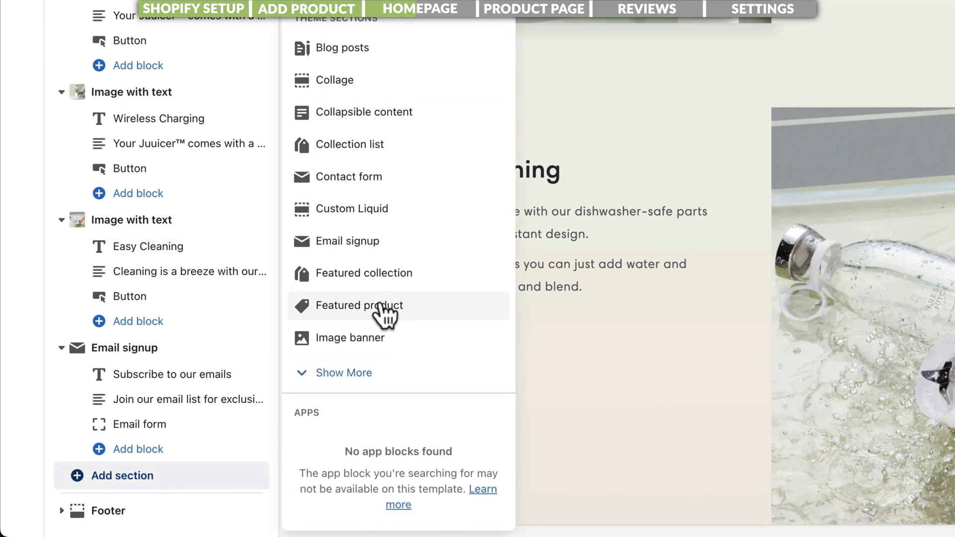
left_click(422, 317)
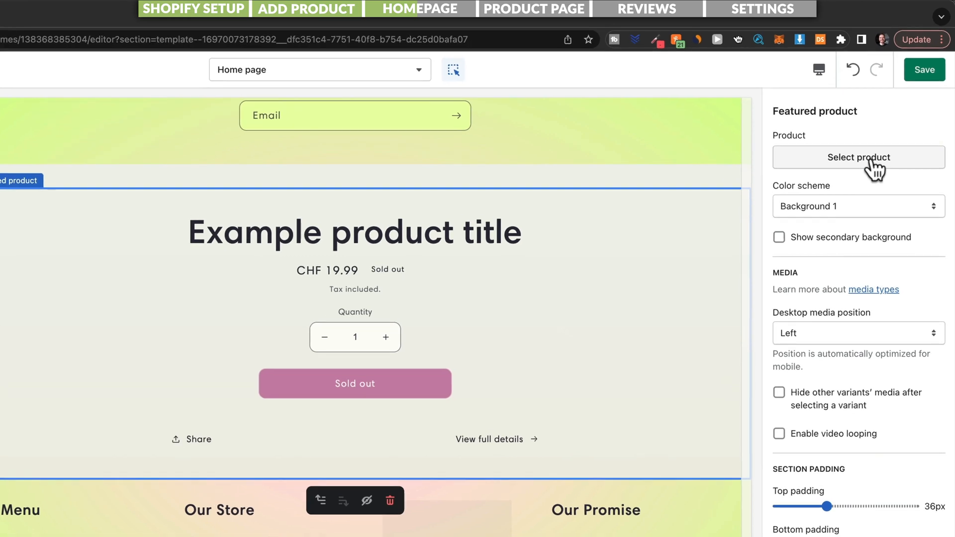
Assign the Electric Juicer Mini Portable Blender product to the Featured product section and look over its preview.
left_click(871, 160)
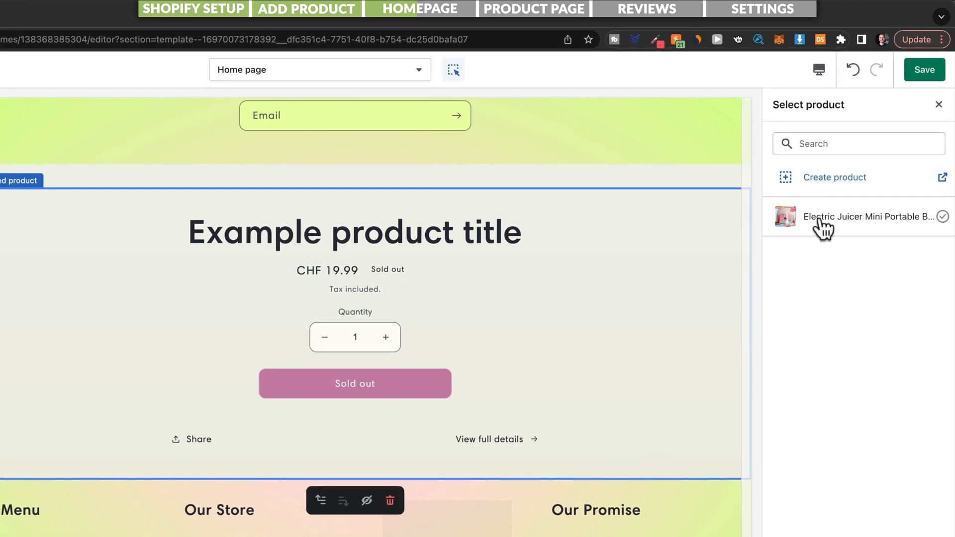
left_click(853, 222)
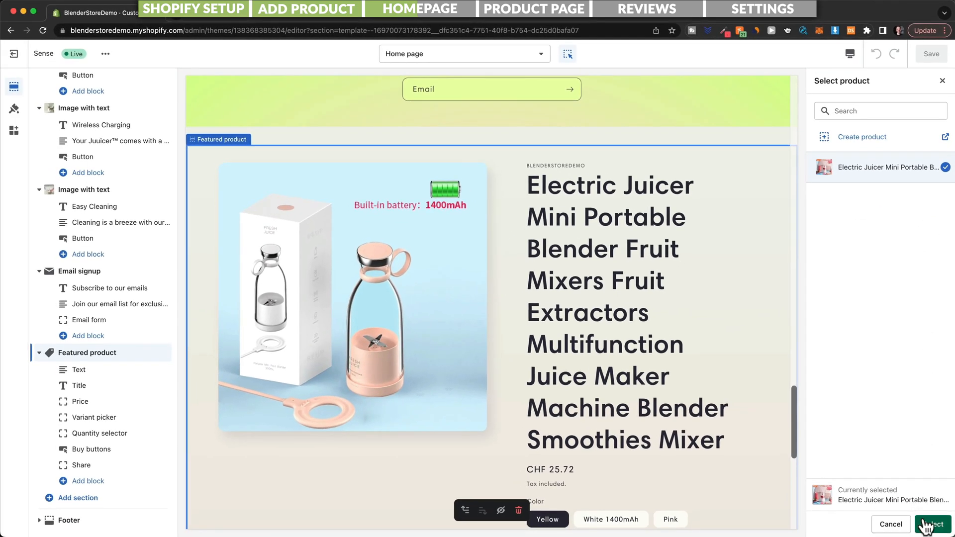
left_click(928, 525)
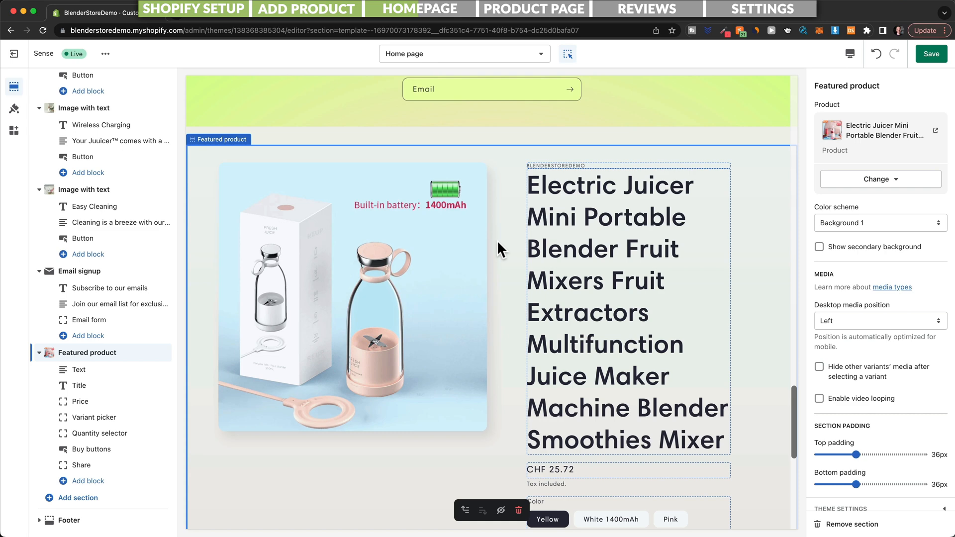
scroll(631, 271, "down", 3)
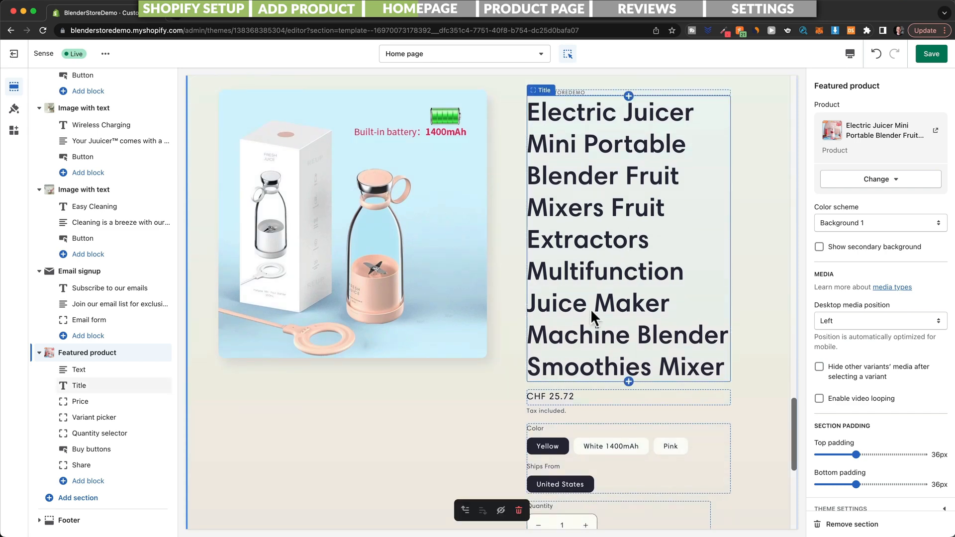
scroll(578, 321, "up", 3)
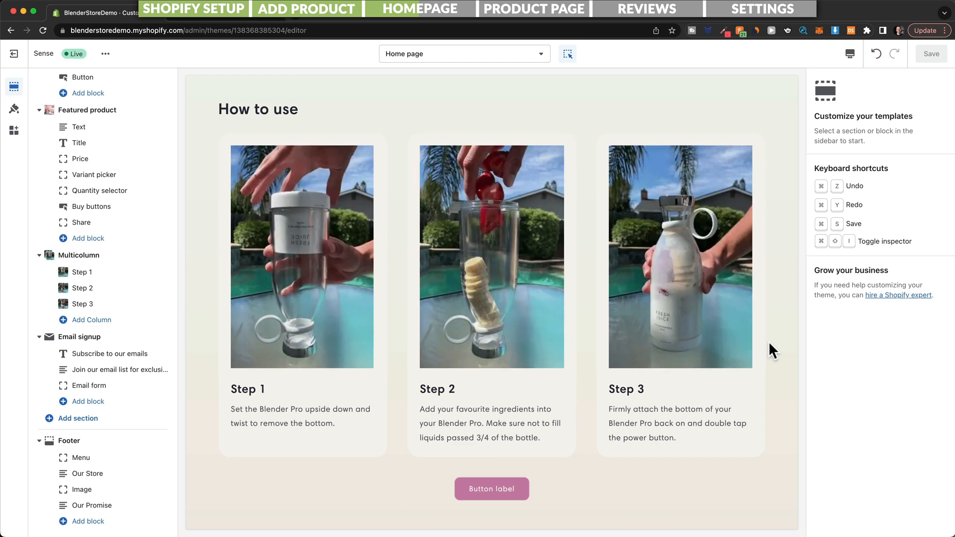
Look over the How to use steps and add another Multicolumn section below the email signup.
scroll(697, 323, "up", 1)
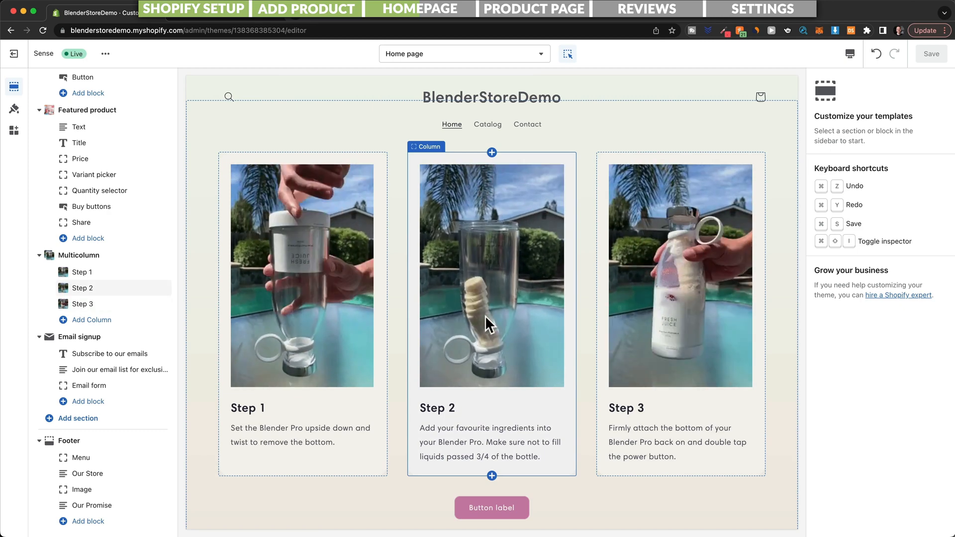
scroll(485, 316, "down", 1)
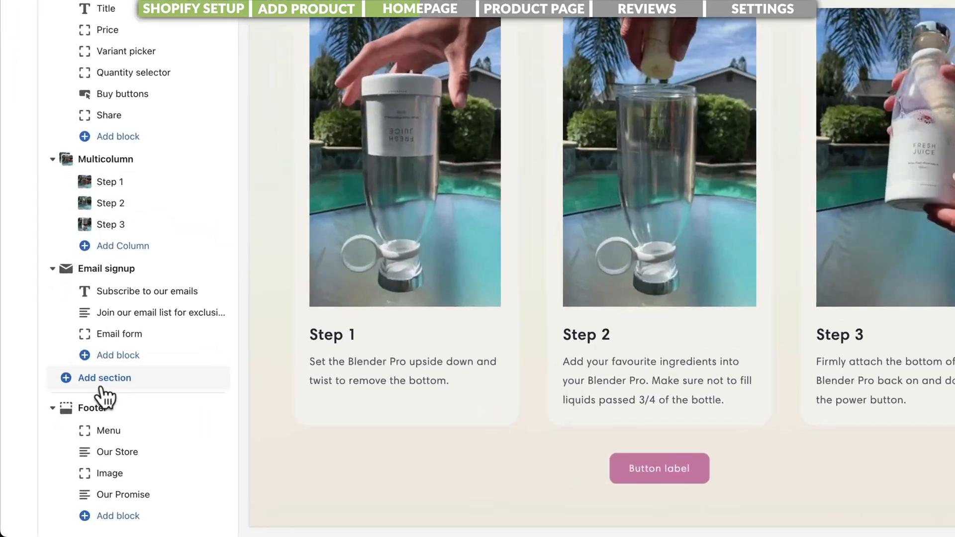
left_click(101, 383)
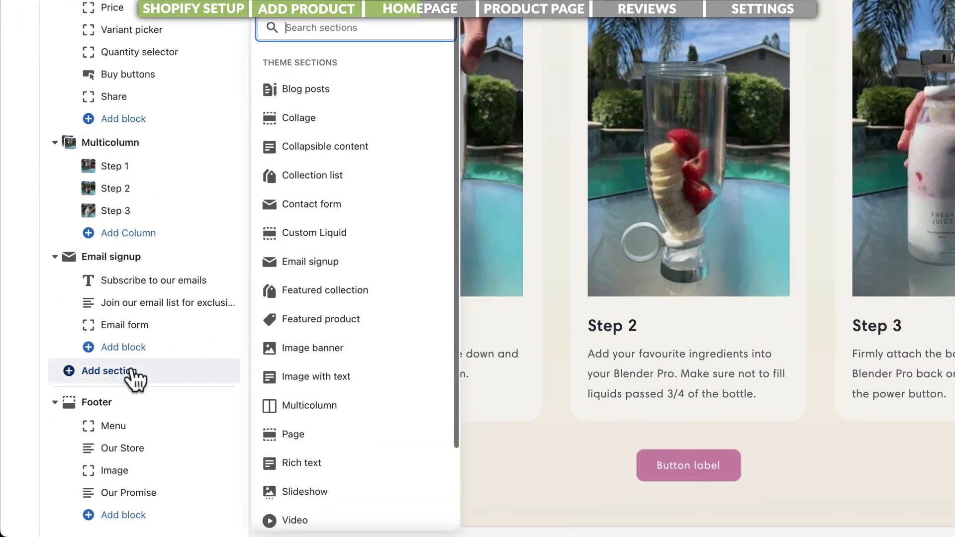
left_click(330, 407)
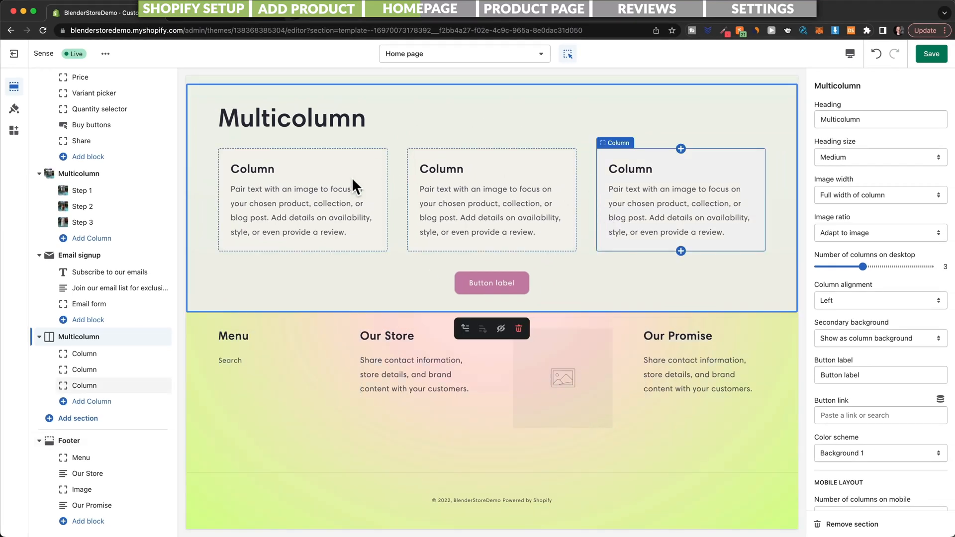
Add a fourth column to the new Multicolumn section and increase its number of columns on desktop.
left_click(352, 180)
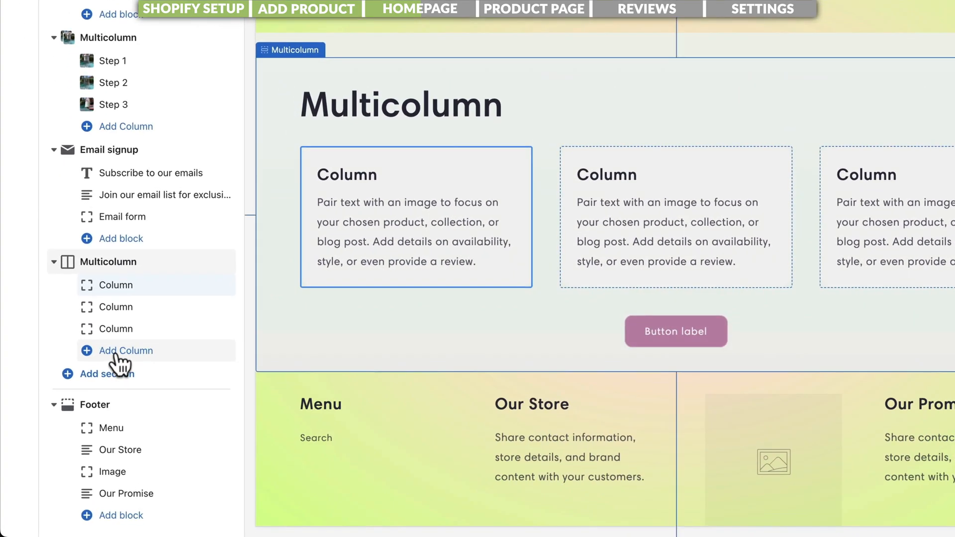
left_click(116, 353)
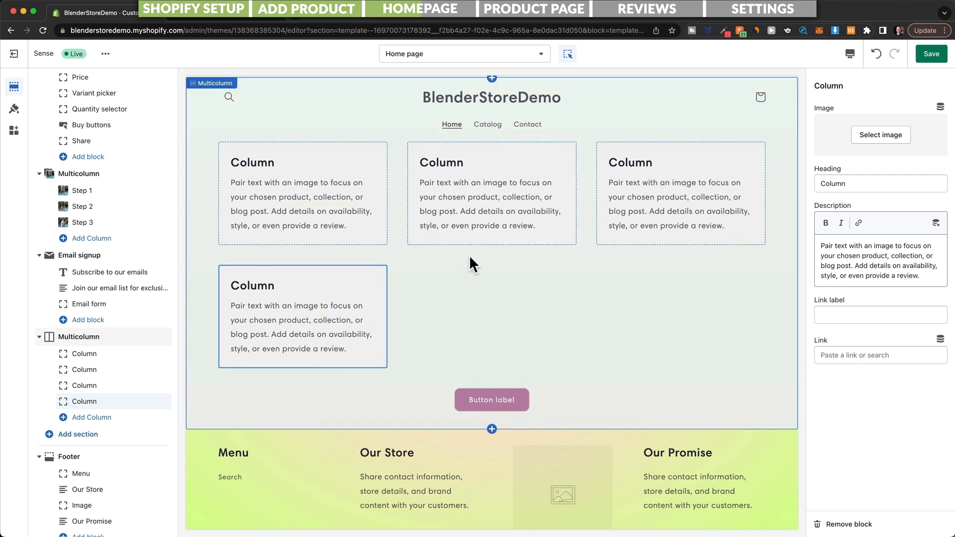
left_click(606, 312)
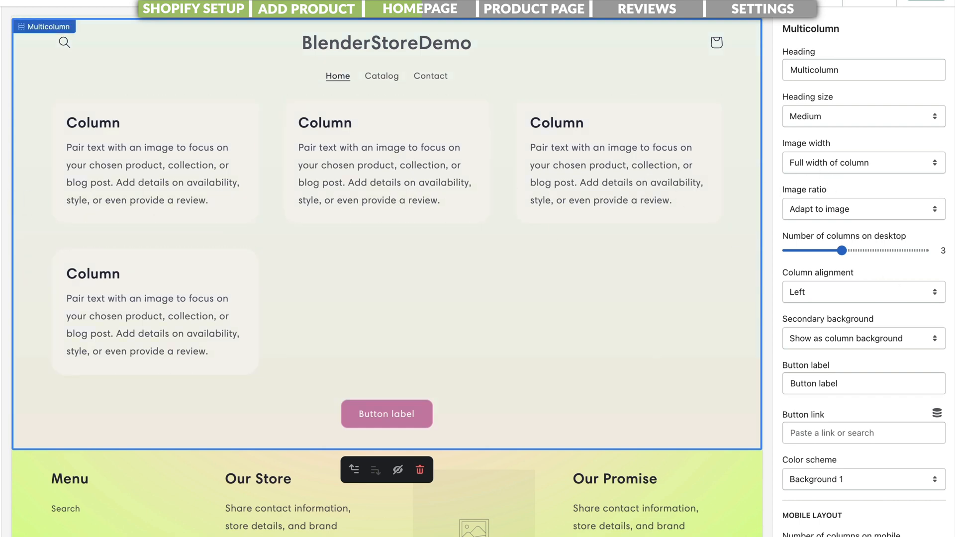
left_click_drag(845, 249, 869, 249)
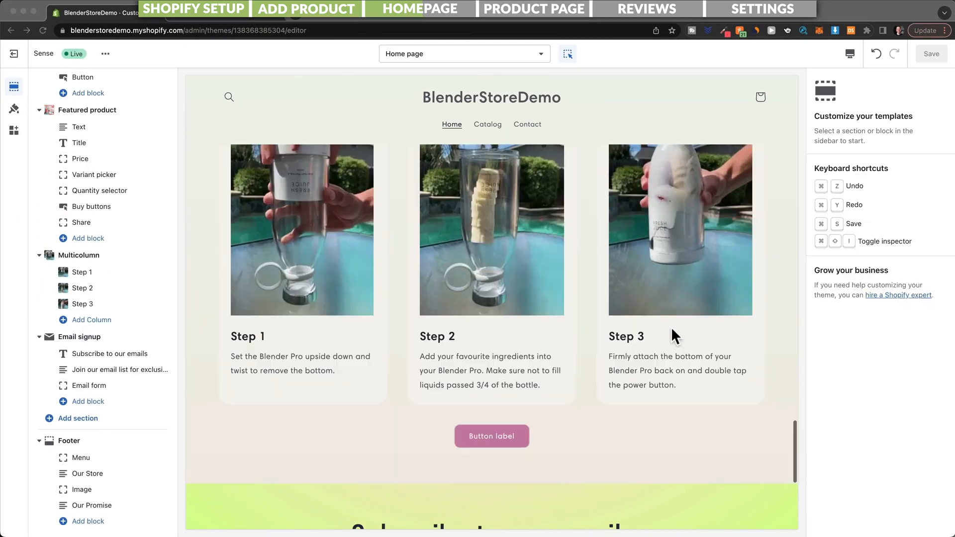
Set the email signup heading to "Sign up for our email newsletter and get 10% OFF your first order.".
scroll(671, 327, "down", 5)
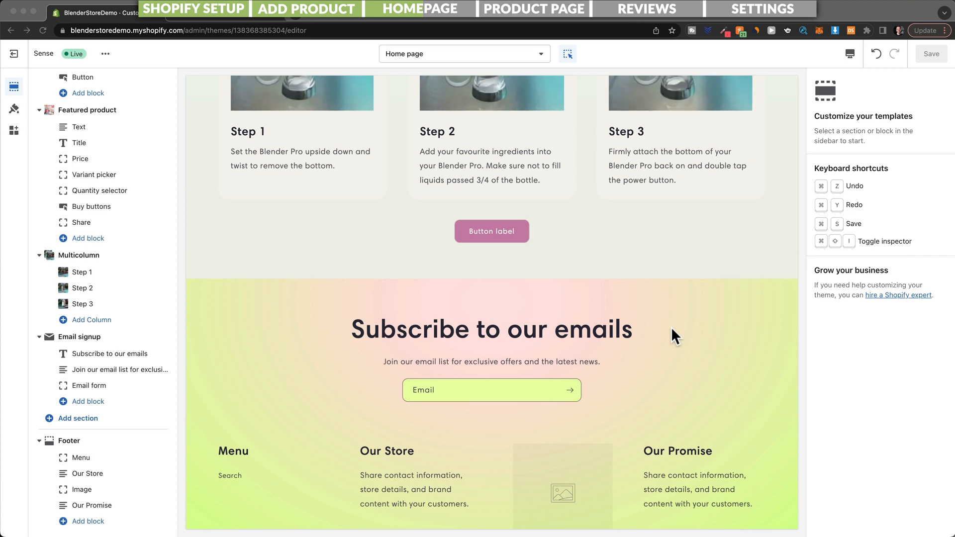
scroll(642, 345, "down", 2)
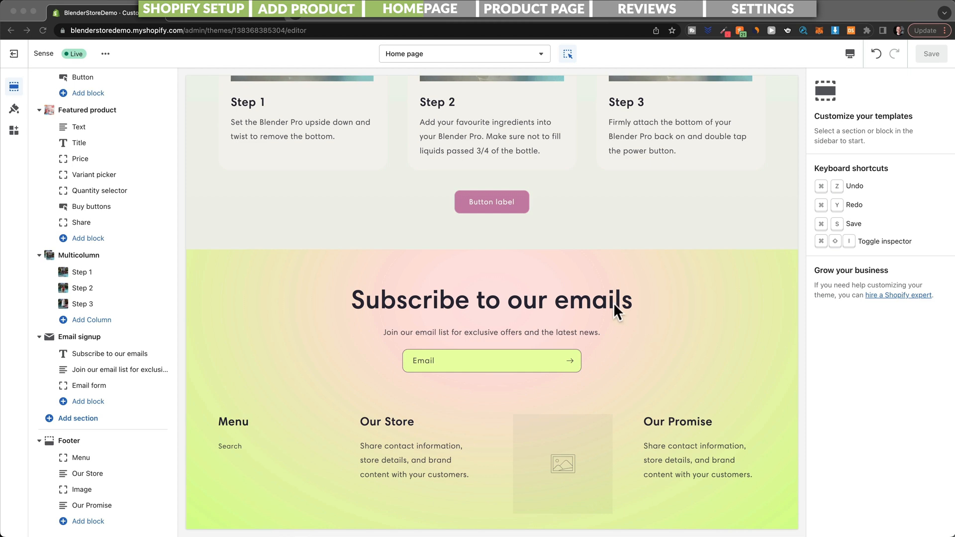
left_click(588, 303)
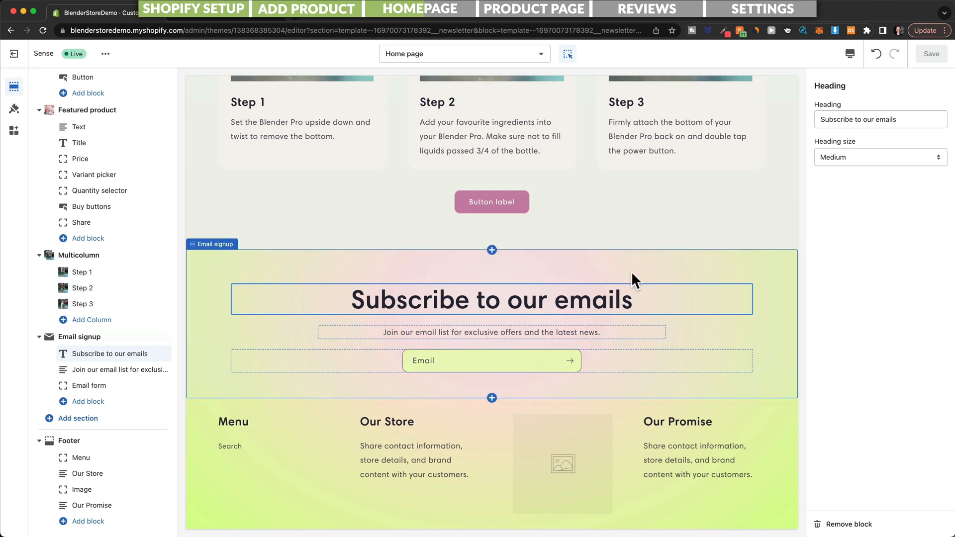
left_click_drag(895, 119, 834, 119)
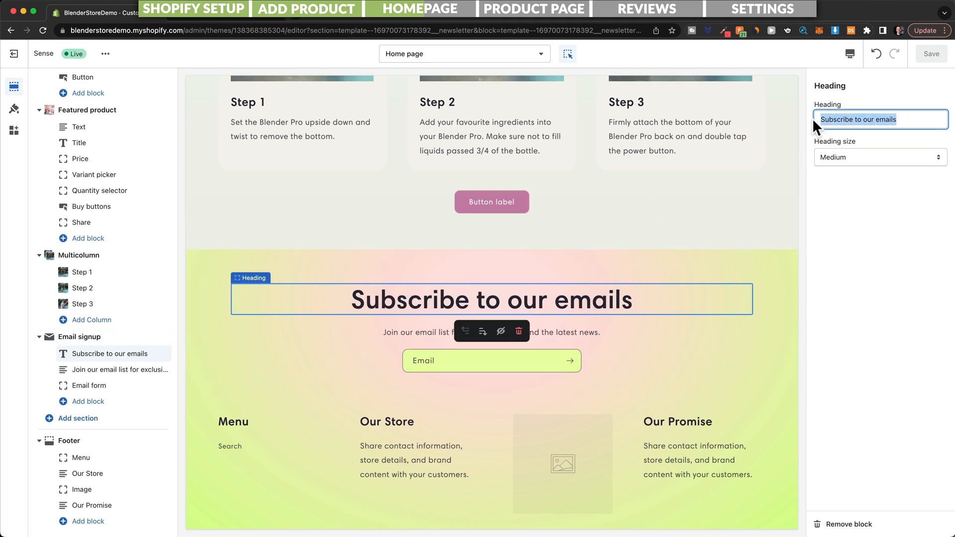
type("Sign up for our email newsletter and get 10% OFF your first order.")
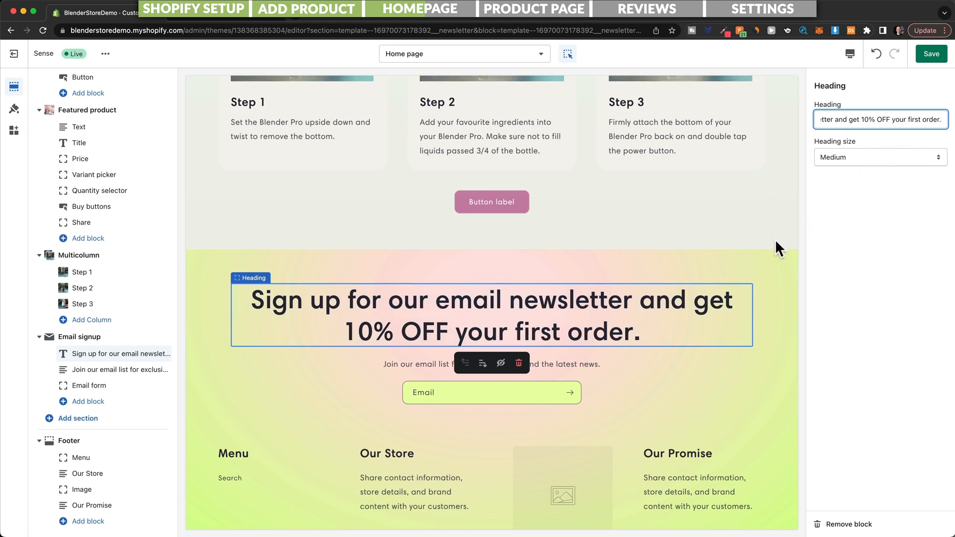
Set the email signup heading size to Small and remove the subheading text block beneath it.
left_click(841, 157)
left_click(840, 146)
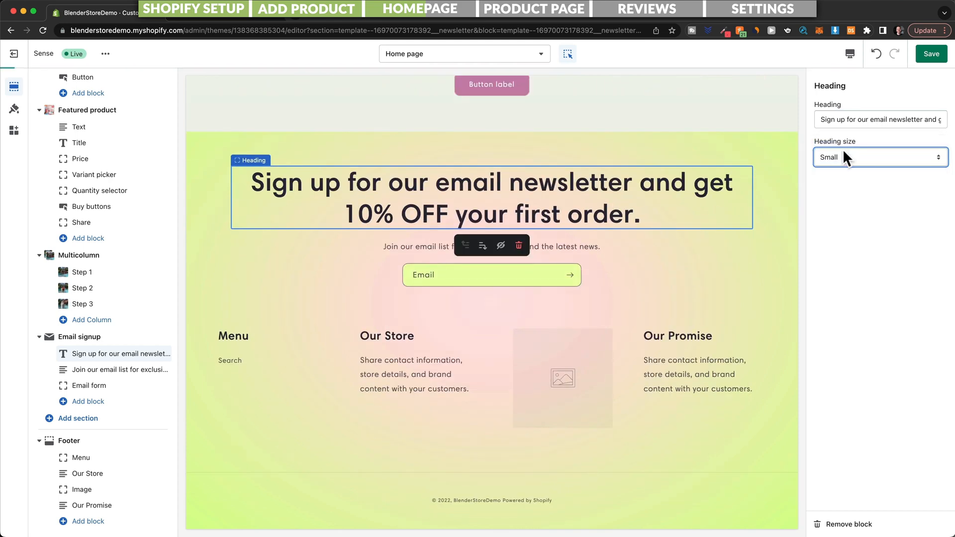
left_click(599, 244)
left_click(521, 274)
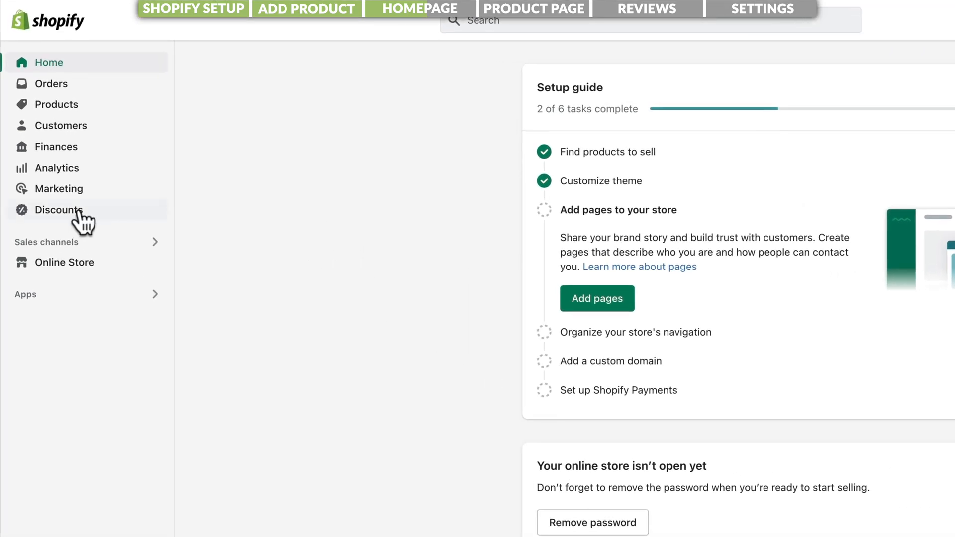
Start creating a discount from the store's discounts page to view the available discount types.
left_click(40, 183)
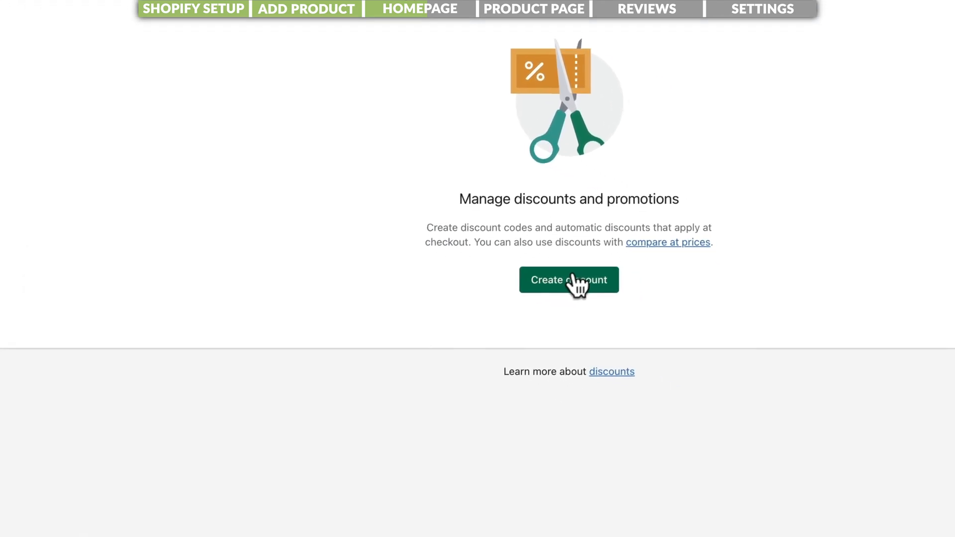
left_click(790, 383)
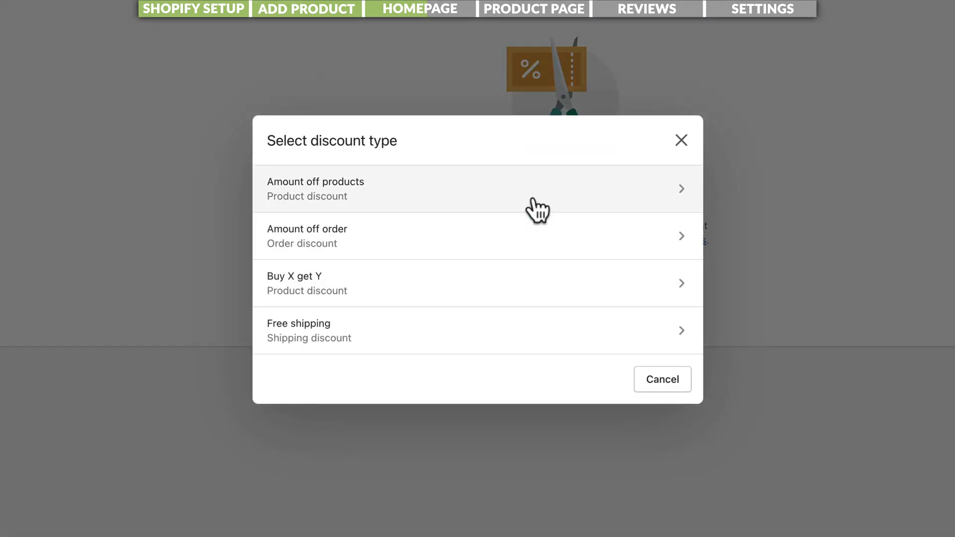
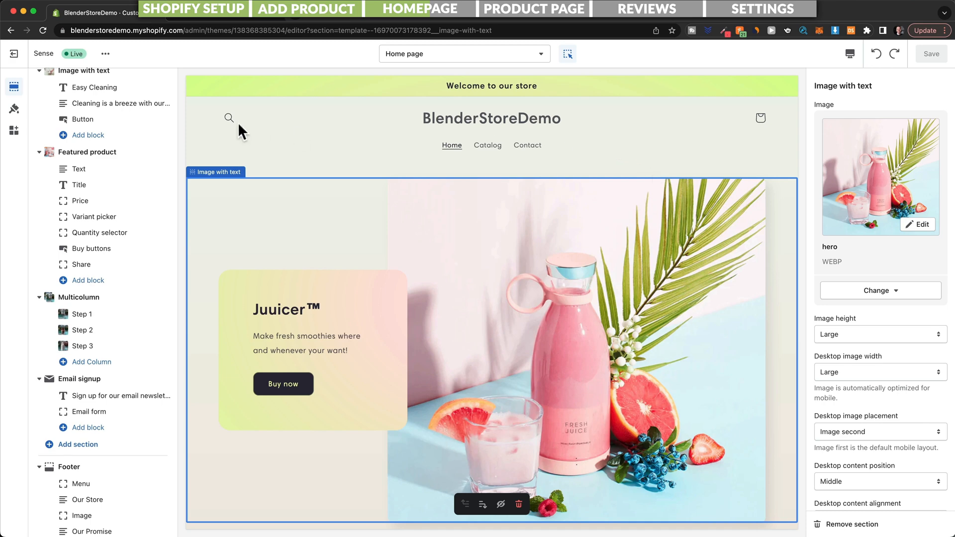
Switch to Canva and create a new custom-size design, 1000 px wide and 300 px high.
left_click(199, 15)
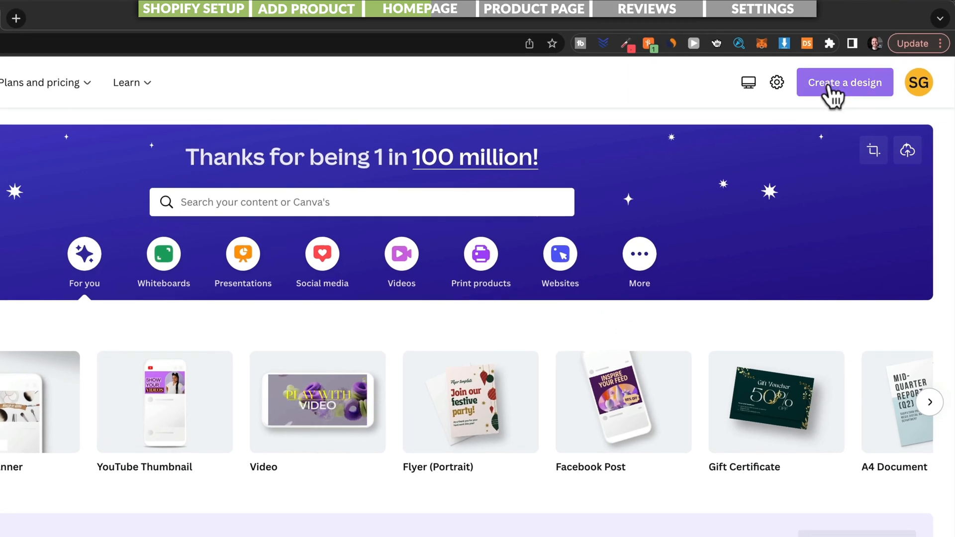
left_click(829, 88)
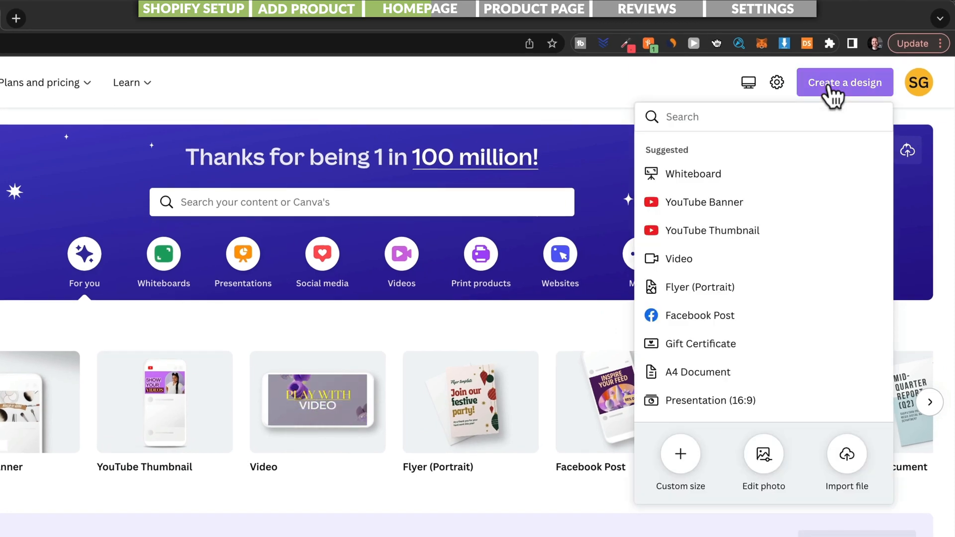
left_click(684, 454)
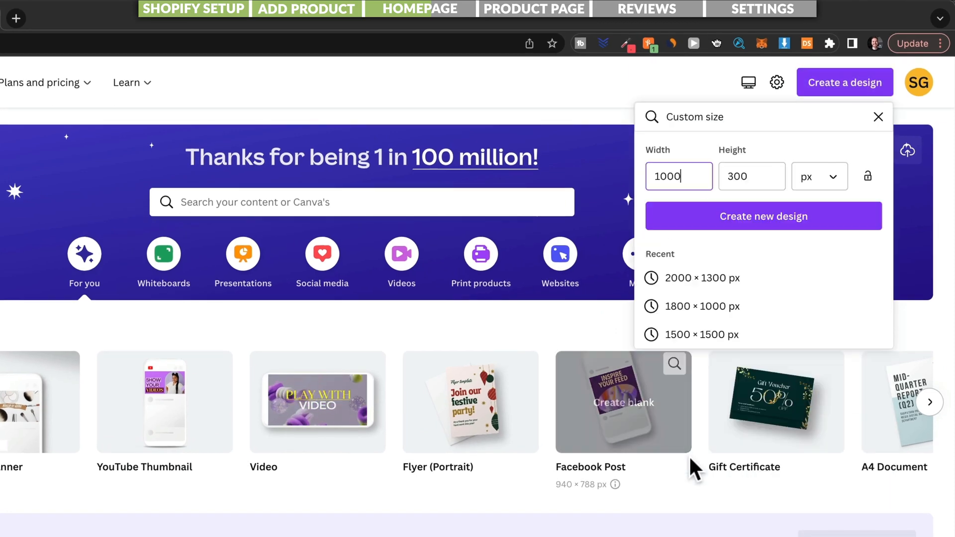
left_click_drag(693, 177, 647, 177)
left_click_drag(771, 174, 716, 175)
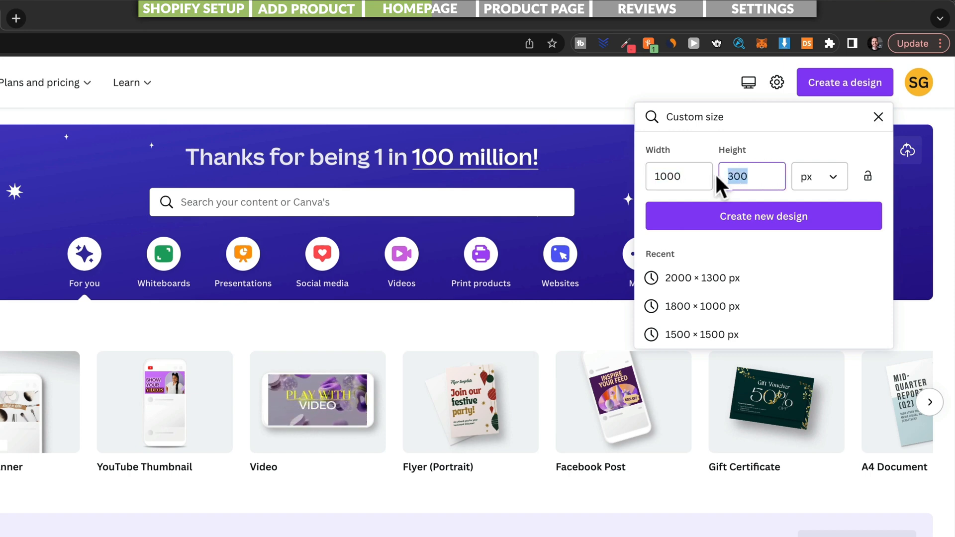
left_click(759, 219)
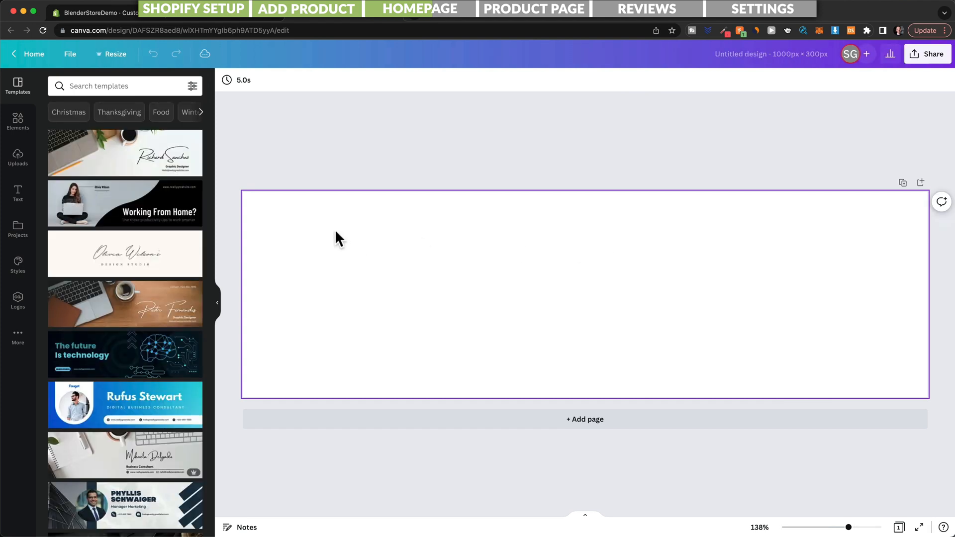
Add the recently used BAKED FRESH font combination to the blank design.
left_click(22, 201)
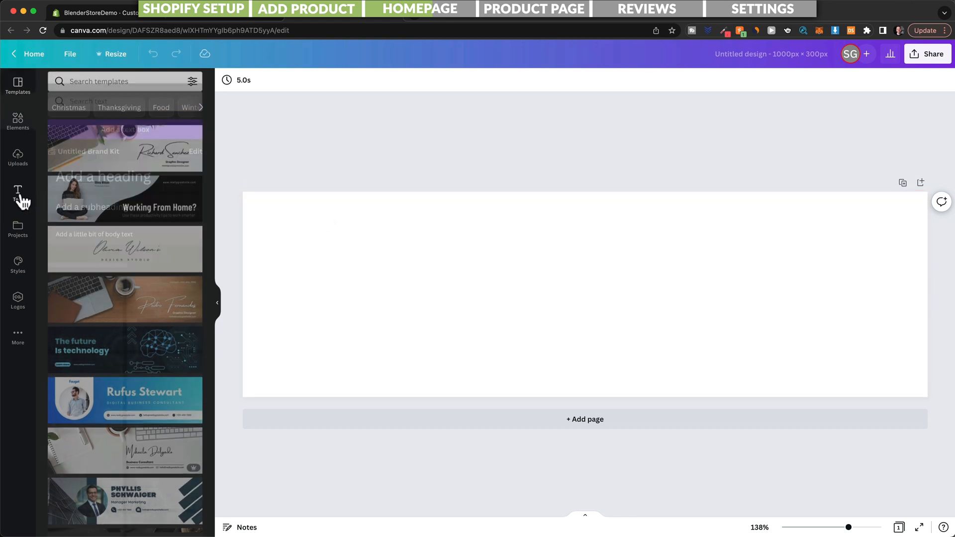
scroll(134, 338, "down", 4)
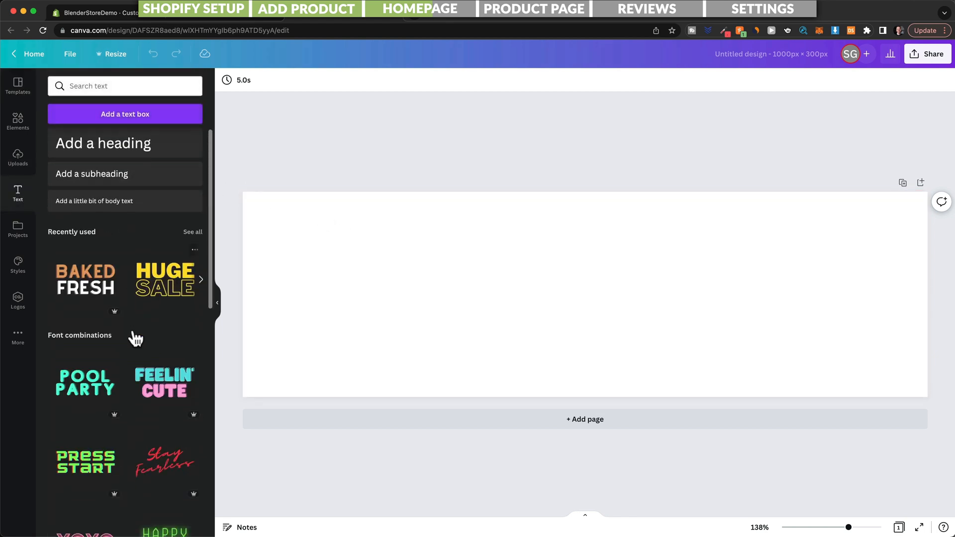
scroll(141, 320, "down", 2)
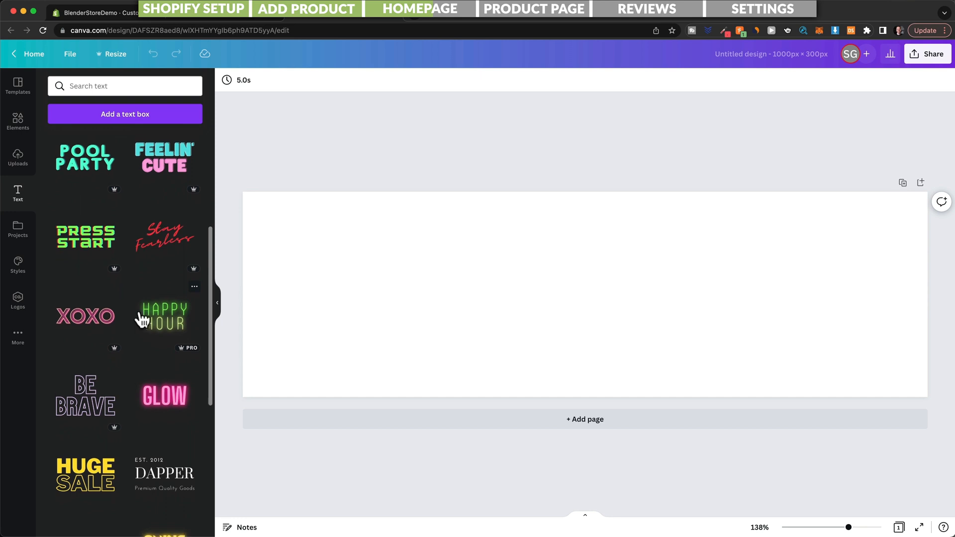
scroll(142, 320, "up", 3)
scroll(140, 317, "up", 2)
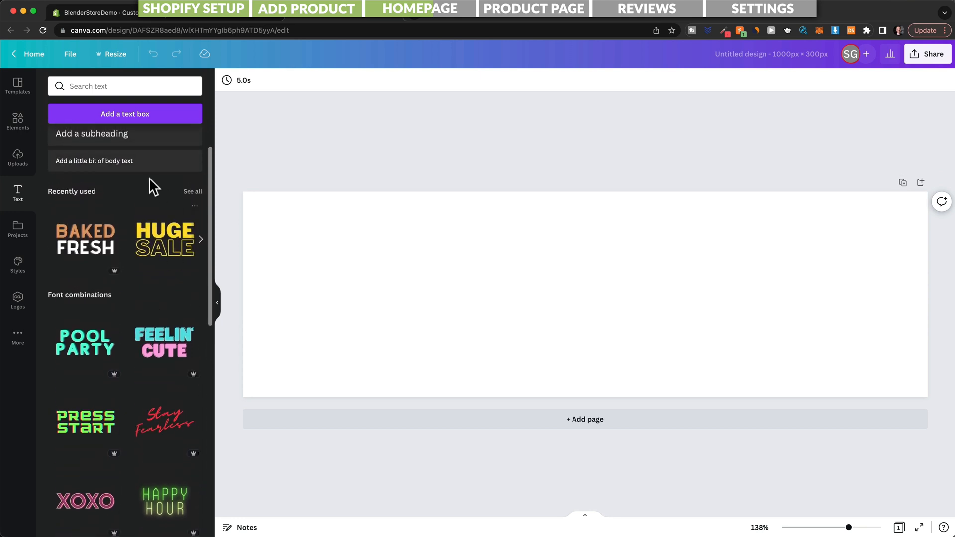
left_click(91, 251)
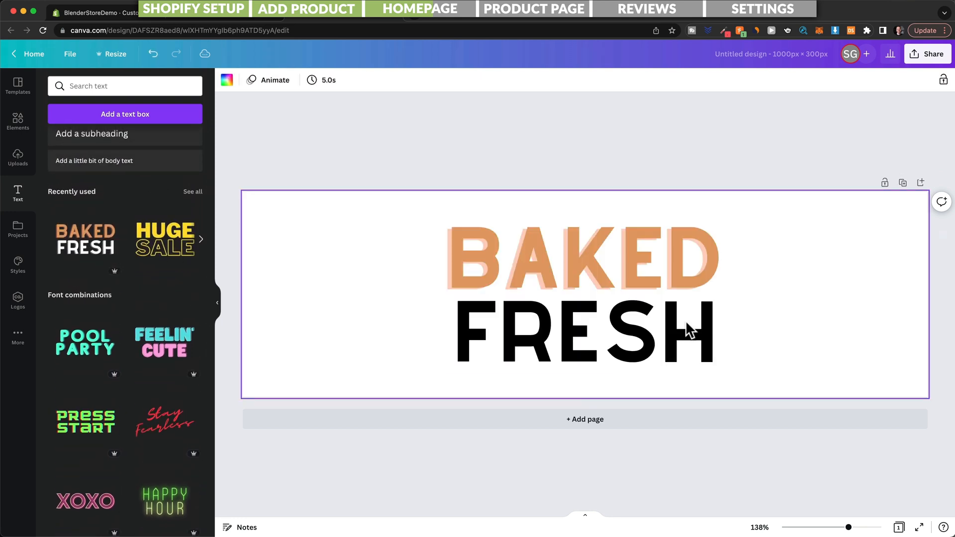
Delete the orange BAKED text and start replacing the word FRESH with a name beginning with "J".
left_click(599, 258)
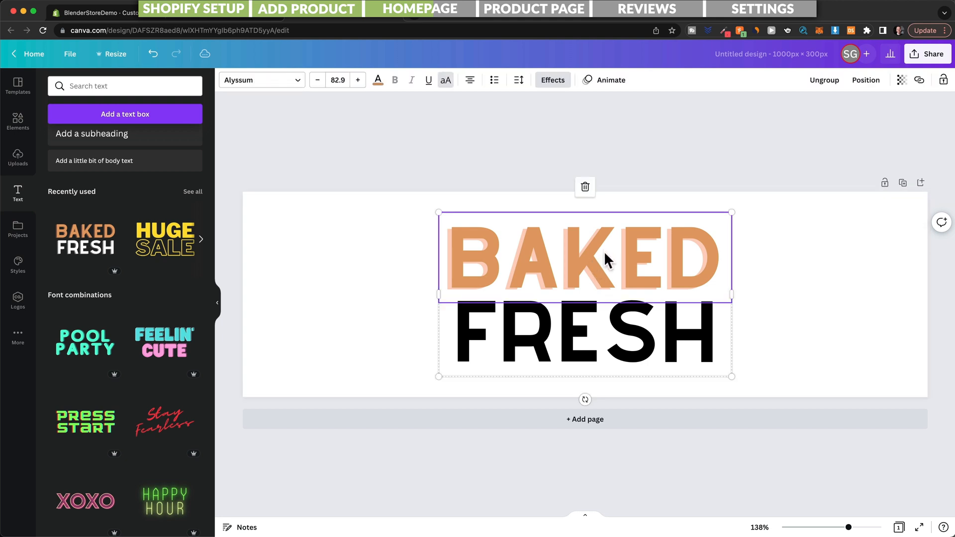
key("Delete")
left_click(597, 326)
double_click(595, 325)
type("J")
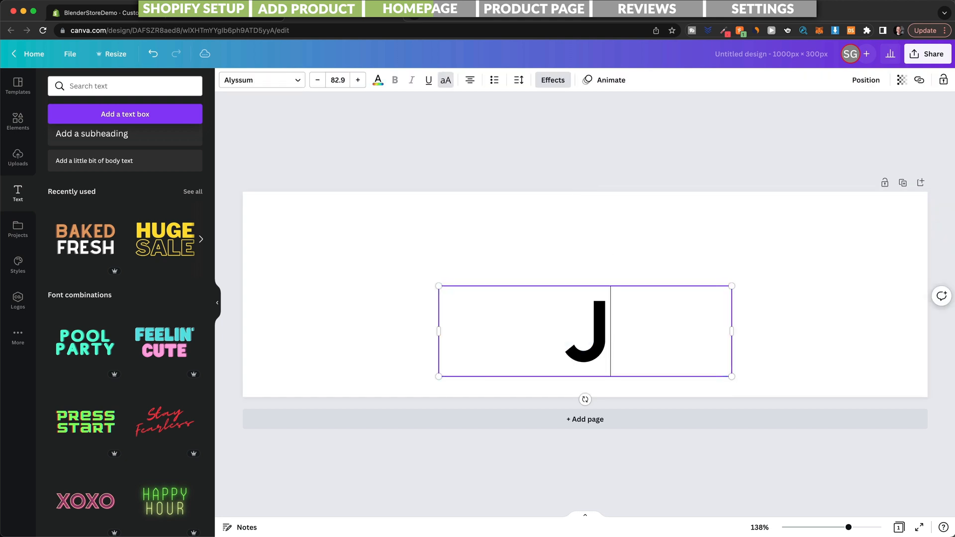
Complete the text box so the logo reads JUUICER and finish editing it.
type("UUICER")
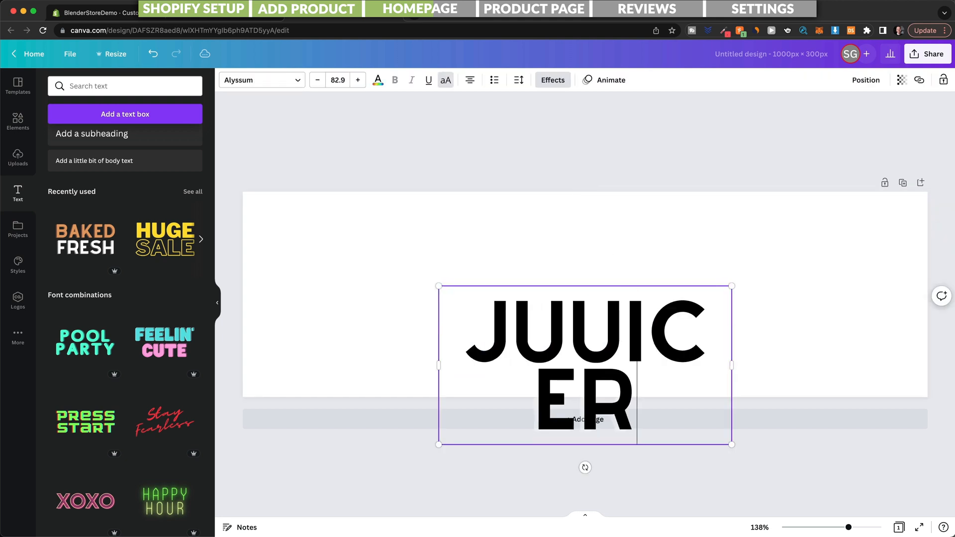
left_click(852, 301)
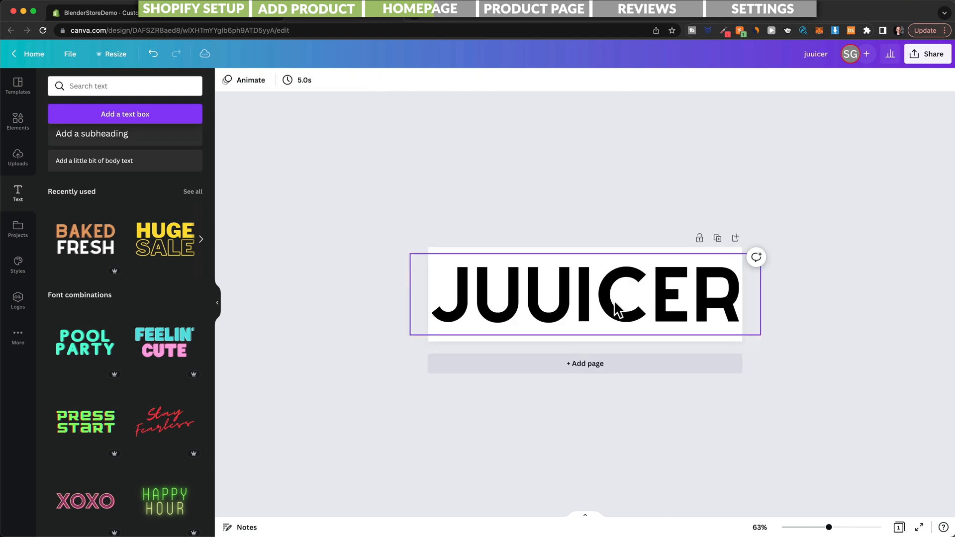
scroll(615, 308, "up", 5)
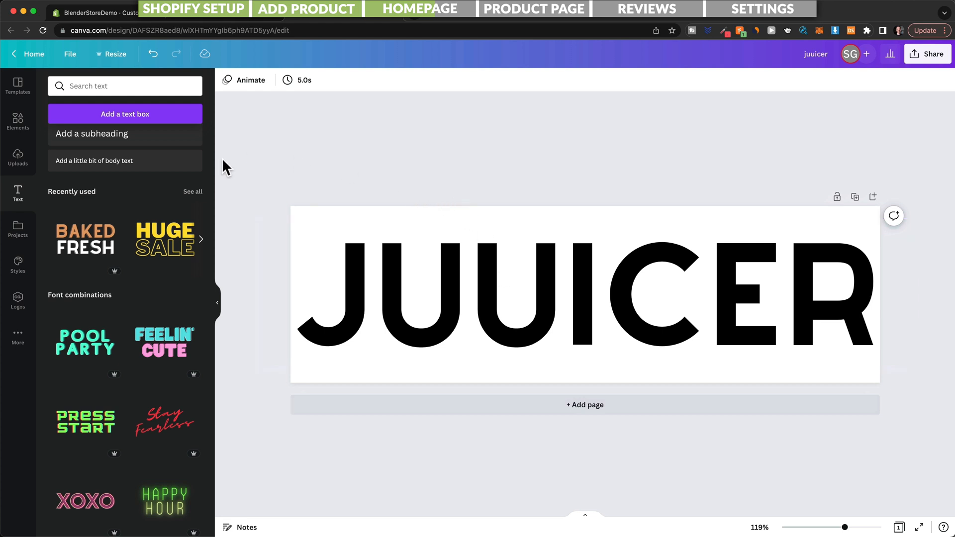
Add a plain square from Lines & Shapes to the logo design and select it.
left_click(20, 130)
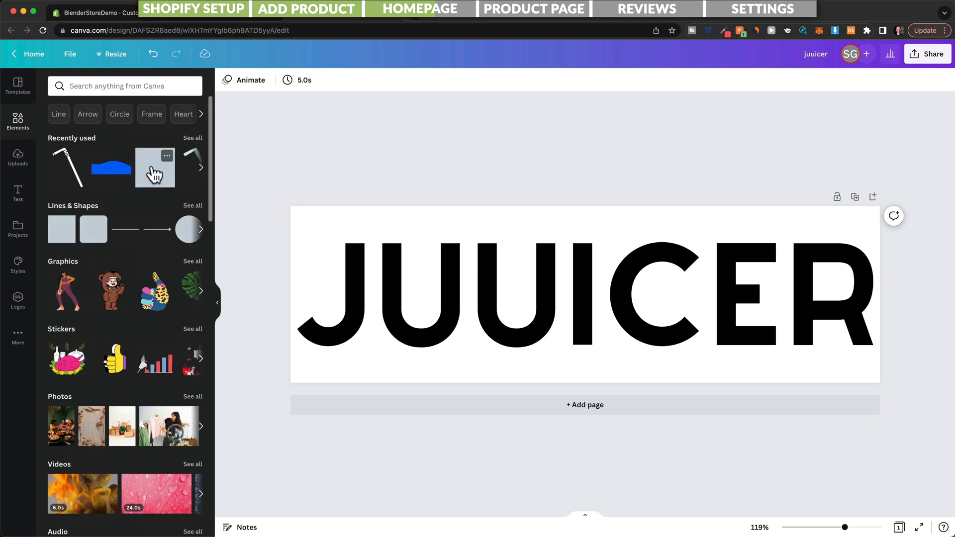
left_click(193, 209)
left_click(70, 324)
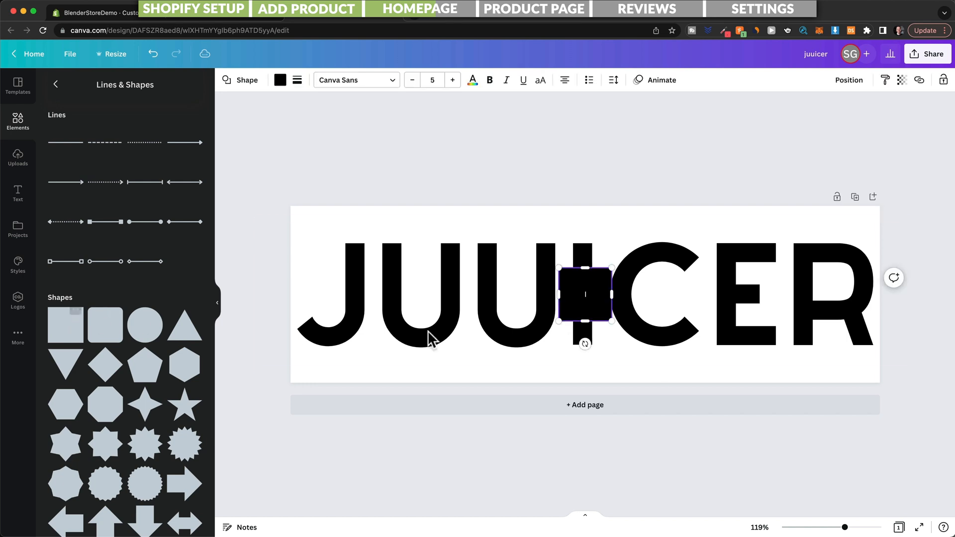
left_click(614, 367)
left_click(597, 304)
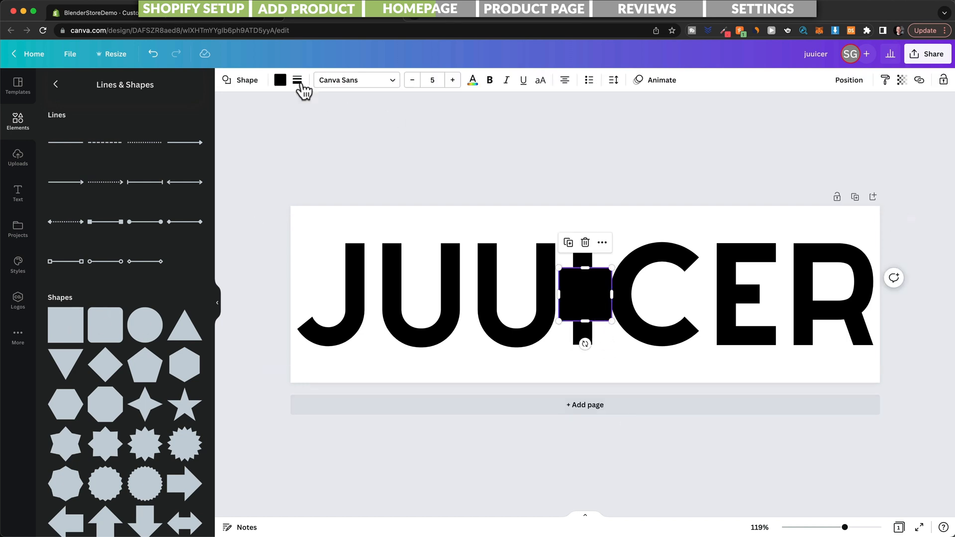
Color the square coral red and place it as an upright rectangle over the first U.
left_click(281, 80)
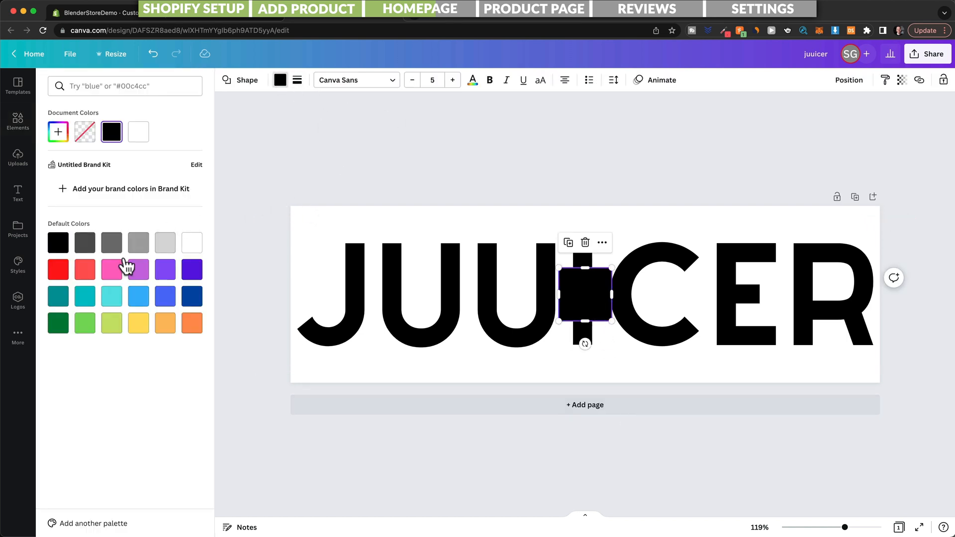
left_click(85, 269)
left_click_drag(575, 297, 422, 330)
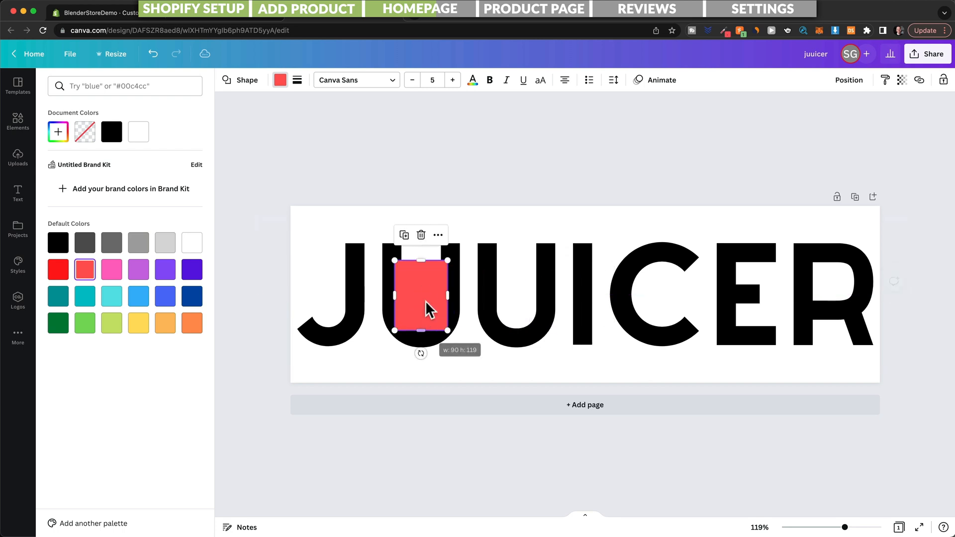
Search the elements library for "wave" and add the solid blue wave graphic to the design.
left_click(18, 122)
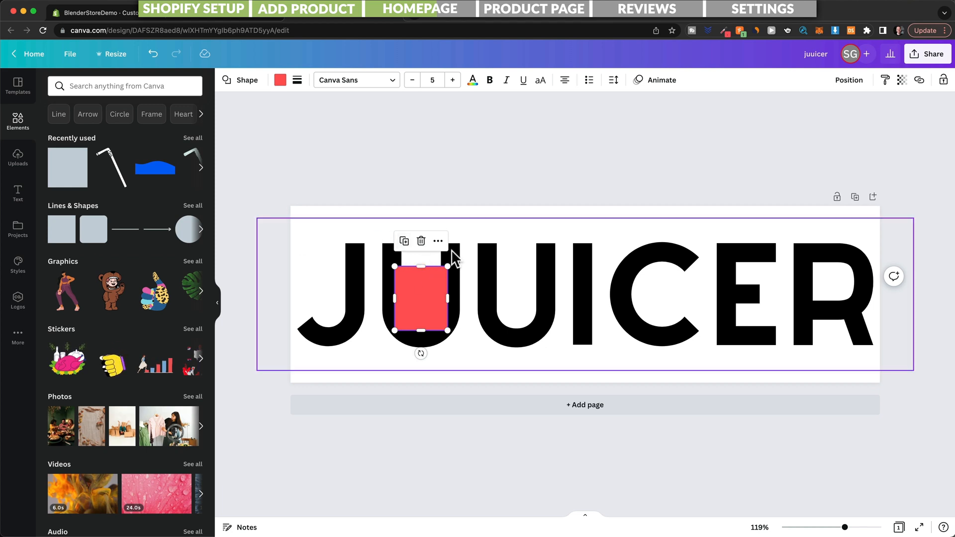
left_click(129, 88)
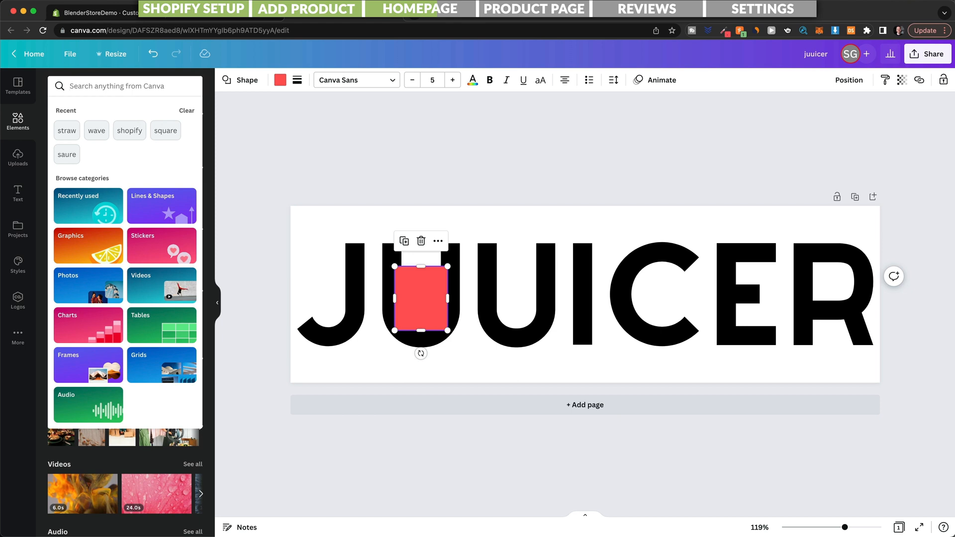
type("wave")
key("BackSpace")
key("BackSpace")
key("BackSpace")
type("ave")
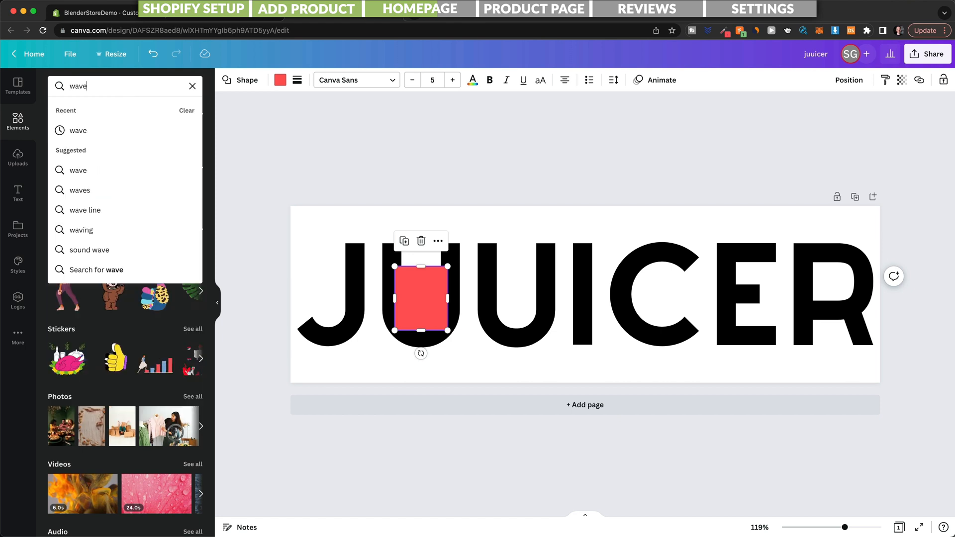
key("Return")
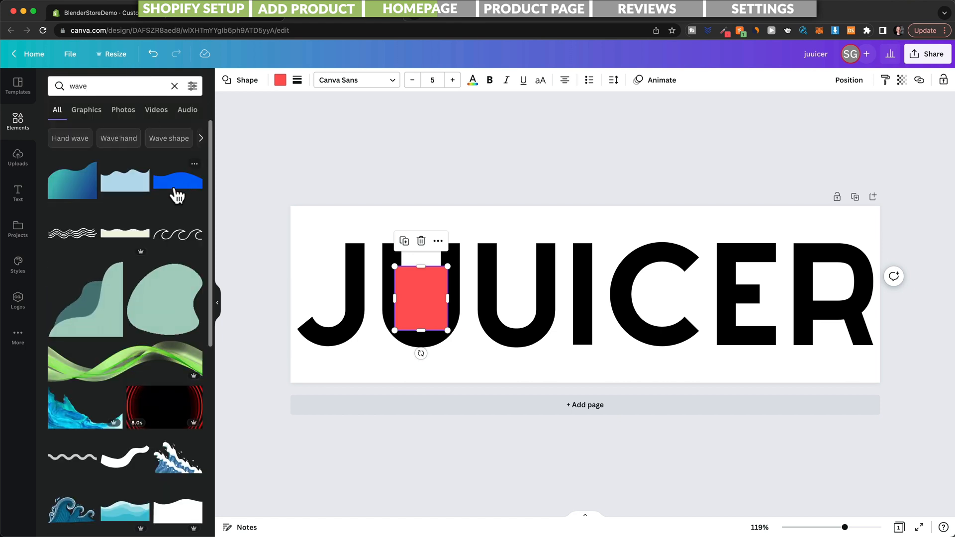
left_click(180, 194)
Shrink the wave onto the upper edge of the rectangle in the first U and color it the same coral red.
left_click_drag(577, 303, 546, 303)
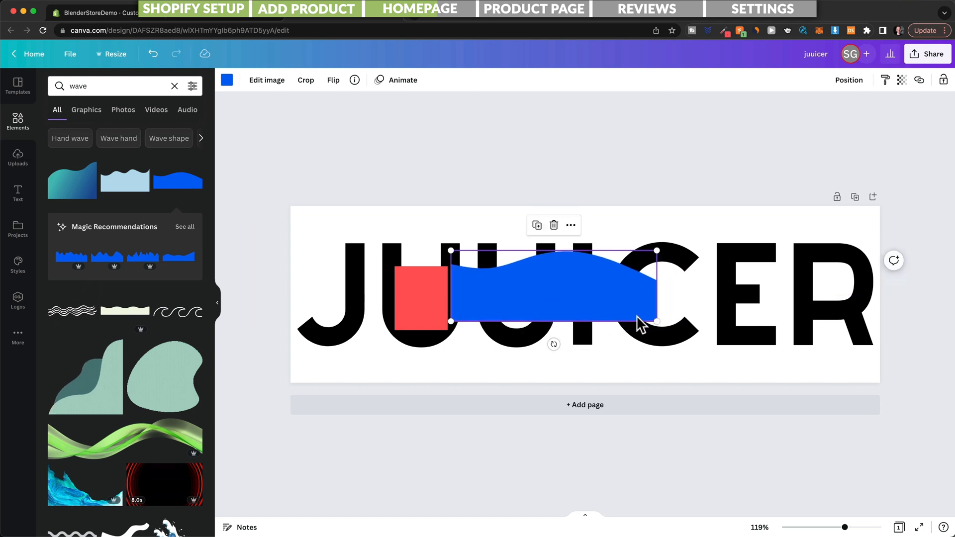
left_click_drag(633, 315, 450, 276)
left_click(453, 277)
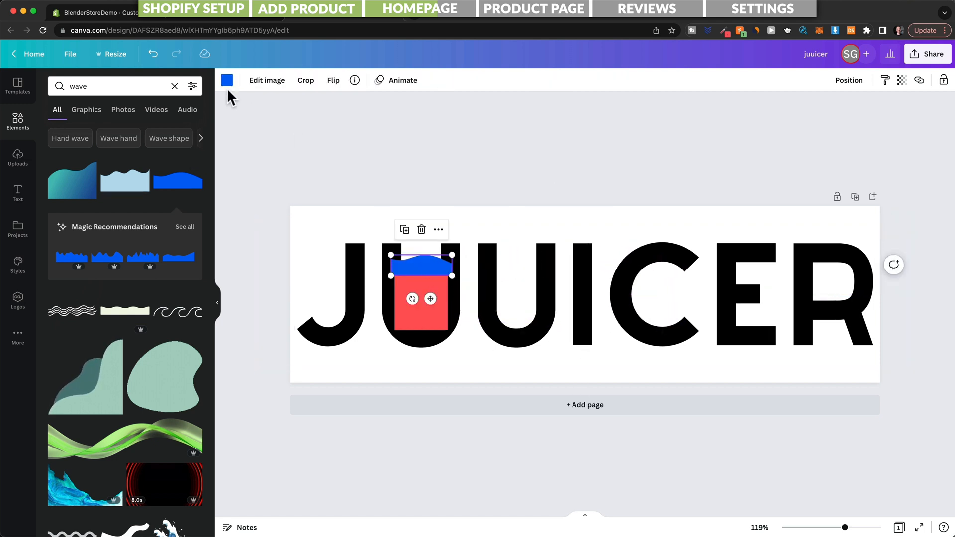
left_click(226, 80)
left_click(139, 132)
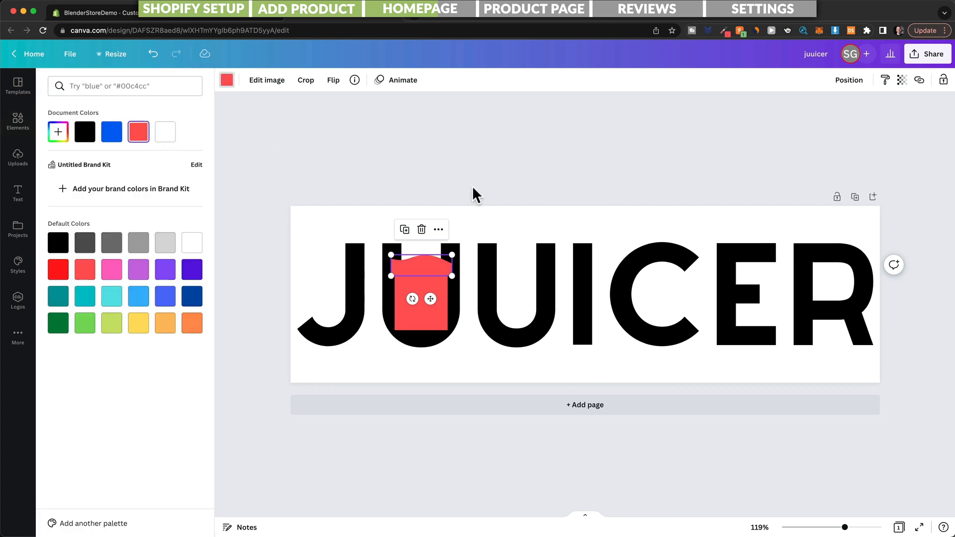
Duplicate the red rectangle and its wave and place the copies over the second U.
left_click_drag(431, 298, 514, 306)
left_click(435, 317)
key("super+v")
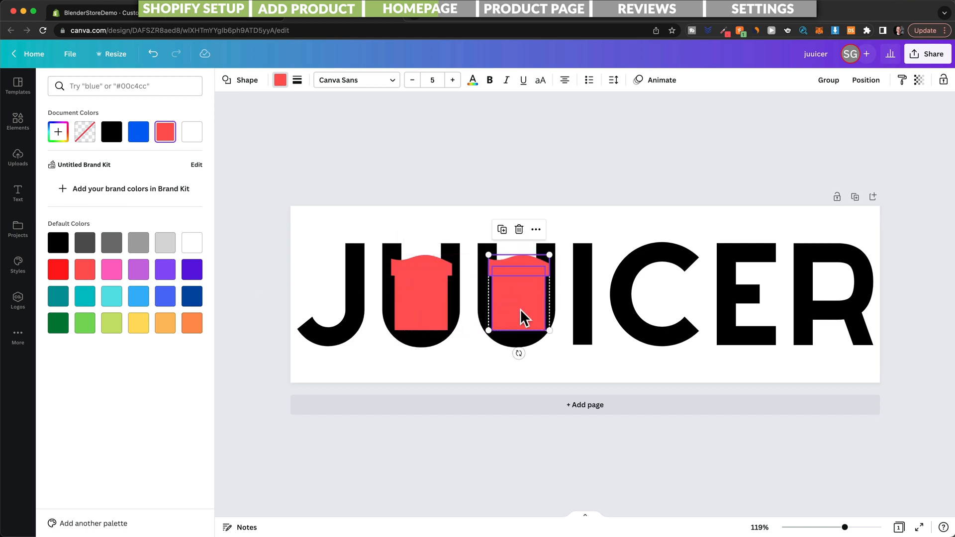
Change the color of the rectangle over the second U to yellow.
left_click(429, 304)
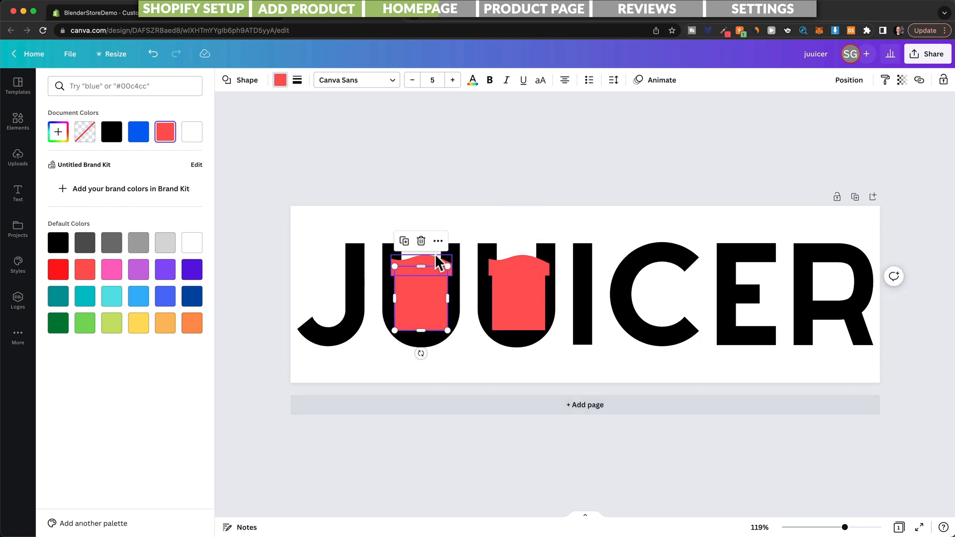
left_click(528, 296)
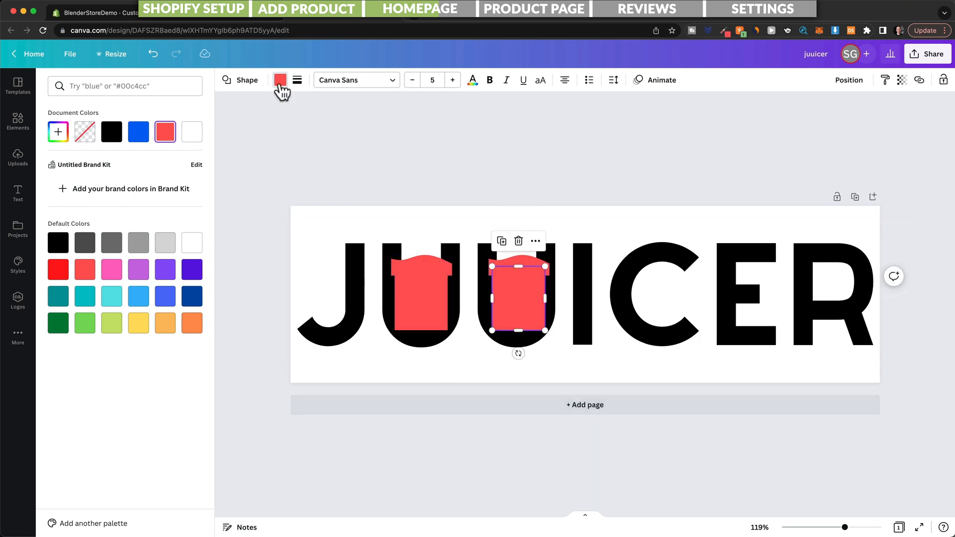
left_click(280, 80)
left_click(280, 81)
left_click(138, 324)
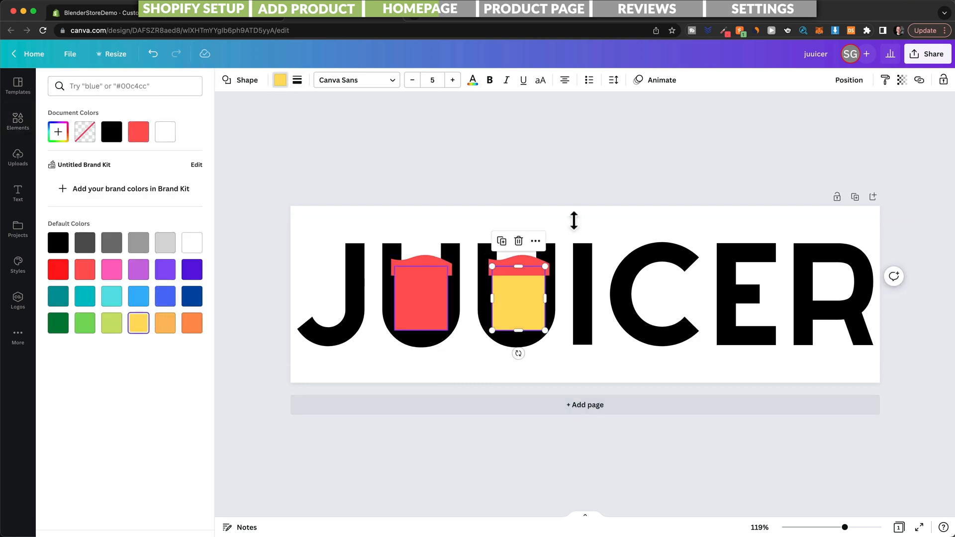
Recolor the wave over the second U to the same yellow as its rectangle.
left_click(522, 288)
left_click(518, 264)
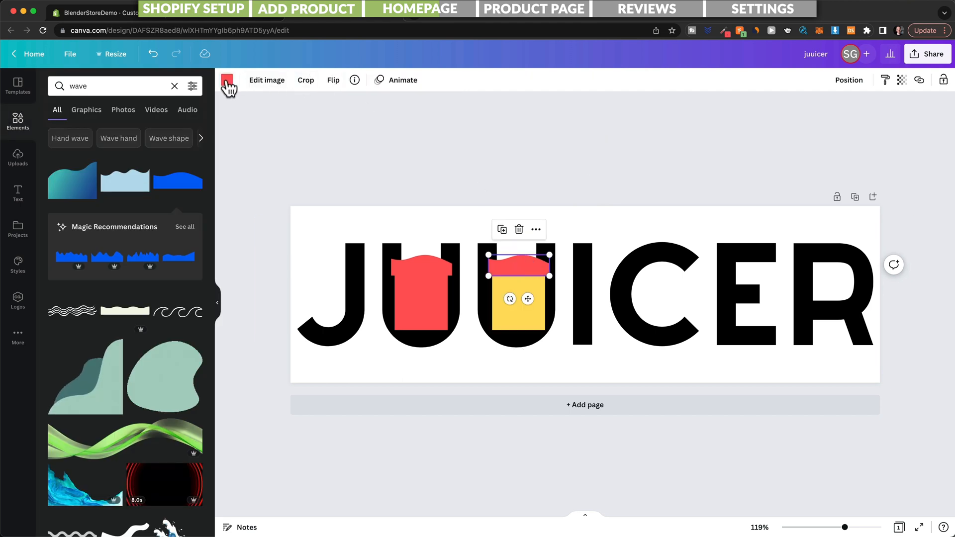
left_click(227, 88)
left_click(138, 323)
left_click(562, 430)
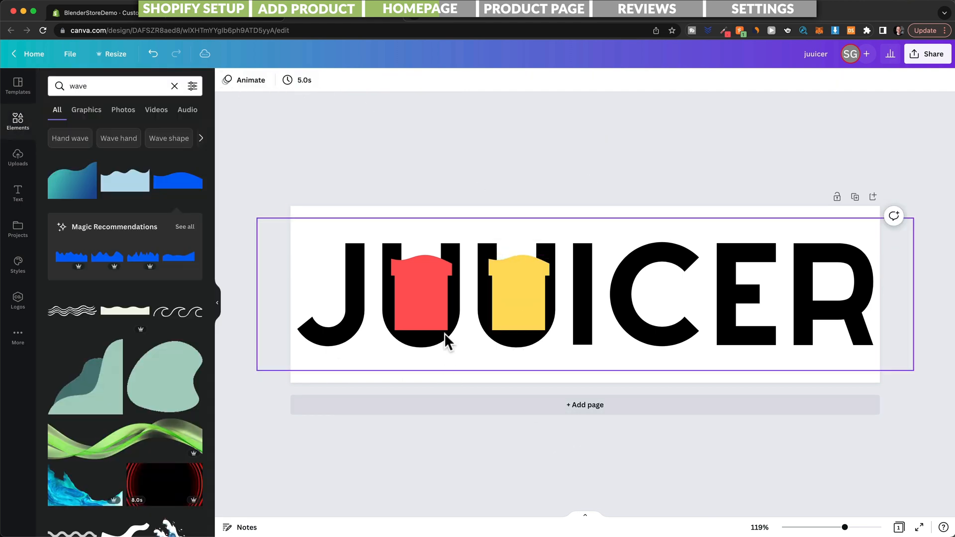
Send the red rectangle and wave backward together, behind the JUUICER text.
left_click(424, 264)
left_click(413, 310)
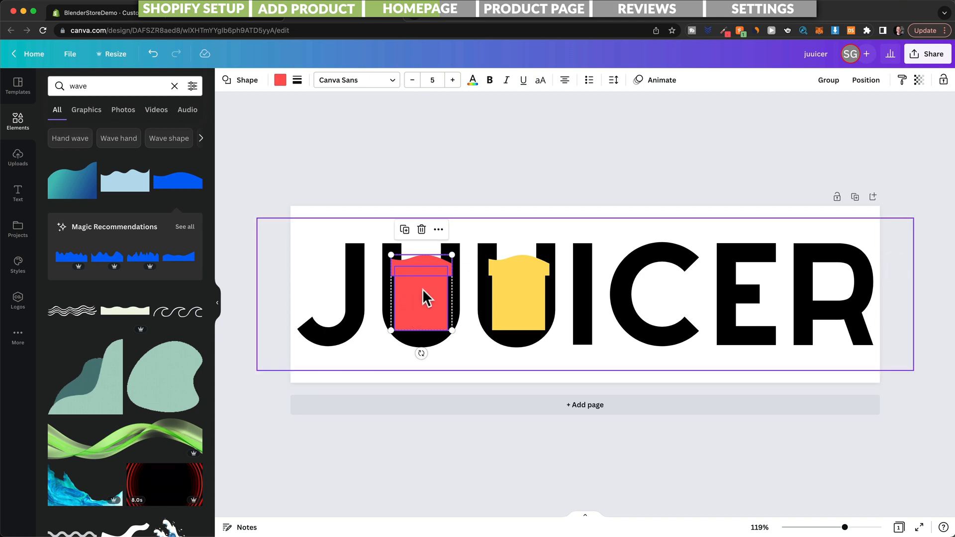
left_click(866, 81)
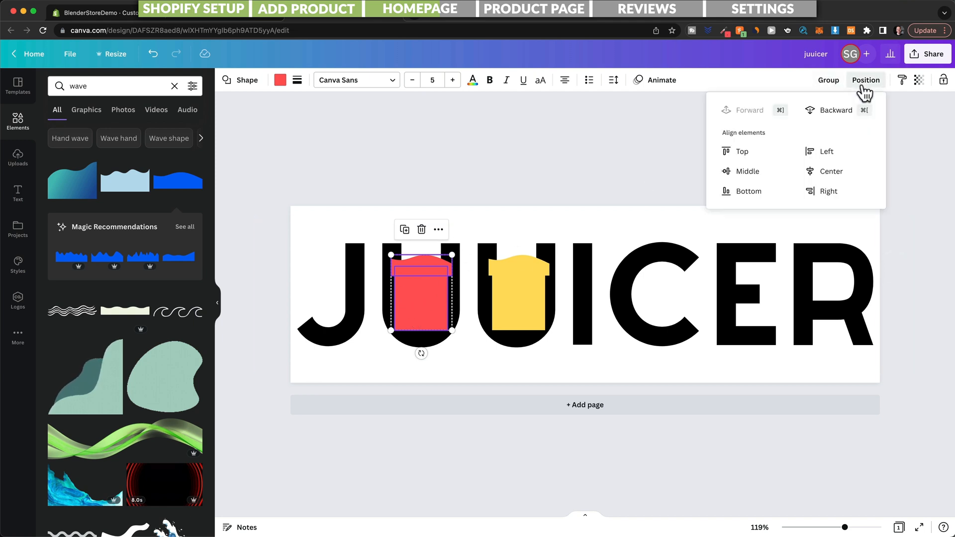
left_click(836, 110)
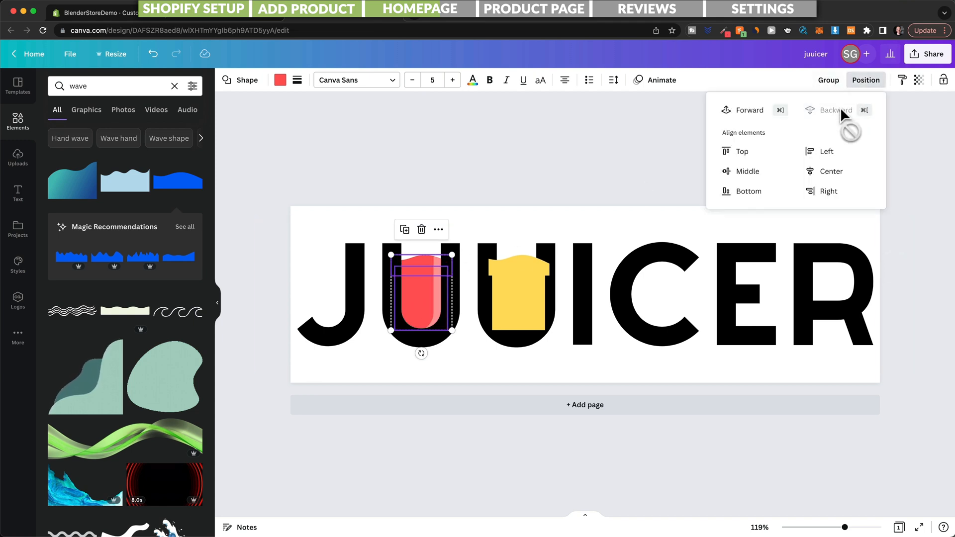
left_click(536, 150)
Send the yellow rectangle and wave backward together, behind the JUUICER text.
left_click(533, 268)
left_click(524, 289, "shift")
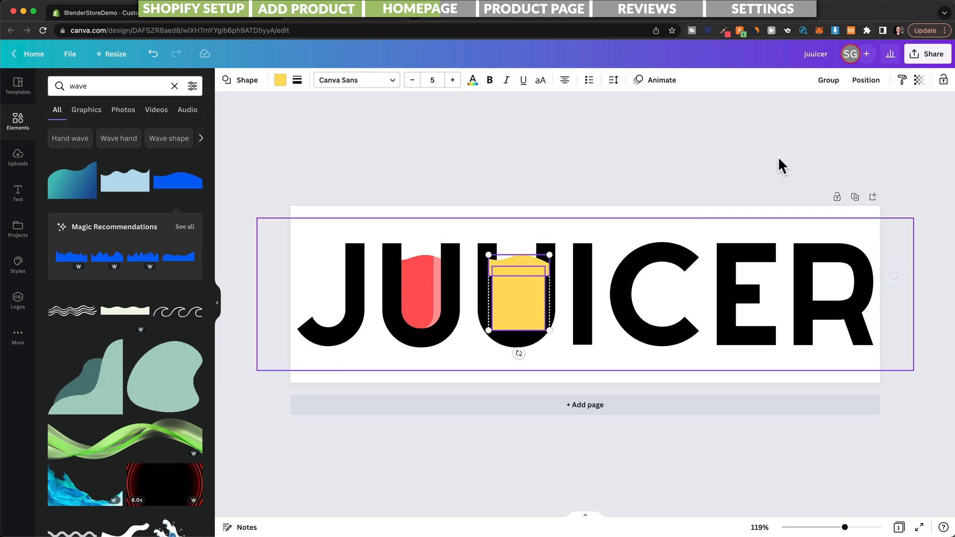
left_click(867, 80)
left_click(834, 110)
left_click(574, 141)
left_click(576, 141)
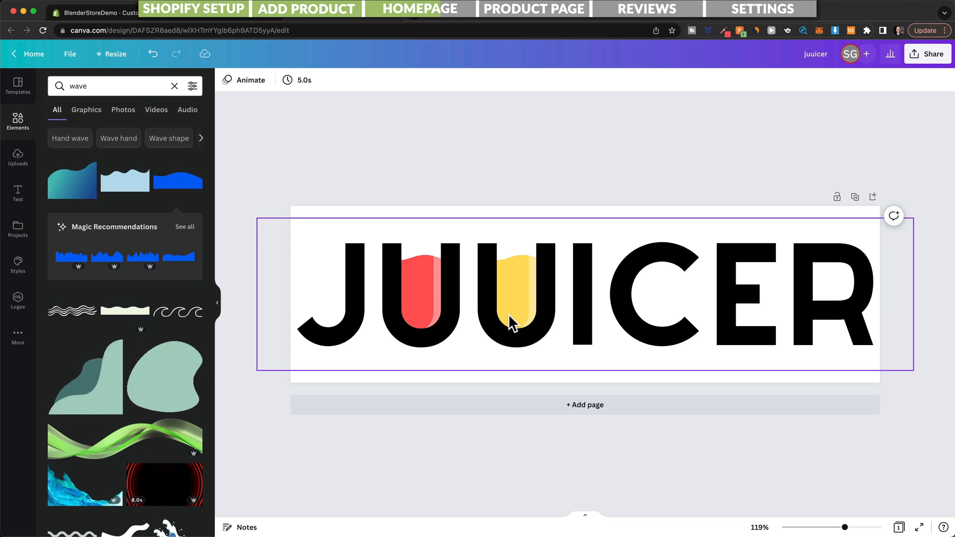
Search the elements library for "straw", add the solid bendy straw graphic and move it over the first U.
double_click(122, 85)
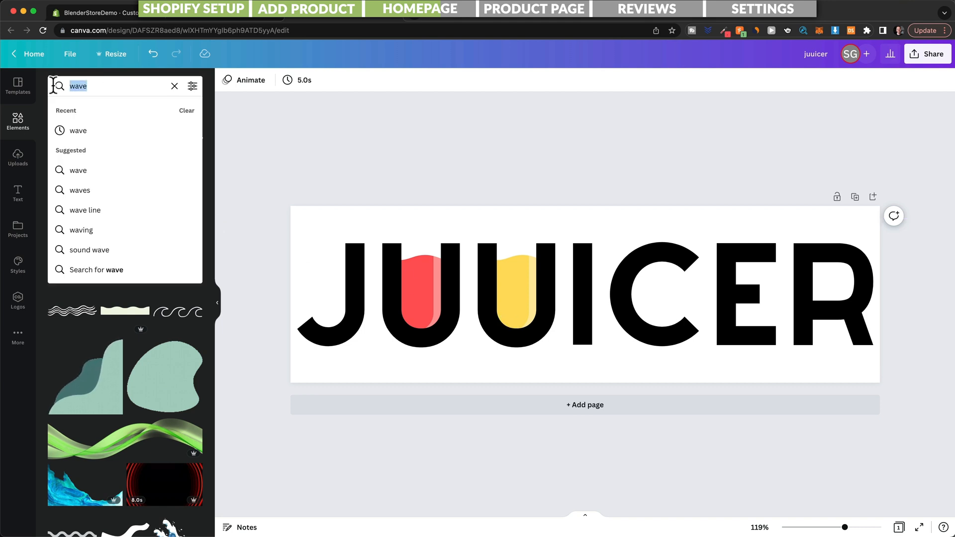
type("straw")
key("Return")
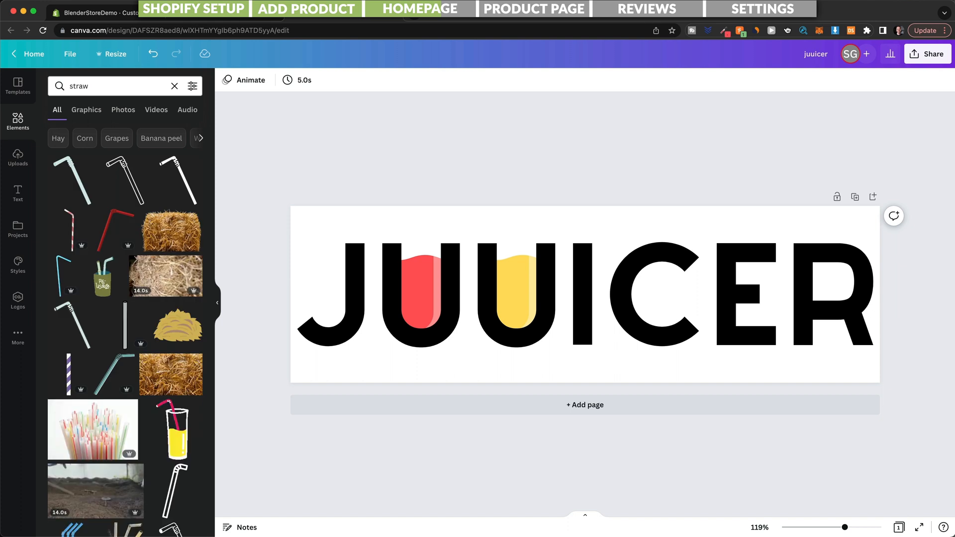
left_click(175, 172)
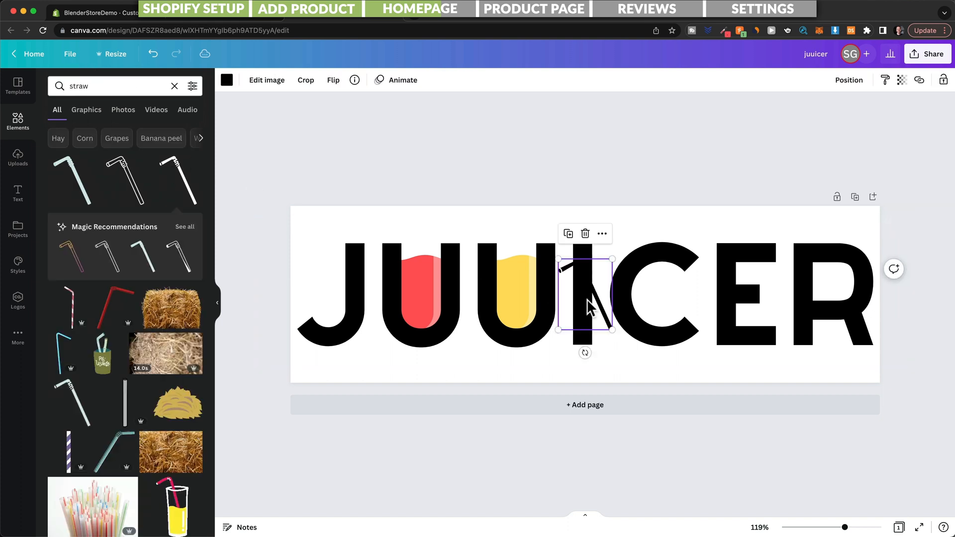
left_click_drag(603, 307, 454, 258)
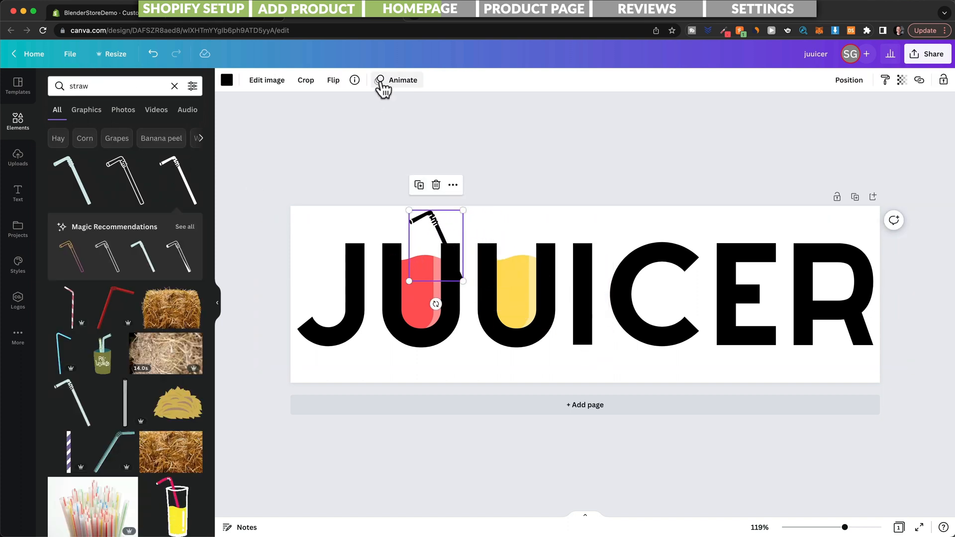
Flip the straw horizontally and rotate it nearly upright so it stands inside the first U.
left_click(337, 88)
left_click(363, 111)
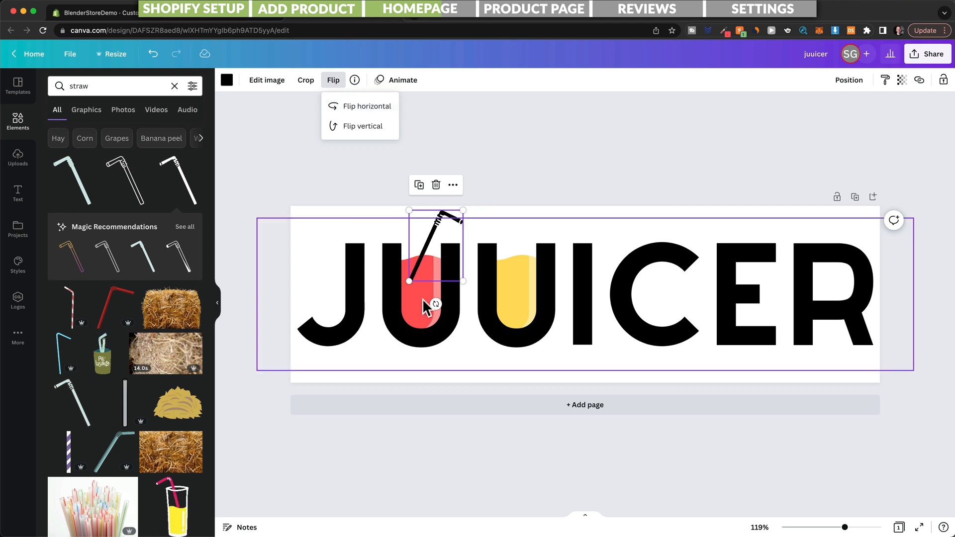
left_click(436, 303)
left_click_drag(436, 304, 460, 312)
left_click(477, 192)
Duplicate the straw into the second U, mirrored and tilted to face the first one, and send it backward behind the yellow liquid.
left_click(446, 230)
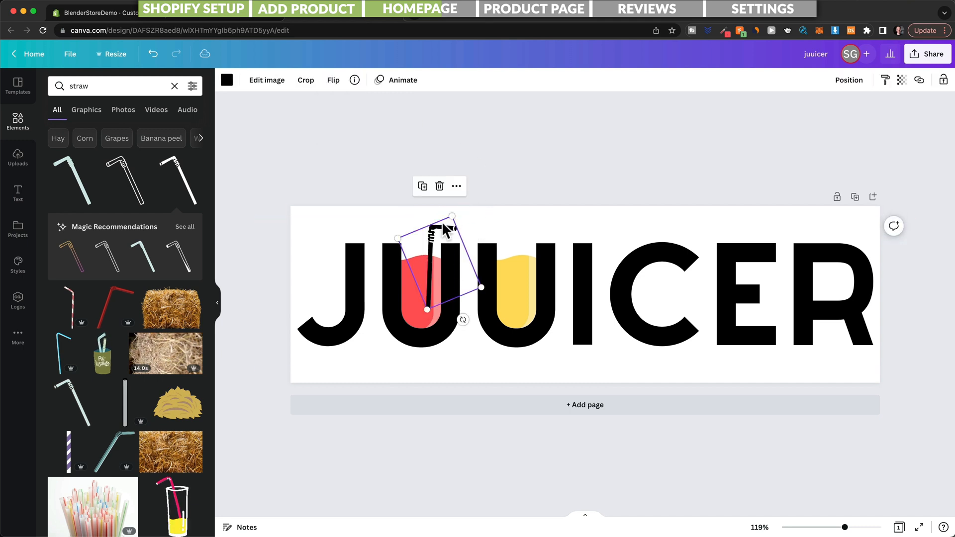
left_click_drag(446, 230, 510, 232)
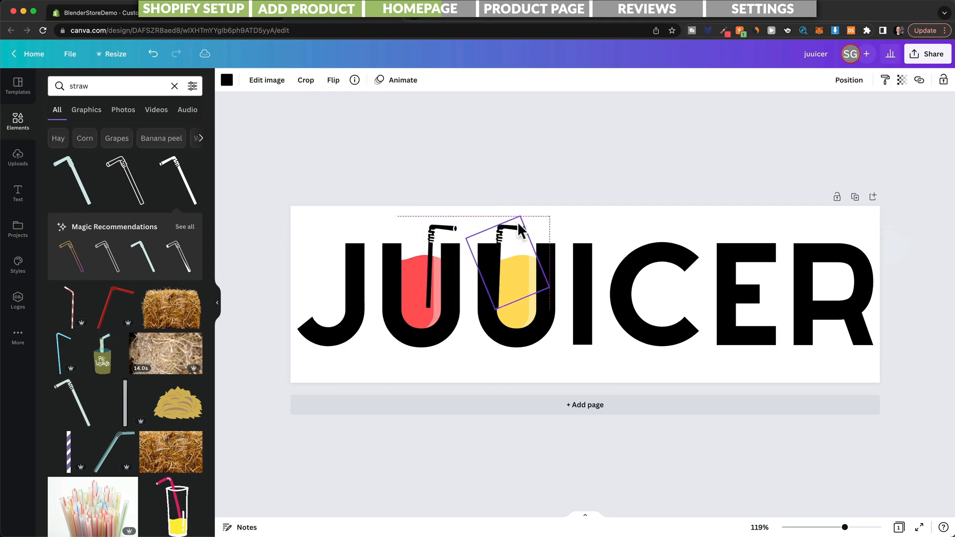
left_click(864, 81)
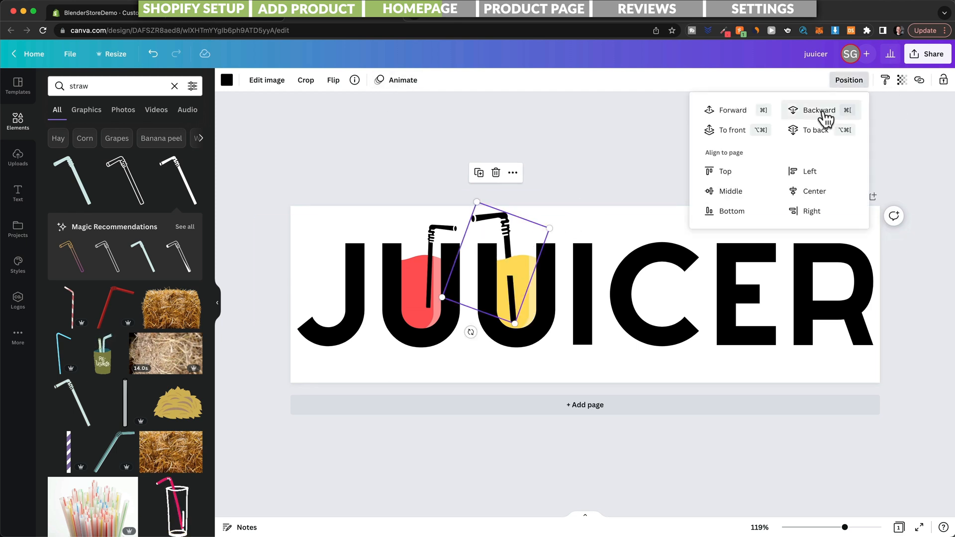
left_click(826, 116)
left_click(590, 208)
scroll(634, 334, "down", 5)
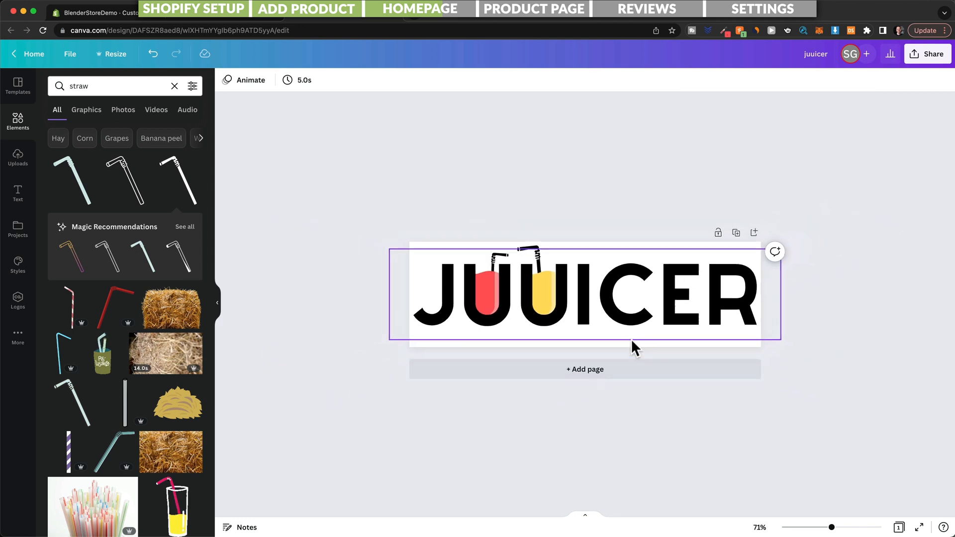
Download the finished JUUICER logo as a PNG with a transparent background.
scroll(634, 338, "down", 1)
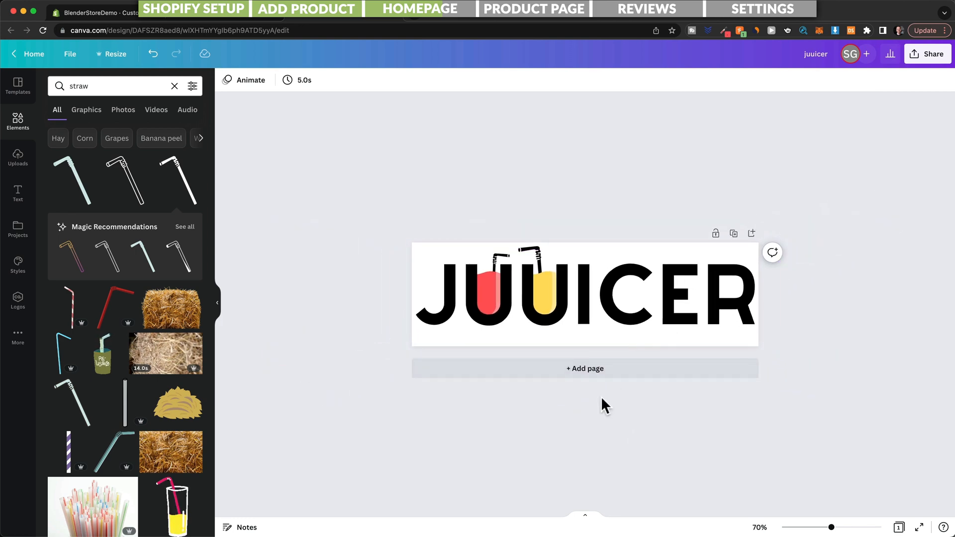
scroll(601, 397, "up", 4)
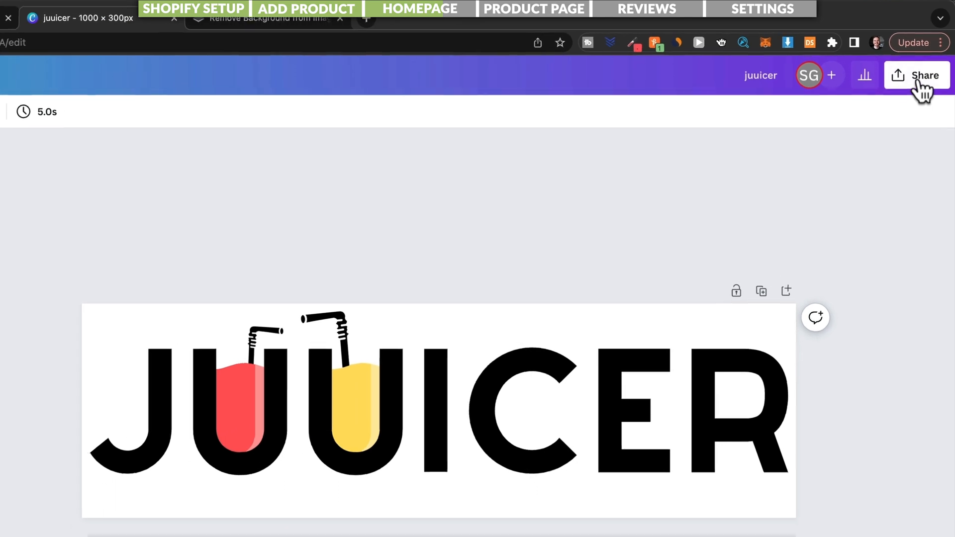
left_click(928, 53)
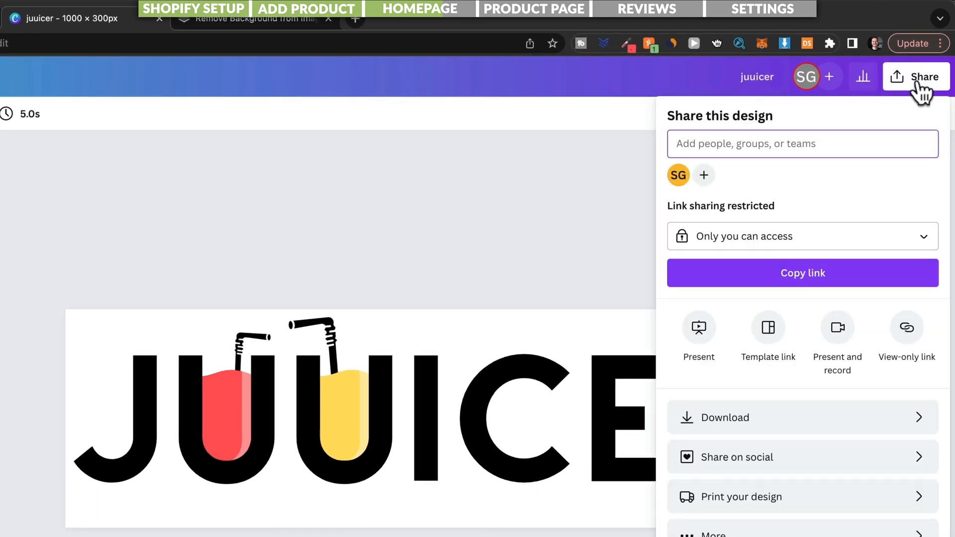
left_click(787, 417)
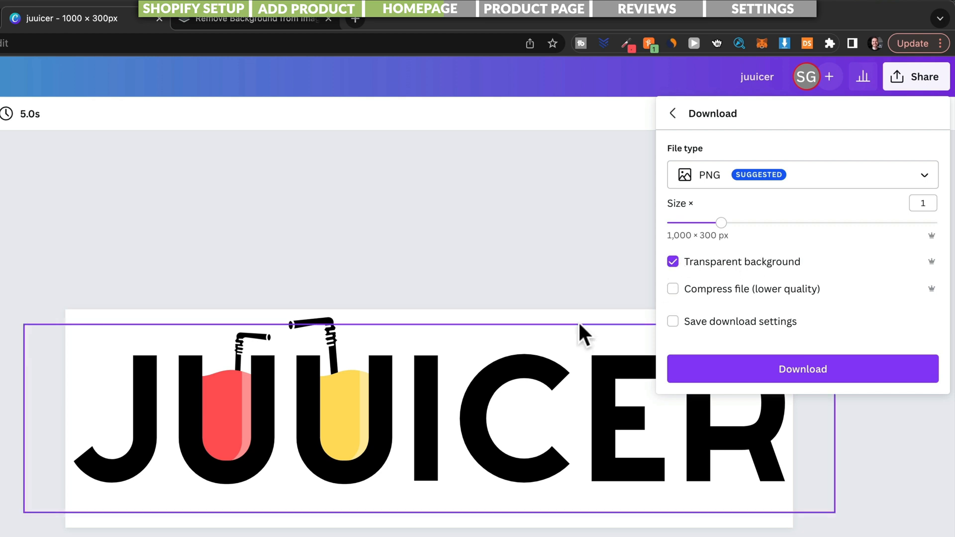
left_click(258, 19)
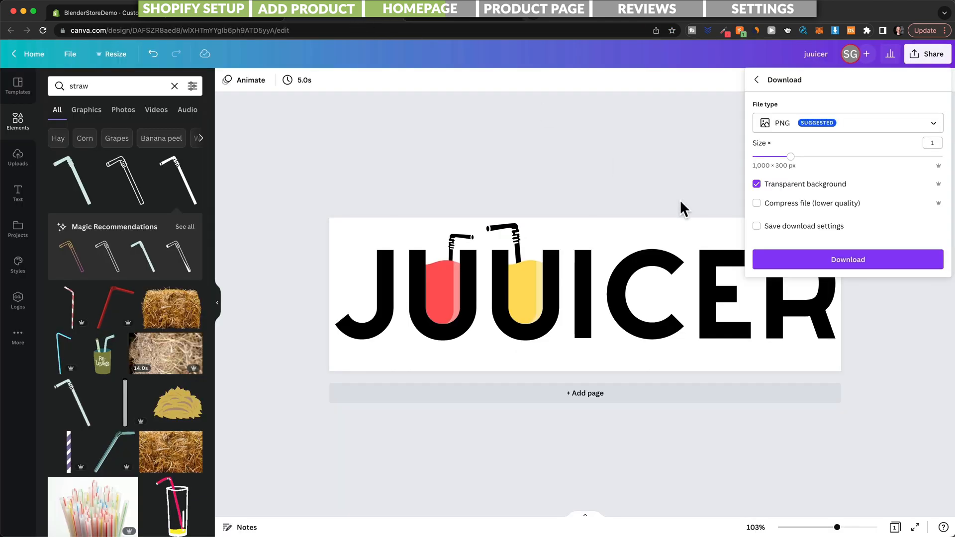
In the Shopify theme editor, upload juuicer.png as the header's logo image, set its custom width to 190px and save.
left_click(135, 13)
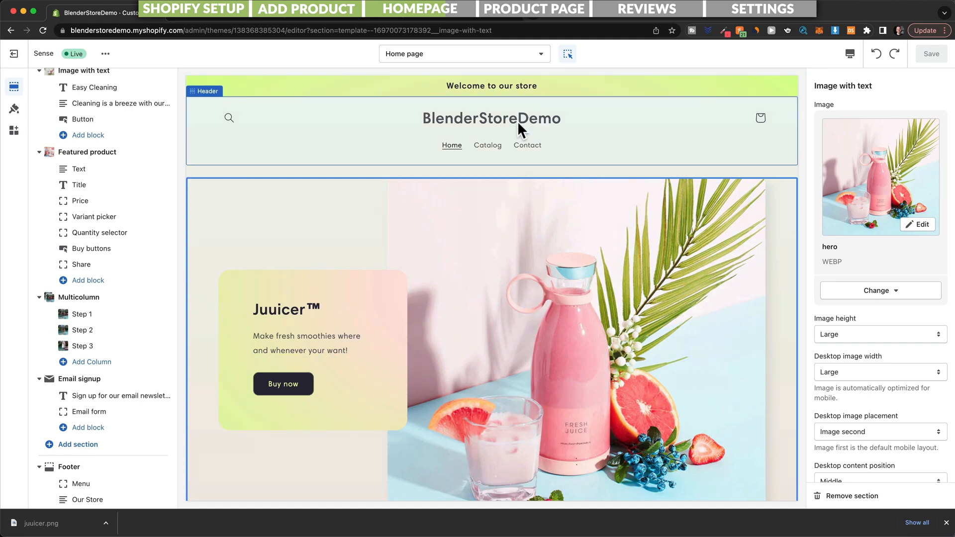
left_click(552, 112)
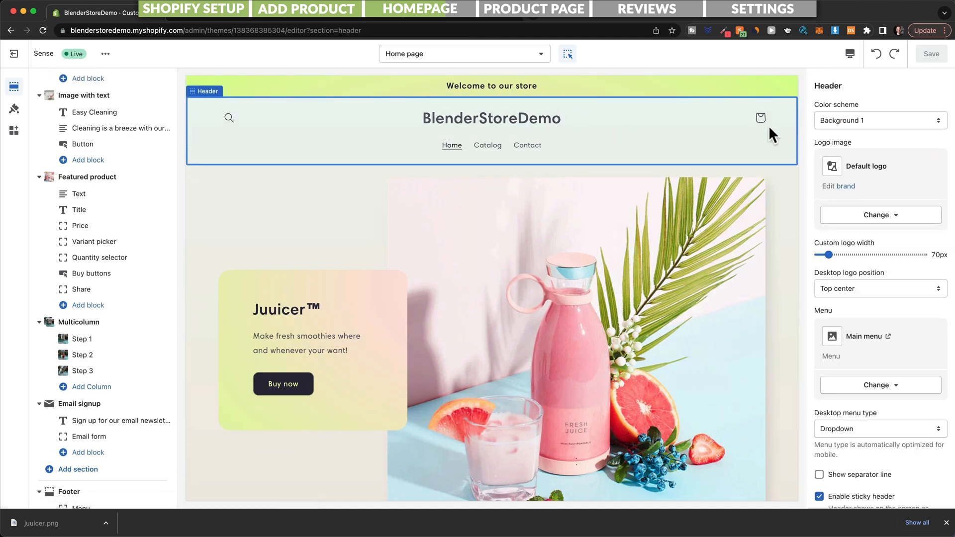
left_click(882, 219)
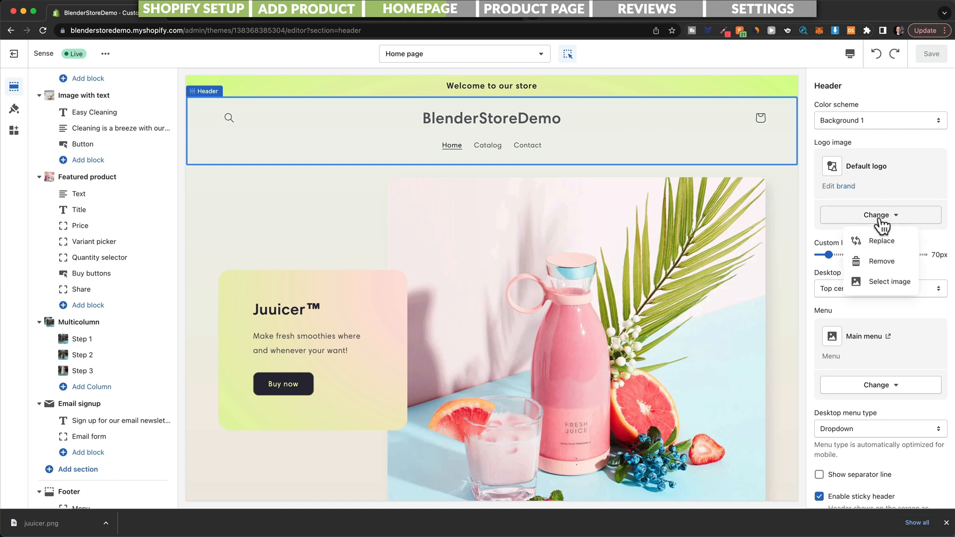
left_click(880, 281)
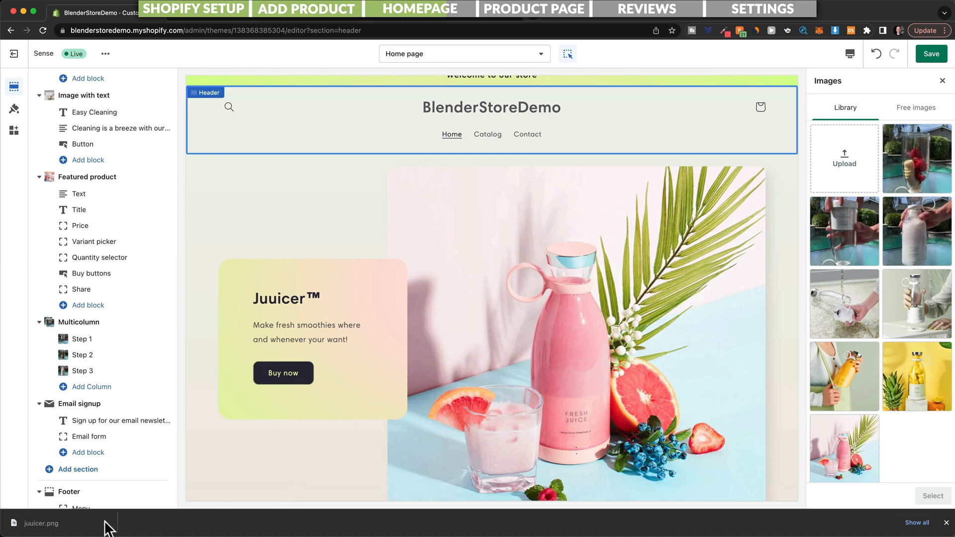
left_click_drag(106, 526, 869, 164)
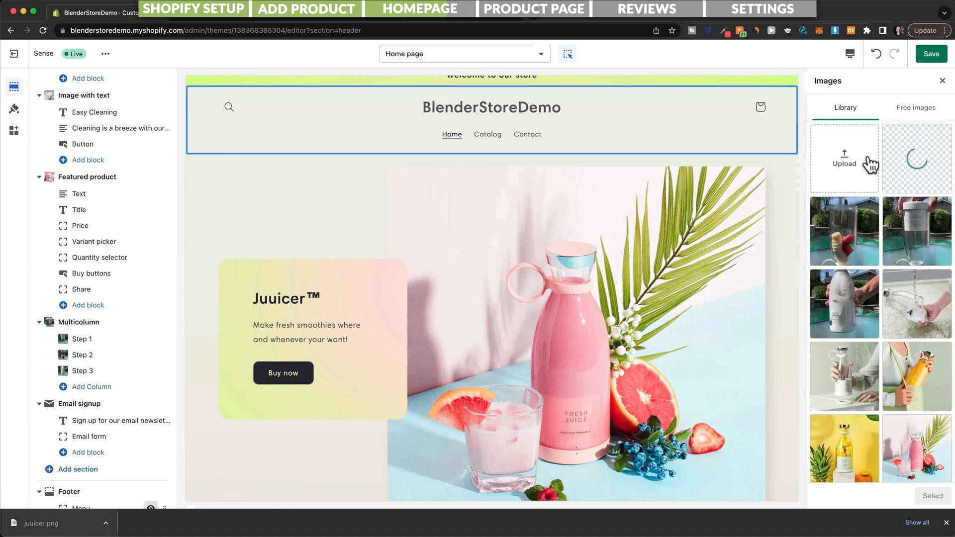
left_click(932, 496)
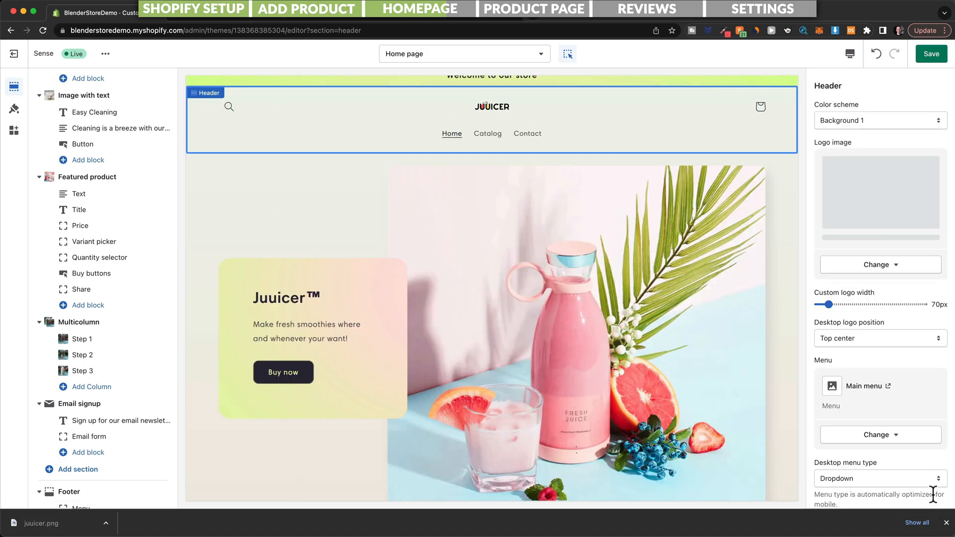
left_click_drag(829, 288, 889, 287)
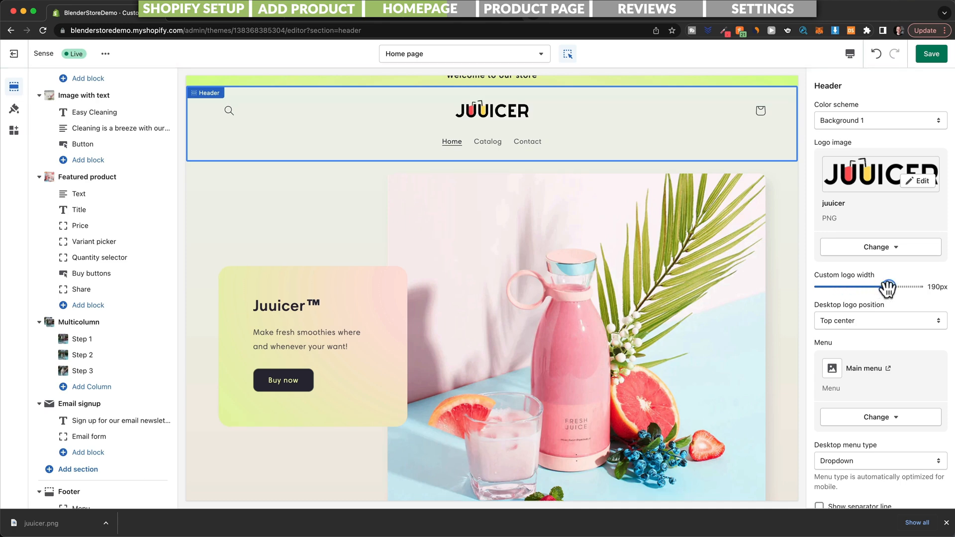
key("super+s")
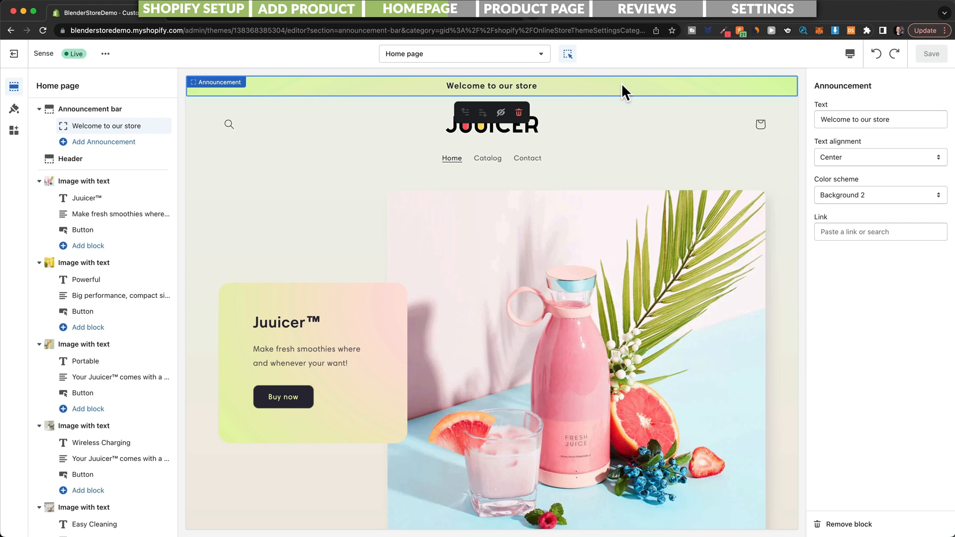
Change the announcement bar text to "TODAY ONLY: 33% OFF + FREE SHIPPING".
left_click_drag(895, 119, 813, 118)
type("TODAY ONLY: 33% OFF + FREE SHIPPING")
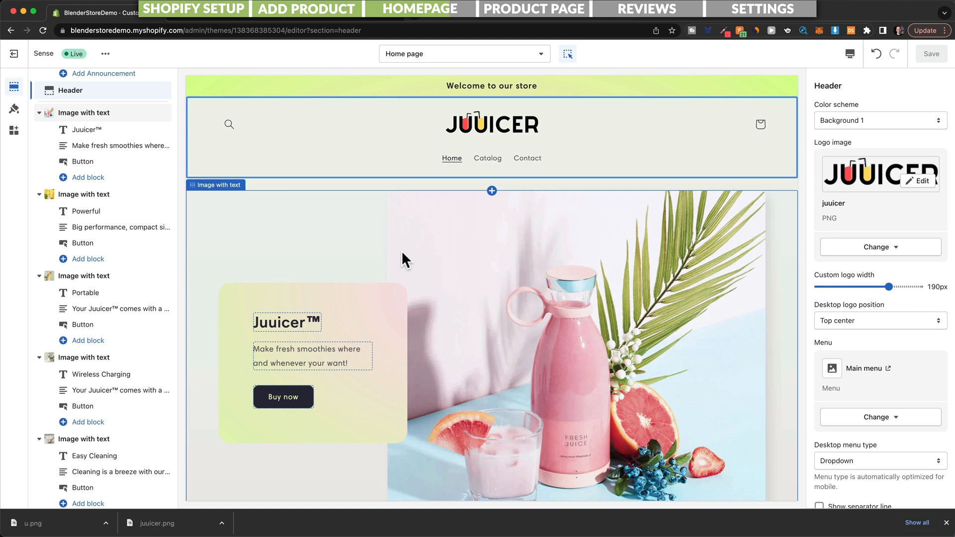
View the live storefront to check its browser tab icon, and return to the theme editor.
left_click(106, 54)
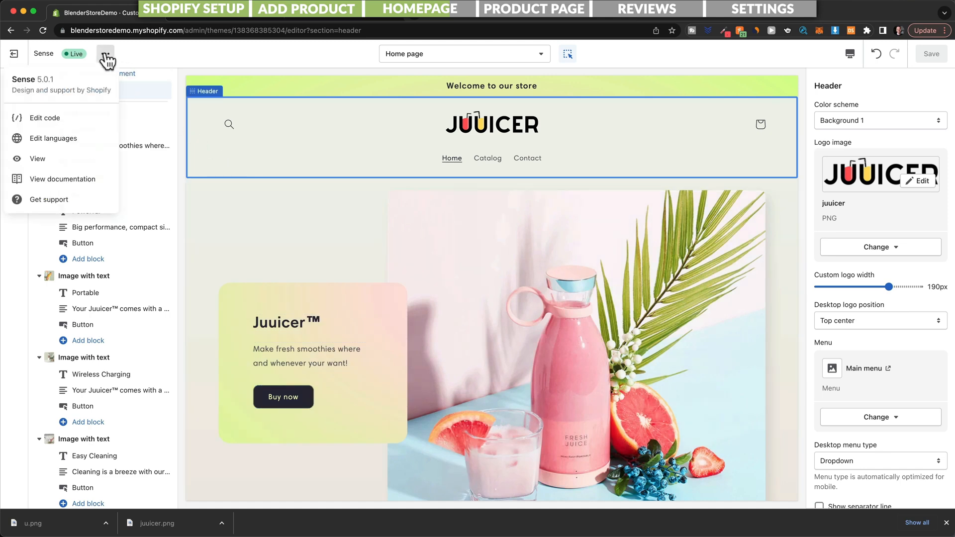
left_click(88, 152)
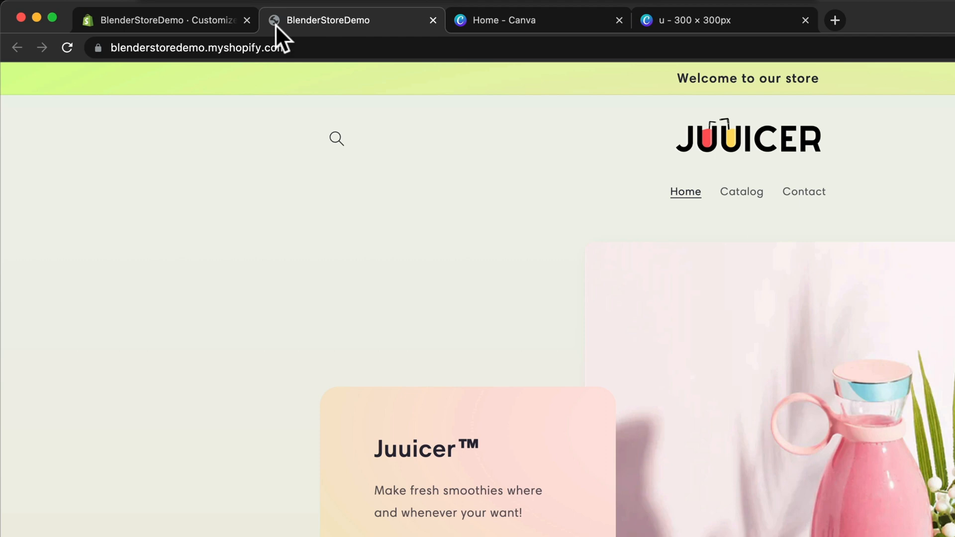
left_click(184, 20)
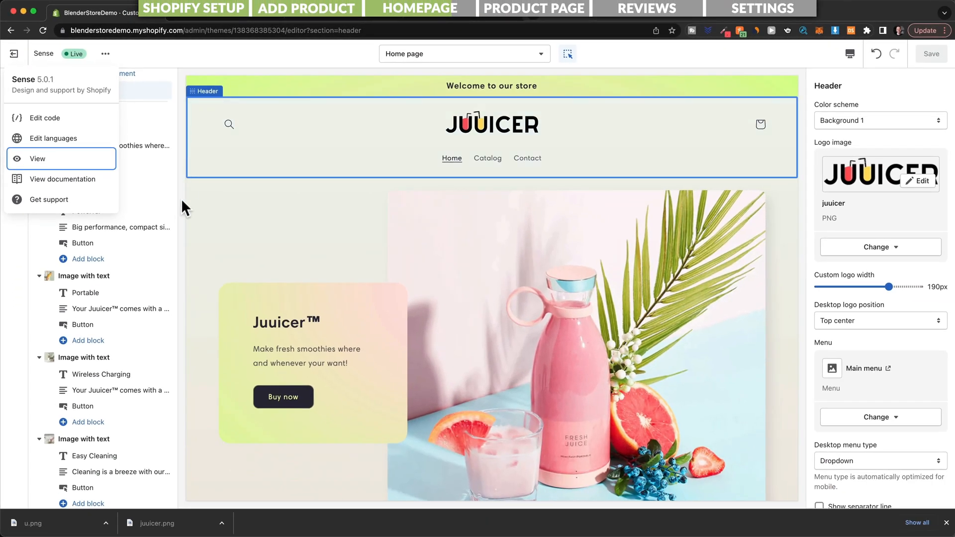
left_click(181, 201)
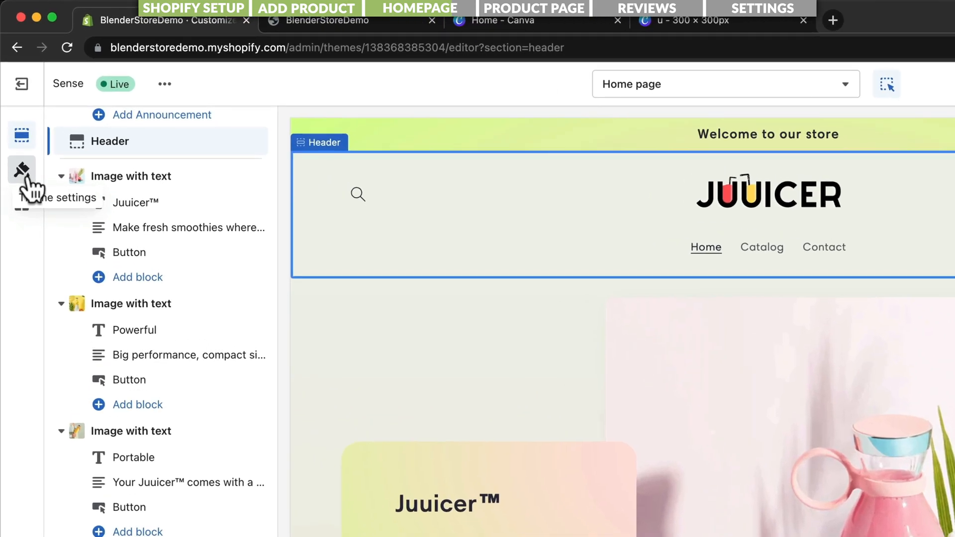
Upload u.png as the store's favicon image in the theme settings and save.
left_click(25, 173)
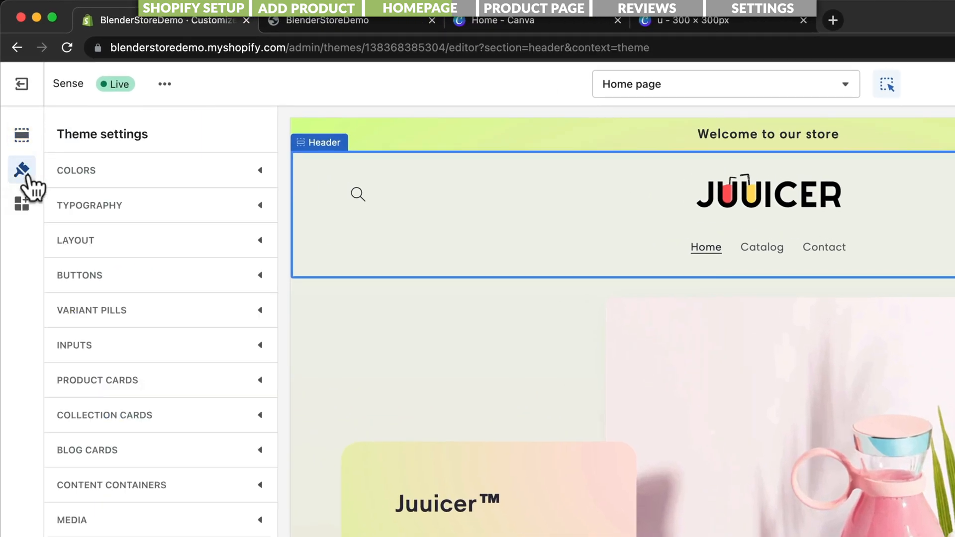
scroll(176, 475, "down", 3)
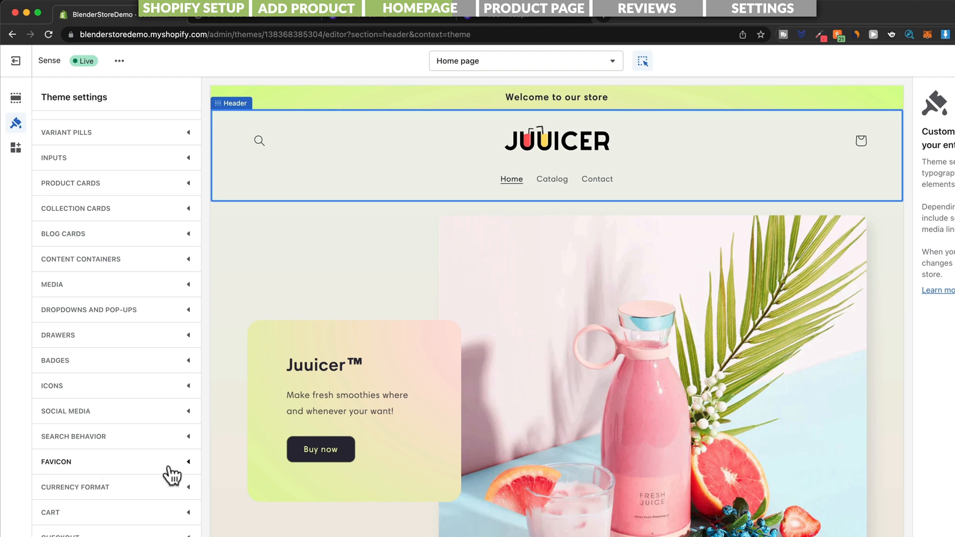
left_click(171, 473)
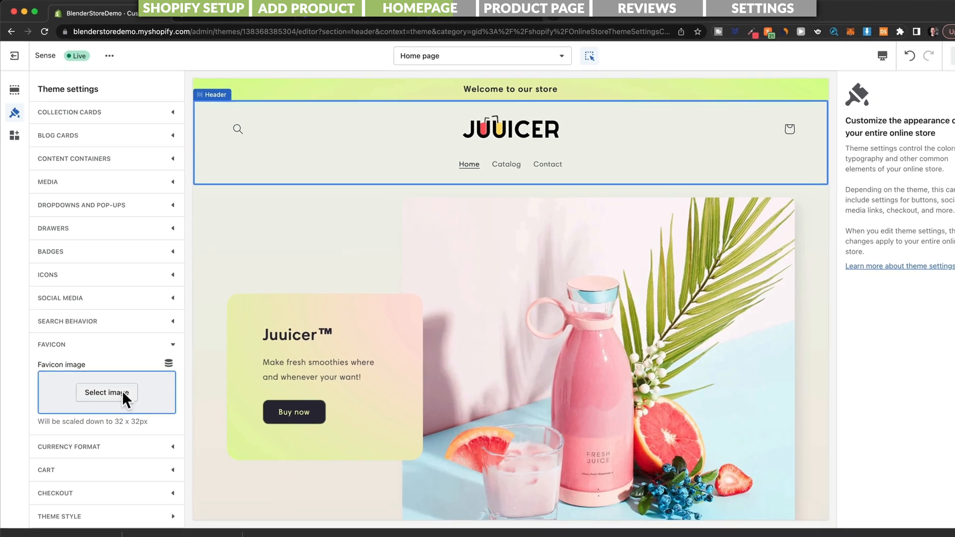
left_click(133, 431)
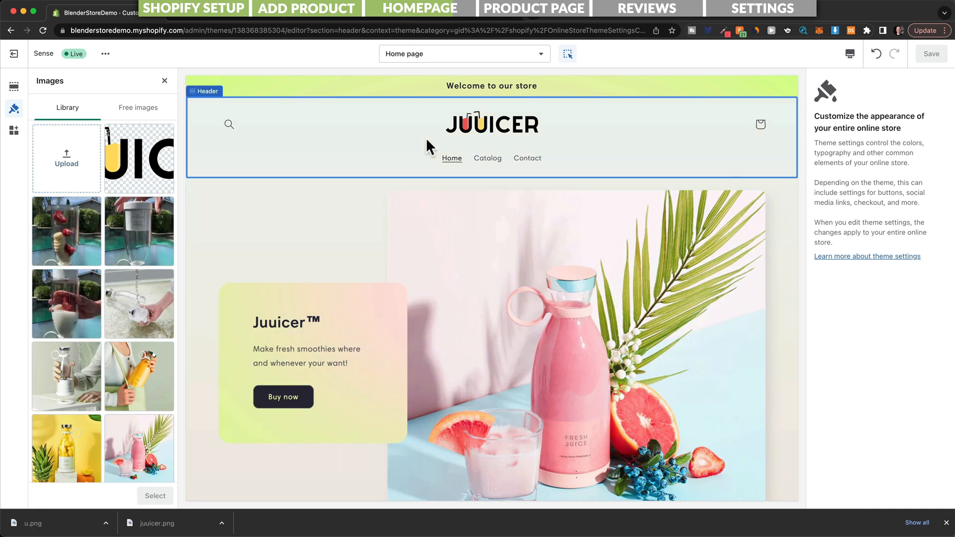
left_click_drag(94, 522, 79, 166)
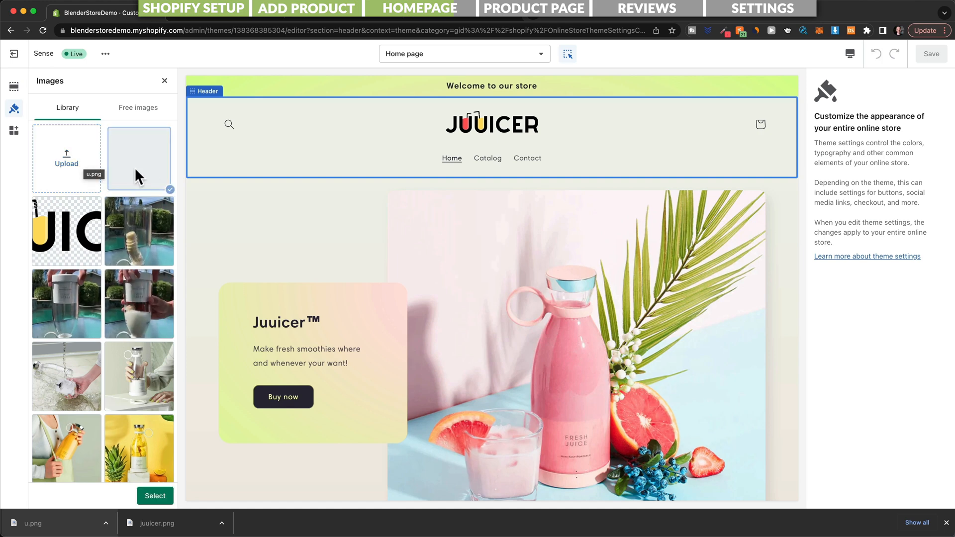
left_click(152, 496)
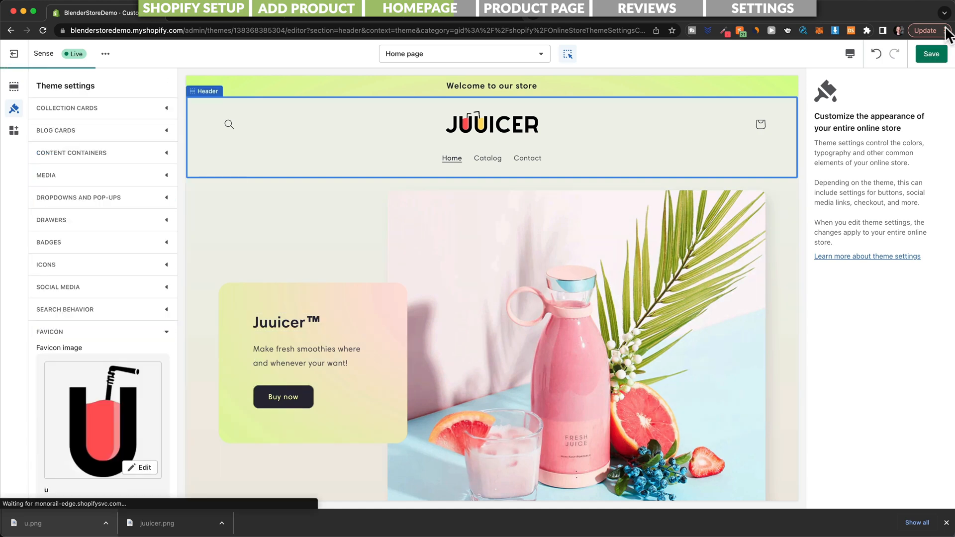
left_click(933, 54)
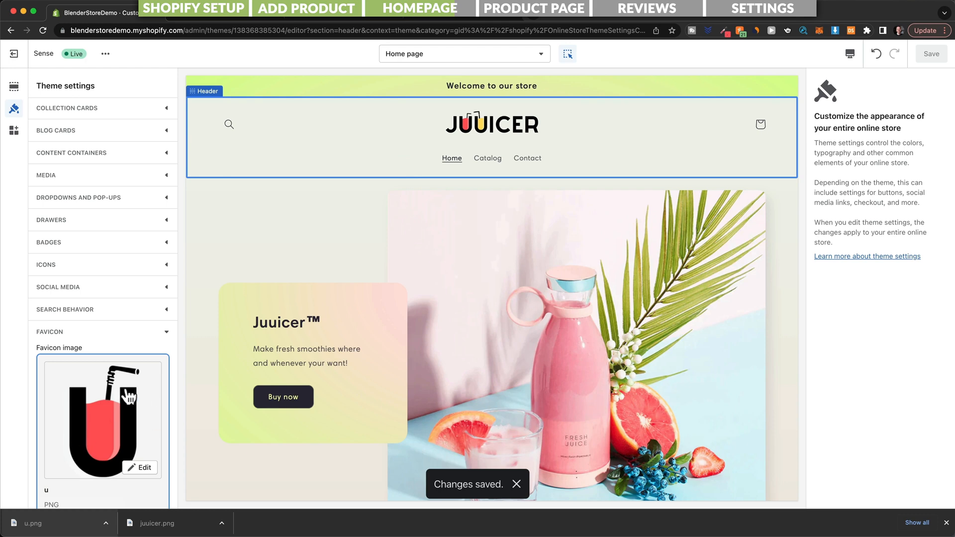
Switch to the live storefront and reload it to check the new favicon.
scroll(165, 348, "up", 3)
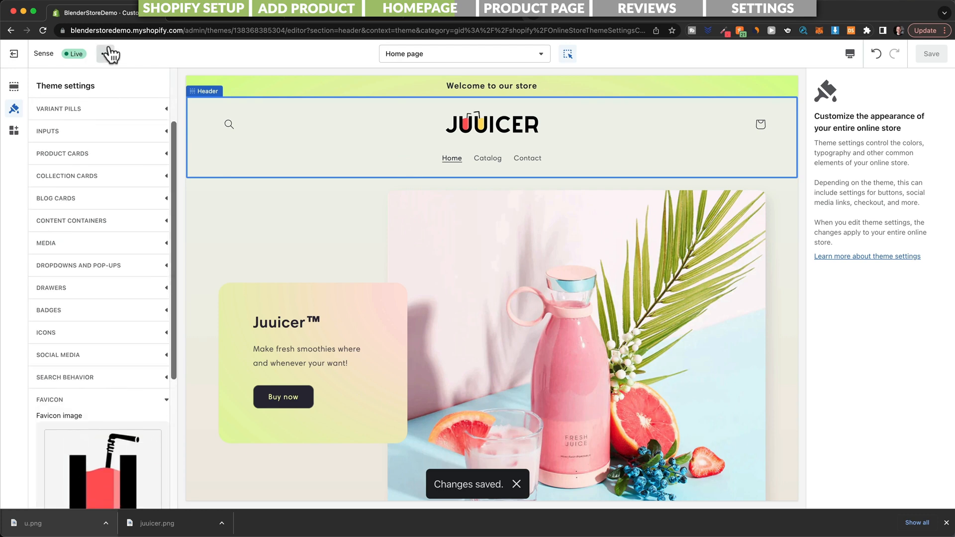
left_click(197, 13)
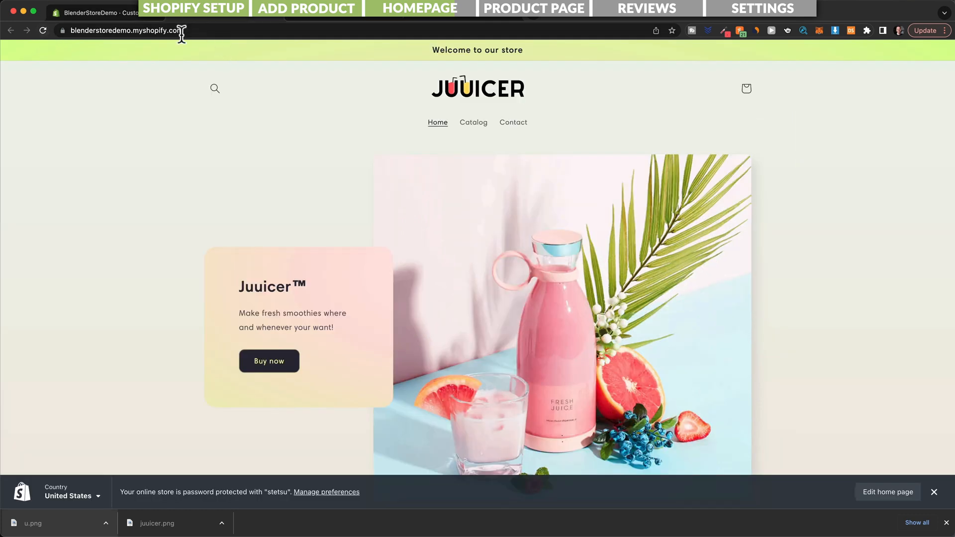
left_click(44, 31)
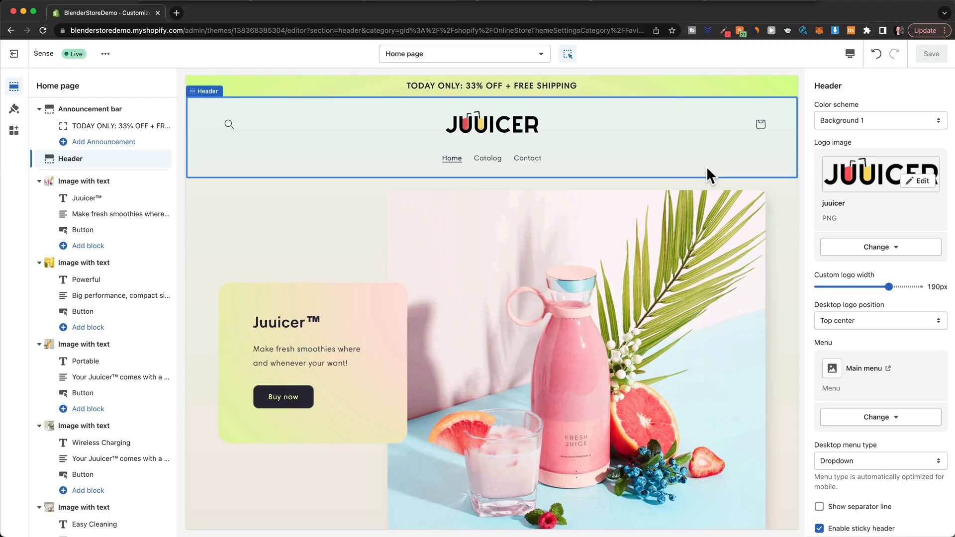
Remove the "Our Store" and "Our Promise" text blocks from the home page footer.
scroll(707, 166, "down", 3)
scroll(672, 302, "down", 20)
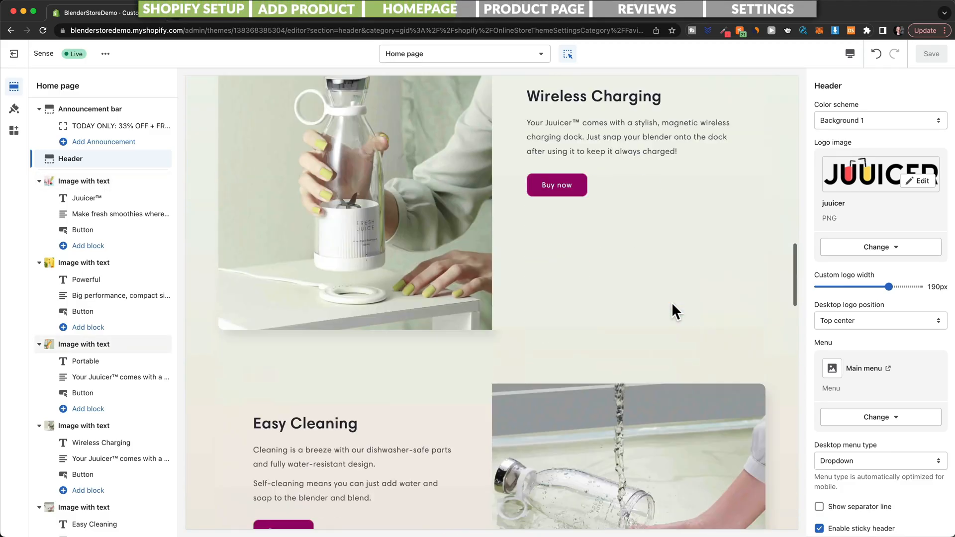
scroll(674, 306, "down", 15)
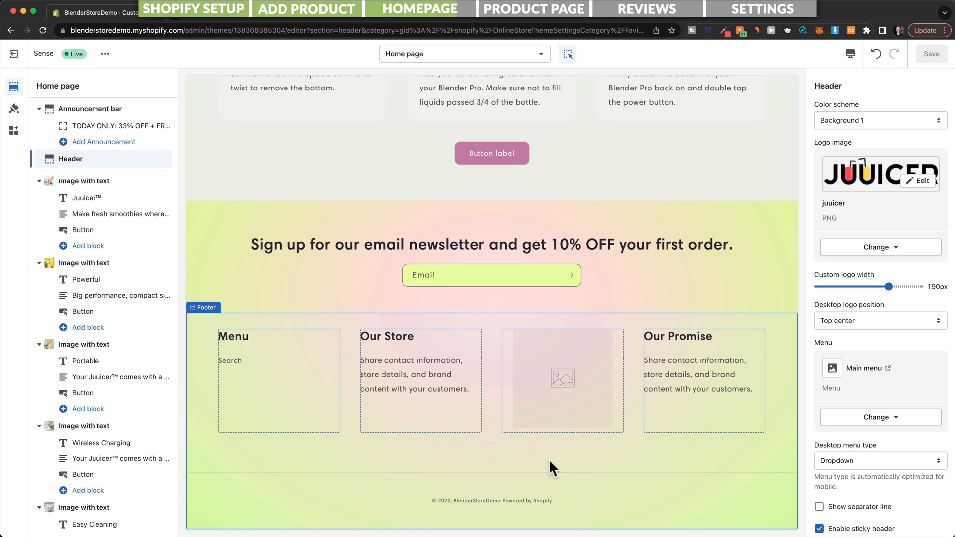
left_click(473, 380)
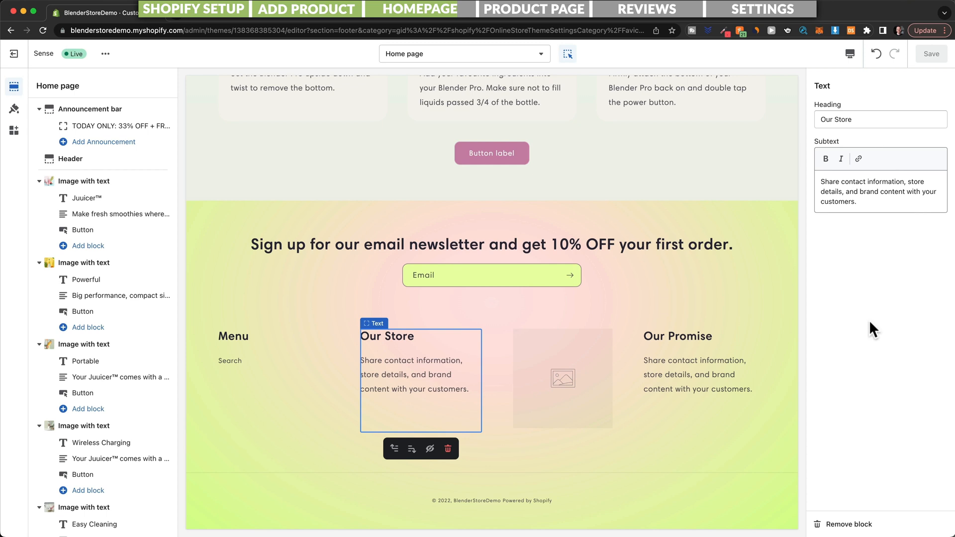
left_click(448, 449)
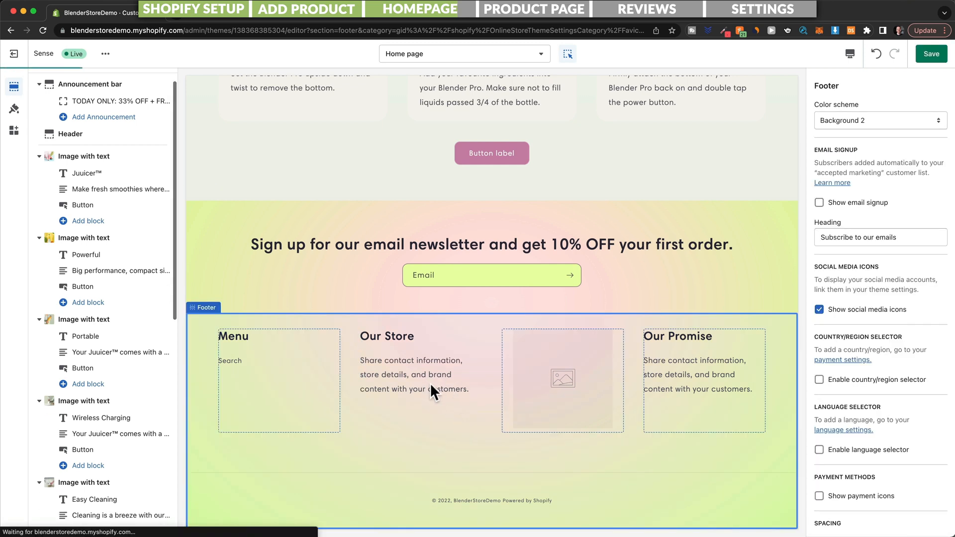
left_click(711, 381)
left_click(710, 443)
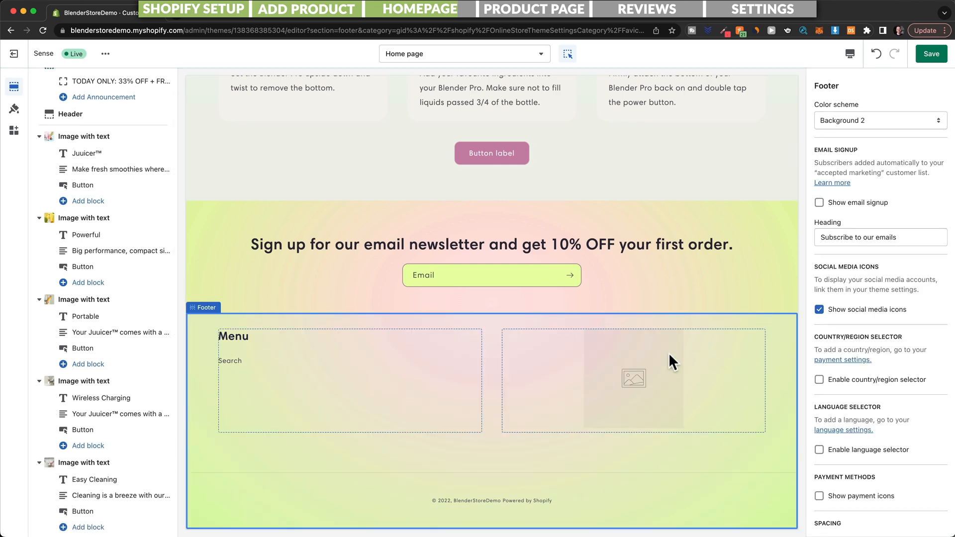
Set the footer's image block to the juuicer logo from the image library and save the theme.
left_click(650, 387)
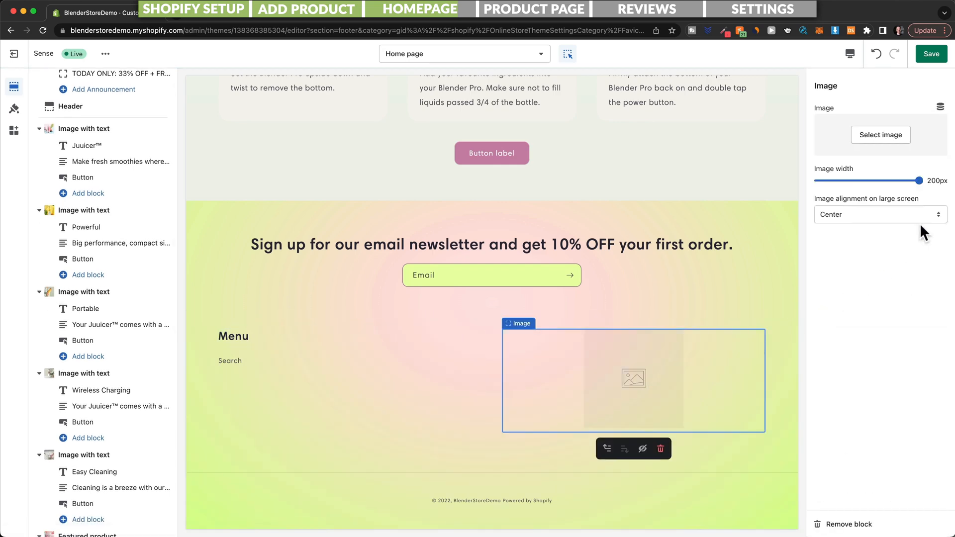
left_click(882, 135)
left_click(847, 239)
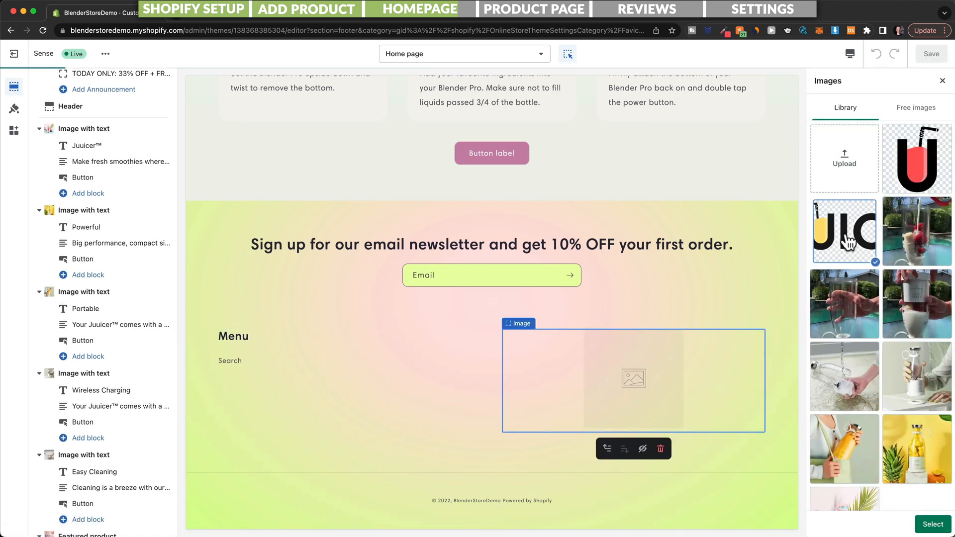
left_click(933, 524)
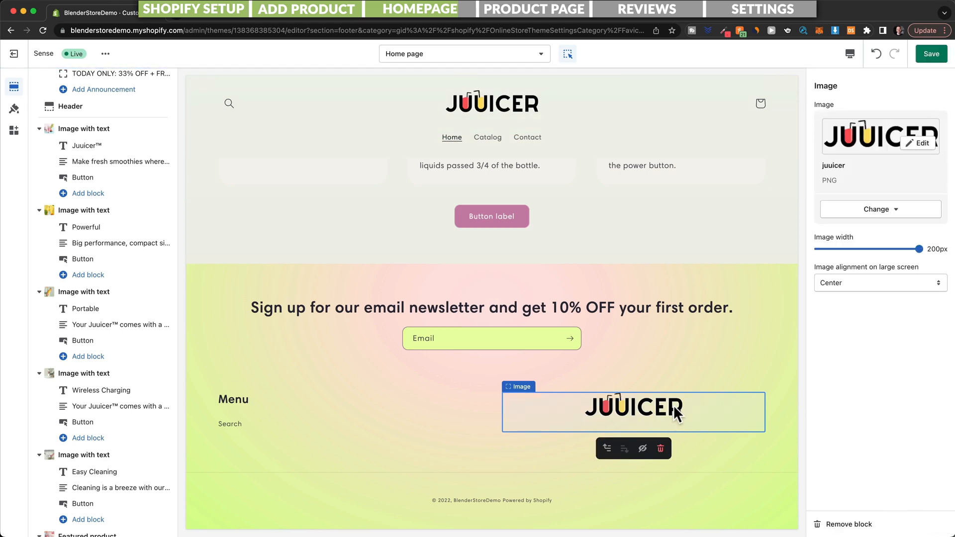
left_click(246, 415)
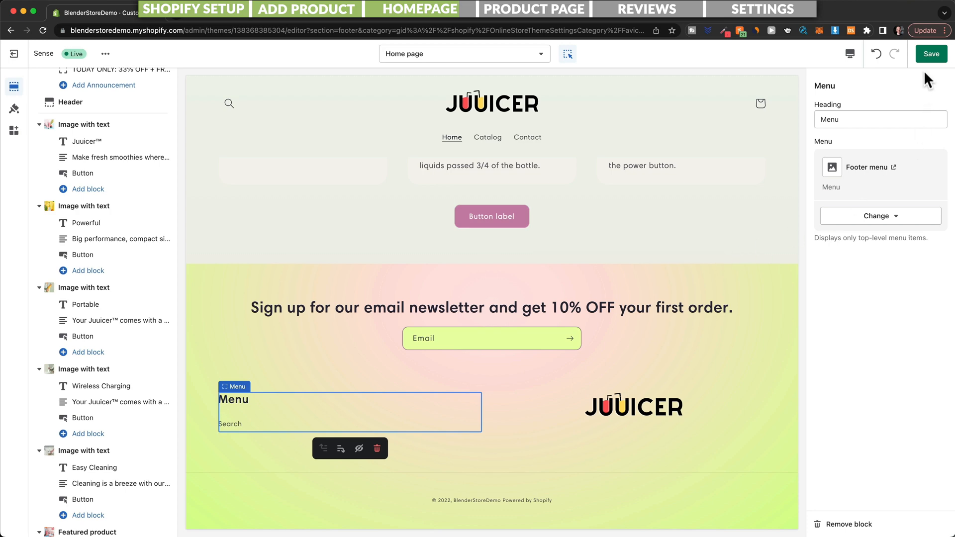
left_click(925, 54)
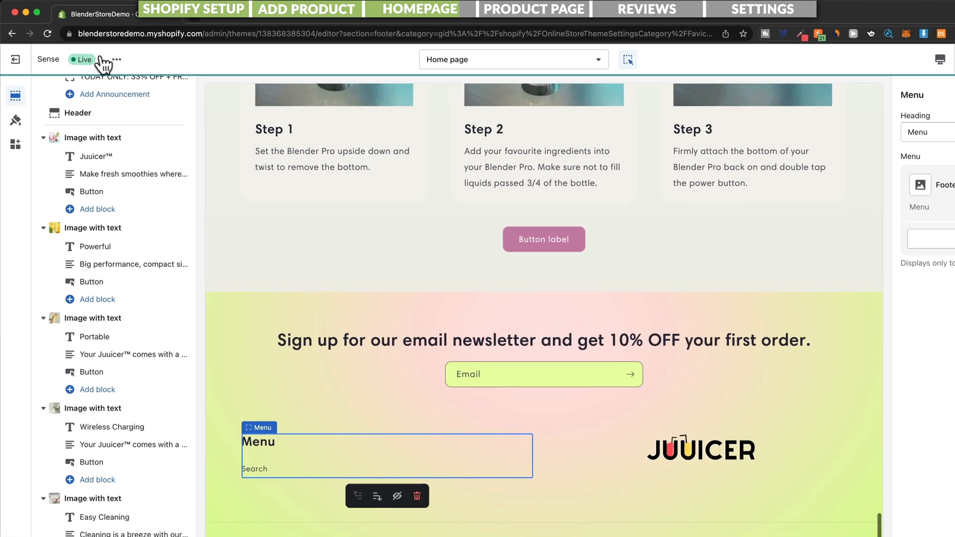
Open the store admin in a new browser tab and go to the store's Policies settings.
right_click(27, 61)
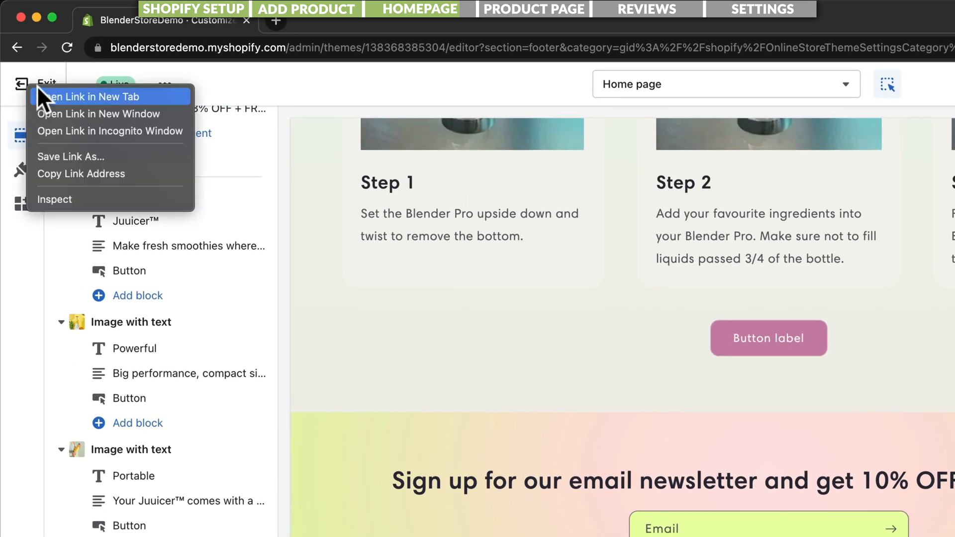
left_click(63, 96)
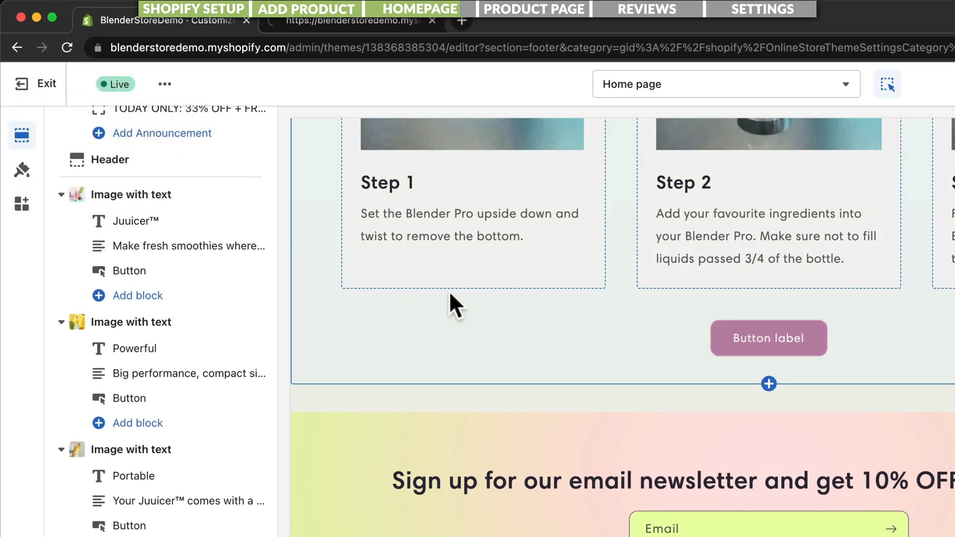
left_click(378, 21)
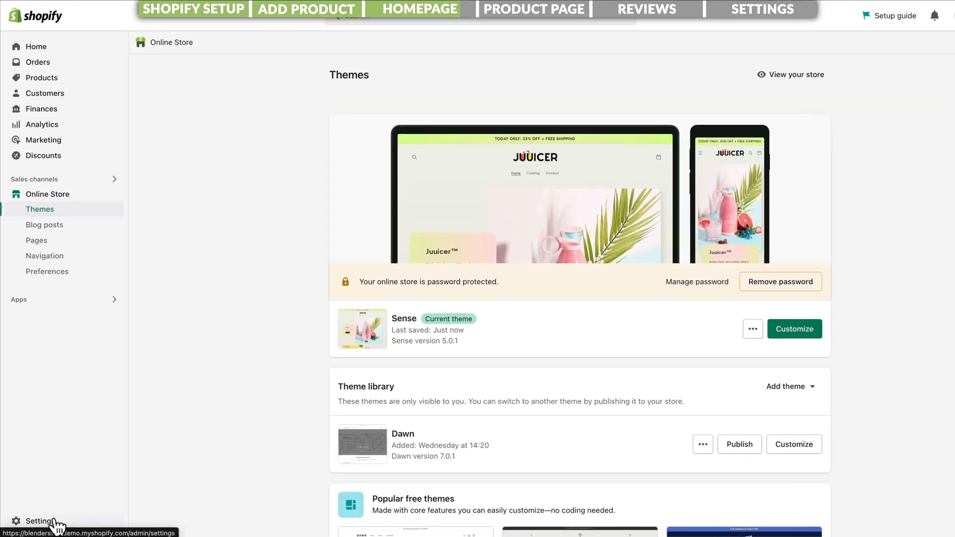
left_click(54, 523)
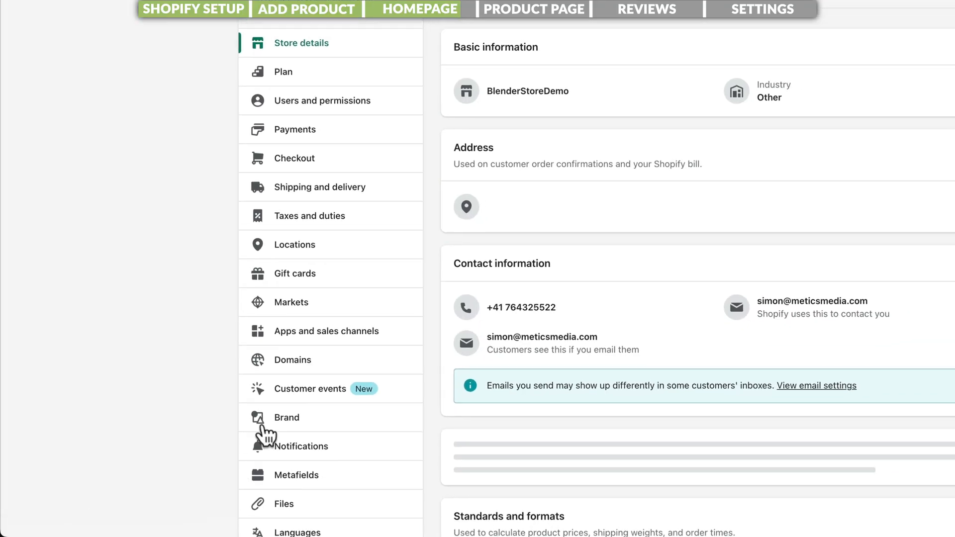
scroll(298, 393, "down", 5)
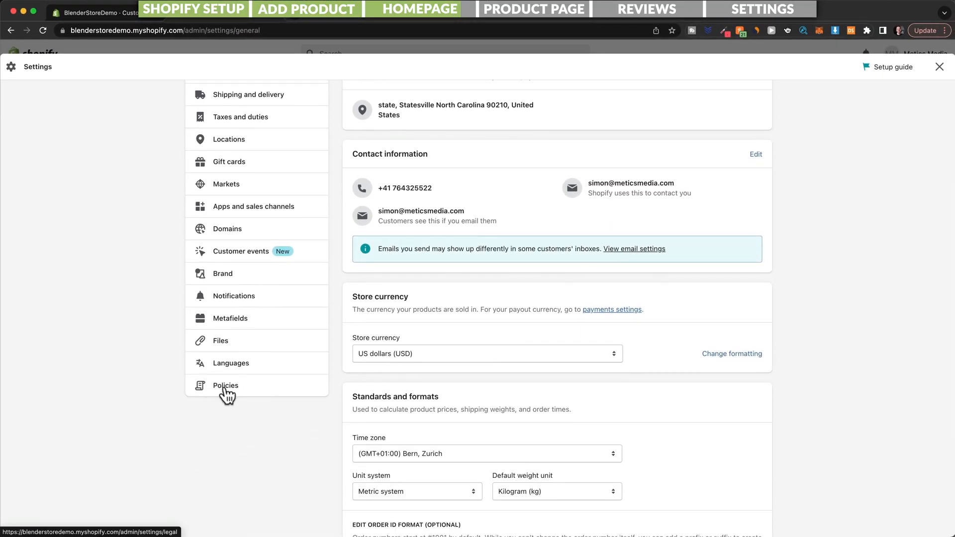
left_click(238, 388)
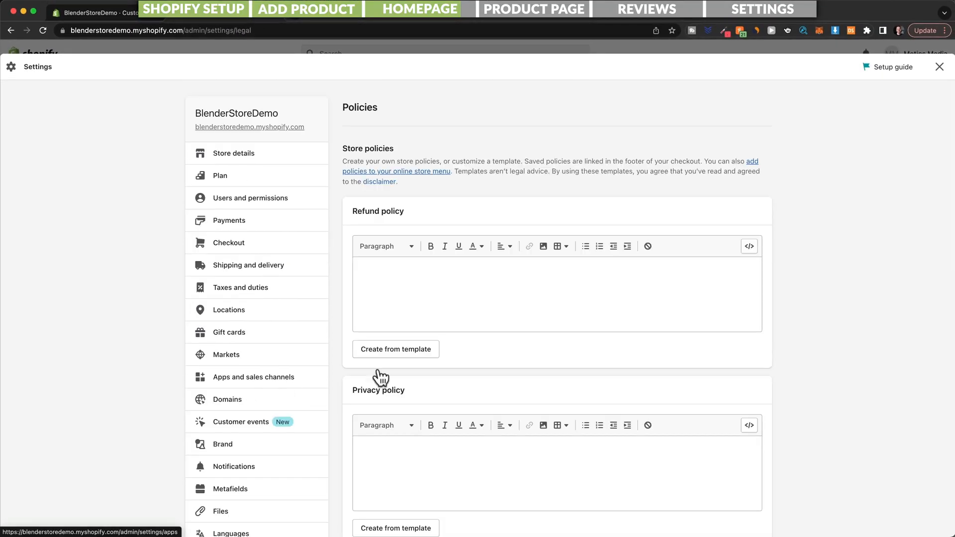
Create the refund policy from the template and select its [INSERT RETURN ADDRESS] placeholder.
scroll(517, 294, "down", 2)
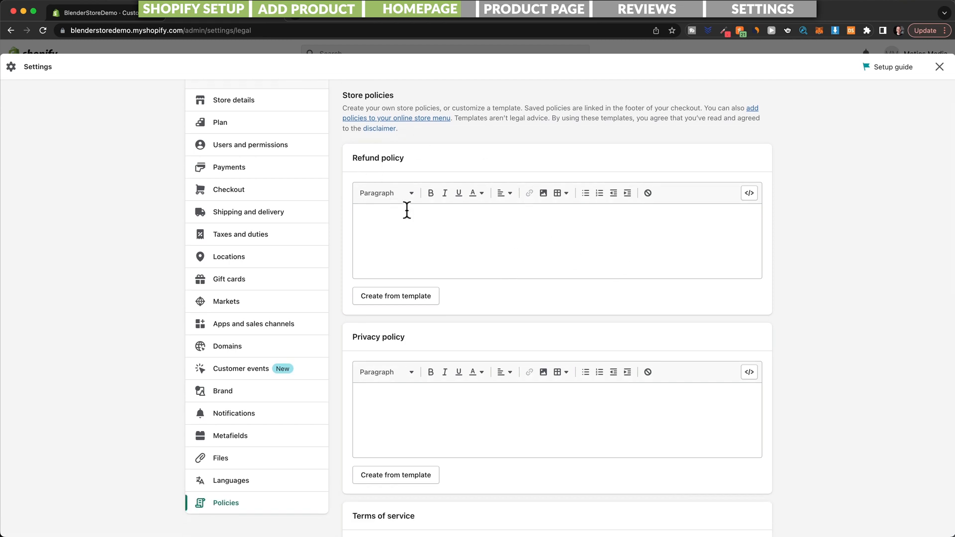
scroll(407, 210, "down", 8)
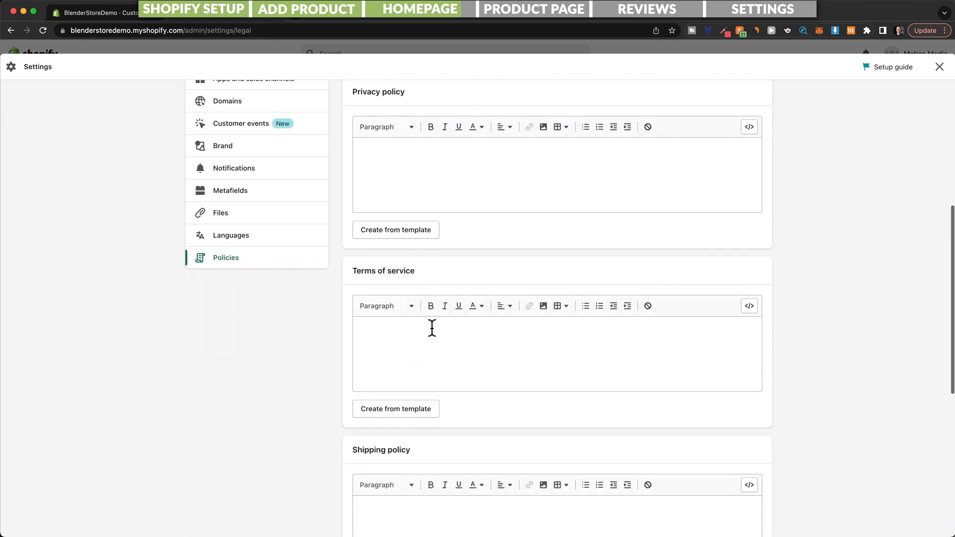
scroll(431, 331, "down", 5)
scroll(422, 411, "up", 15)
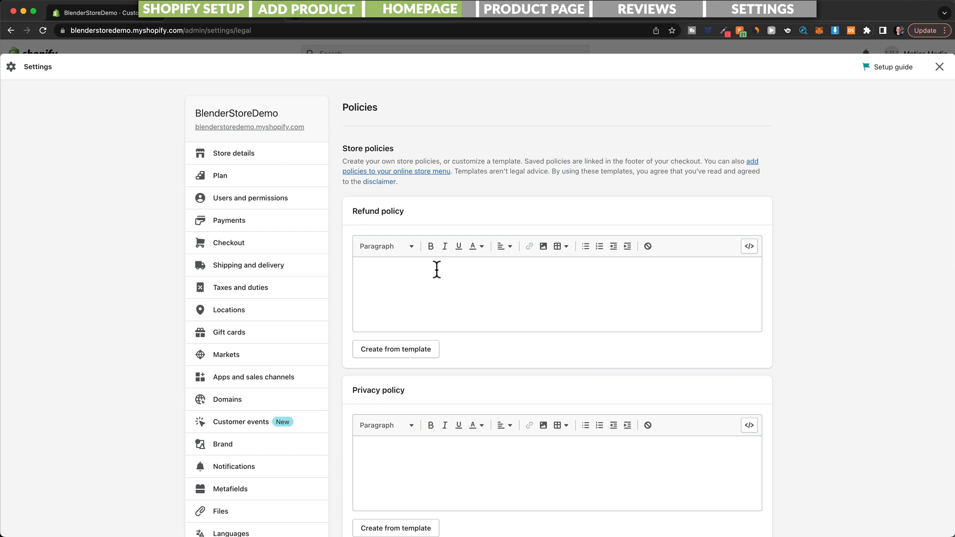
left_click(400, 351)
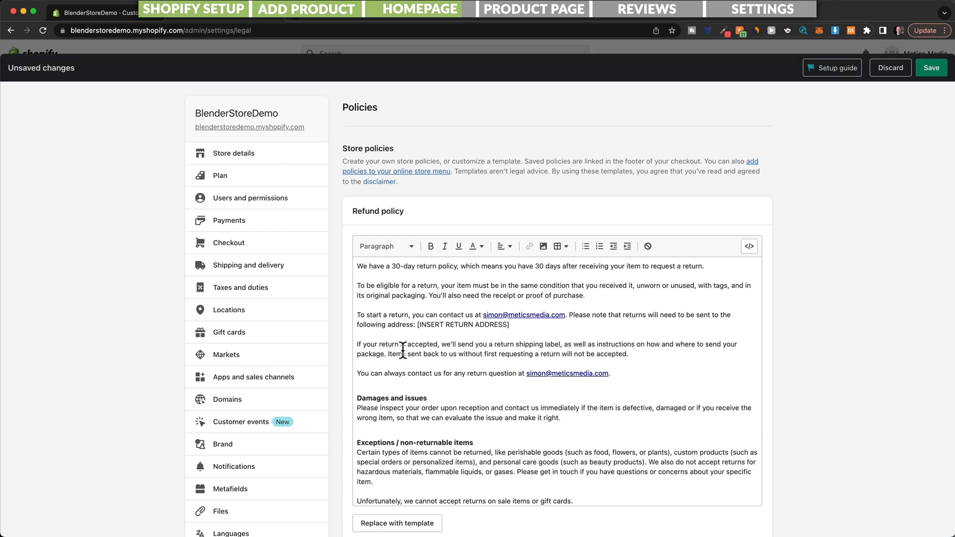
scroll(455, 313, "down", 3)
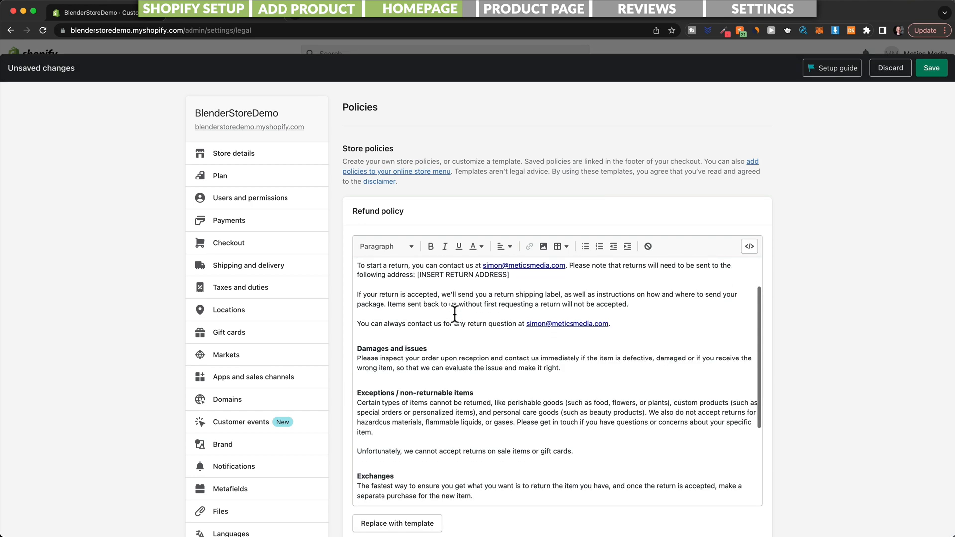
scroll(454, 314, "up", 3)
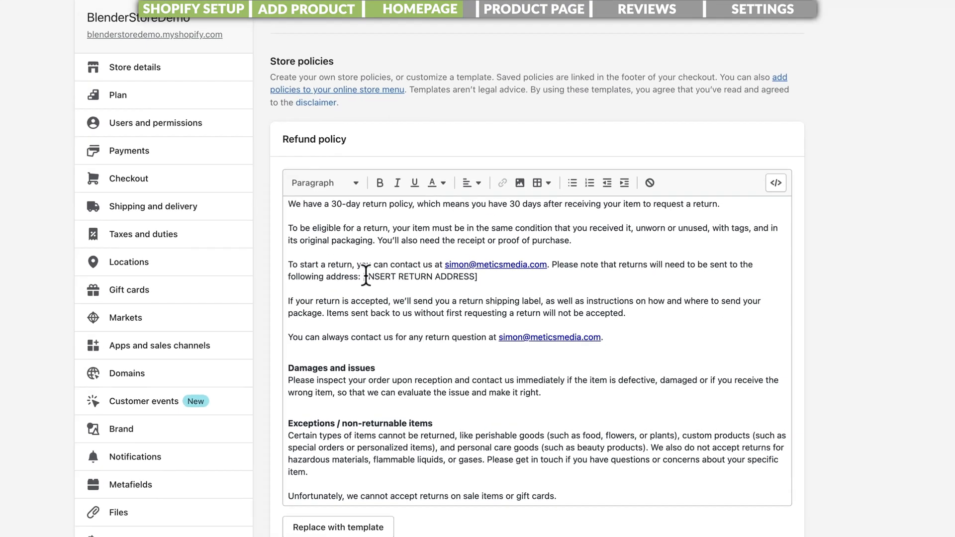
left_click_drag(364, 276, 482, 279)
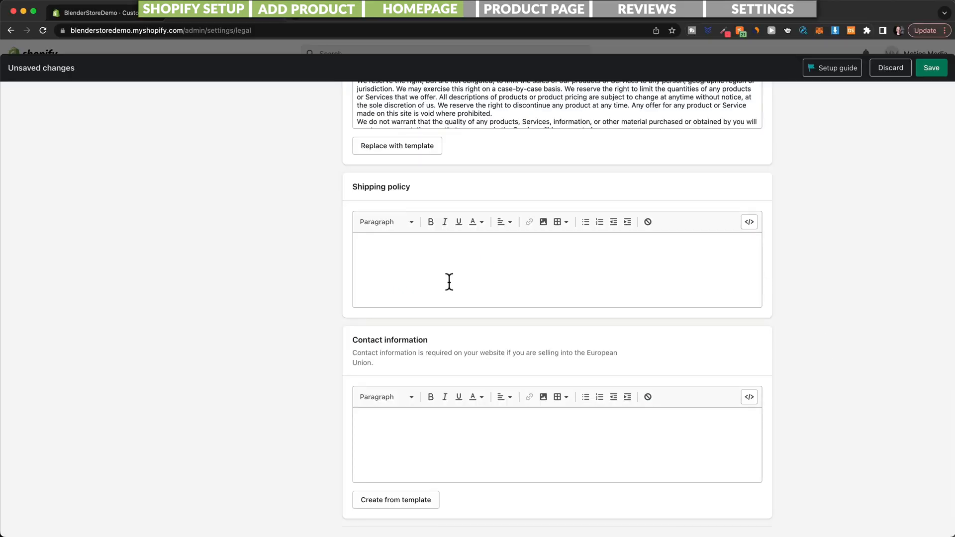
Write "Shipping takes 4 - 11 days." as the shipping policy and save the store policies.
left_click(449, 282)
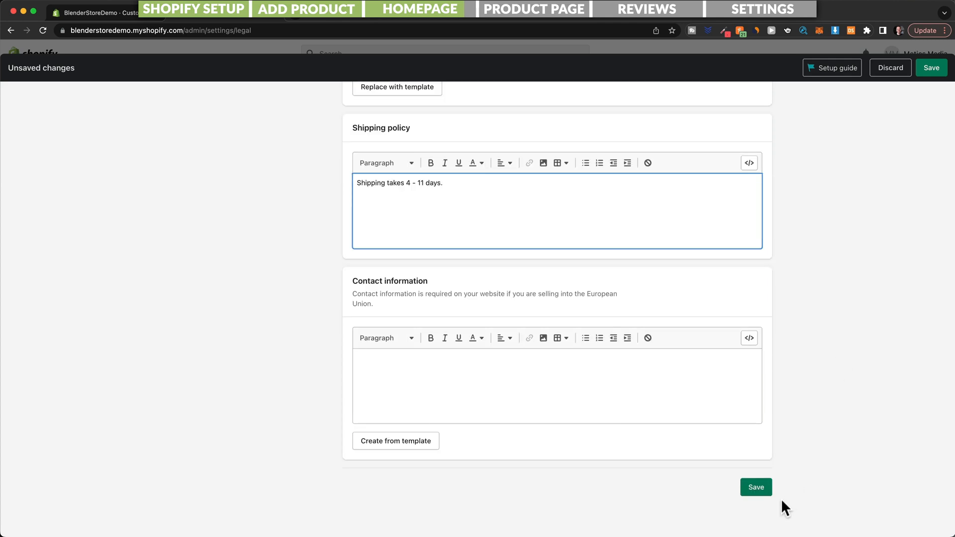
left_click(756, 487)
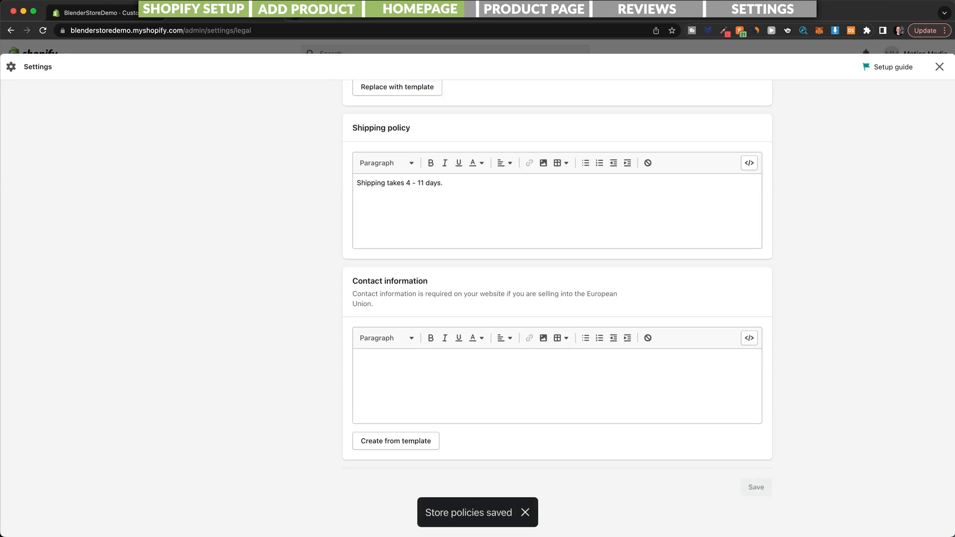
left_click(940, 68)
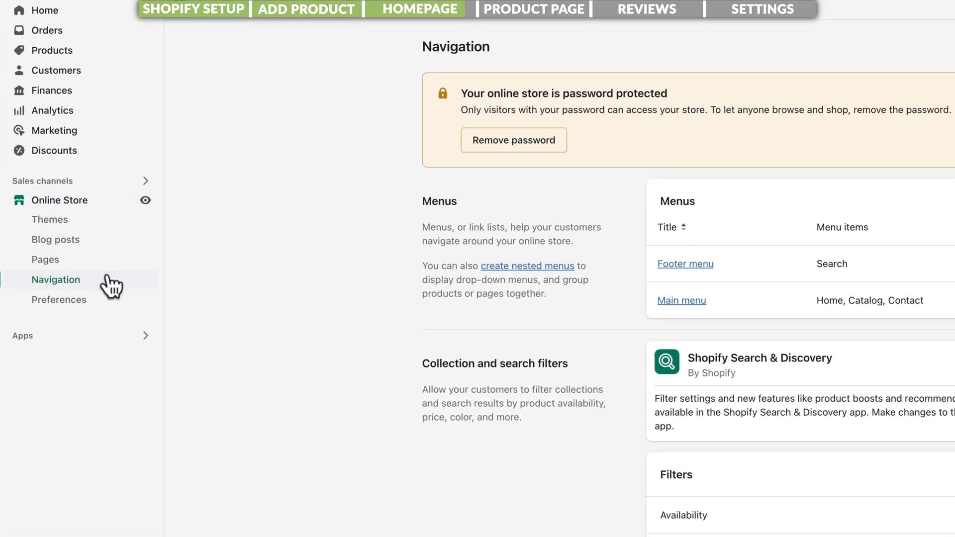
Open the Footer menu in the store navigation and delete its Search item.
left_click(685, 263)
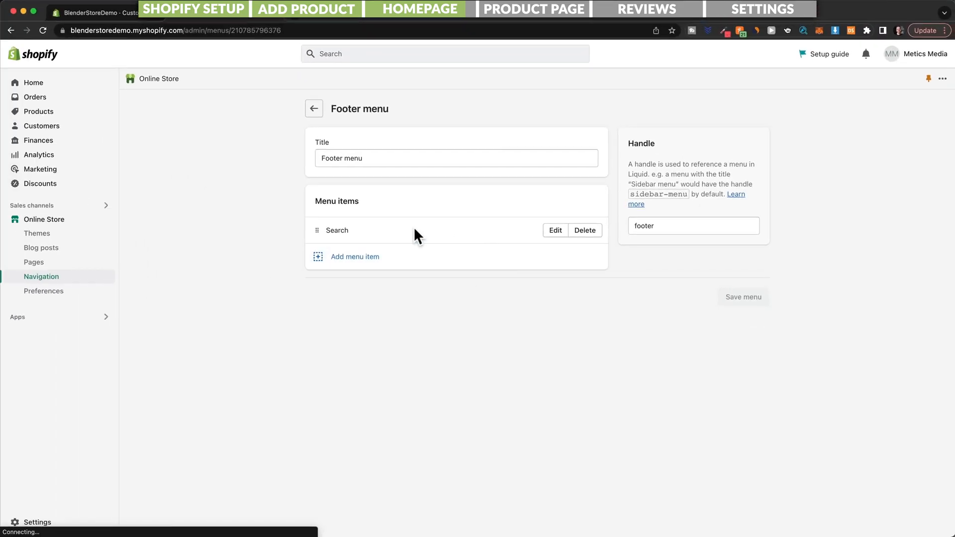
left_click(585, 230)
left_click(605, 319)
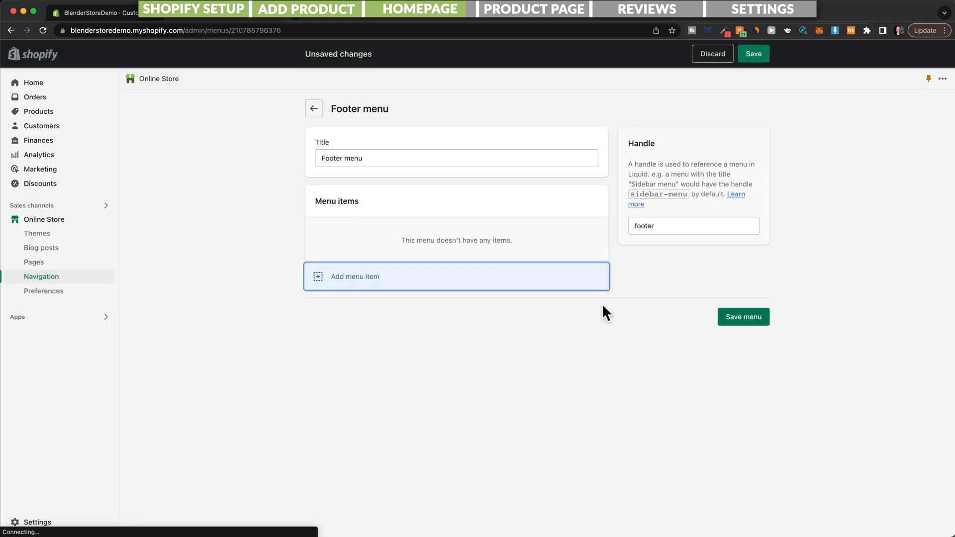
Start a new Footer menu item linked to the Privacy Policy.
left_click(352, 276)
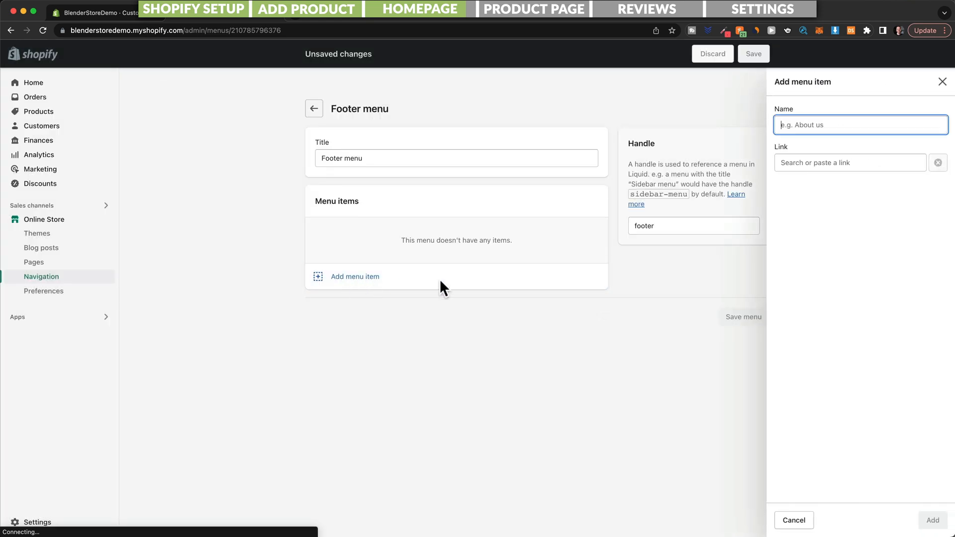
left_click(824, 162)
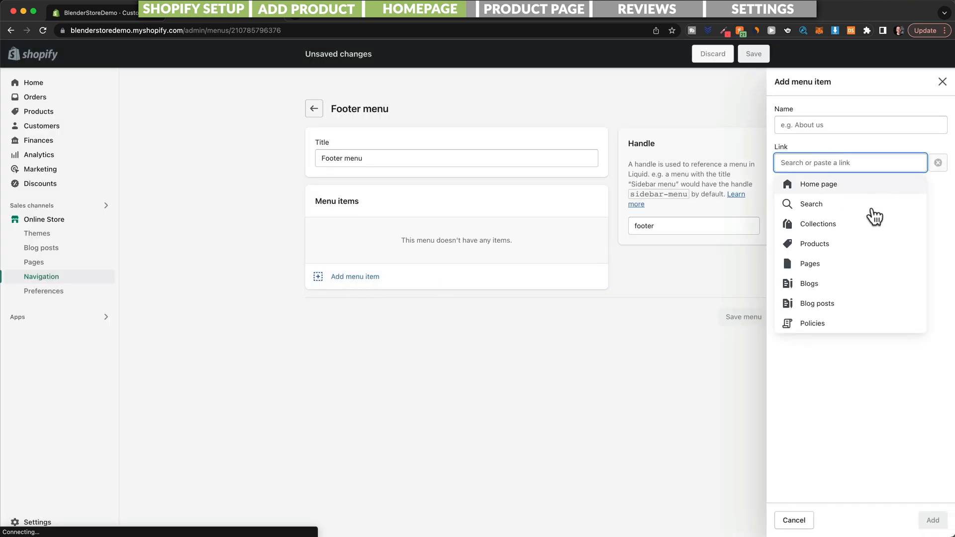
left_click(803, 324)
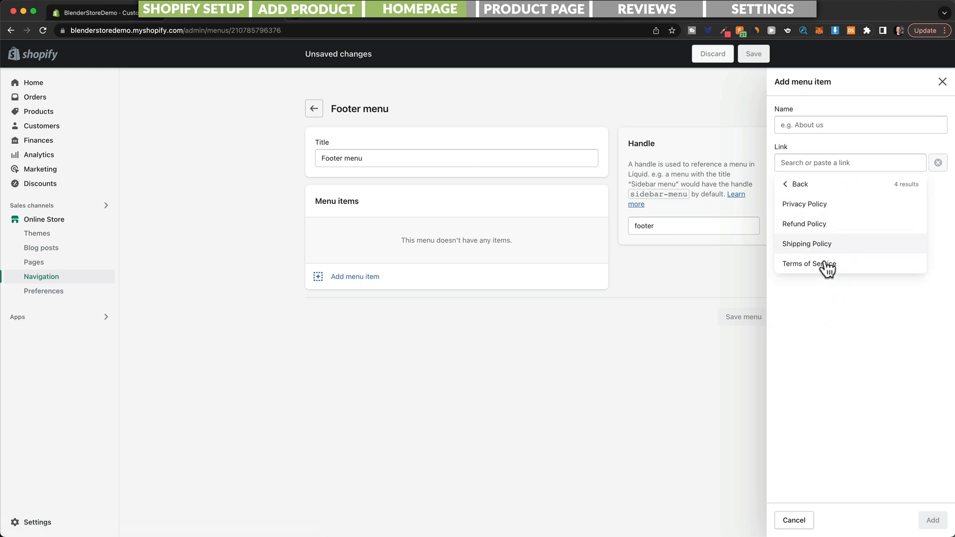
left_click(820, 205)
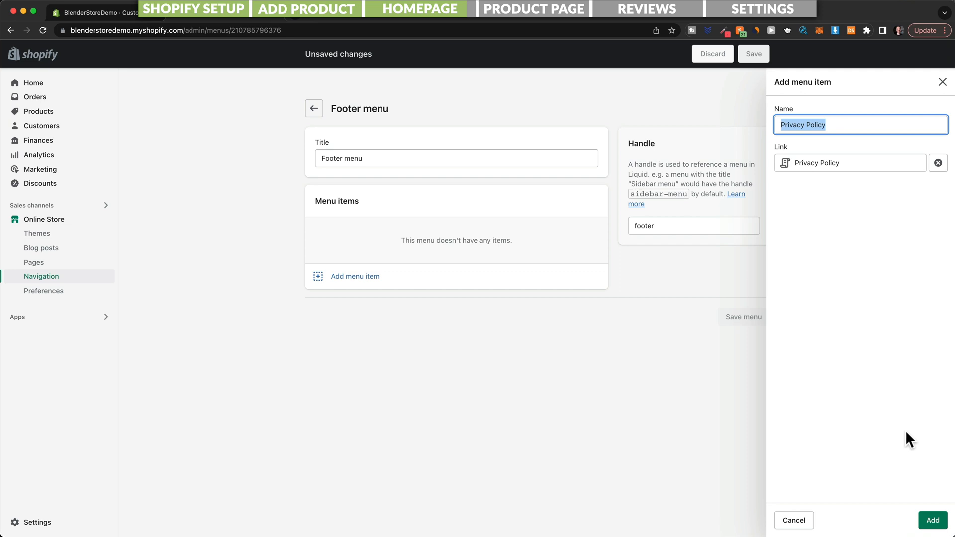
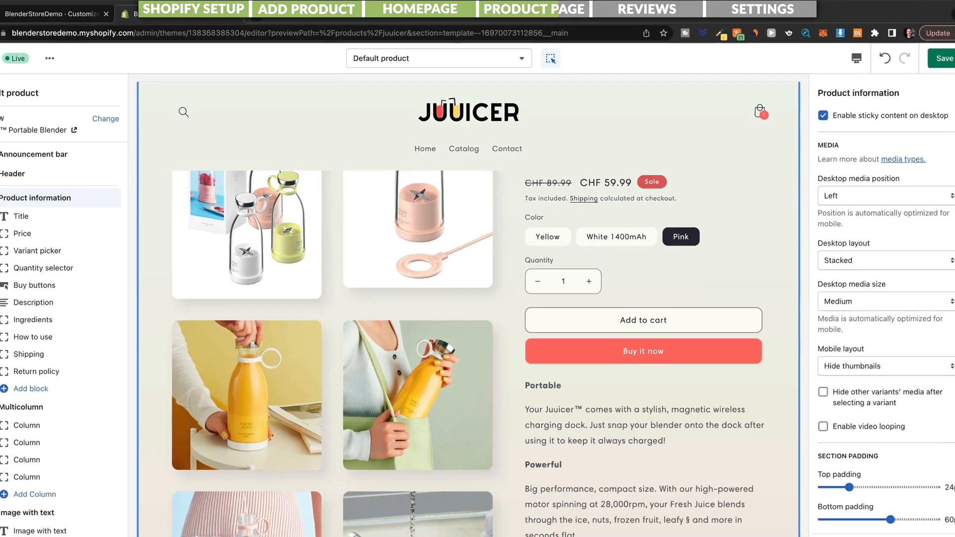
Save the default product template and exit the theme editor to the Themes page.
left_click(922, 56)
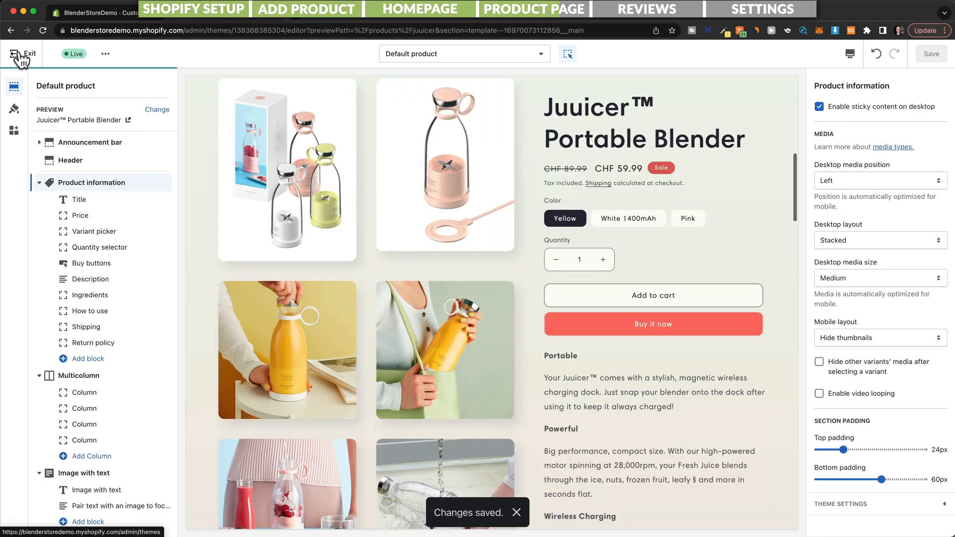
left_click(20, 55)
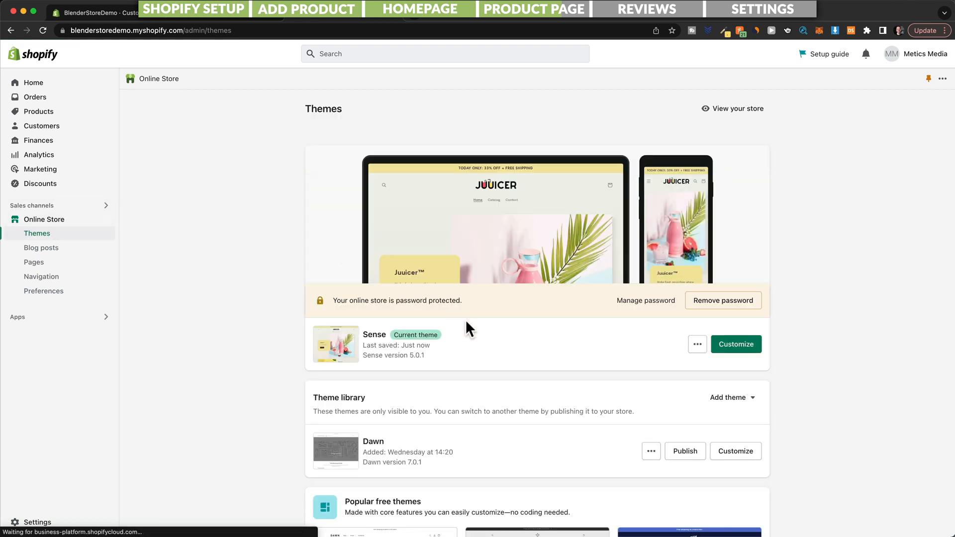
Open the Sense theme's language editor and find the tax and shipping policy texts among the Products texts.
left_click(698, 346)
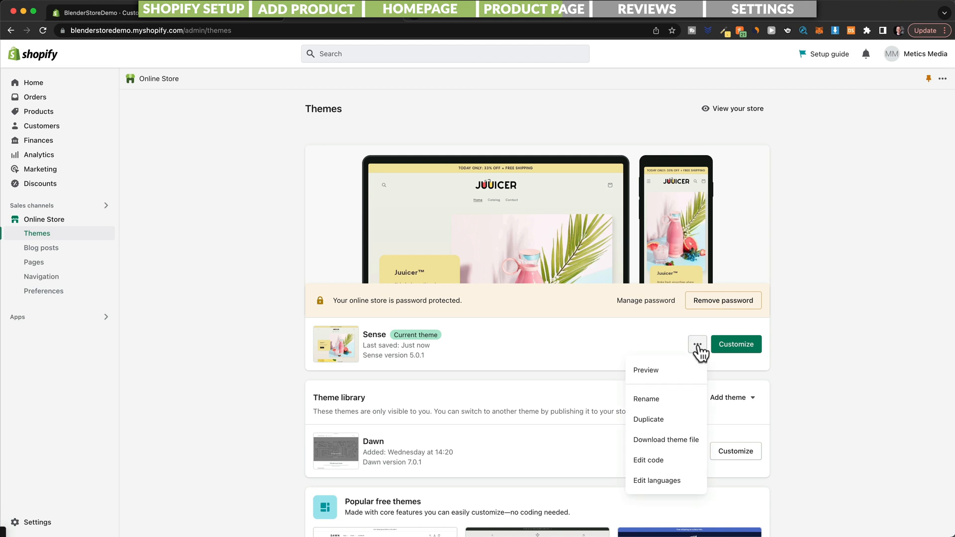
left_click(662, 481)
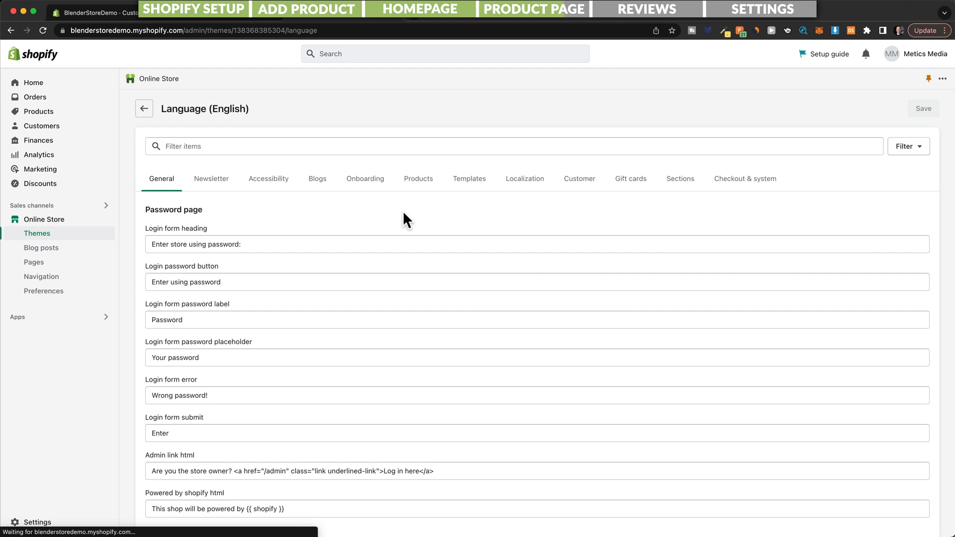
left_click(423, 183)
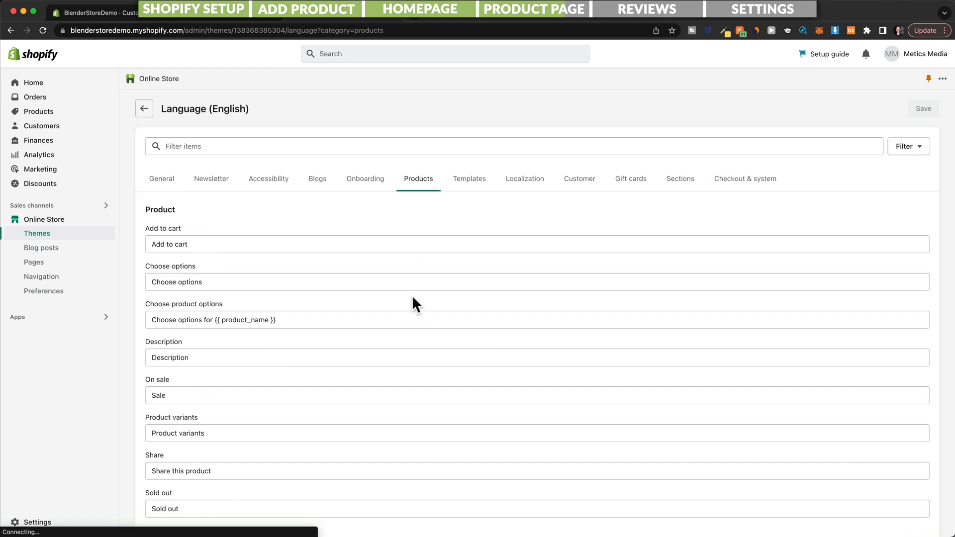
scroll(411, 295, "down", 5)
scroll(408, 296, "down", 5)
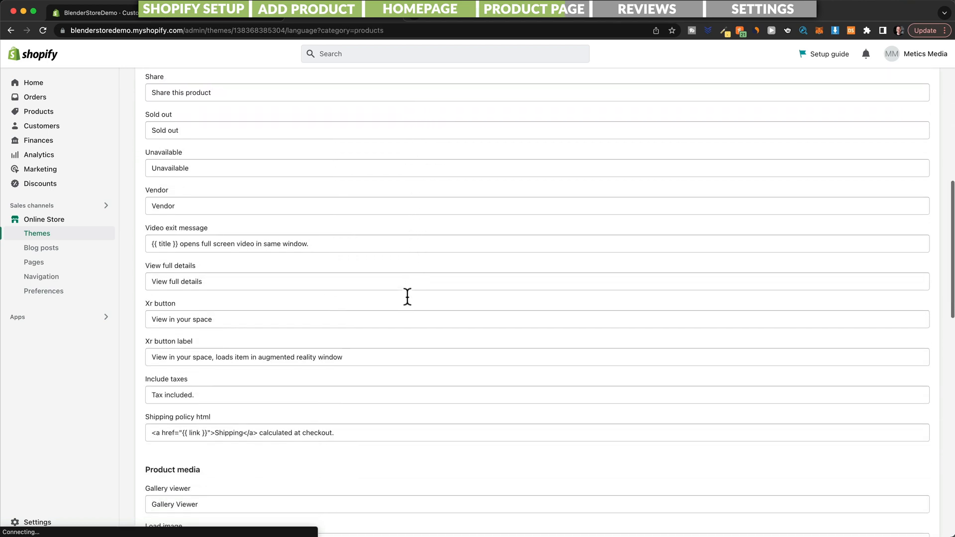
scroll(410, 293, "down", 1)
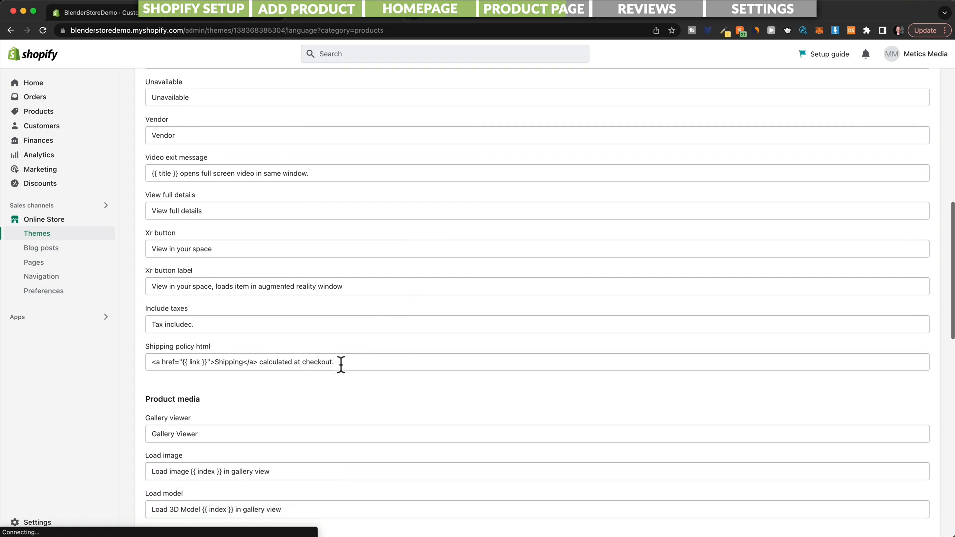
Clear the Shipping policy html and Include taxes texts, and save the language changes.
left_click_drag(368, 357, 146, 364)
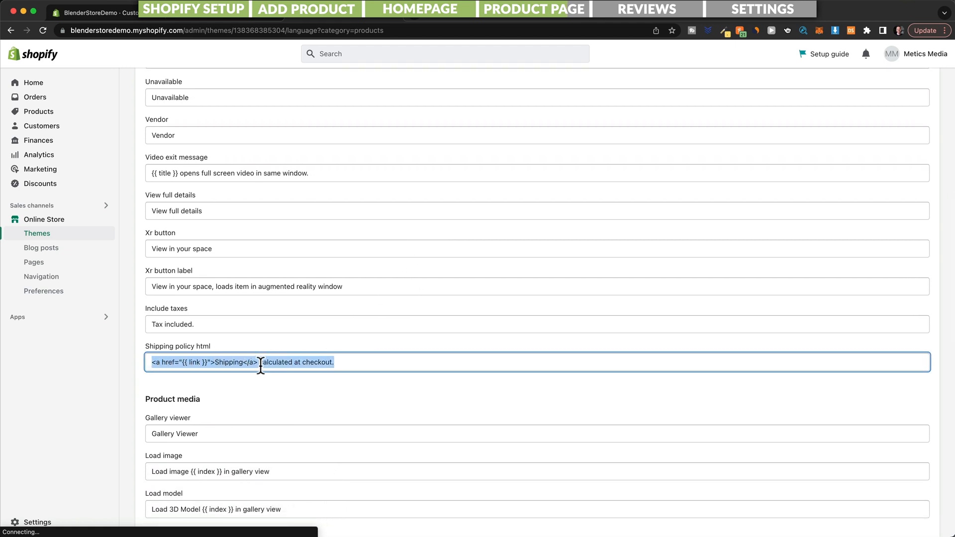
key("BackSpace")
left_click_drag(239, 324, 143, 327)
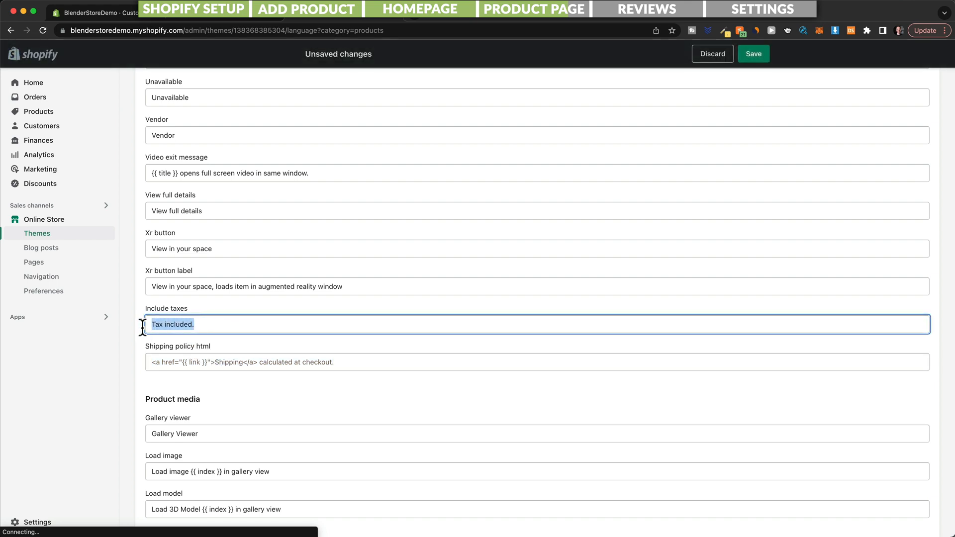
key("BackSpace")
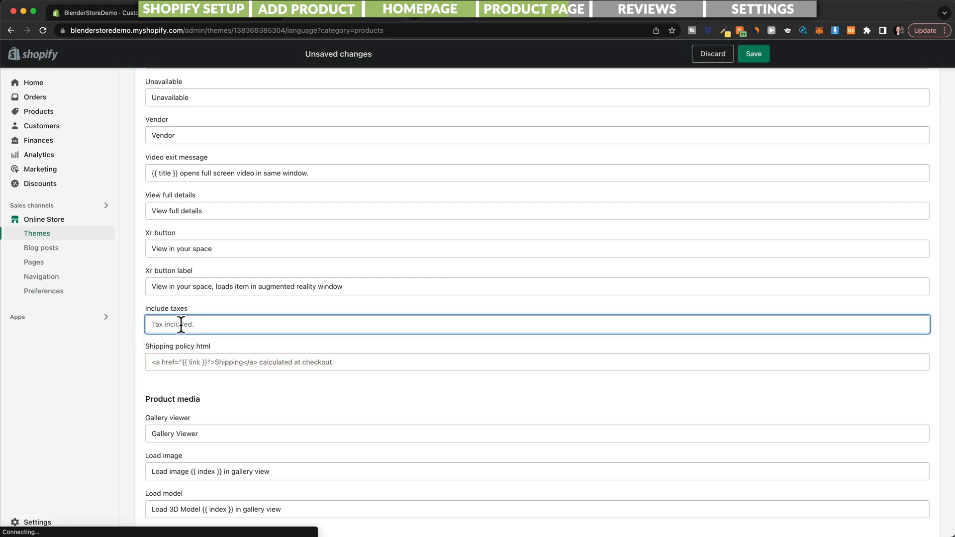
left_click(749, 59)
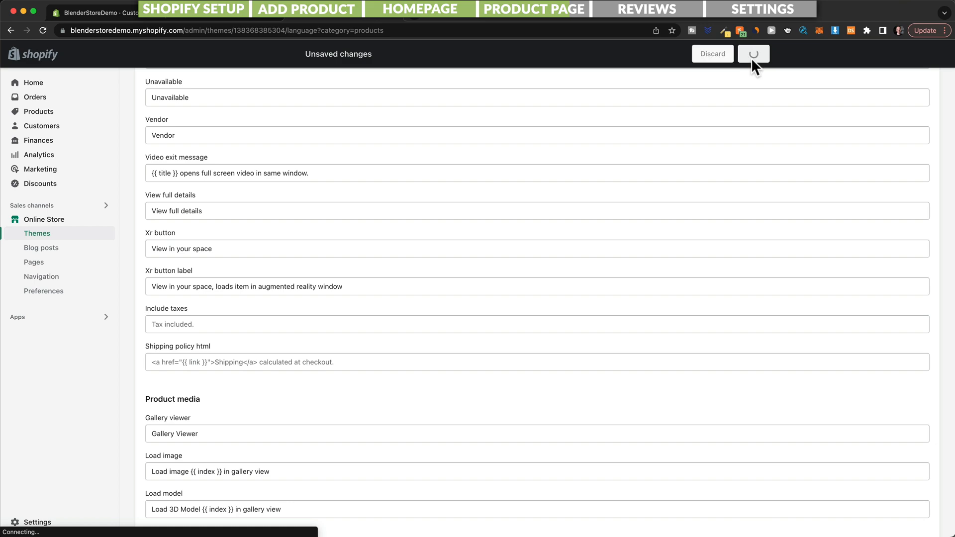
Return to the default product template in the theme editor, reload it and check the text below the price.
left_click(235, 17)
scroll(793, 141, "up", 2)
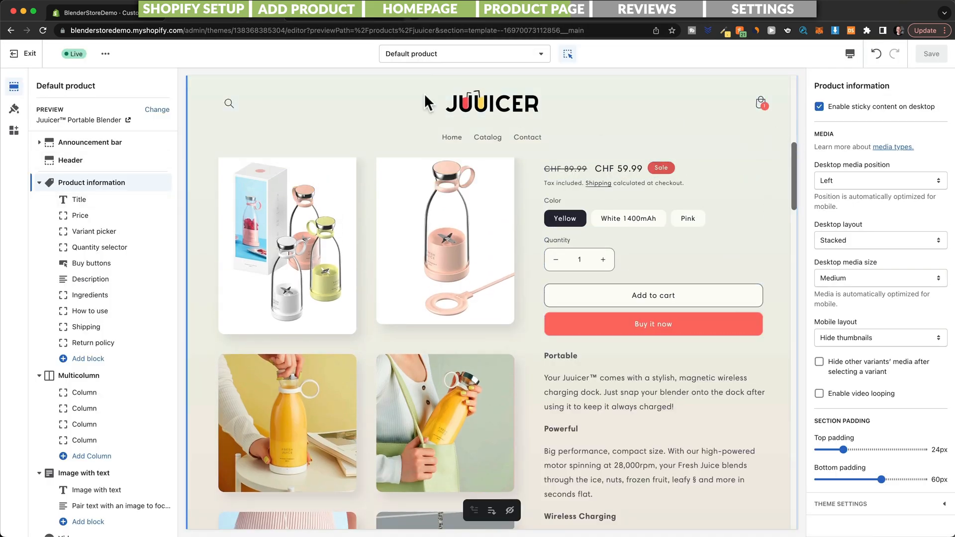
left_click(45, 30)
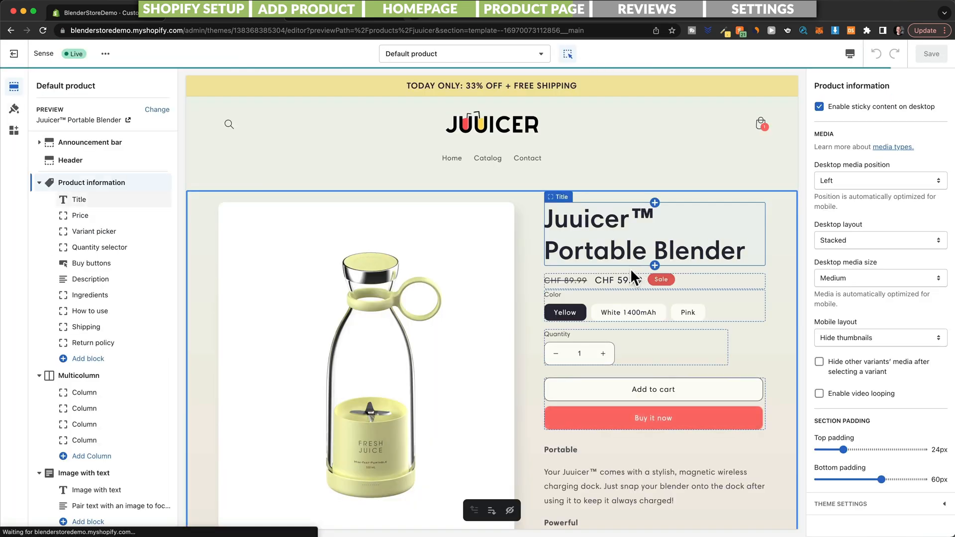
scroll(694, 376, "down", 3)
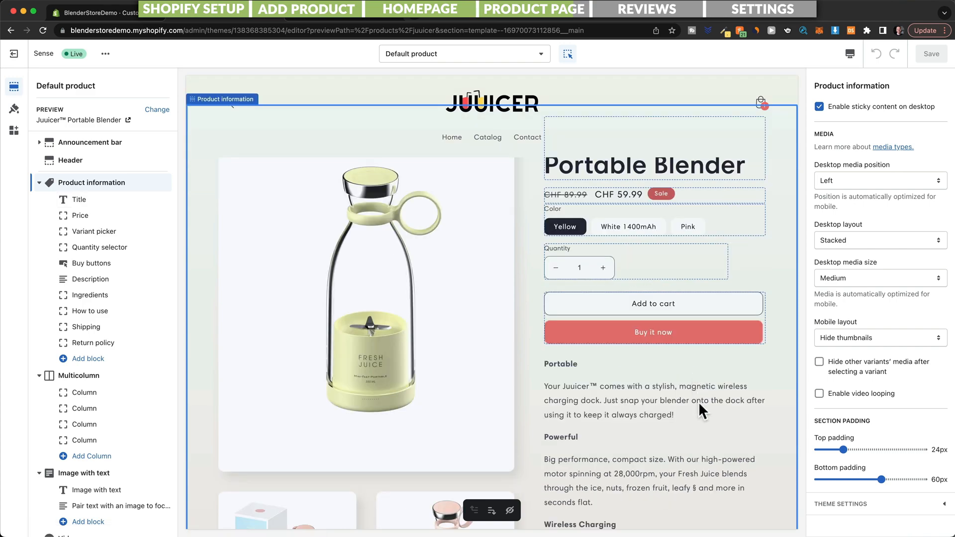
scroll(698, 402, "down", 5)
scroll(679, 348, "down", 10)
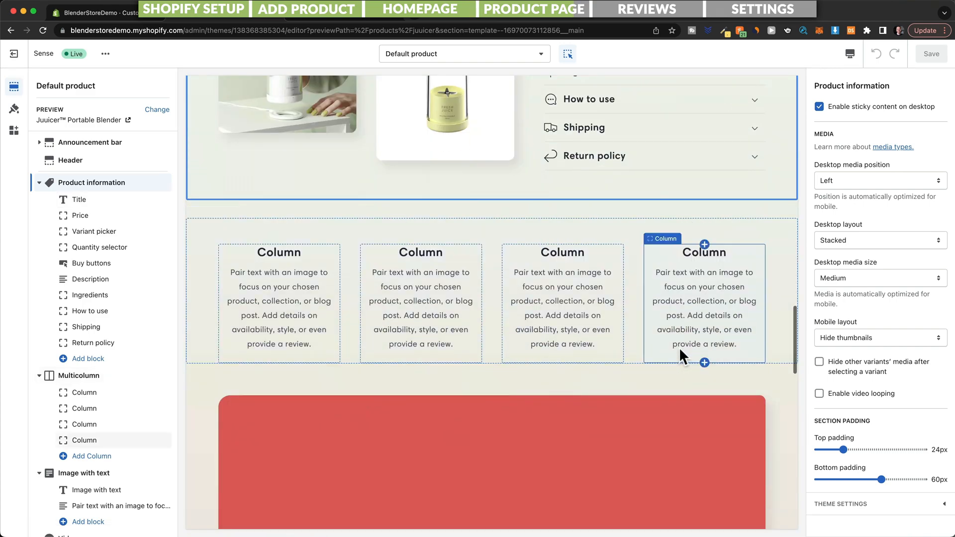
Change the Ingredients row to "What's in the box?" with the Box icon, listing the blender bottle, silicon carry handle, wireless charging dock and user guide.
scroll(680, 348, "up", 3)
scroll(641, 273, "up", 1)
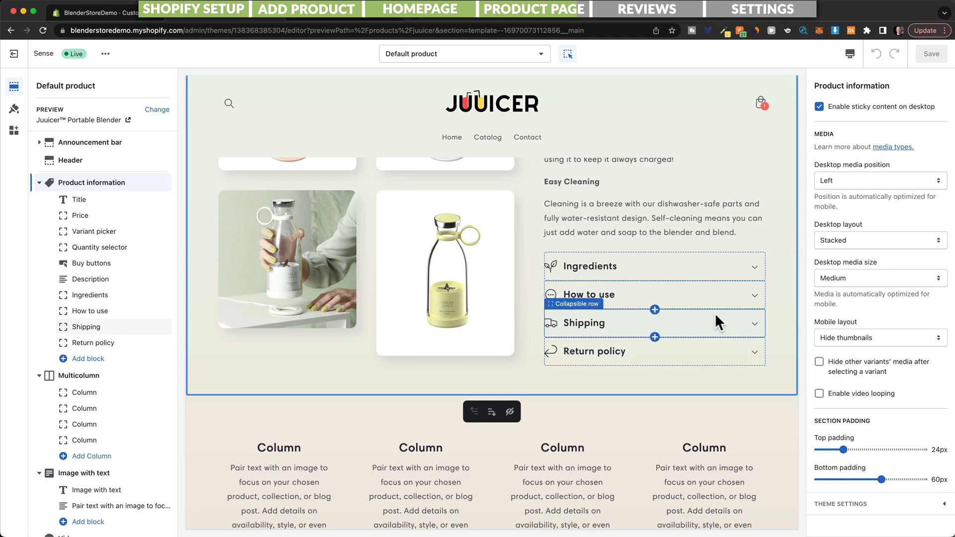
left_click(738, 268)
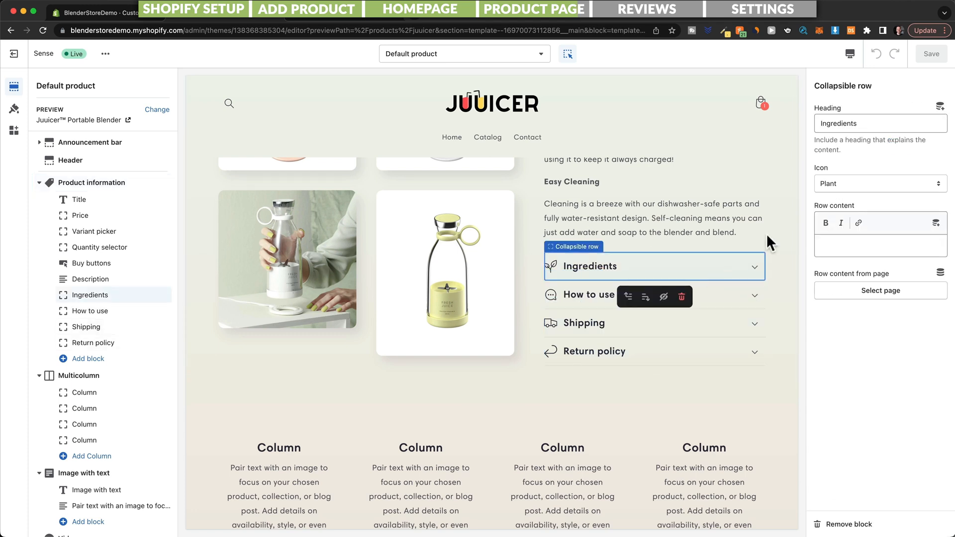
left_click_drag(883, 124, 817, 124)
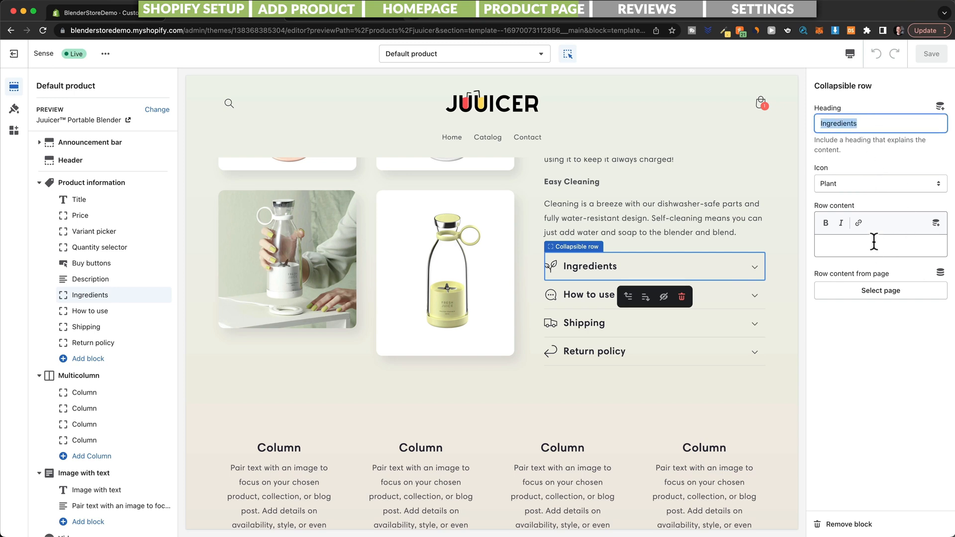
left_click(845, 246)
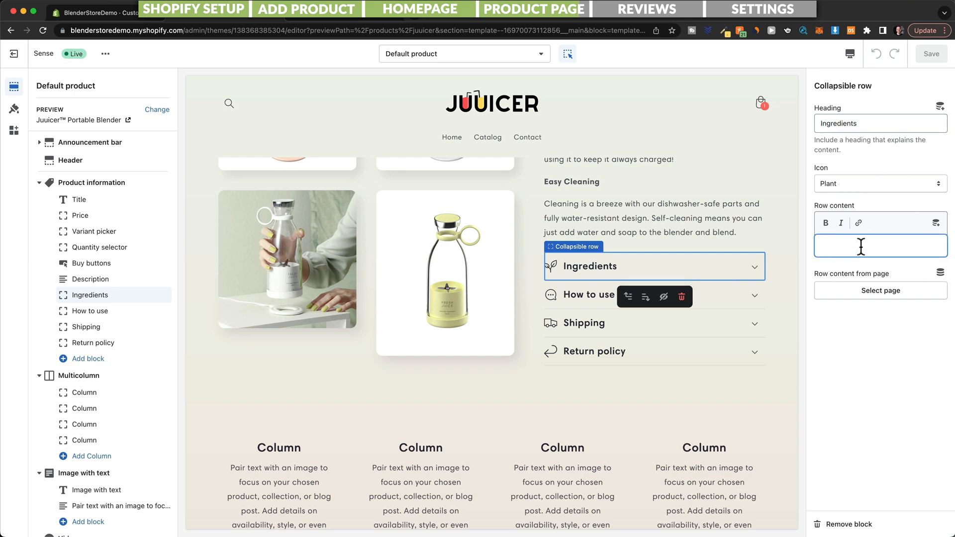
left_click(853, 184)
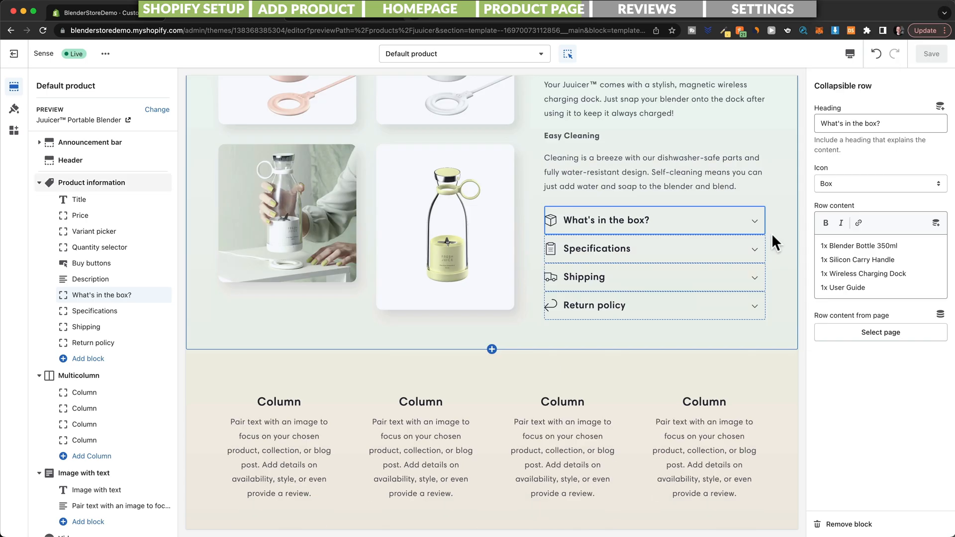
Expand the What's in the box?, Specifications, Shipping and Return policy rows in the preview to review their content.
mouse_move(717, 226)
left_click(751, 225)
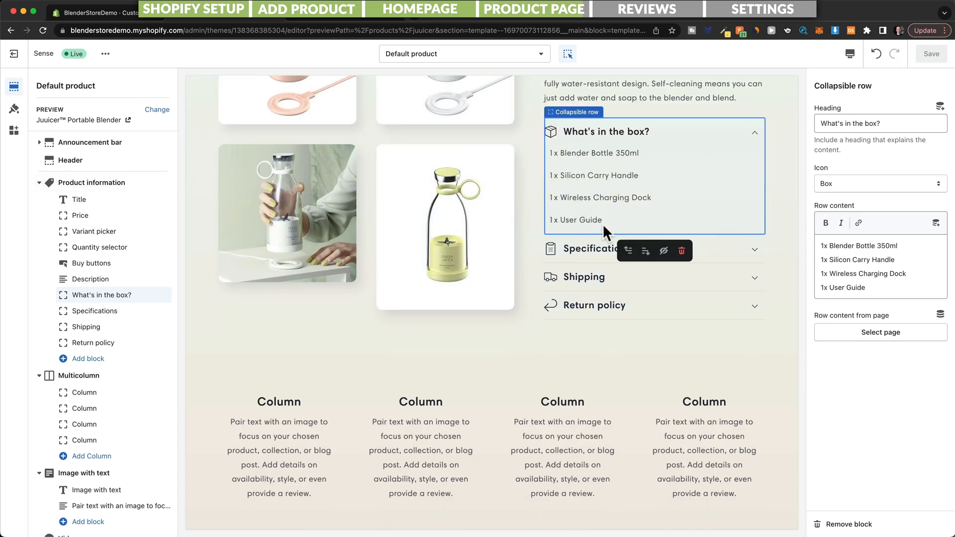
left_click(754, 251)
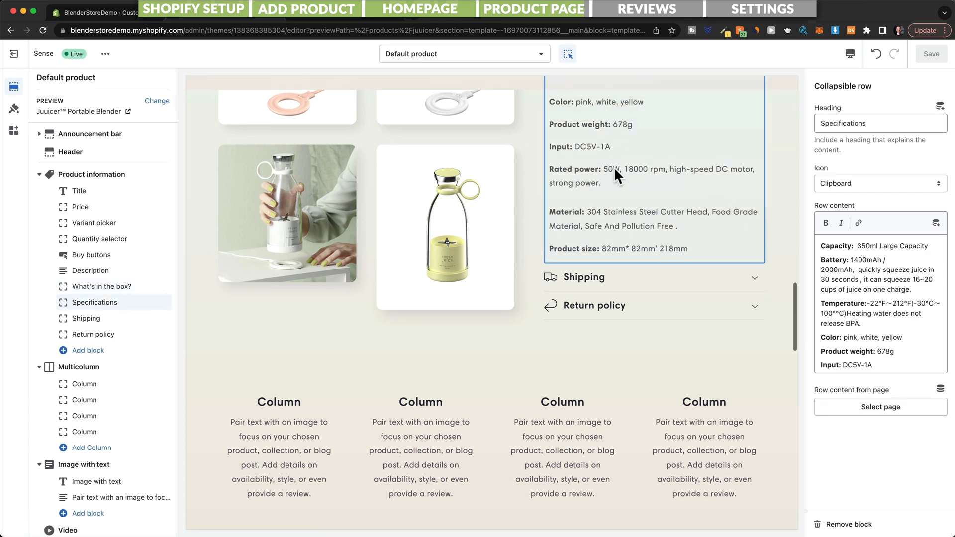
scroll(612, 199, "up", 5)
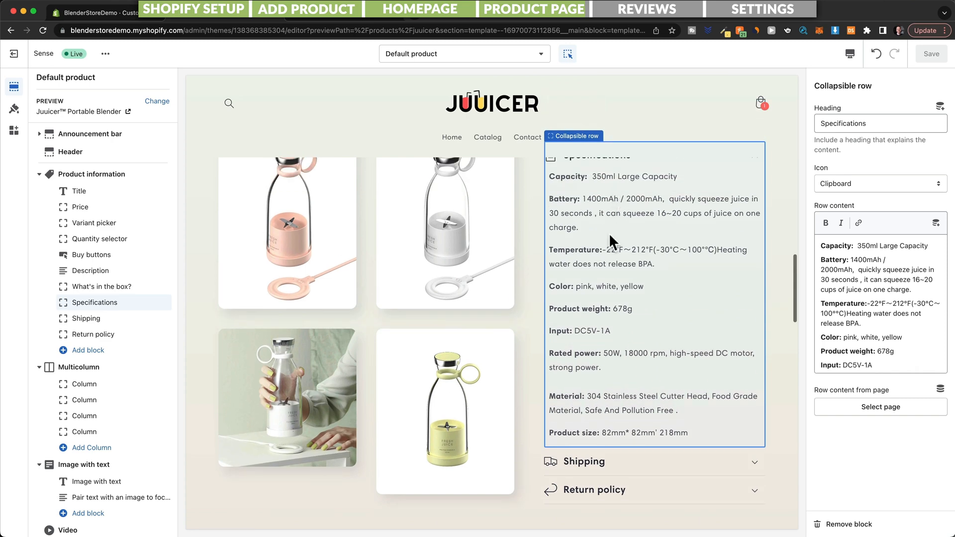
scroll(688, 285, "down", 5)
left_click(751, 311)
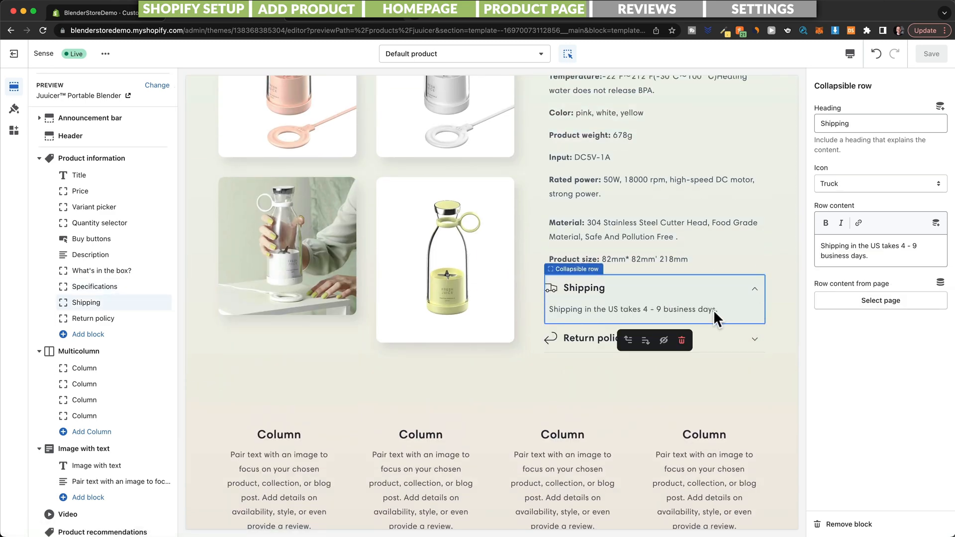
left_click(749, 338)
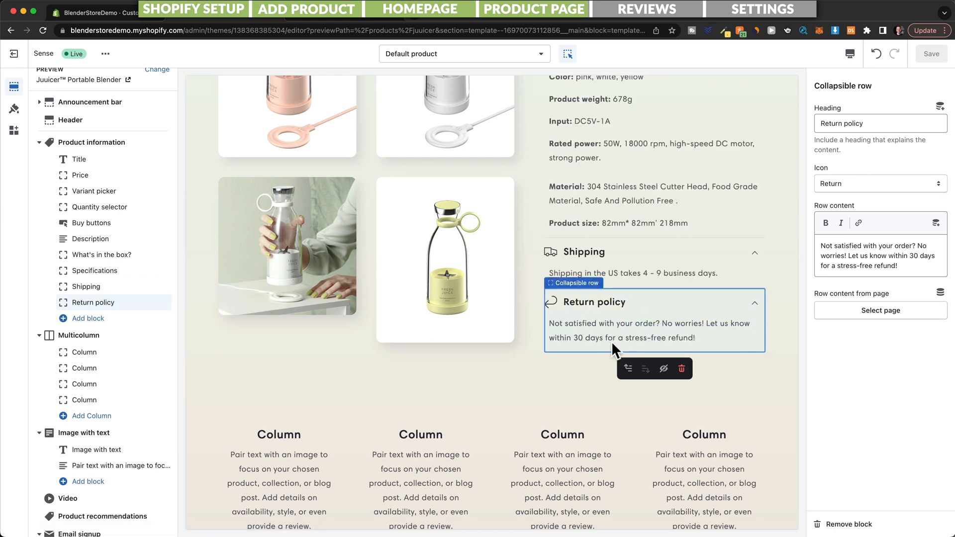
Remove the Multicolumn and Image with text sections from the default product template.
scroll(669, 309, "down", 10)
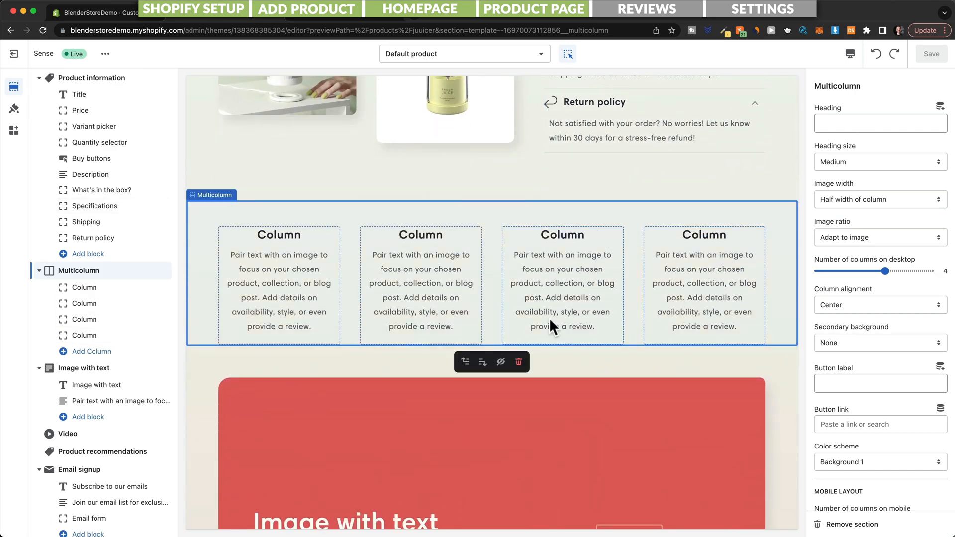
left_click(520, 362)
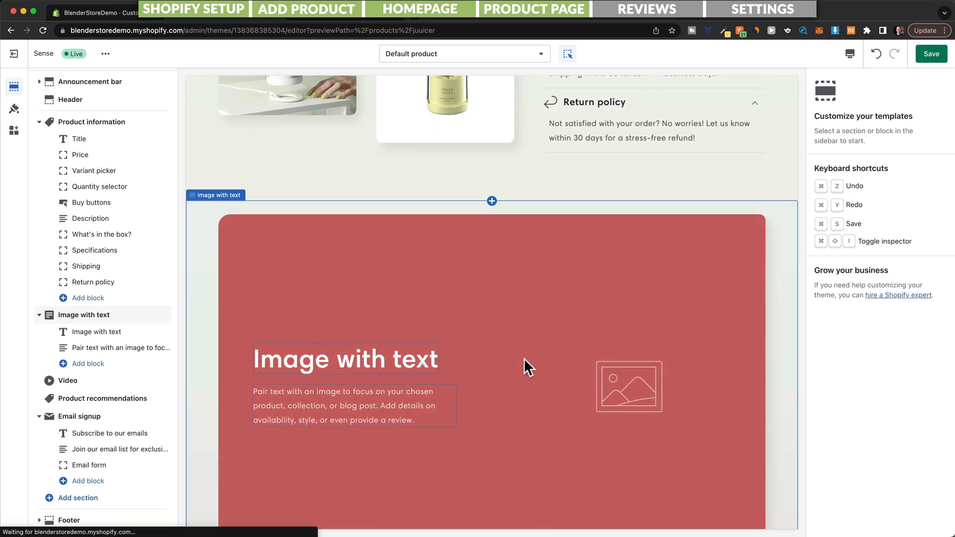
left_click(779, 244)
left_click(519, 520)
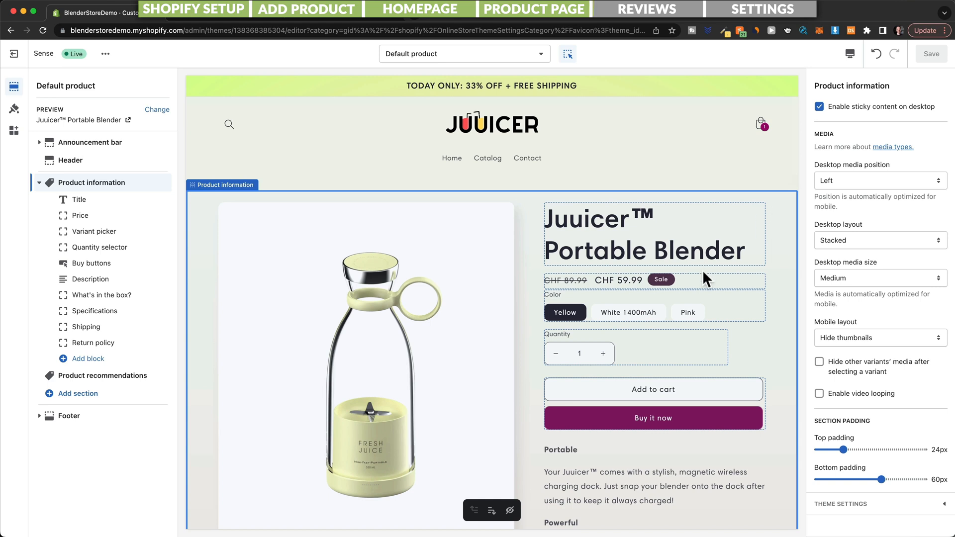
Review the product page preview from the title and buy buttons down to the footer and back up.
scroll(703, 278, "down", 3)
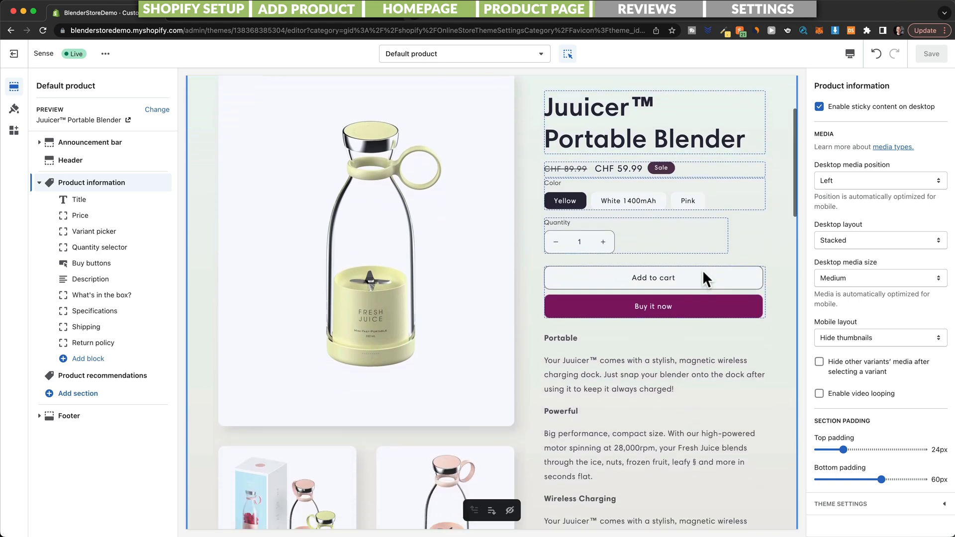
scroll(703, 273, "down", 10)
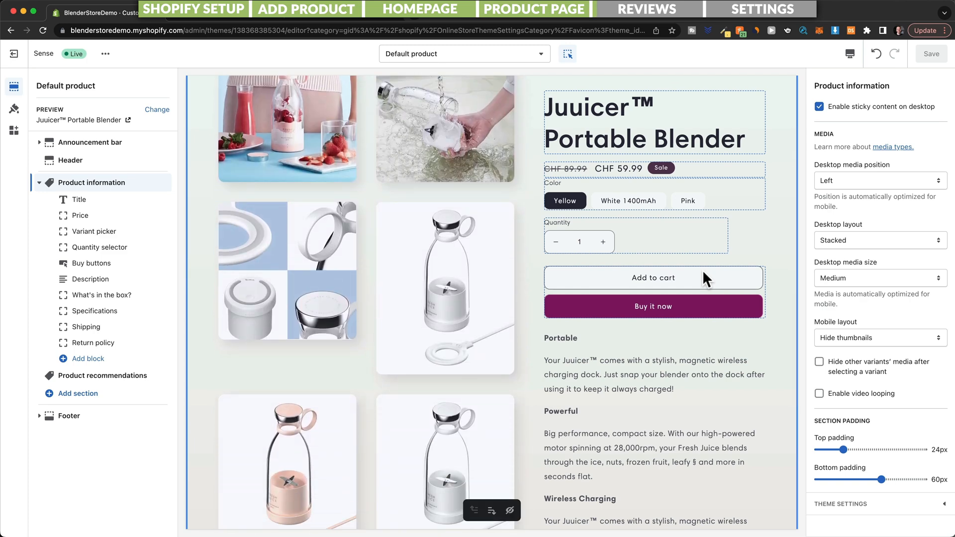
scroll(703, 273, "down", 8)
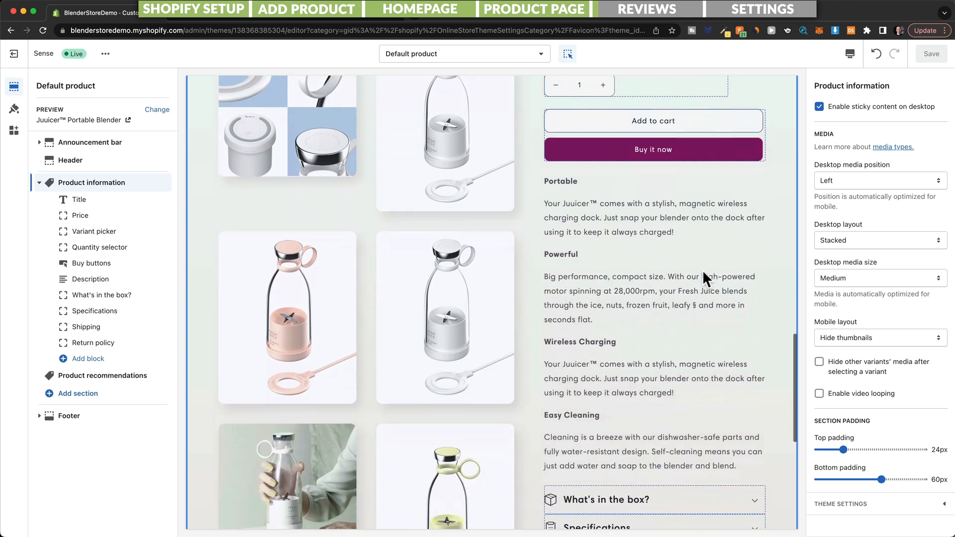
scroll(703, 270, "down", 3)
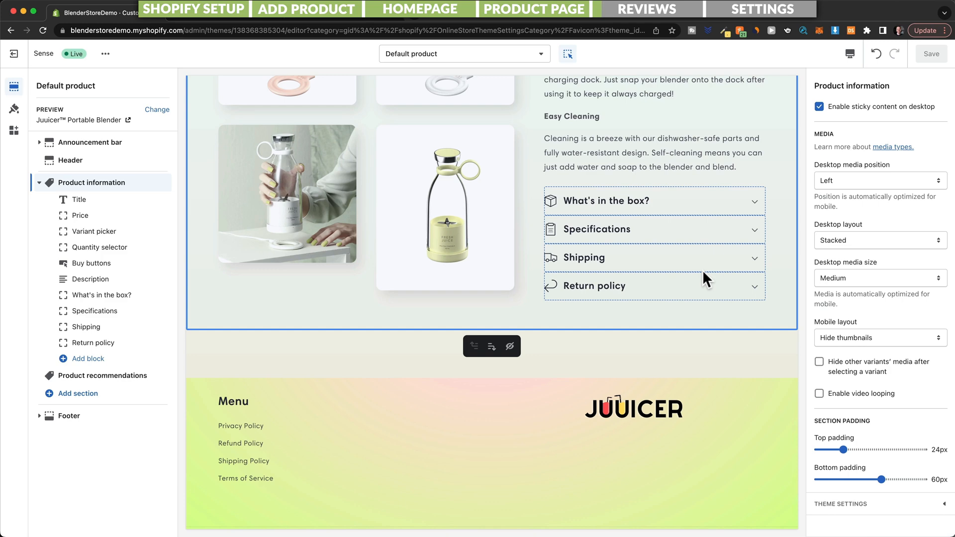
scroll(607, 260, "up", 3)
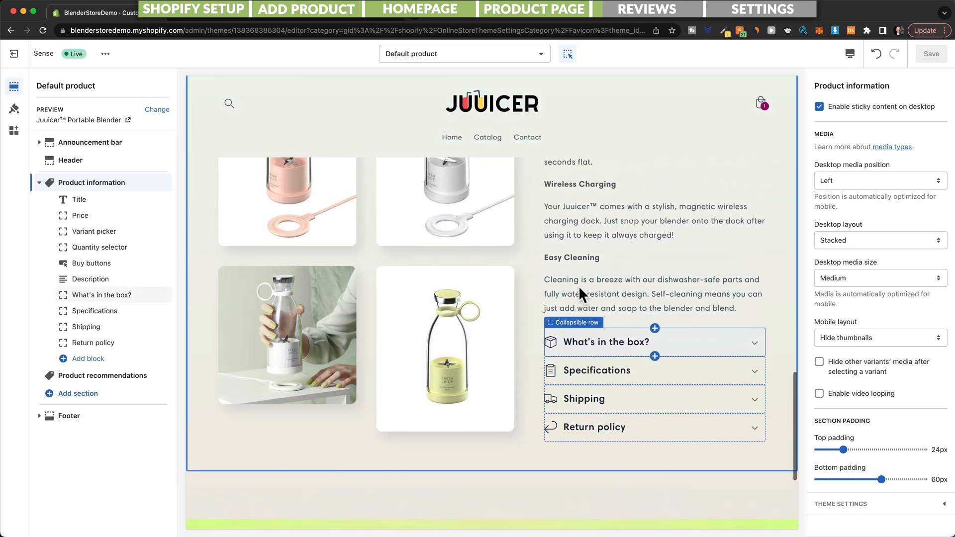
scroll(580, 289, "up", 8)
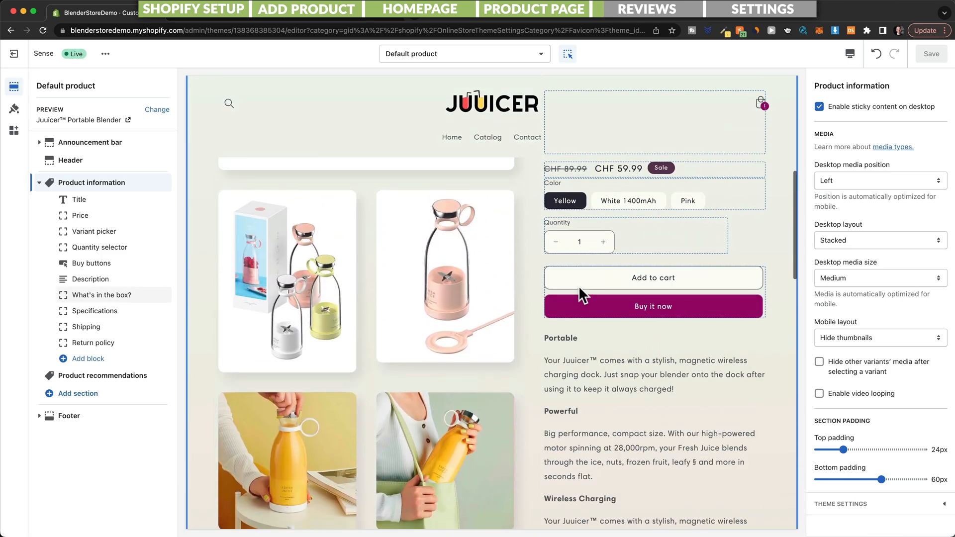
scroll(578, 285, "up", 1)
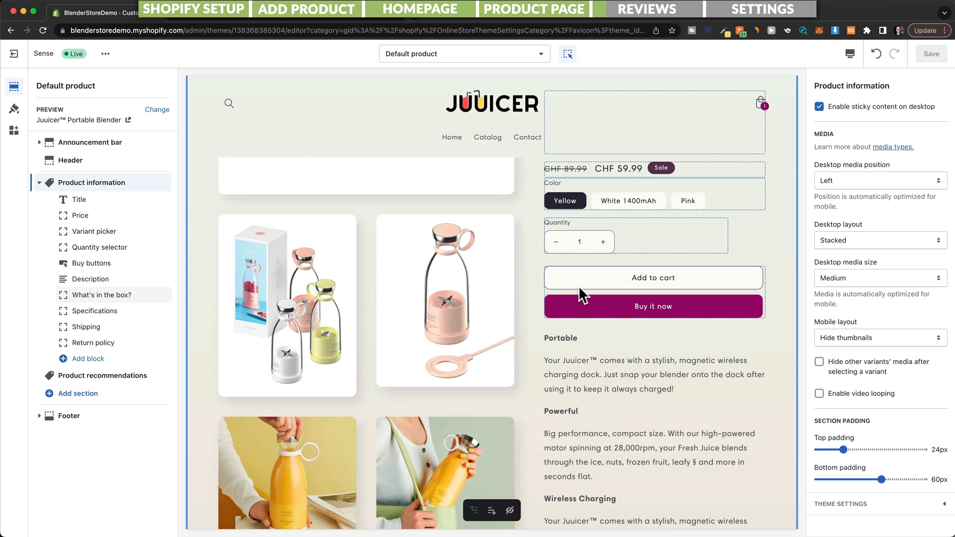
Switch to the AliExpress blender listing and examine its customer reviews, including the photos attached to the first review.
left_click(261, 19)
scroll(547, 274, "up", 5)
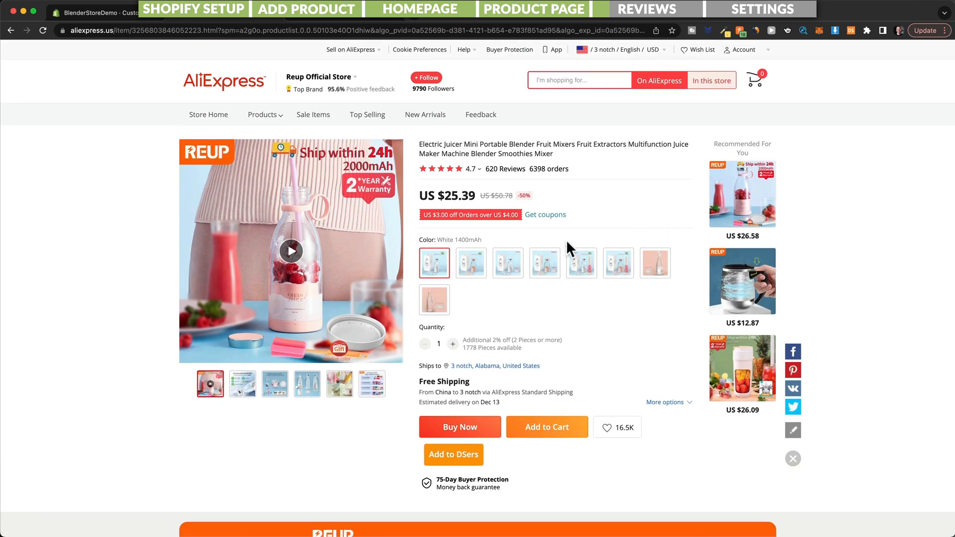
scroll(569, 241, "down", 7)
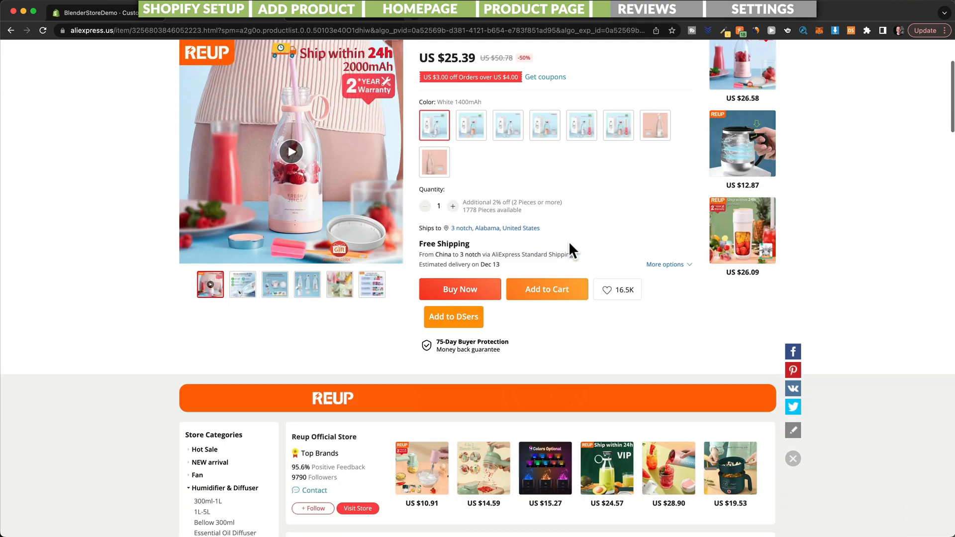
scroll(488, 162, "up", 6)
left_click(502, 169)
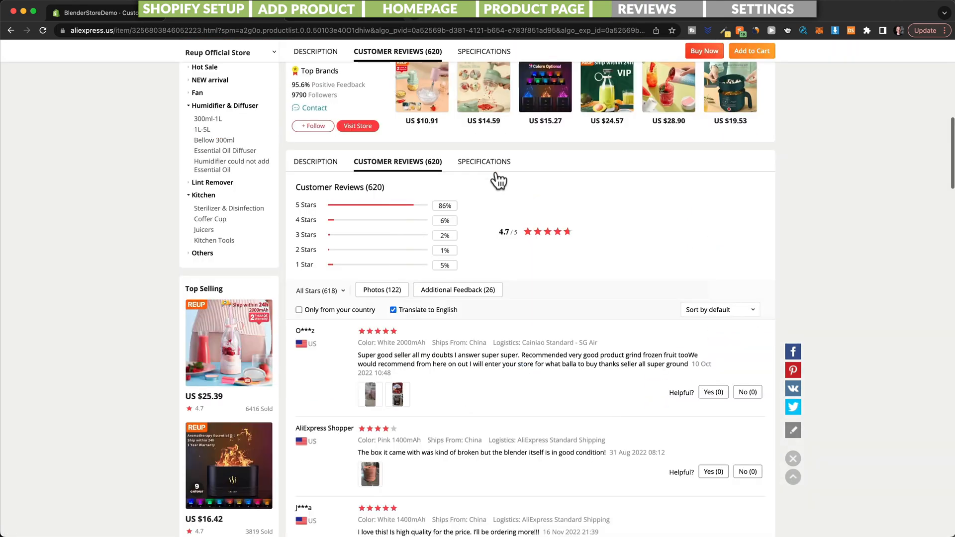
scroll(547, 298, "down", 3)
scroll(418, 259, "down", 1)
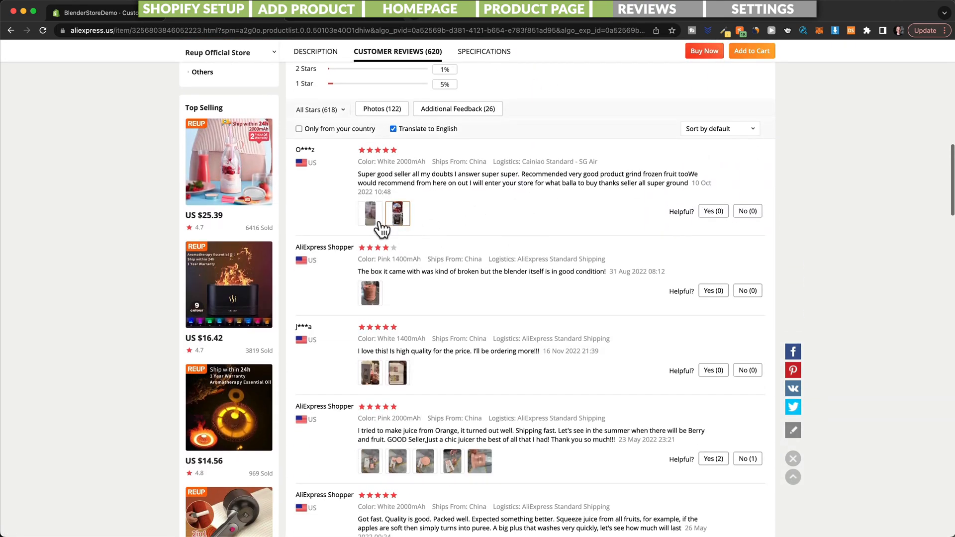
left_click(371, 215)
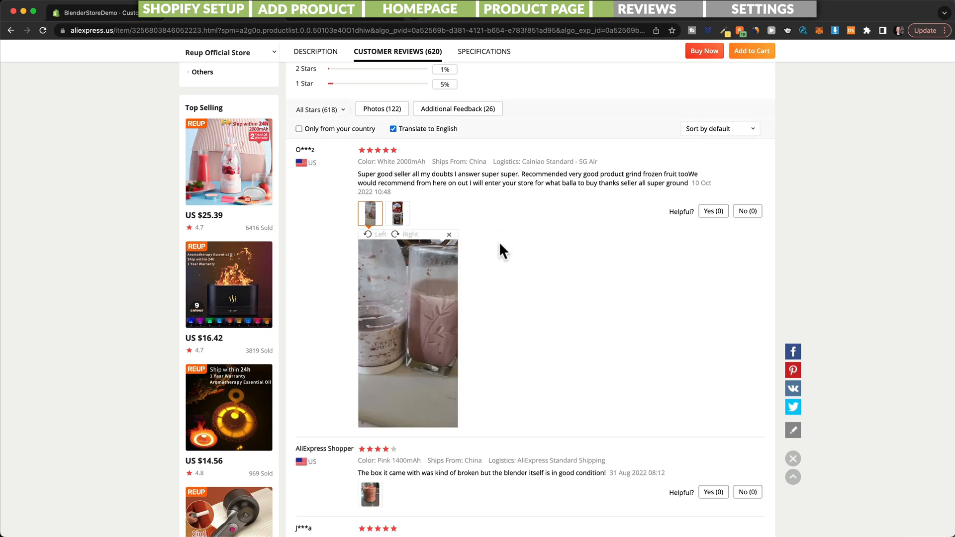
left_click(398, 214)
scroll(398, 214, "down", 1)
scroll(488, 300, "down", 5)
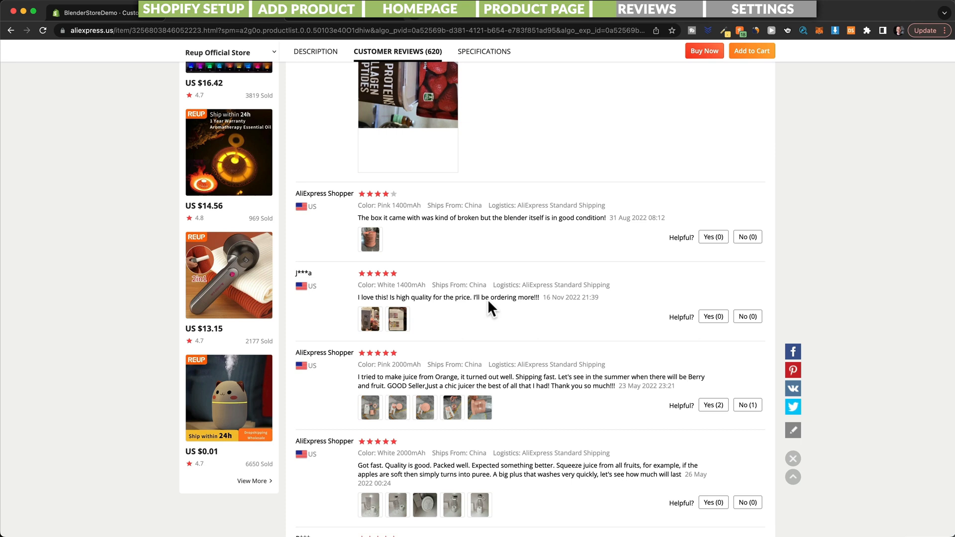
scroll(488, 300, "up", 1)
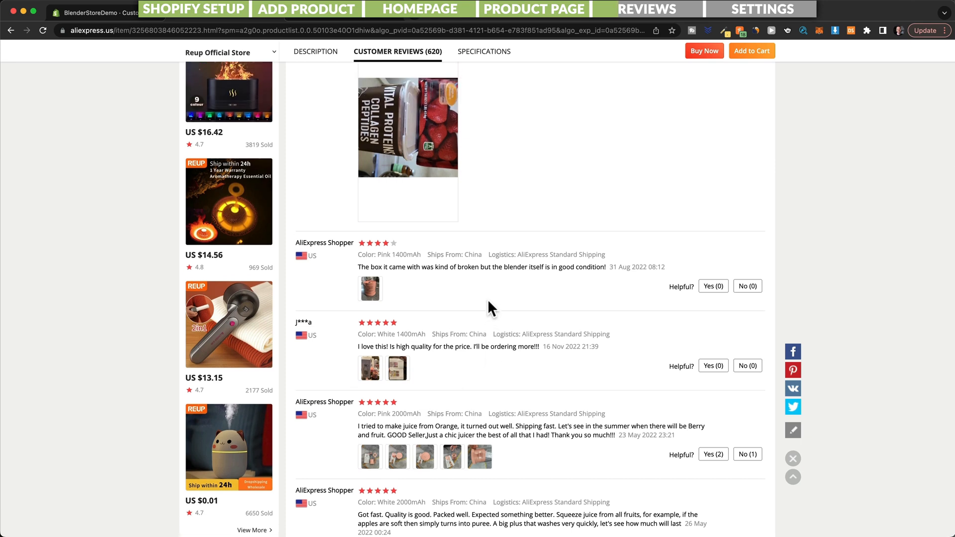
scroll(488, 301, "up", 1)
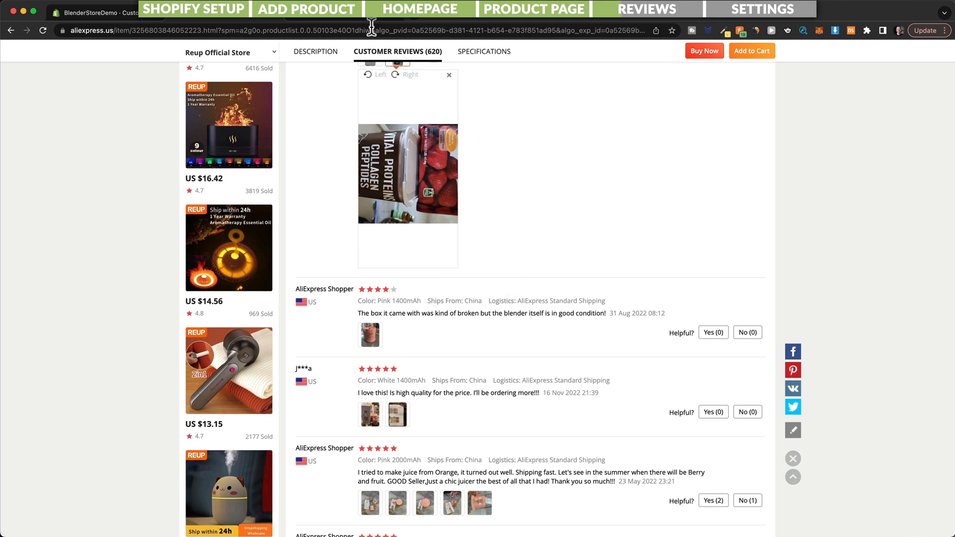
Switch to the Shopify App Store page for Loox Product Reviews & Photos and install the app on the store.
left_click(352, 14)
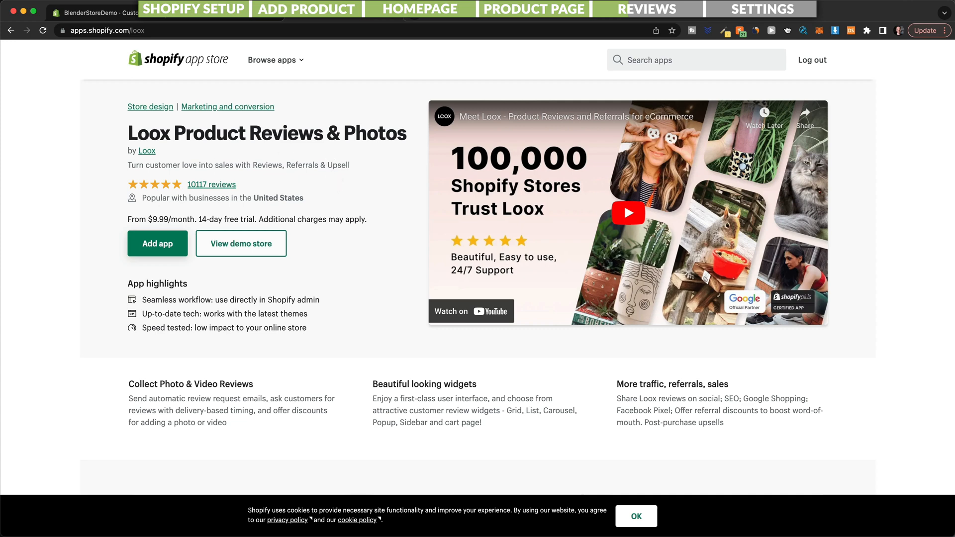
left_click(163, 246)
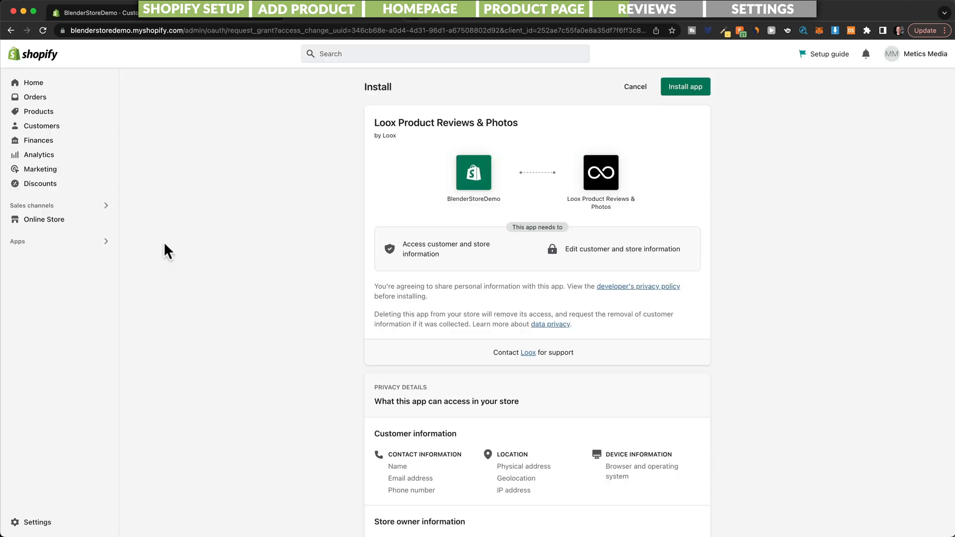
left_click(686, 88)
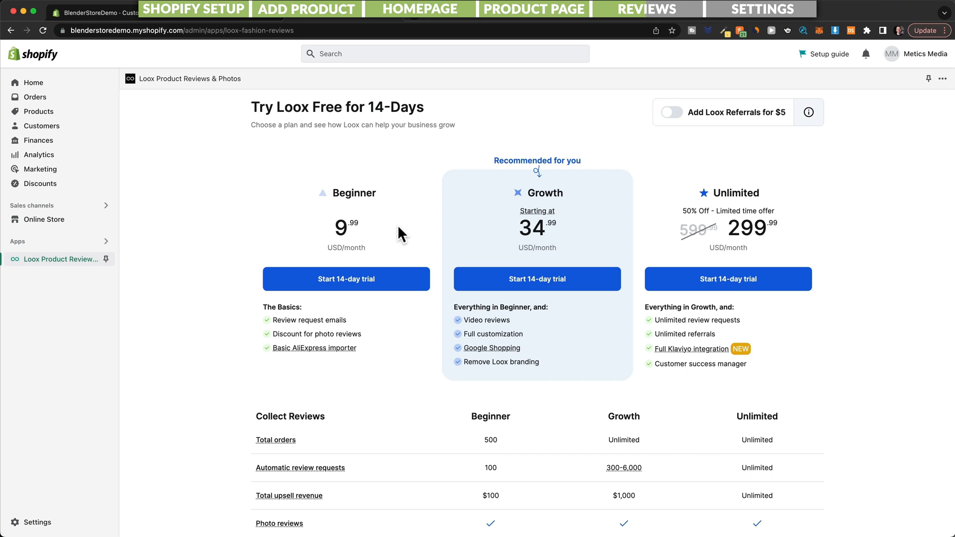
Start and approve the 14-day trial of Loox's Growth plan, keeping English as the store's primary language.
left_click(544, 284)
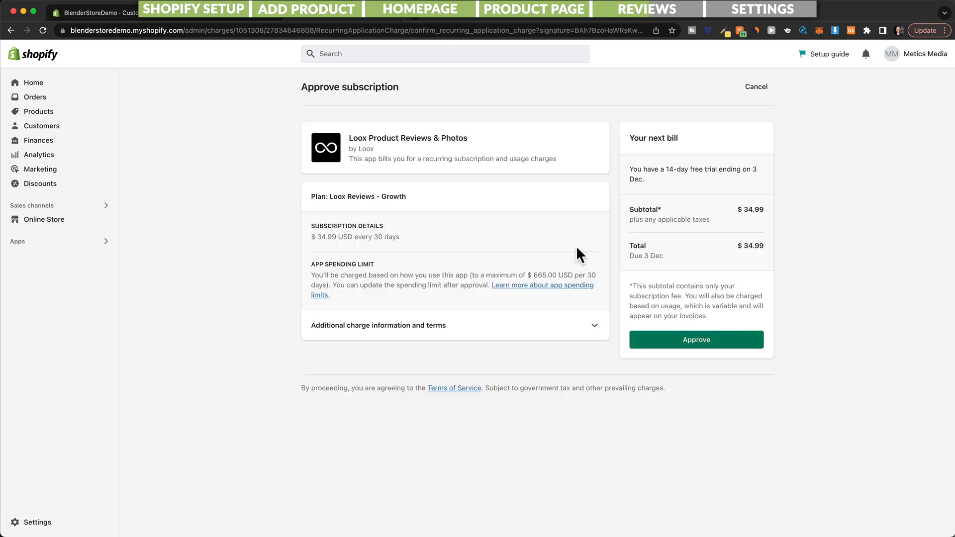
left_click(671, 349)
left_click(572, 513)
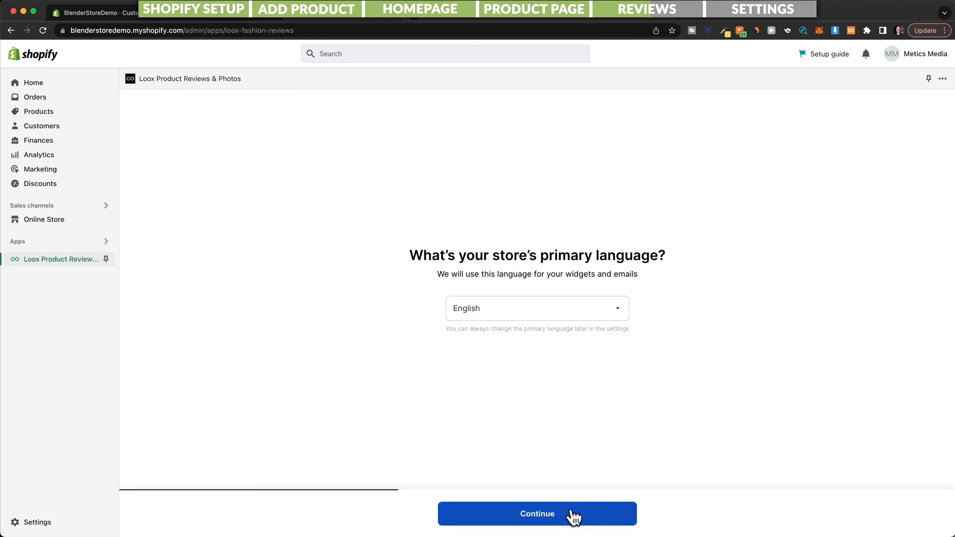
left_click(573, 515)
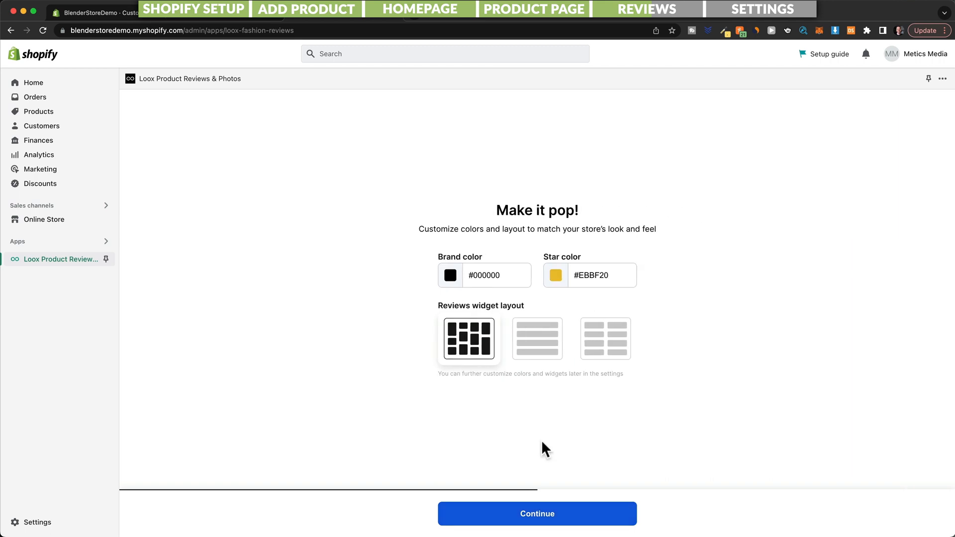
Try #d1a0a0 as the Loox brand color and return it to #000000.
left_click(450, 276)
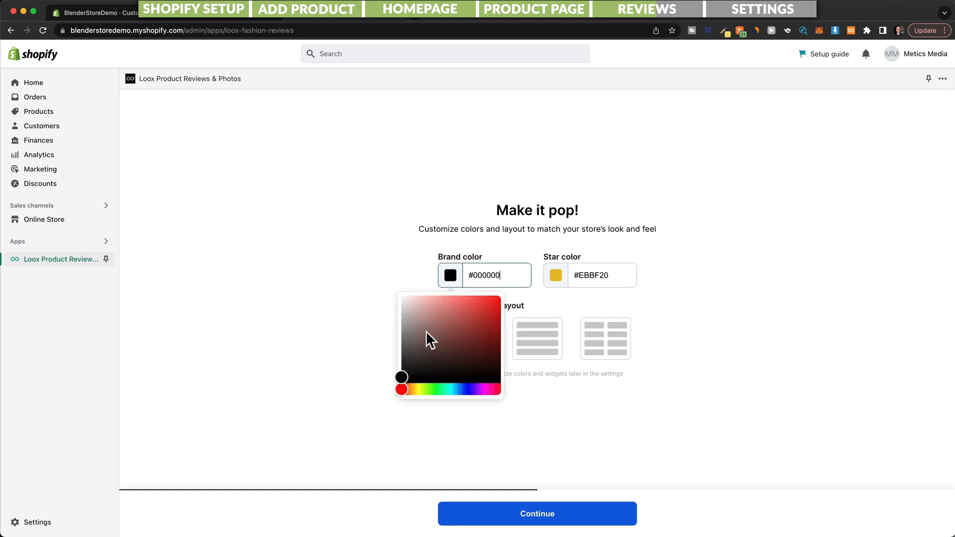
left_click(435, 321)
left_click(424, 310)
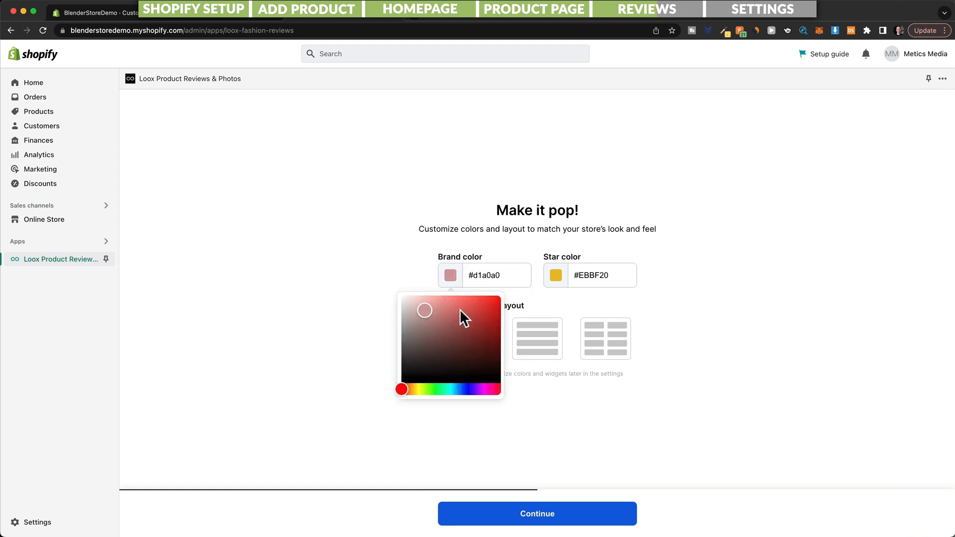
left_click_drag(444, 344, 390, 395)
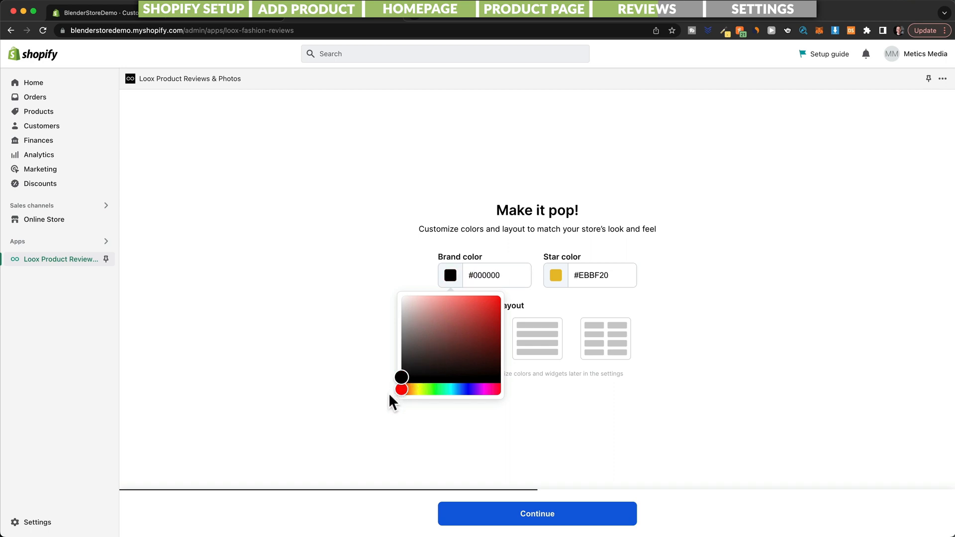
left_click(330, 344)
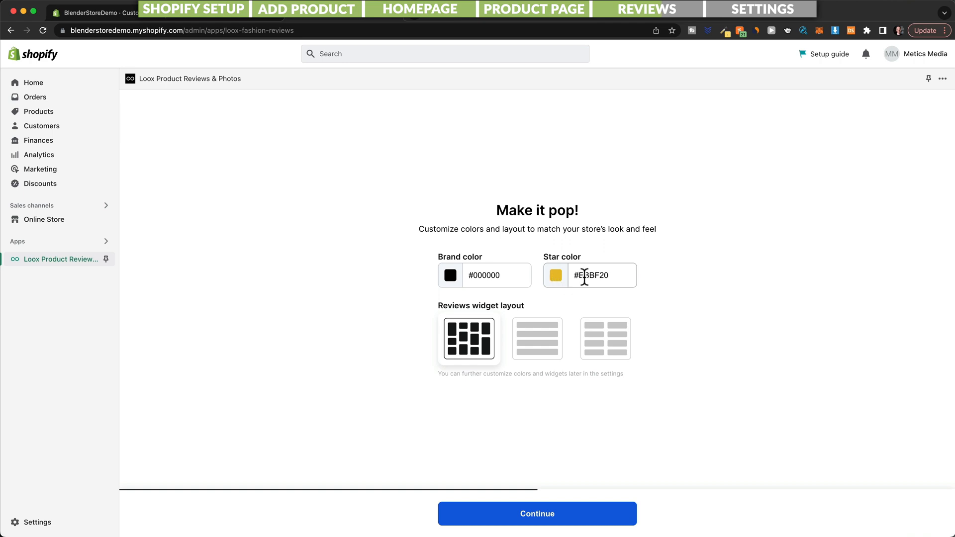
Accept the Loox colors and grid widget layout, and add the Import to Loox bookmarklet to the browser's bookmarks bar.
left_click(526, 521)
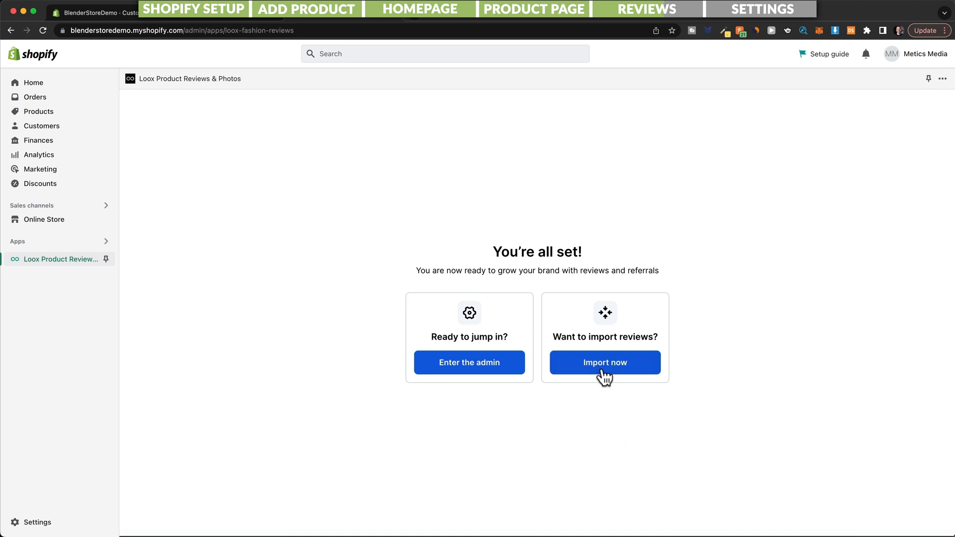
left_click(603, 372)
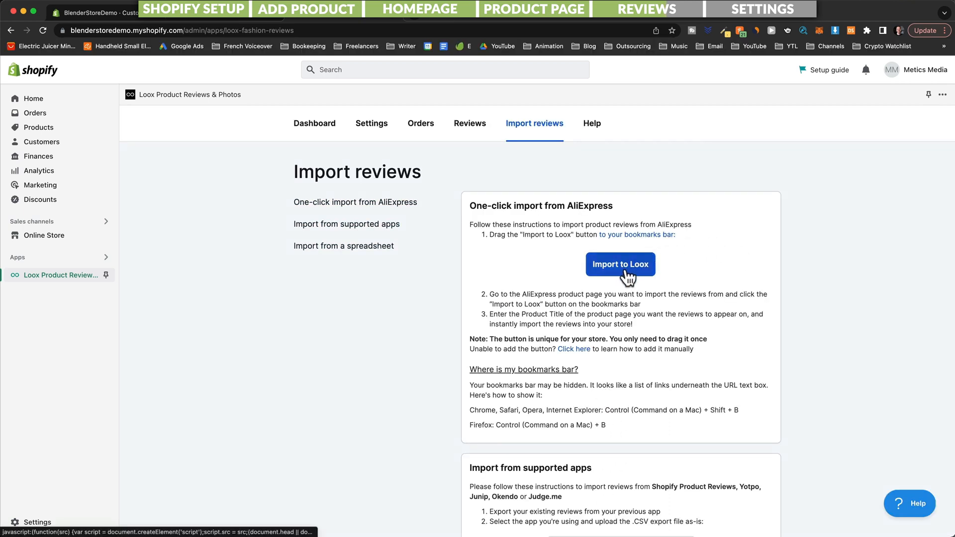
left_click_drag(628, 271, 389, 70)
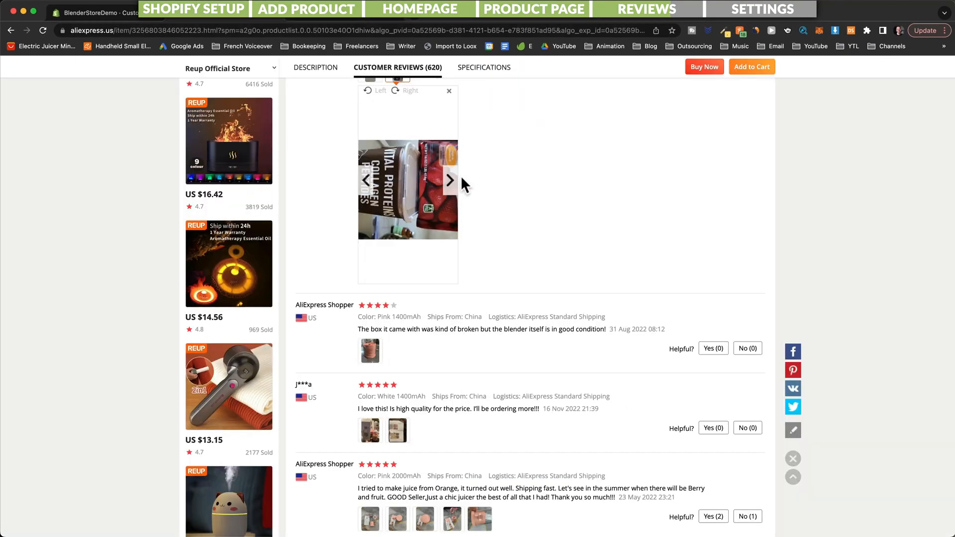
Run the Loox importer on the AliExpress listing for Juuicer™ Portable Blender, scanning 100 reviews with all ratings and countries, translated to English.
scroll(501, 216, "up", 15)
scroll(501, 217, "down", 2)
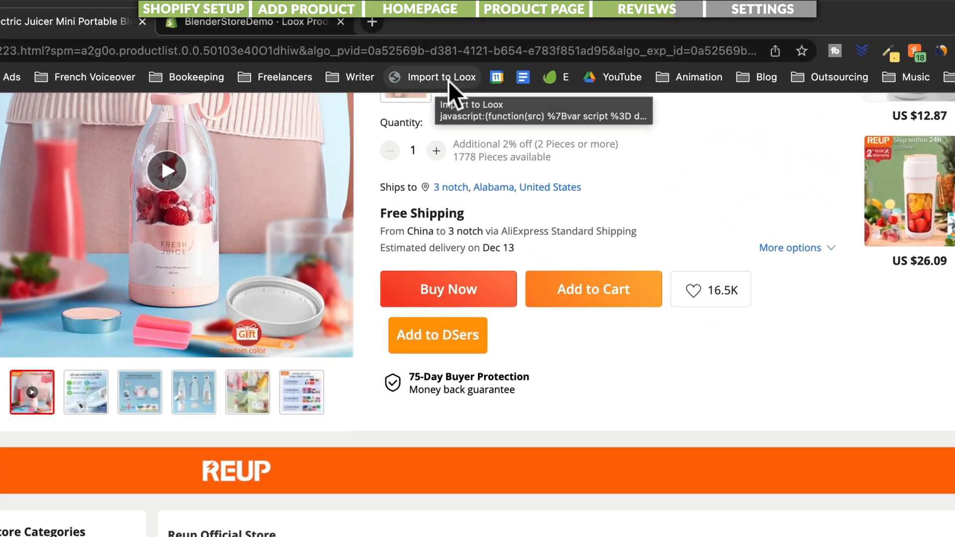
left_click(439, 80)
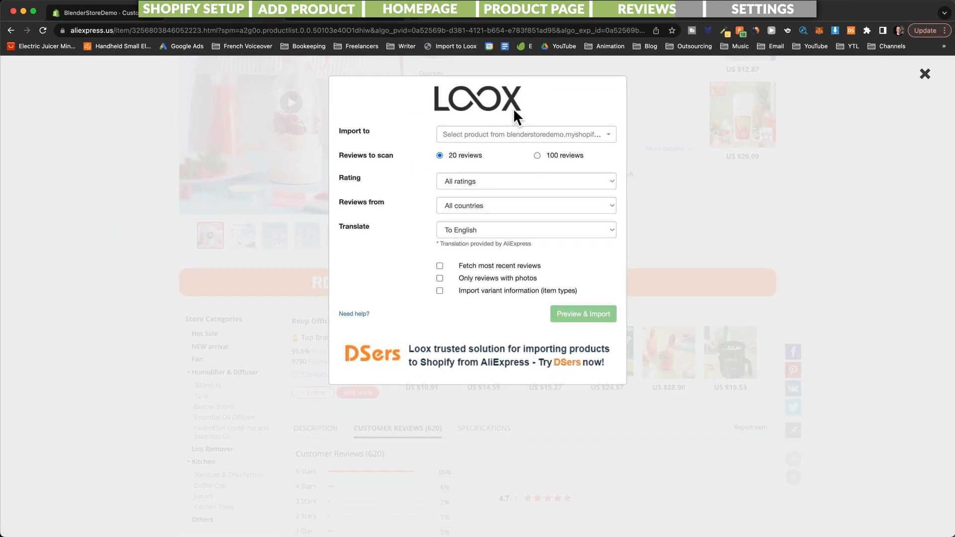
left_click(565, 136)
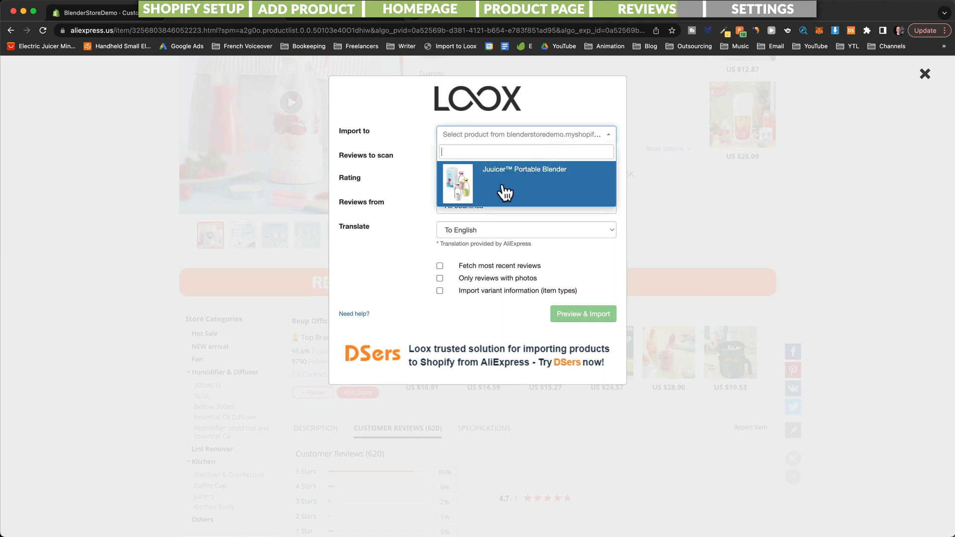
left_click(516, 189)
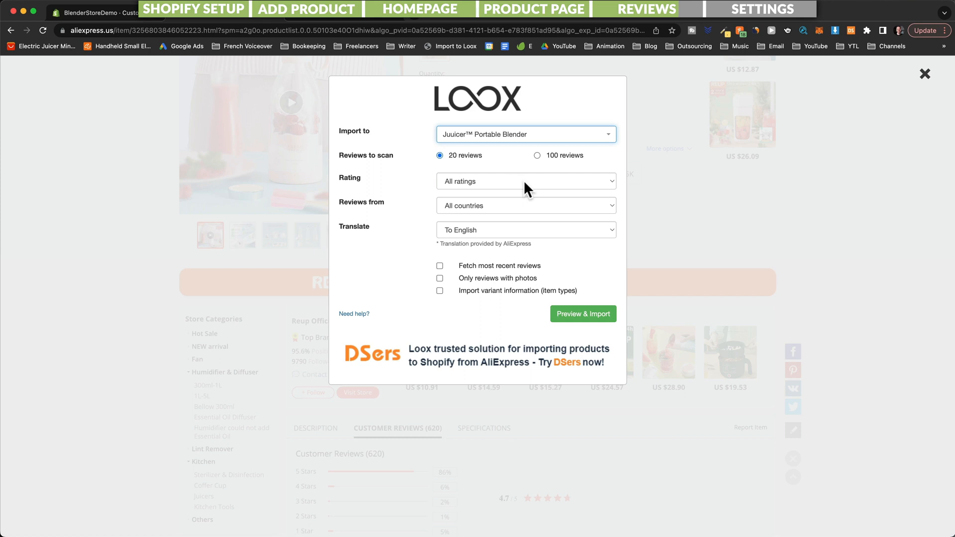
left_click(537, 155)
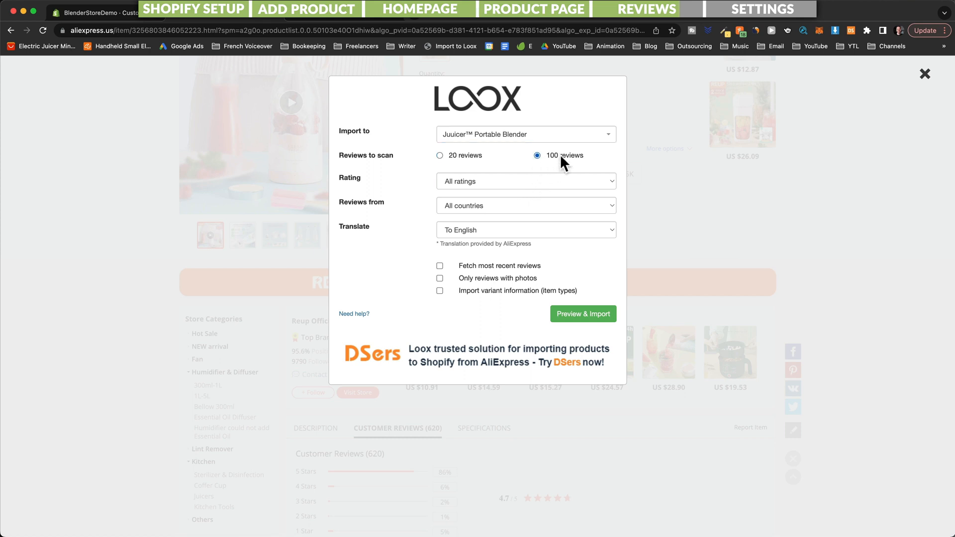
key("Tab")
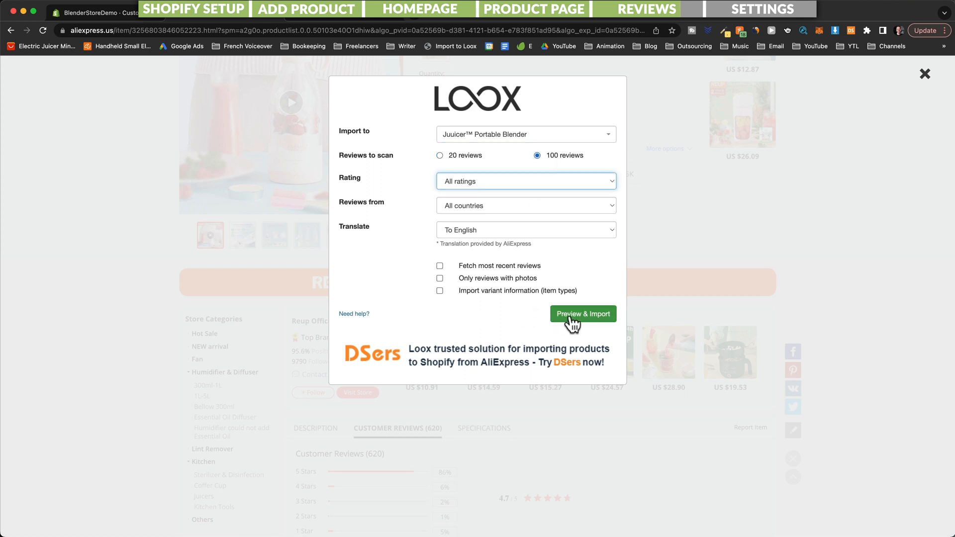
left_click(575, 319)
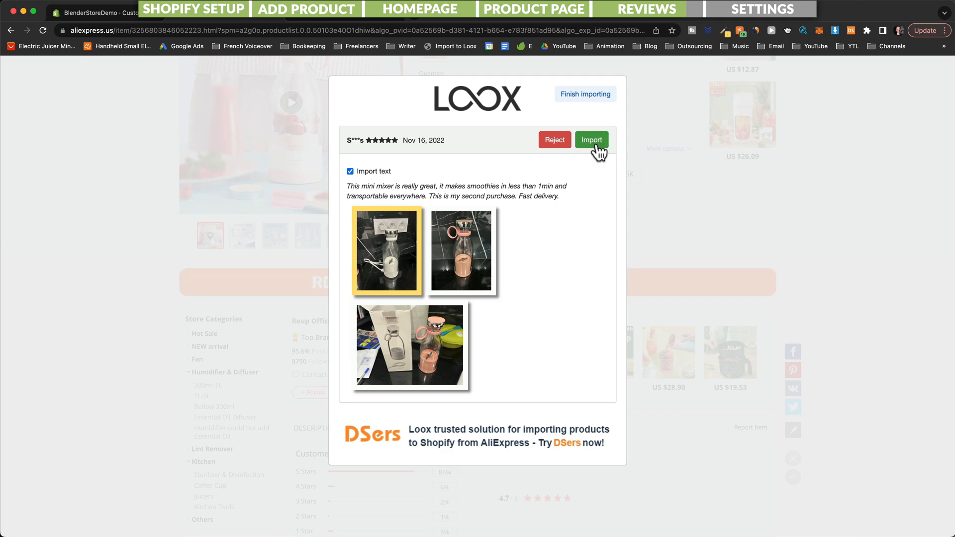
Import the review dated Nov 16, 2022, reject the one dated Oct 1, 2022, and finish importing.
left_click(598, 146)
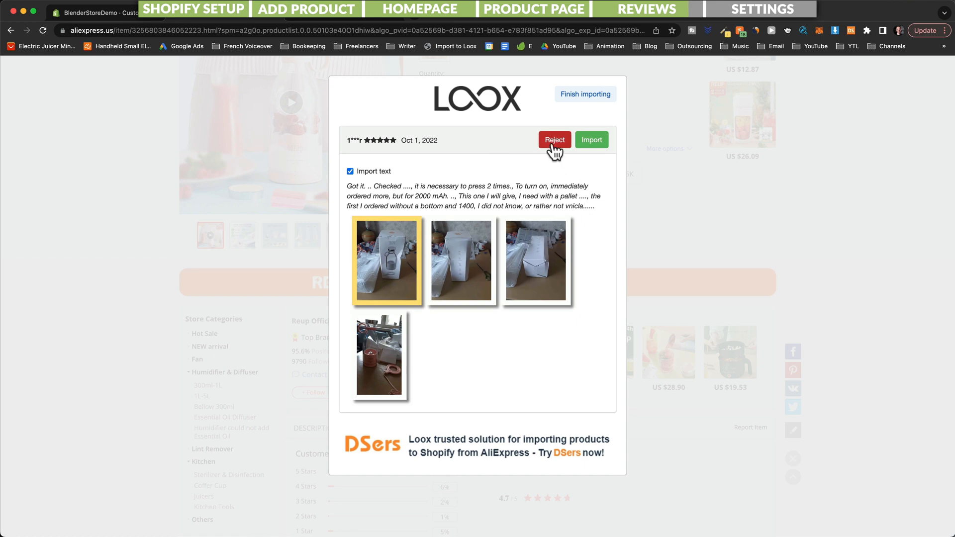
left_click(554, 145)
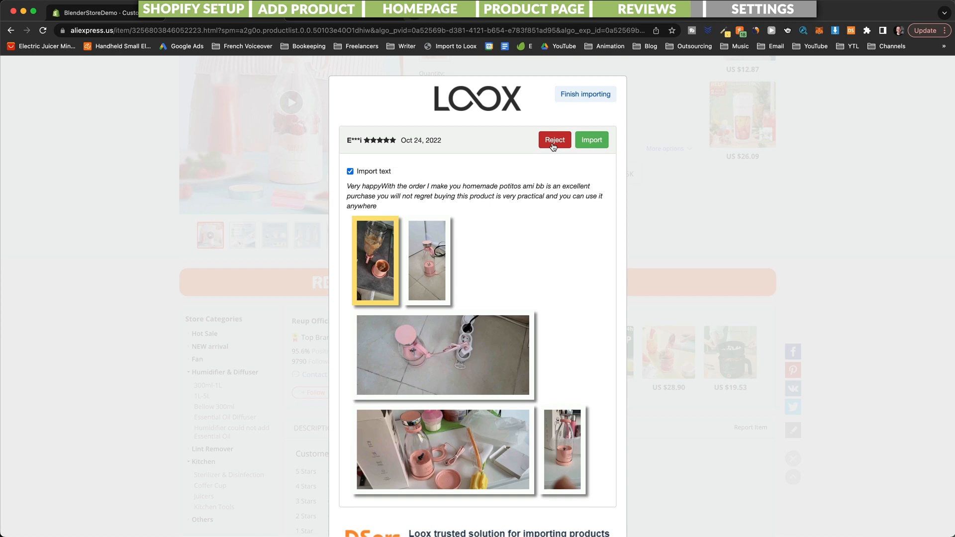
left_click(590, 101)
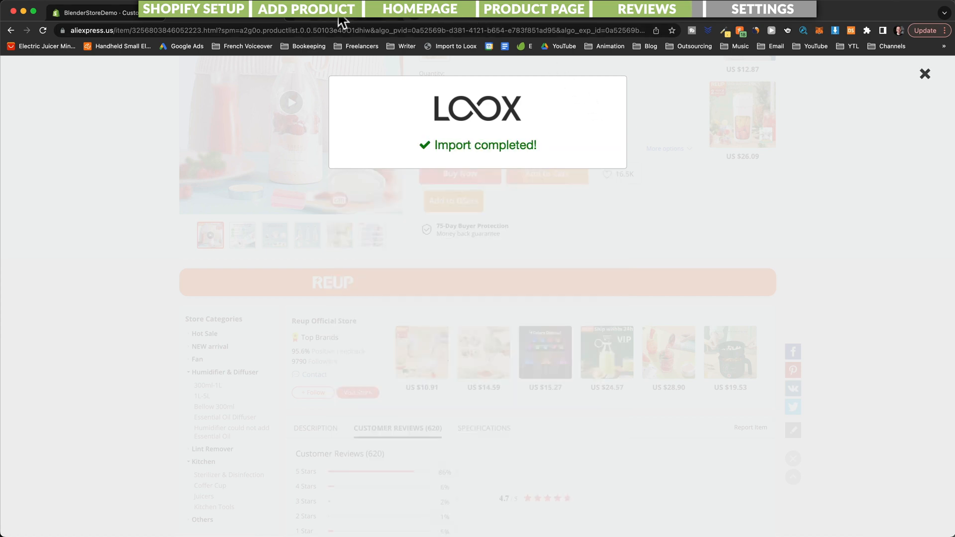
Return to the theme editor and examine the imported reviews below the product information in the product page preview.
left_click(338, 15)
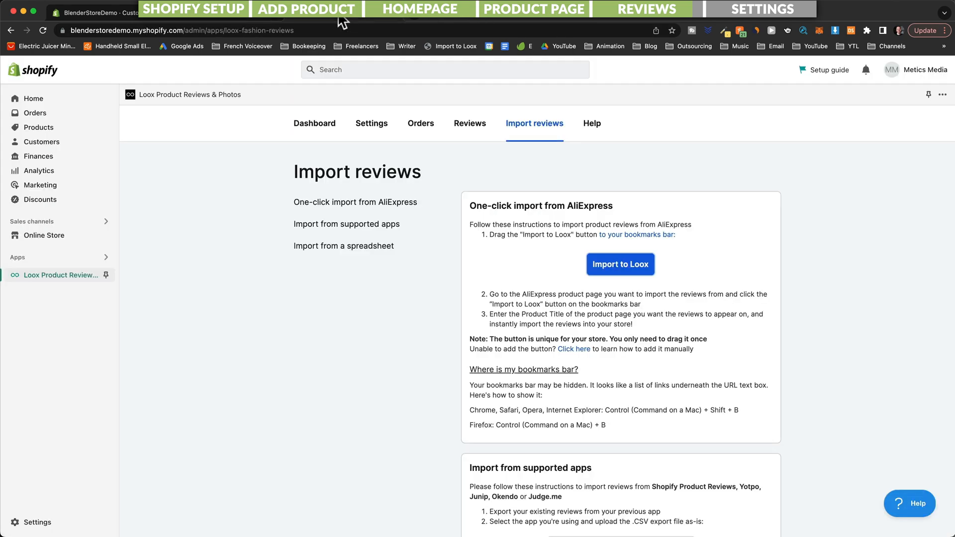
left_click(127, 12)
scroll(689, 377, "down", 15)
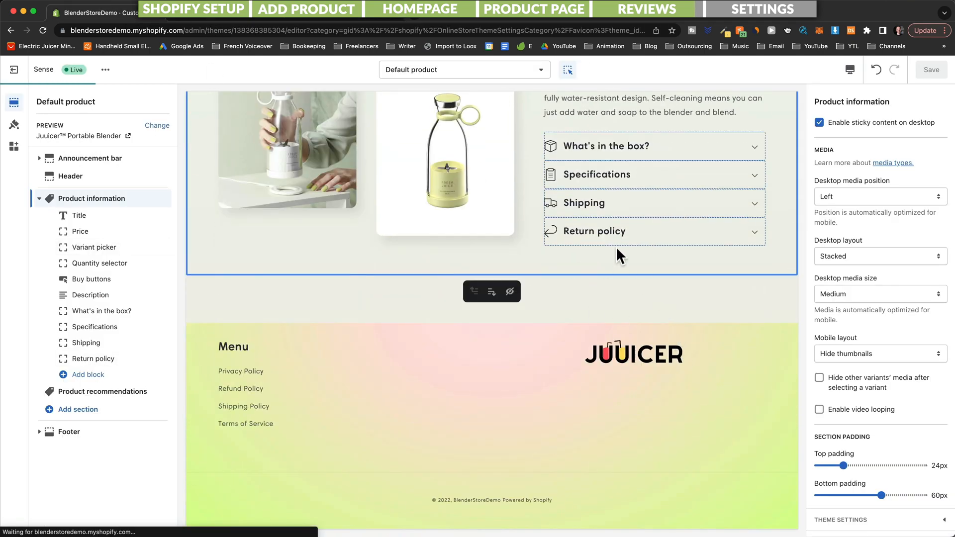
scroll(613, 249, "down", 5)
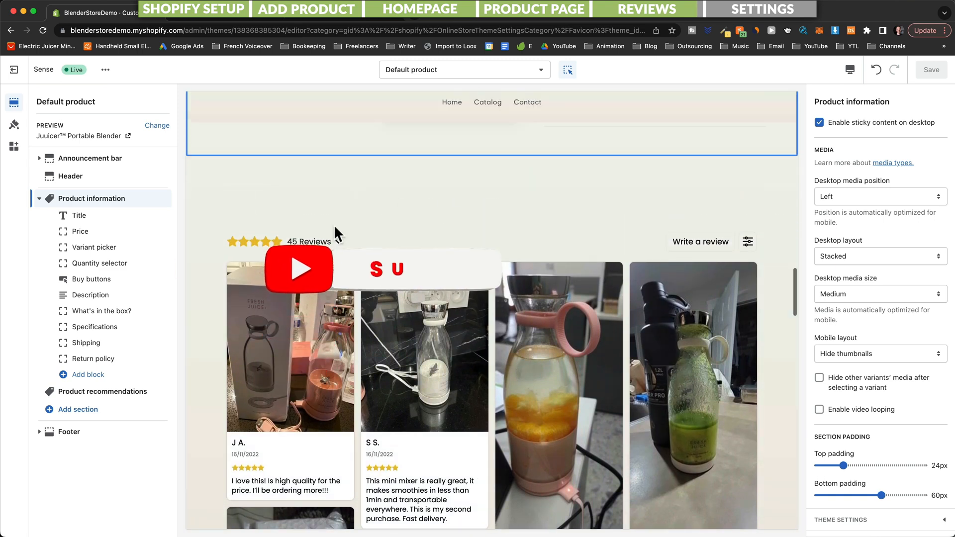
scroll(567, 238, "down", 7)
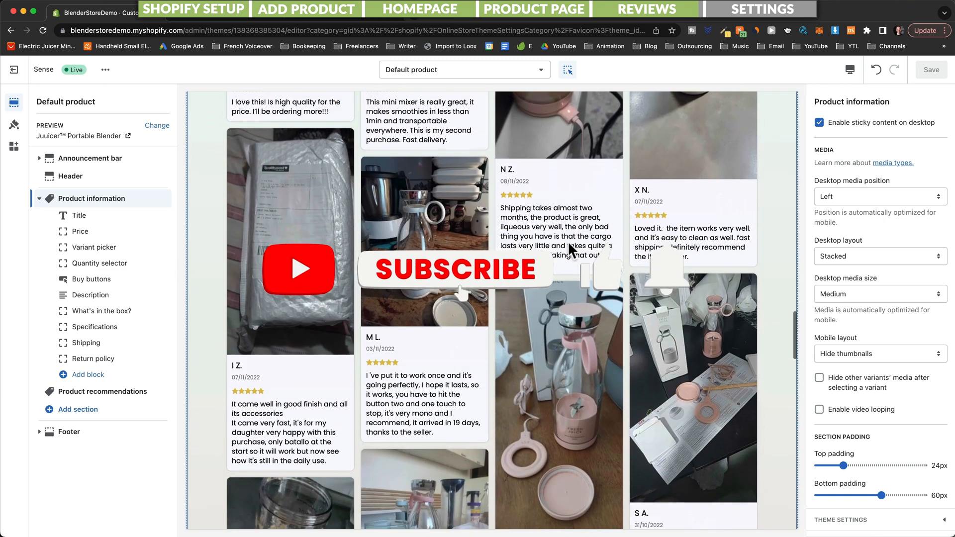
Switch the product page preview to mobile and examine how the imported reviews are laid out.
left_click(850, 75)
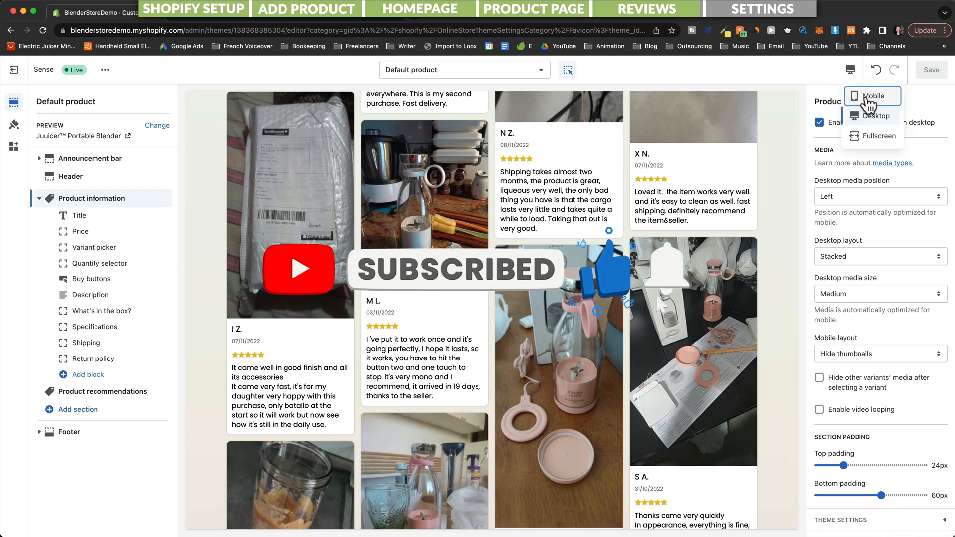
left_click(866, 93)
scroll(518, 295, "down", 12)
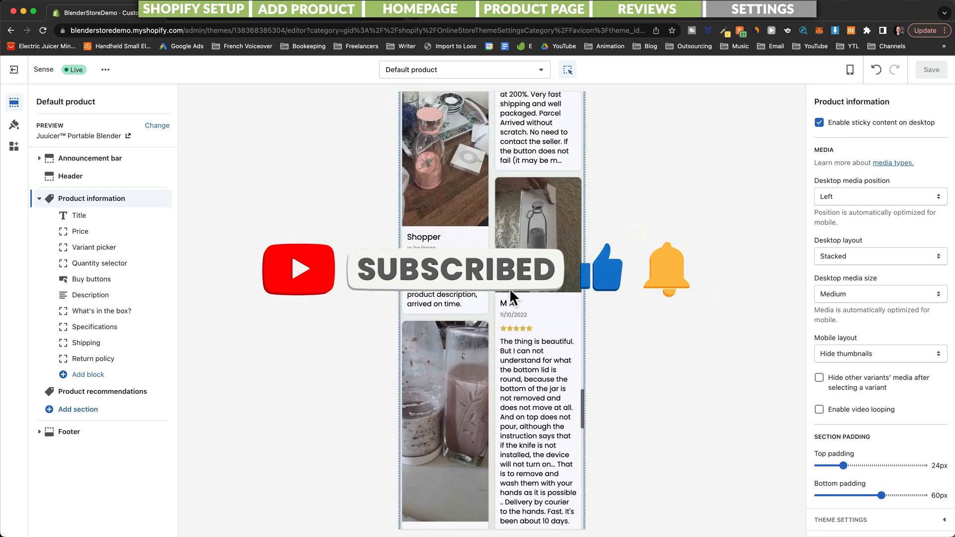
scroll(514, 284, "down", 5)
scroll(515, 283, "up", 20)
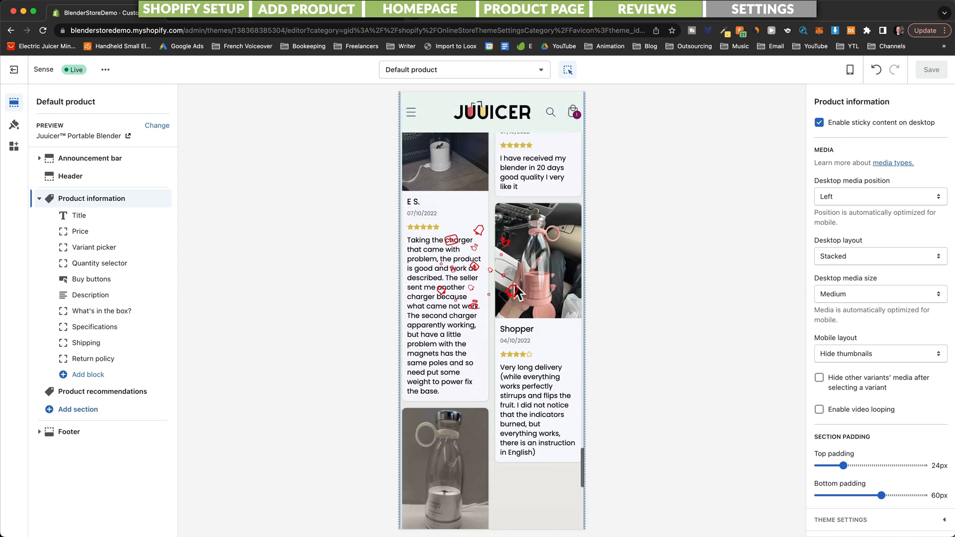
scroll(515, 283, "up", 15)
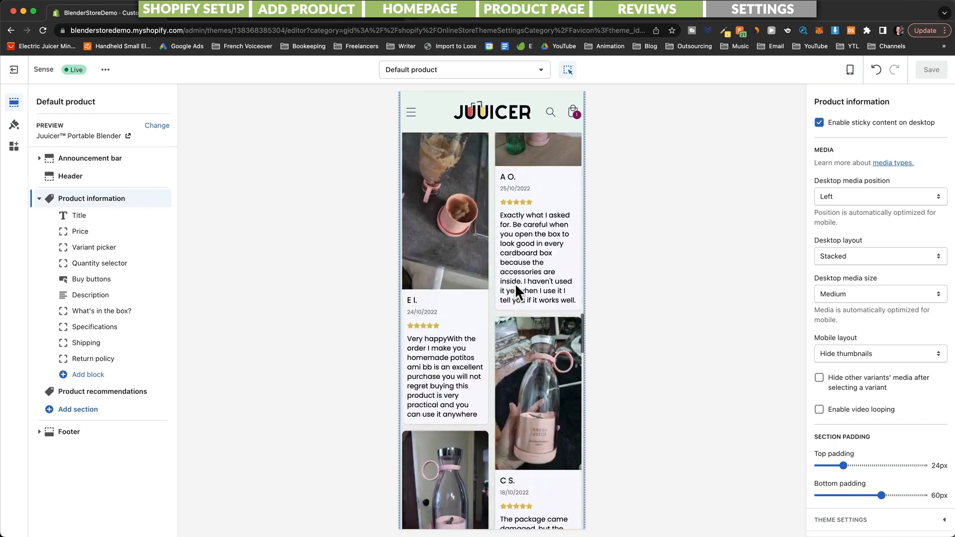
scroll(516, 288, "up", 20)
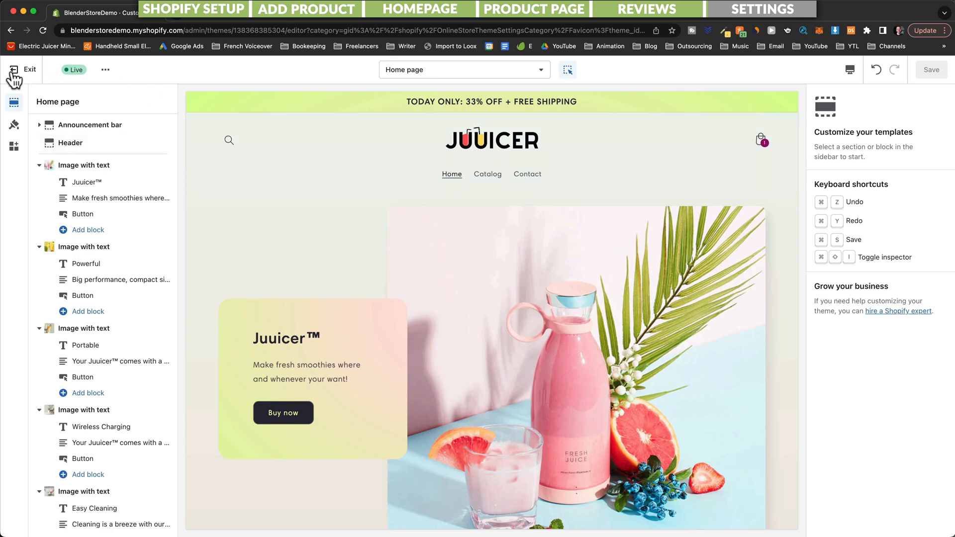
Leave the theme editor, open the store's Main menu navigation and remove the Catalog item.
left_click(14, 73)
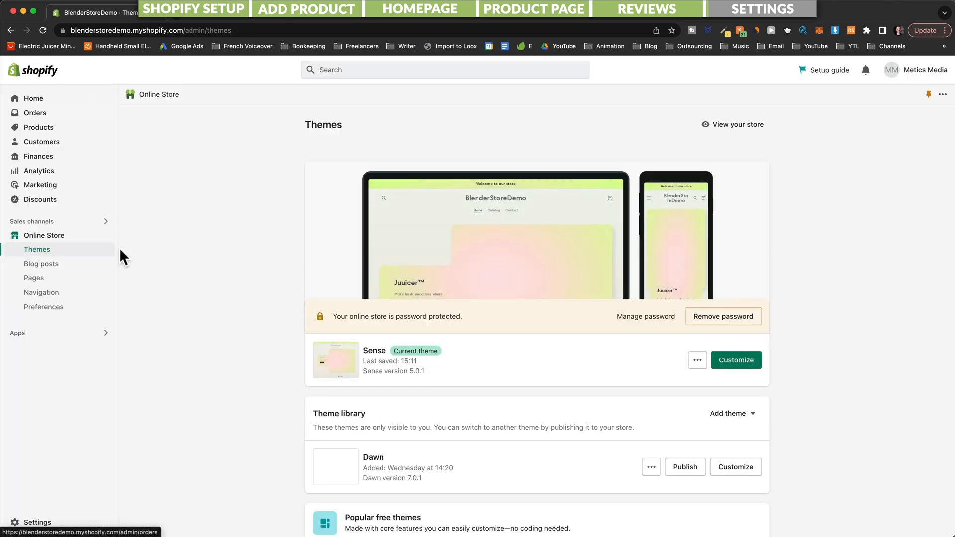
left_click(55, 294)
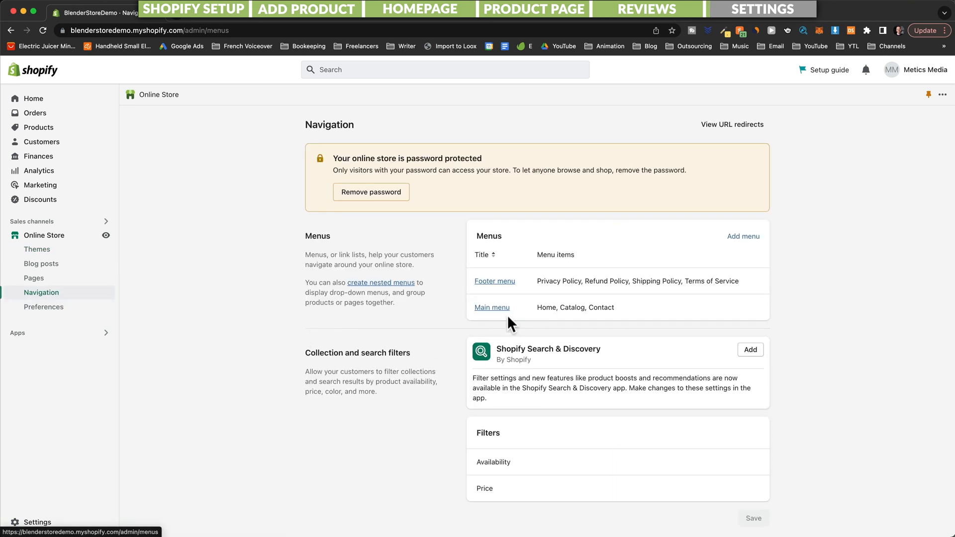
left_click(494, 307)
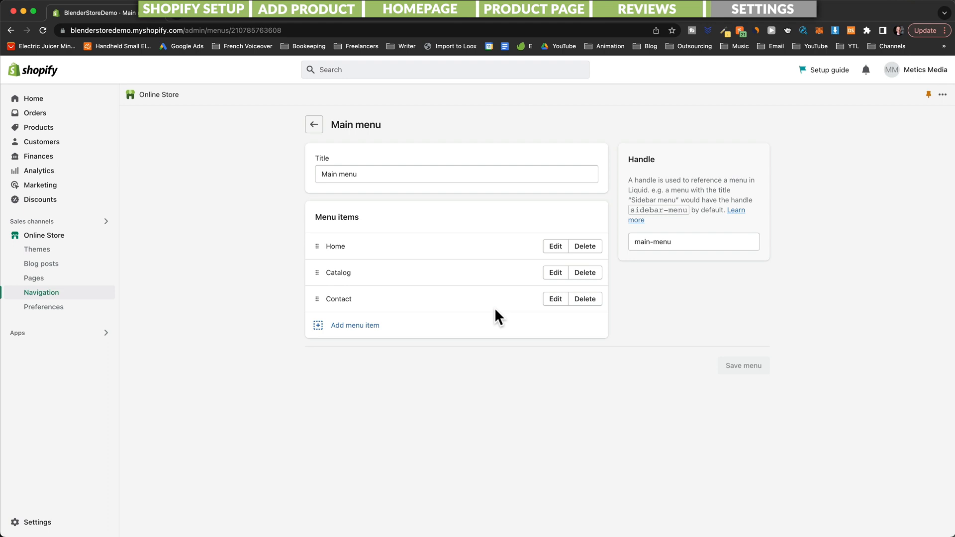
left_click(580, 274)
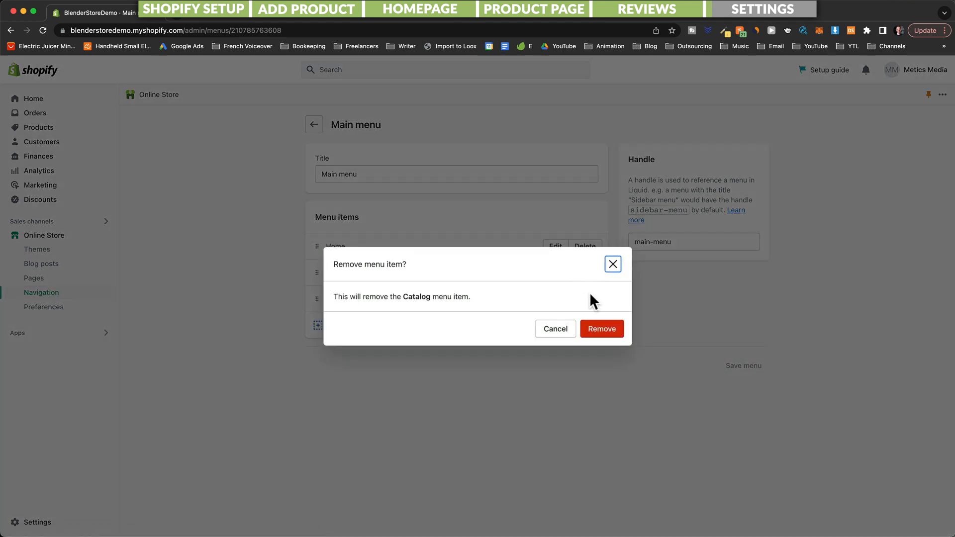
left_click(596, 324)
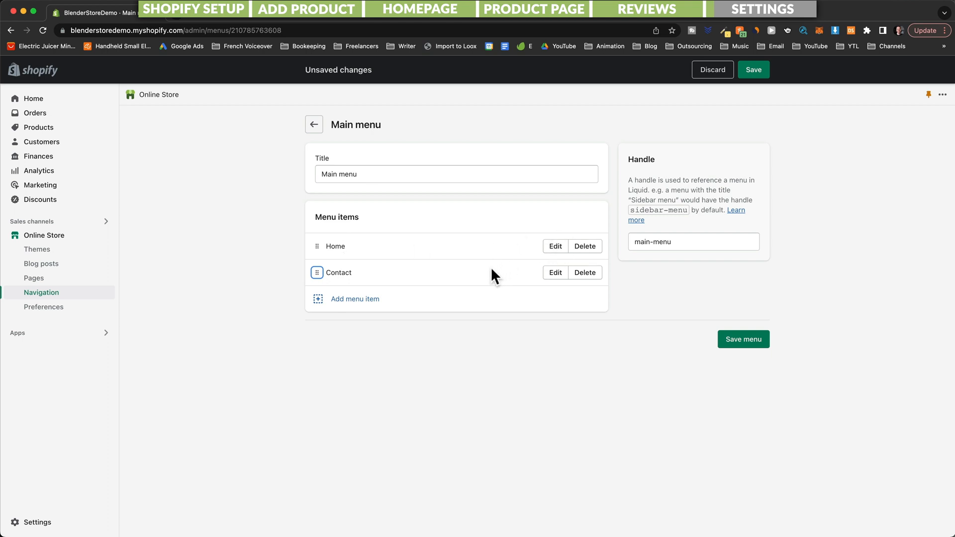
Add a menu item to the Main menu that links to the Juuicer™ Portable Blender product.
left_click(348, 300)
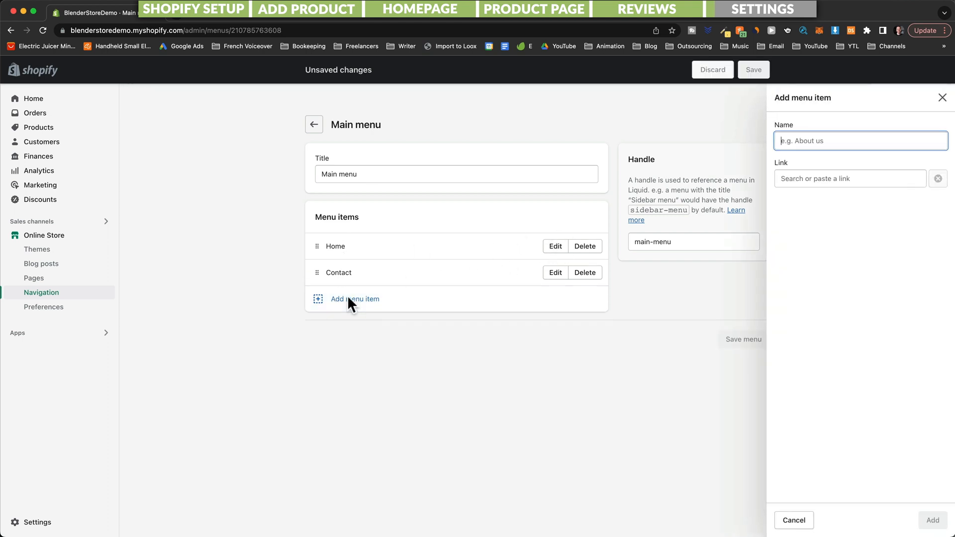
left_click(815, 178)
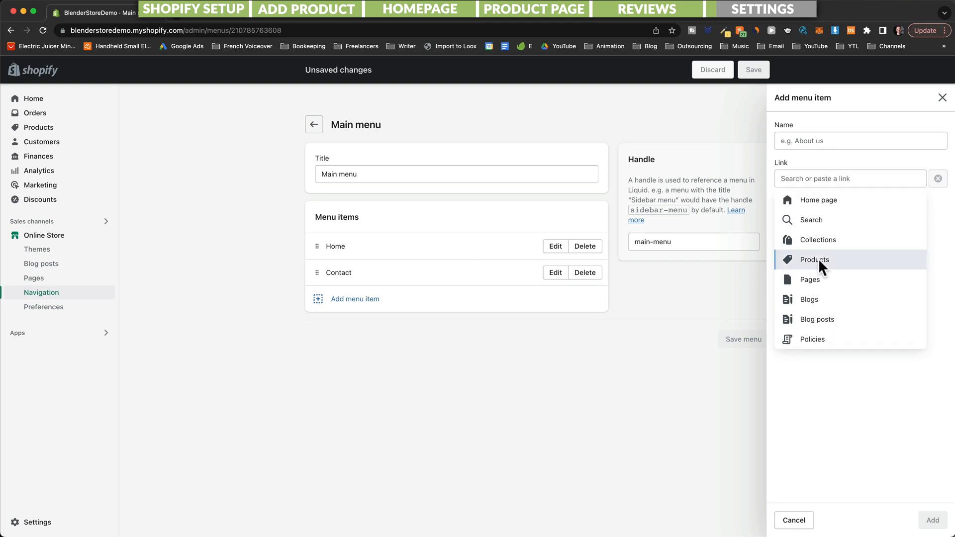
left_click(820, 260)
left_click(828, 241)
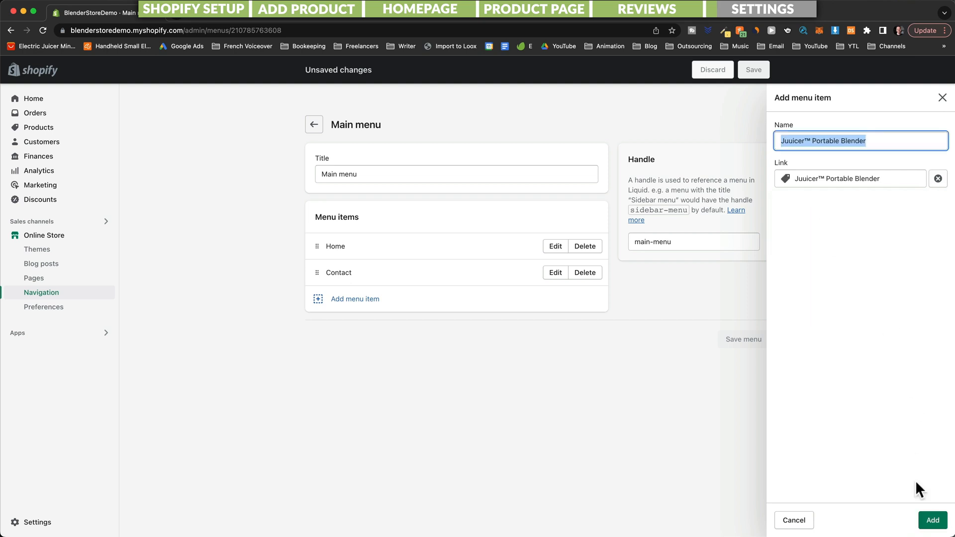
left_click(933, 520)
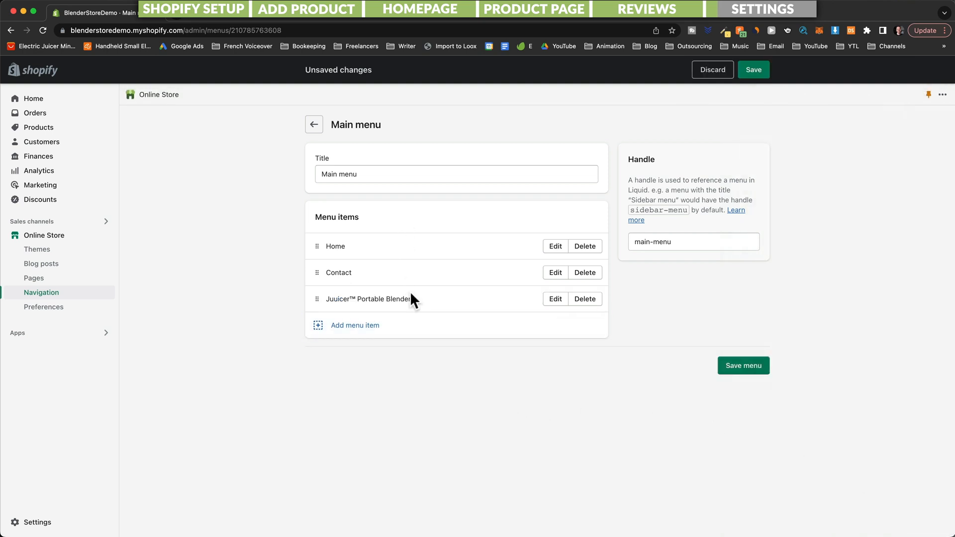
Save the Main menu and open the current Sense theme for customization.
left_click(734, 366)
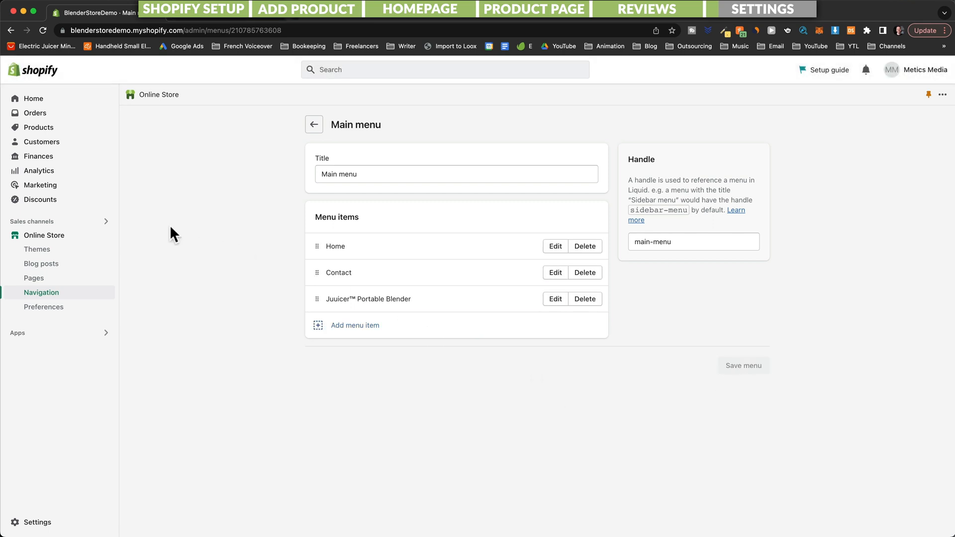
left_click(71, 248)
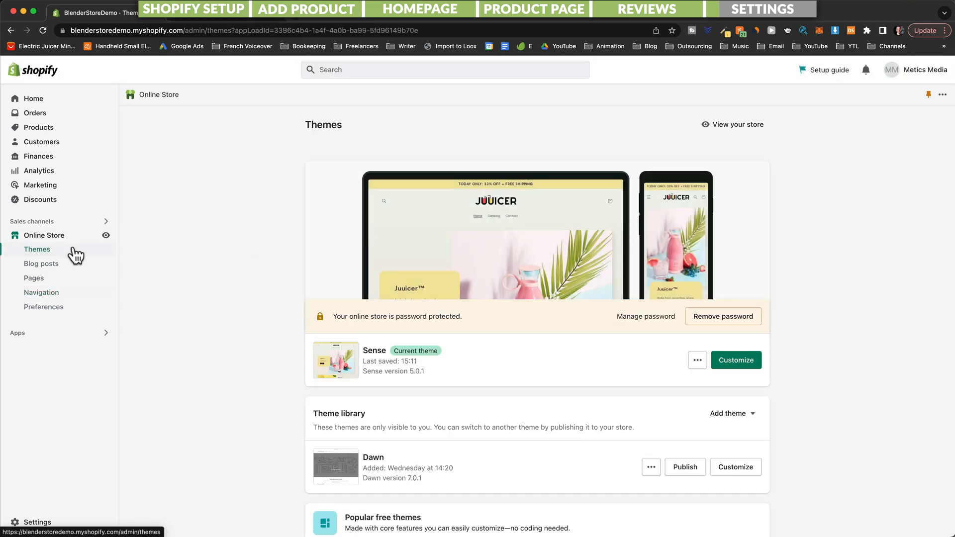
left_click(728, 361)
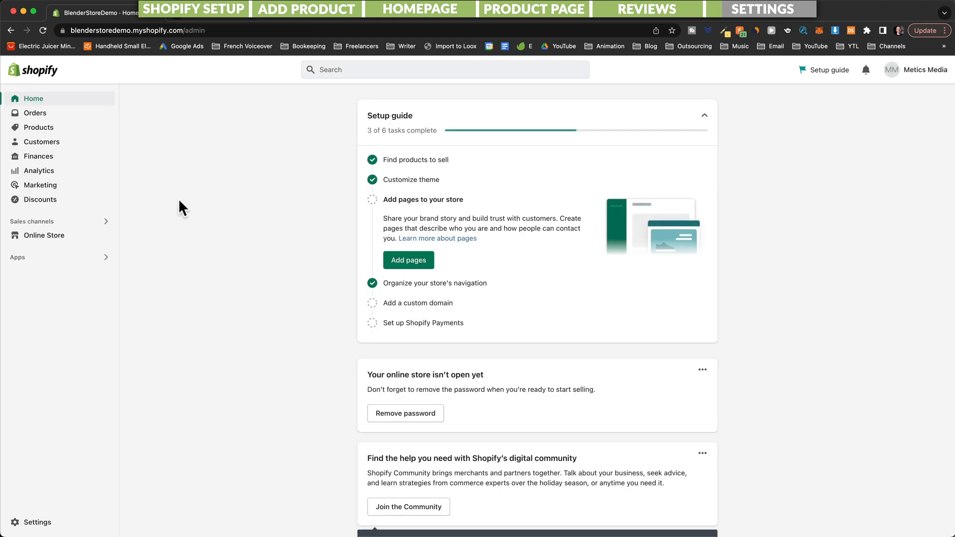
Create and save a visible online store page titled About Us with empty content.
left_click(59, 239)
left_click(60, 280)
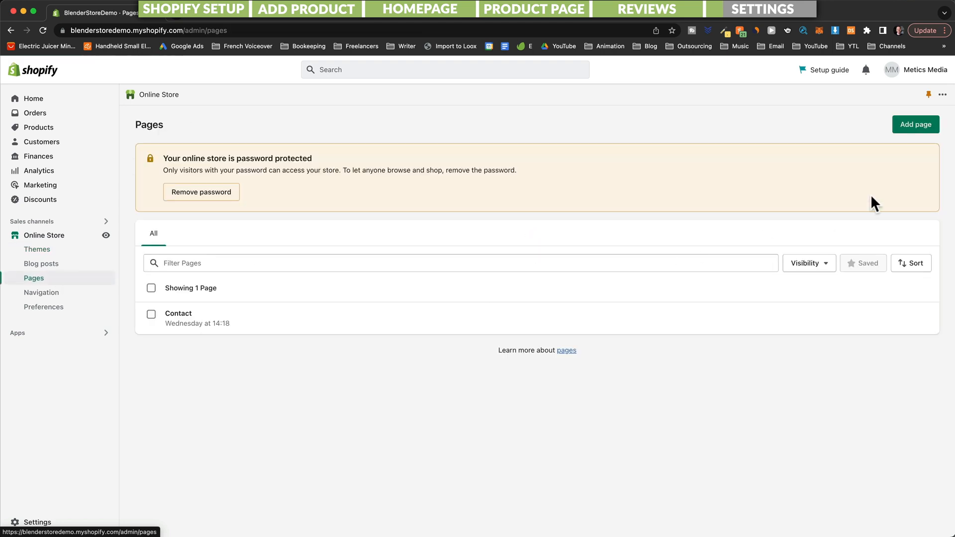
left_click(910, 126)
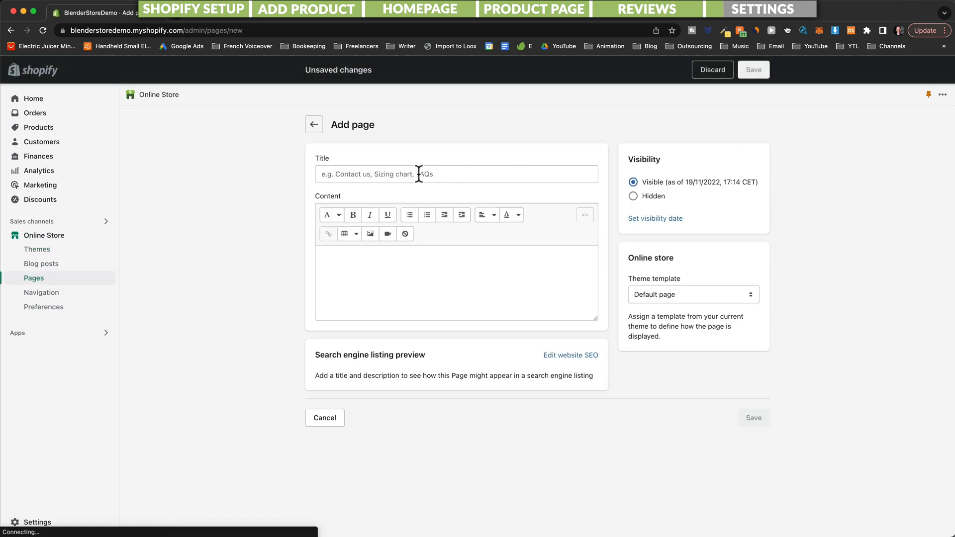
left_click(419, 174)
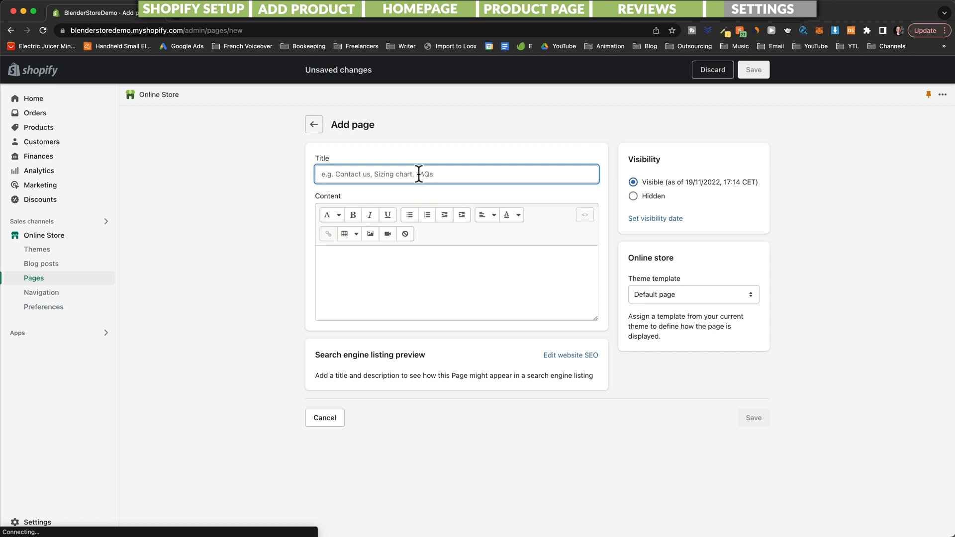
type("About Us")
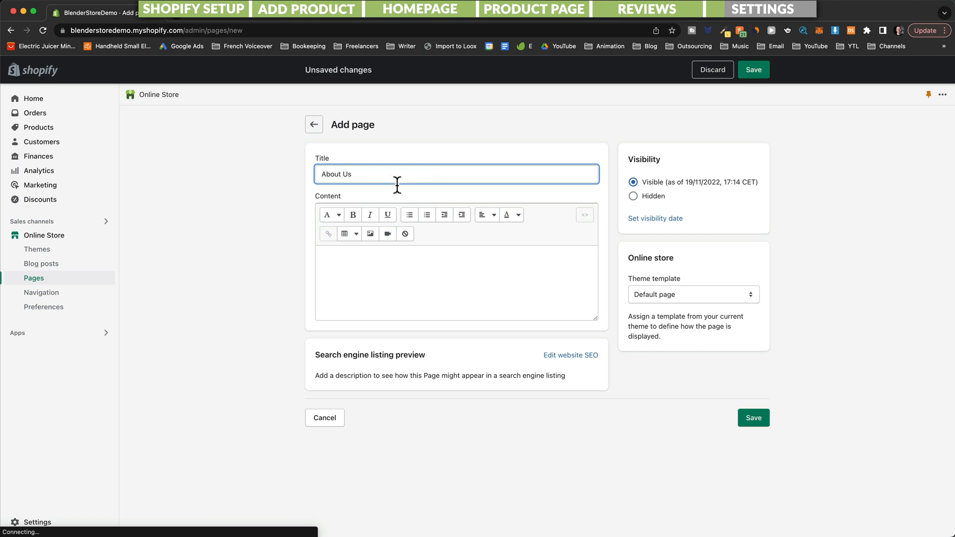
left_click(406, 254)
left_click(757, 420)
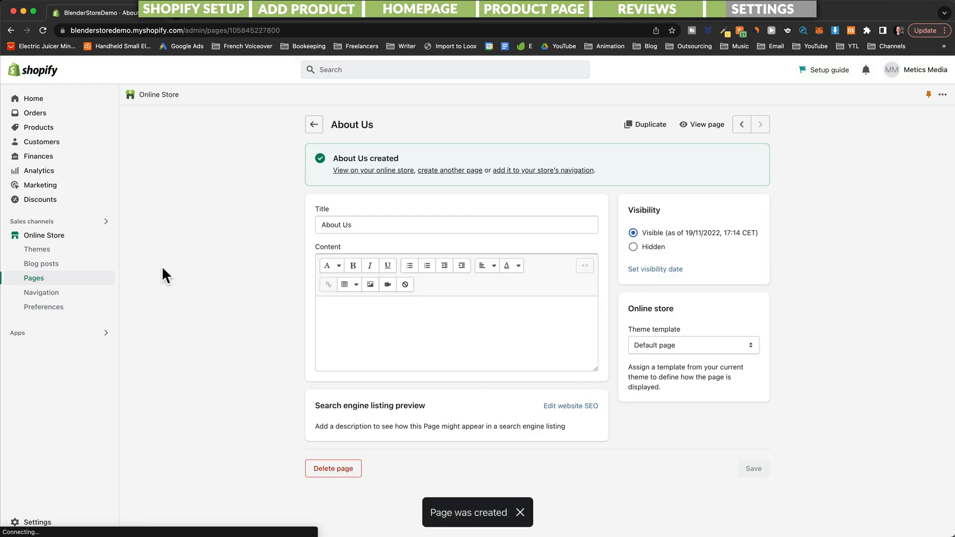
Add a menu item linking to the About Us page to the Main menu and save the menu.
left_click(70, 293)
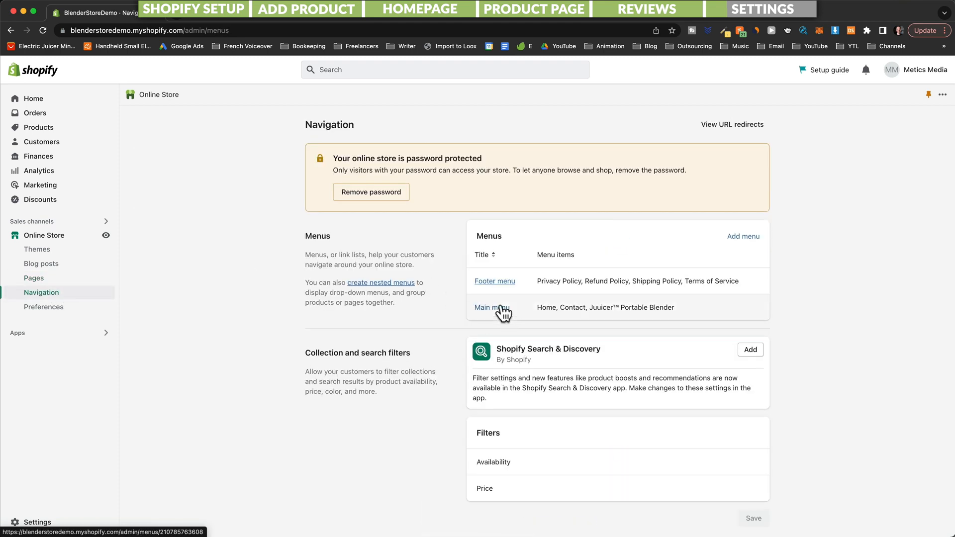
left_click(500, 305)
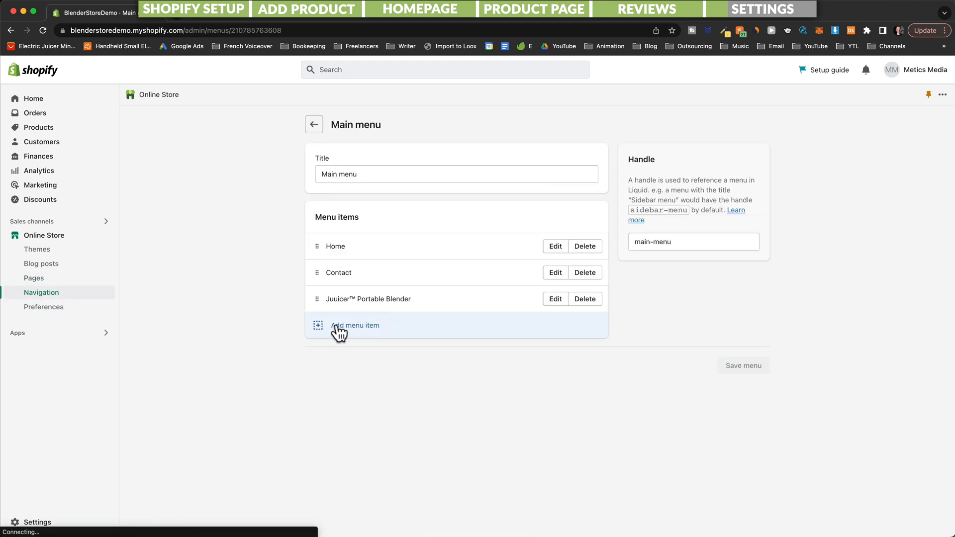
left_click(338, 326)
left_click(875, 178)
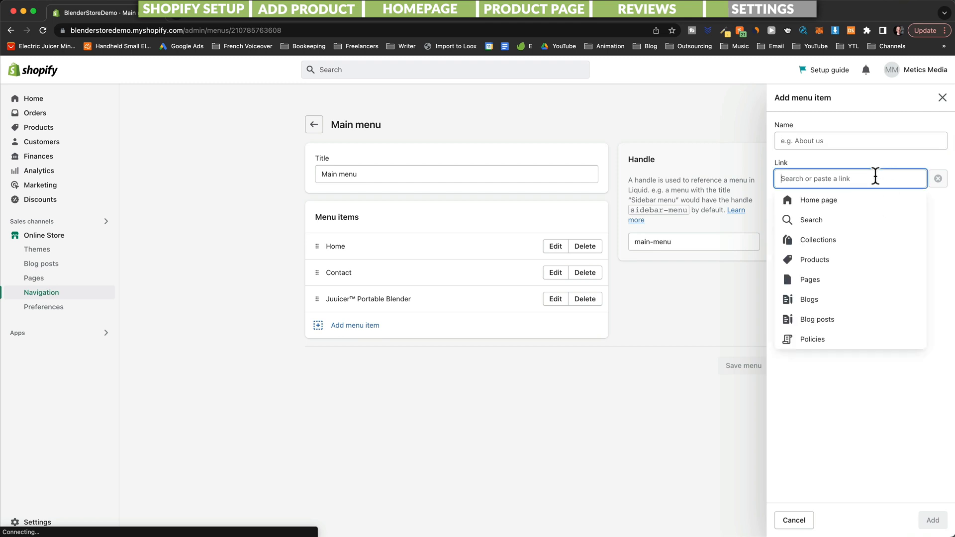
left_click(832, 279)
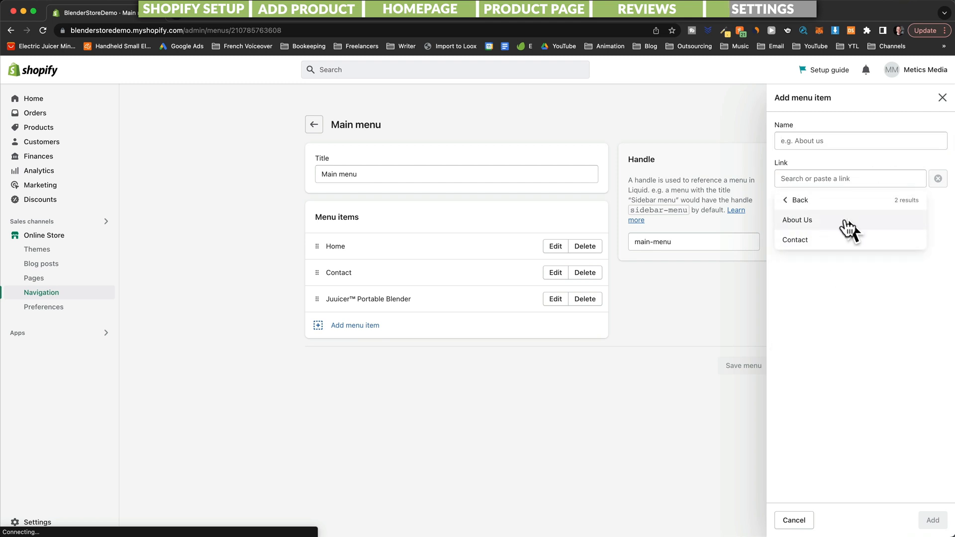
left_click(837, 223)
left_click(931, 522)
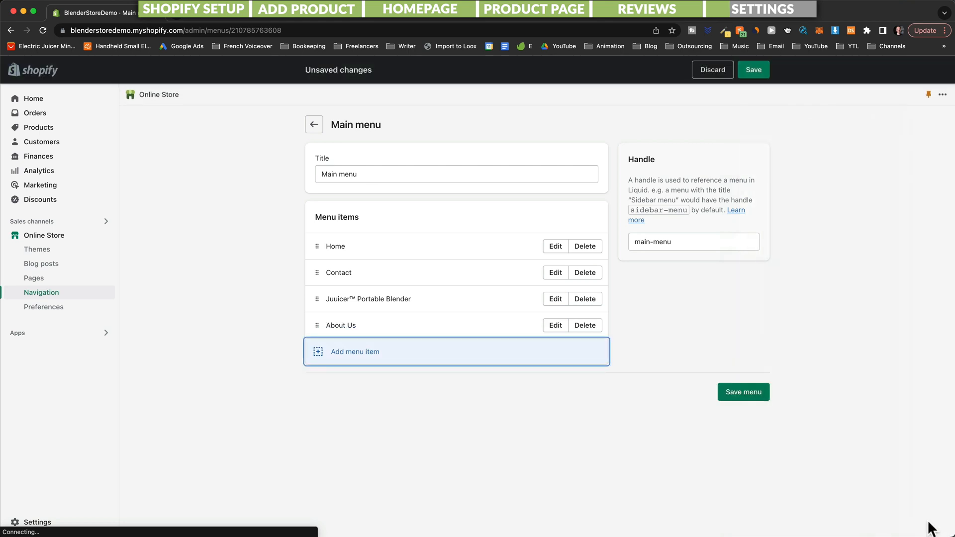
left_click(750, 395)
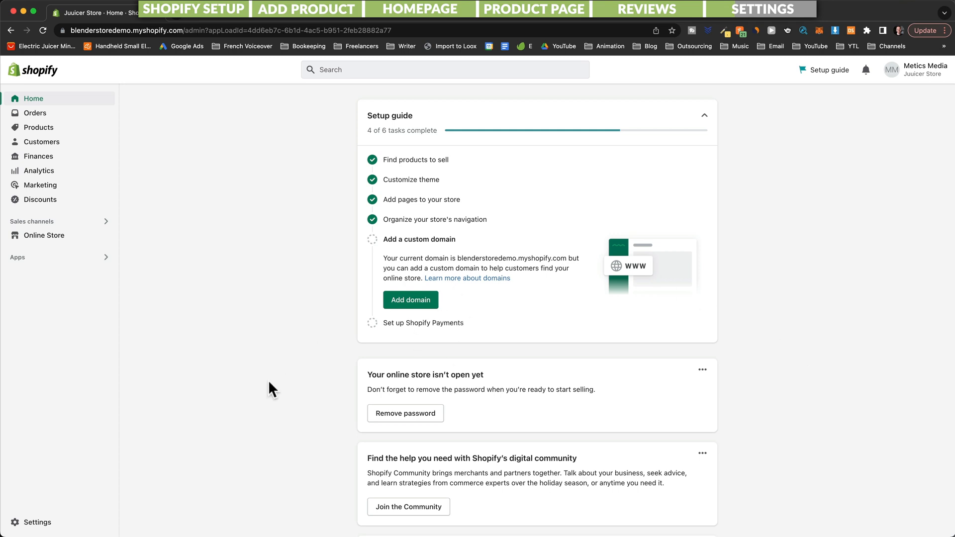
Open the store settings and review the store details, including address, contact information, currency, and standards and formats.
left_click(38, 521)
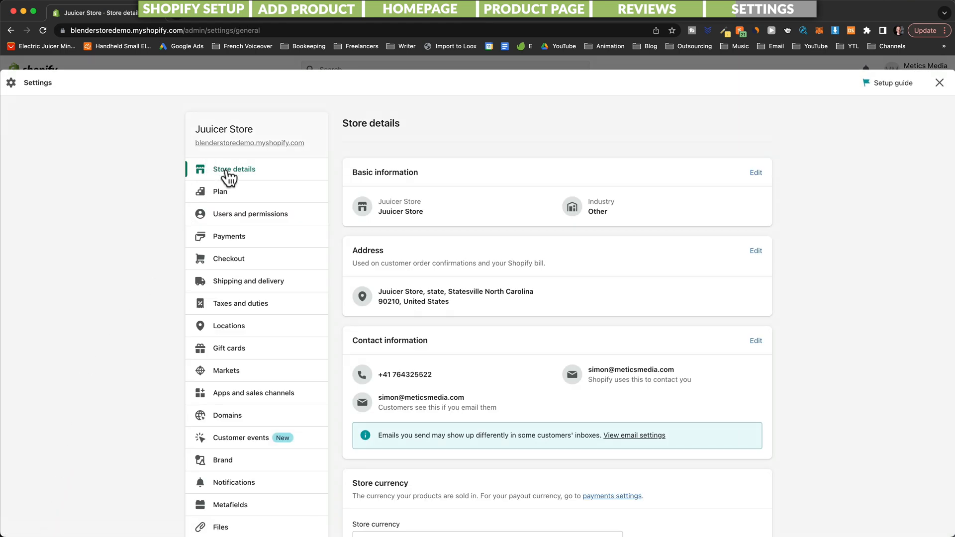
scroll(260, 498, "down", 1)
scroll(259, 445, "up", 1)
scroll(587, 290, "down", 5)
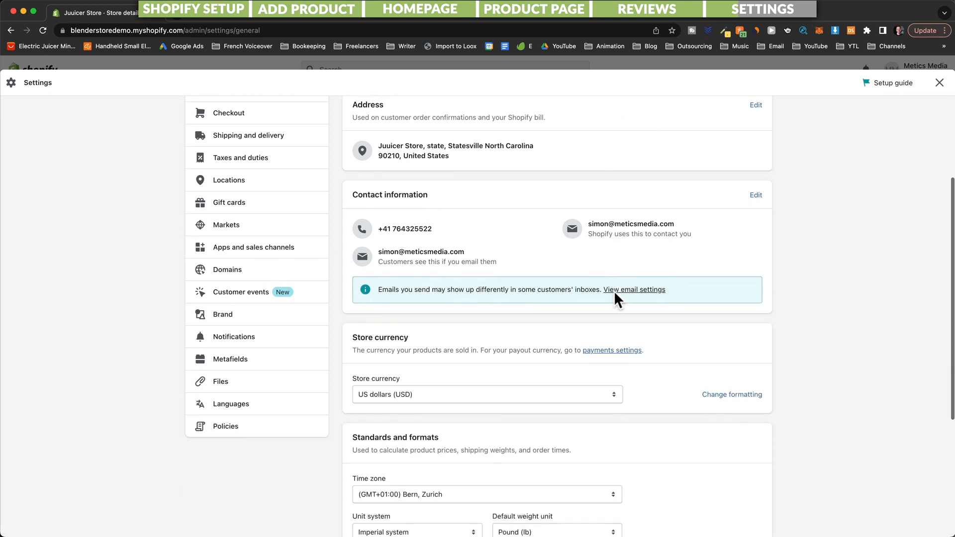
scroll(499, 252, "down", 2)
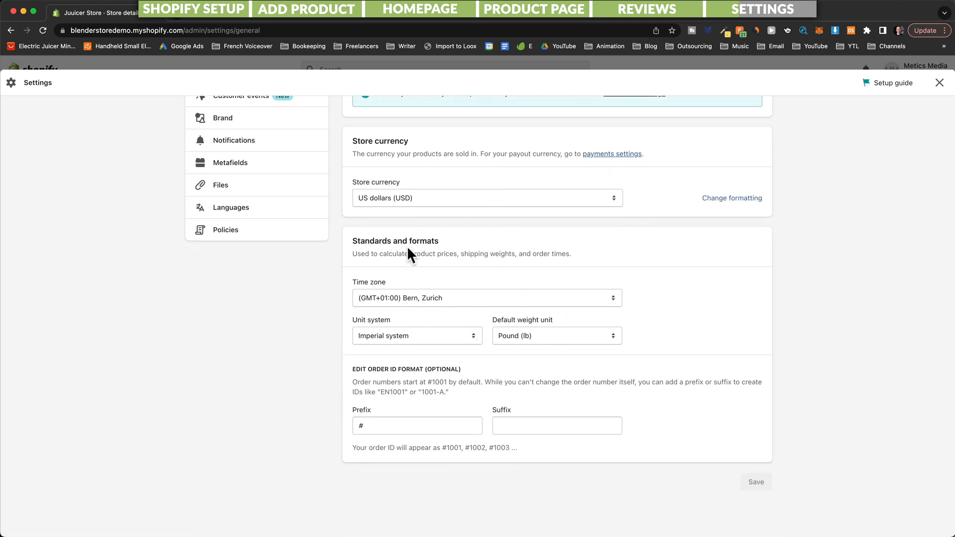
scroll(482, 357, "up", 7)
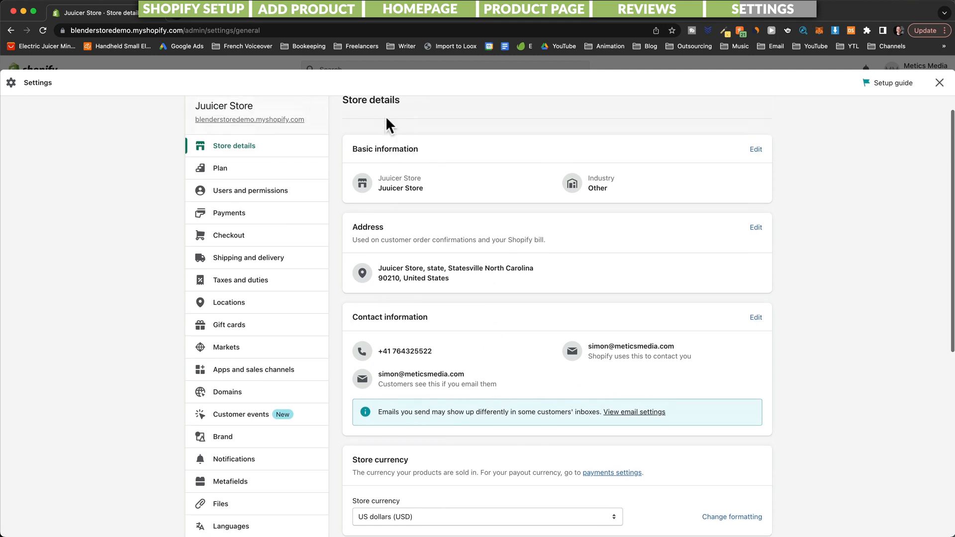
Open the General shipping profile in the shipping and delivery settings and review its zones and rates.
left_click(267, 261)
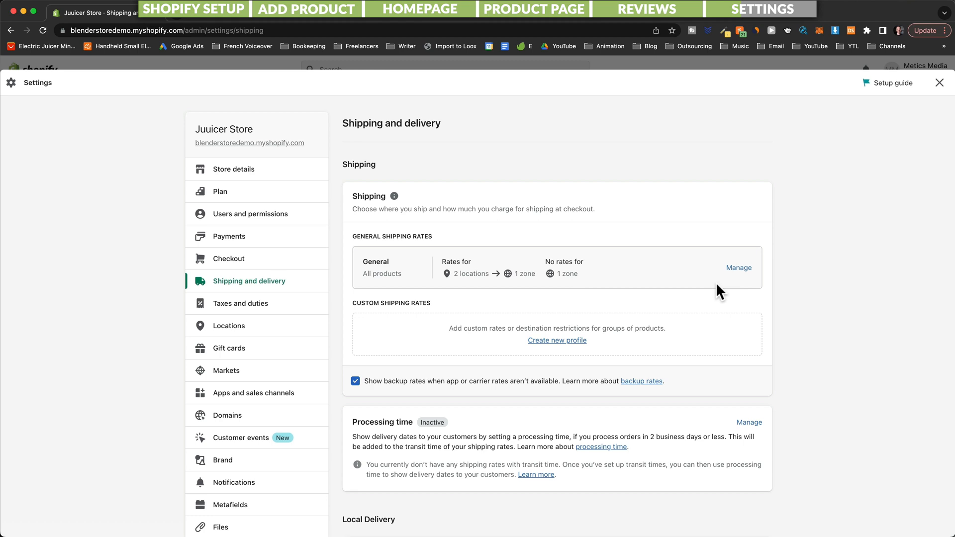
left_click(742, 268)
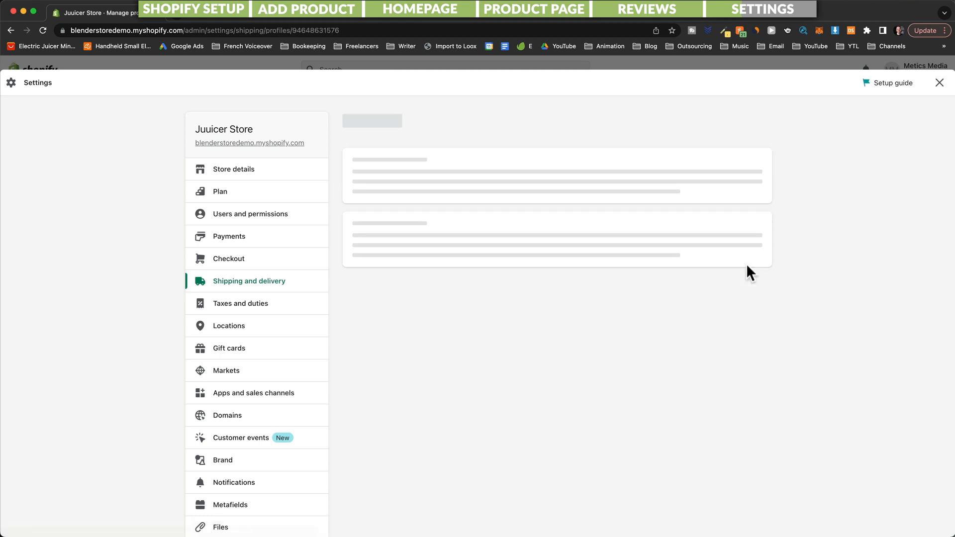
scroll(610, 340, "down", 3)
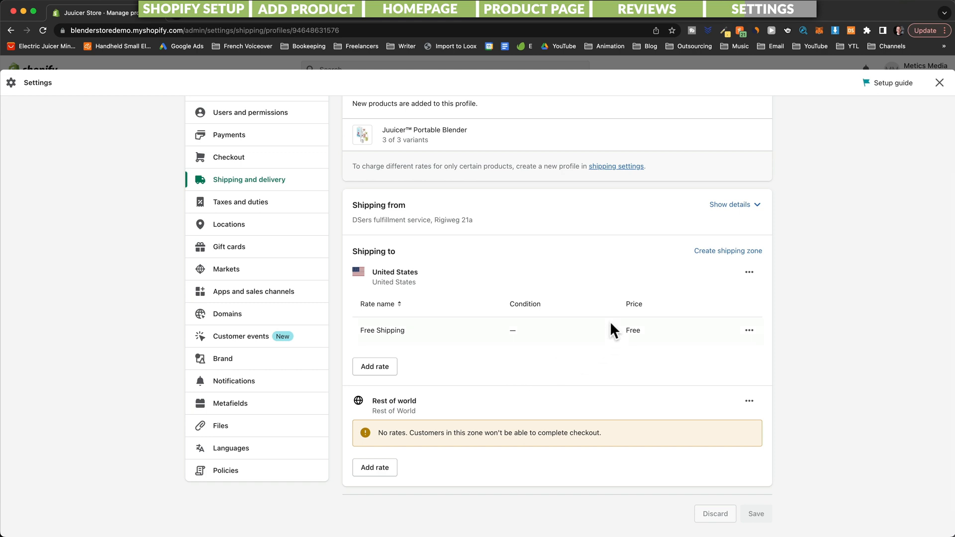
Delete the existing United States and Rest of world zones from the General shipping profile.
left_click(749, 273)
left_click(735, 320)
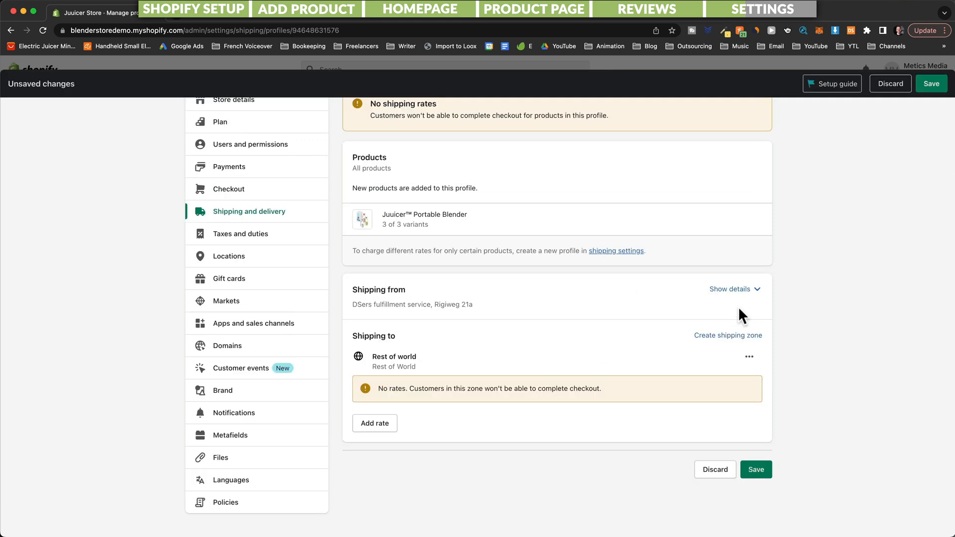
left_click(749, 359)
left_click(729, 396)
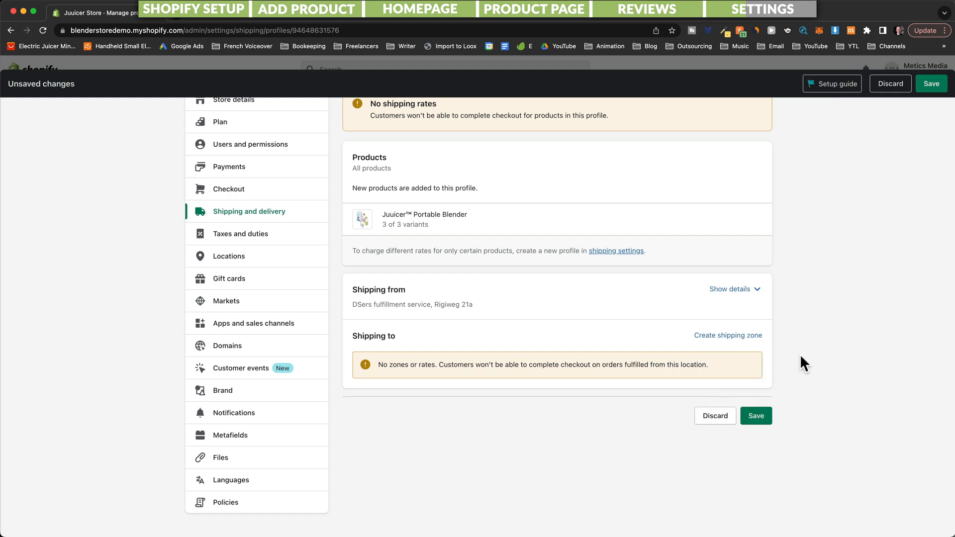
Create a shipping zone named US that covers the United States with all its states.
left_click(729, 338)
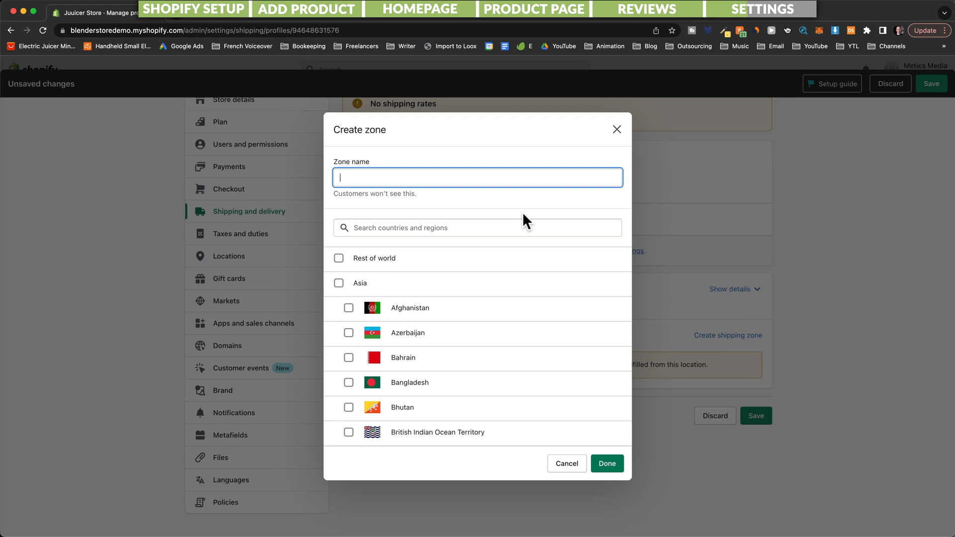
type("US")
left_click(366, 226)
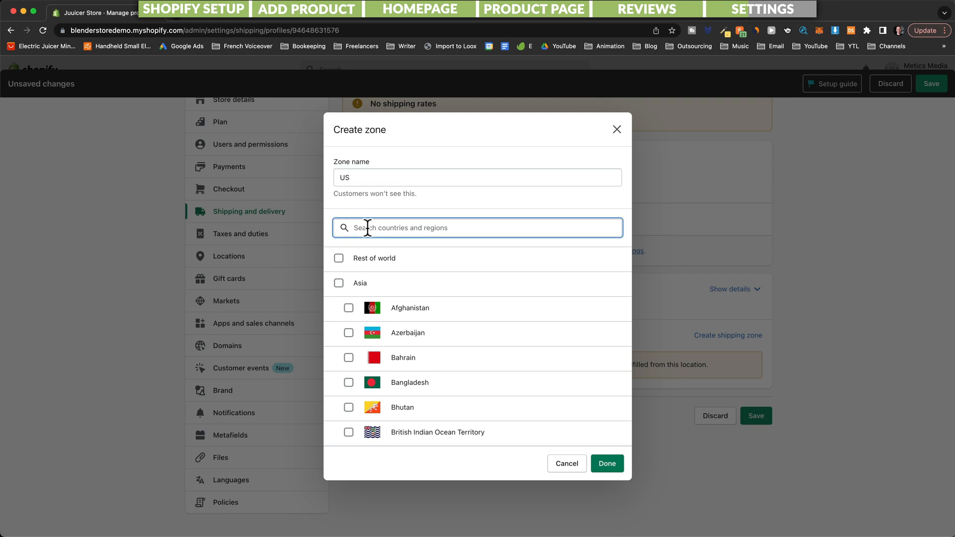
type("united st")
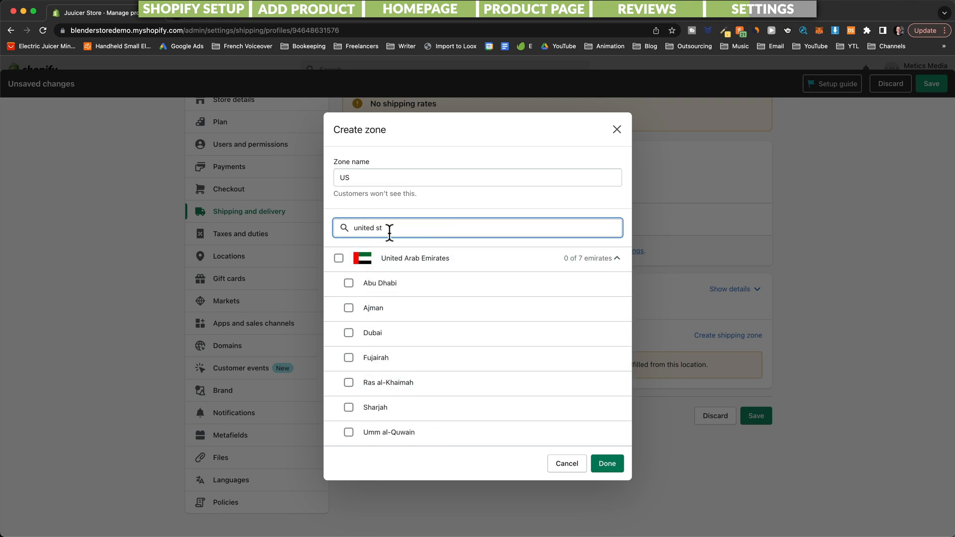
left_click(339, 258)
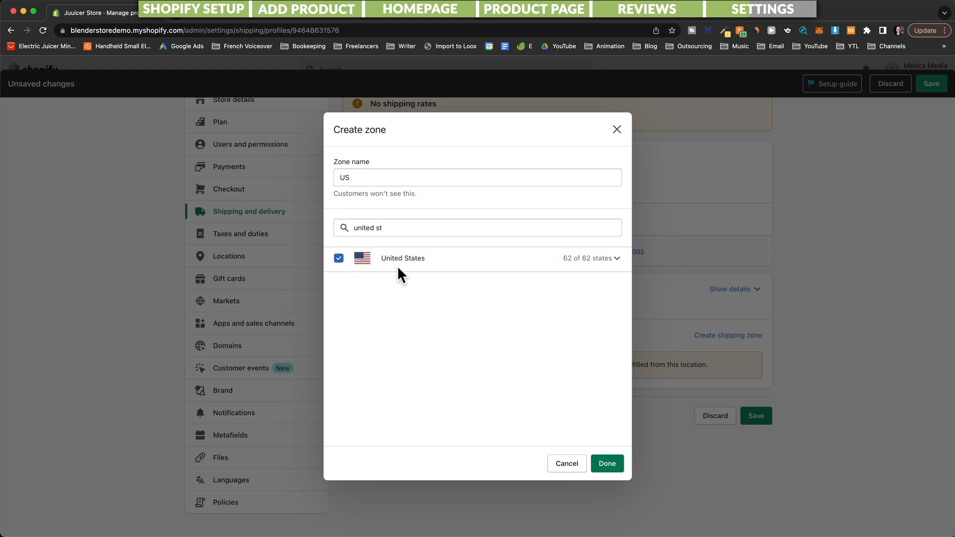
left_click(608, 467)
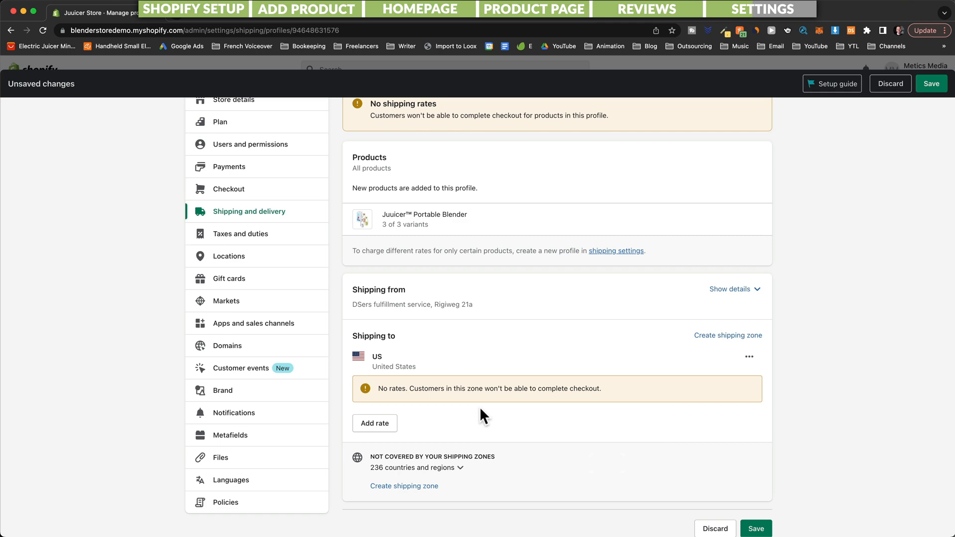
Add a free rate named Free Shipping to the US zone and delete it again.
left_click(372, 425)
left_click(367, 294)
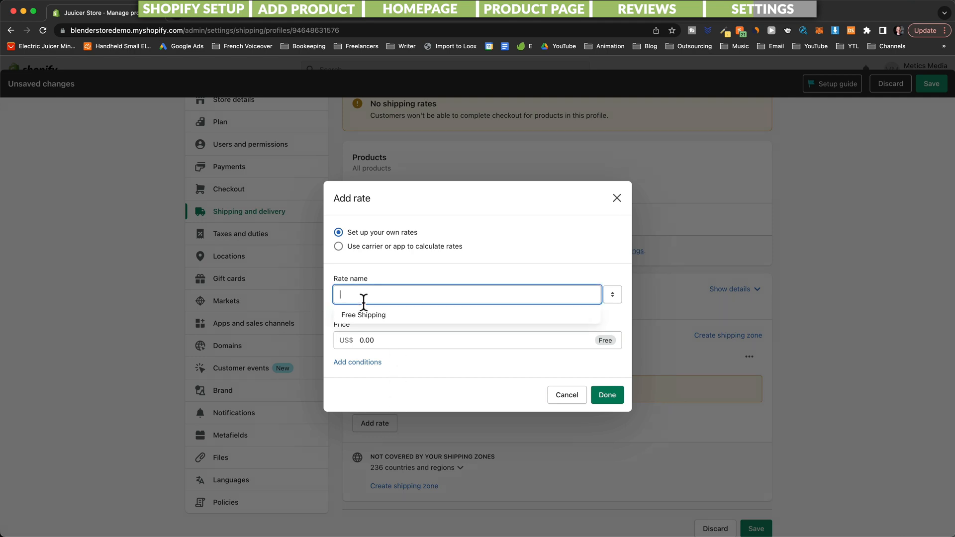
left_click(364, 316)
left_click(388, 341)
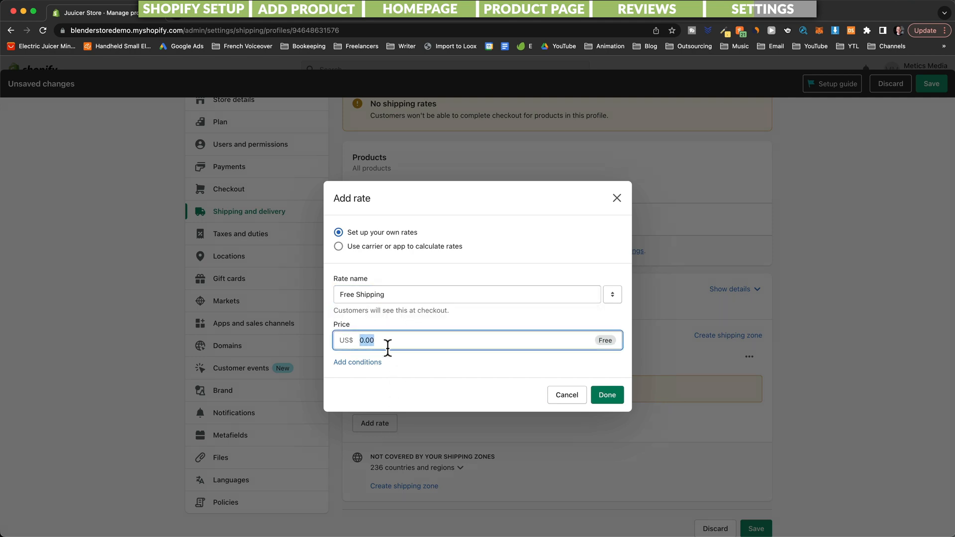
left_click(494, 362)
left_click(611, 399)
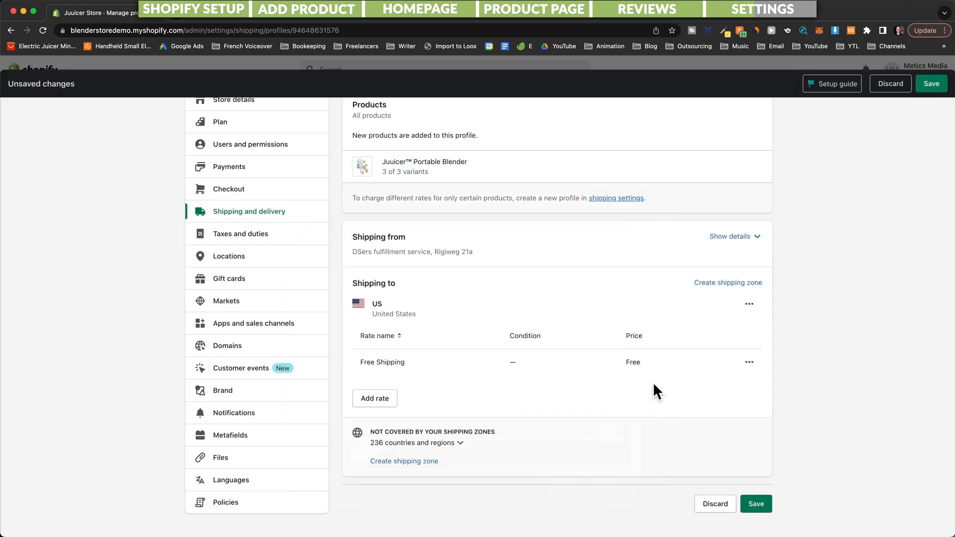
left_click(749, 366)
left_click(738, 404)
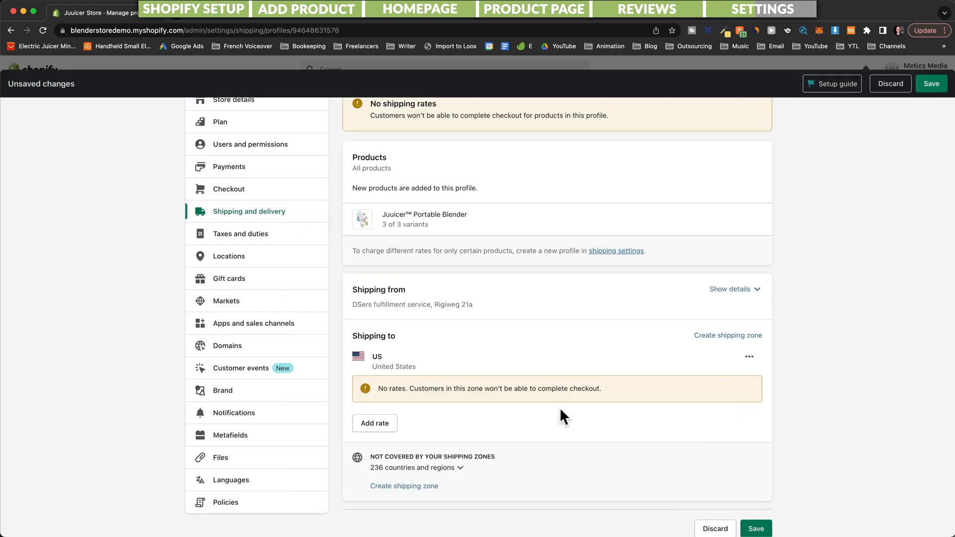
Add a shipping rate named Standard Shipping at US$8 to the US zone.
left_click(388, 425)
left_click(384, 292)
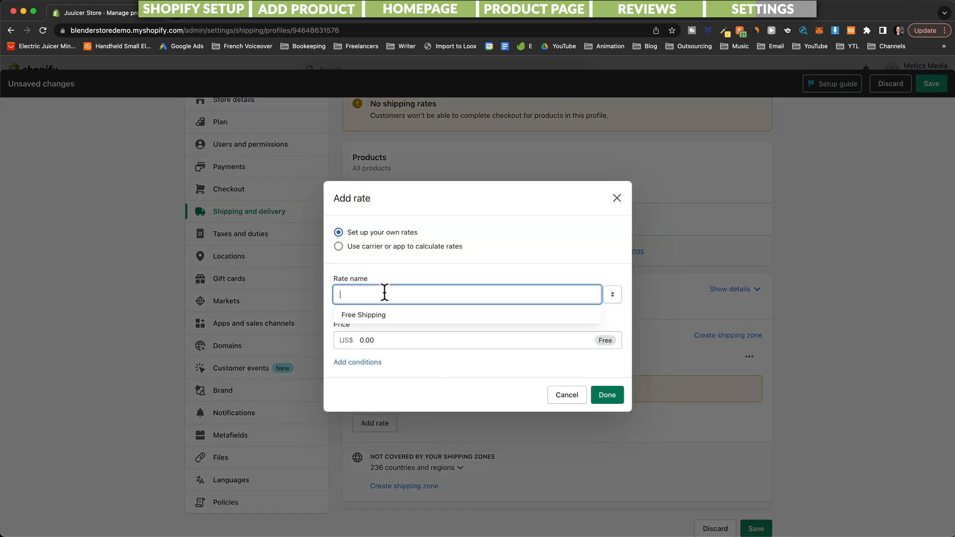
type("S")
type("tar")
type("ndard Shipping")
key("Tab")
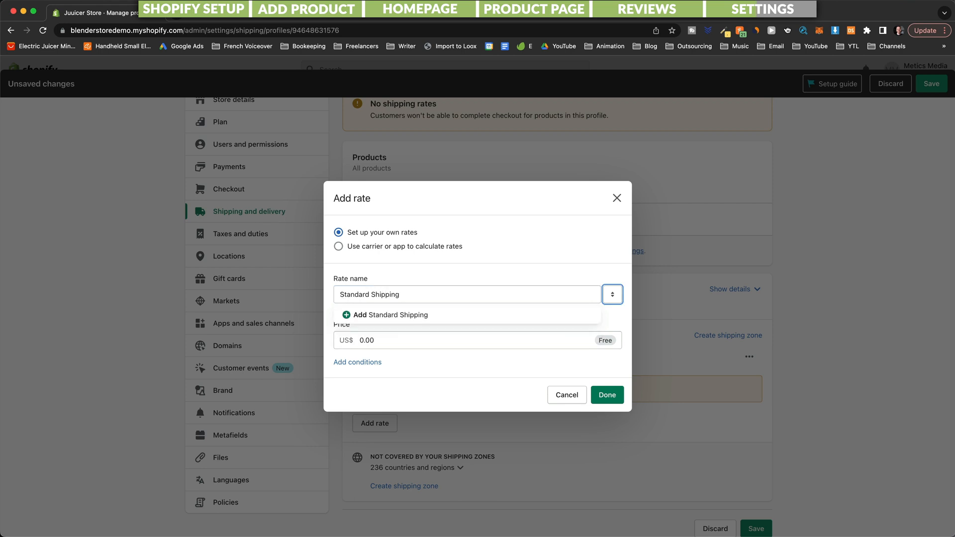
left_click(381, 339)
double_click(355, 340)
type("8")
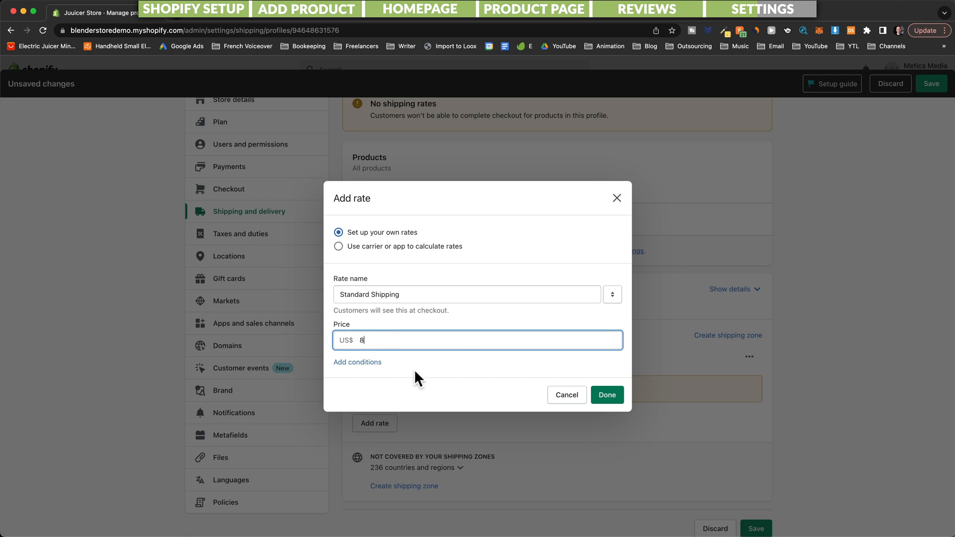
left_click(423, 381)
left_click(608, 398)
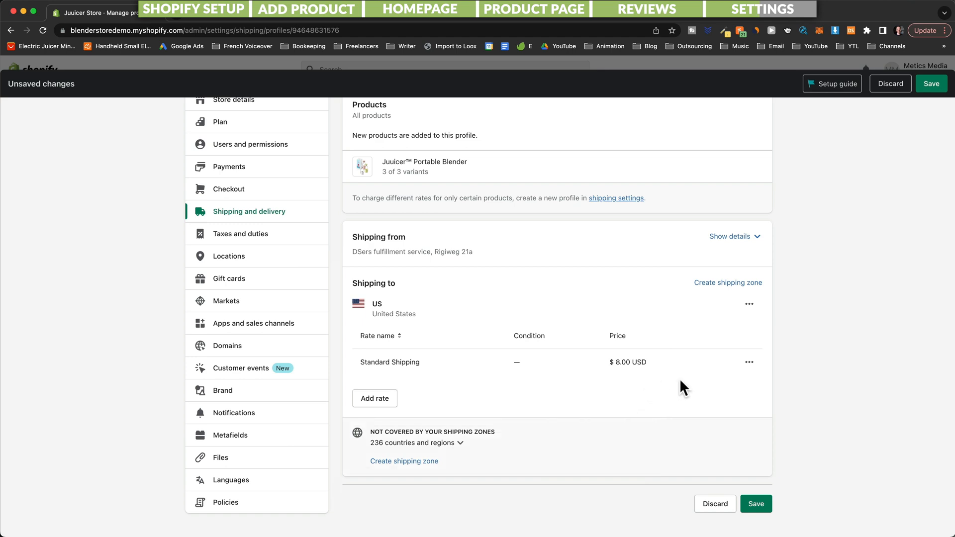
Create a shipping zone named International that covers Rest of world.
left_click(718, 283)
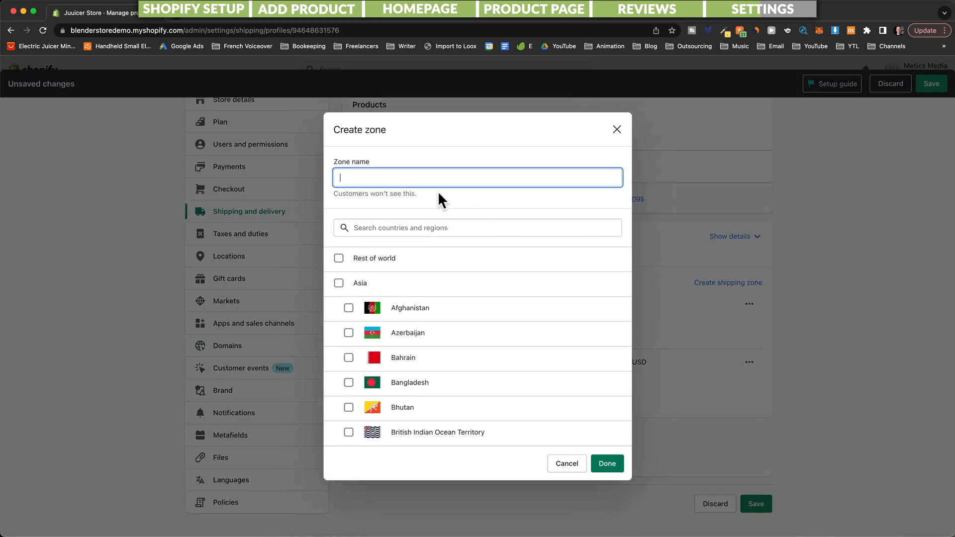
type("International")
left_click(338, 258)
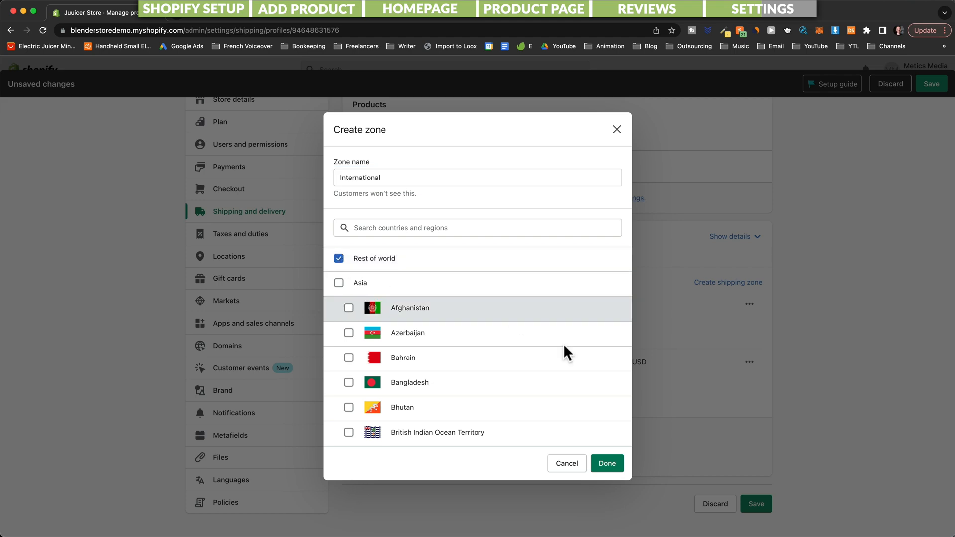
left_click(607, 463)
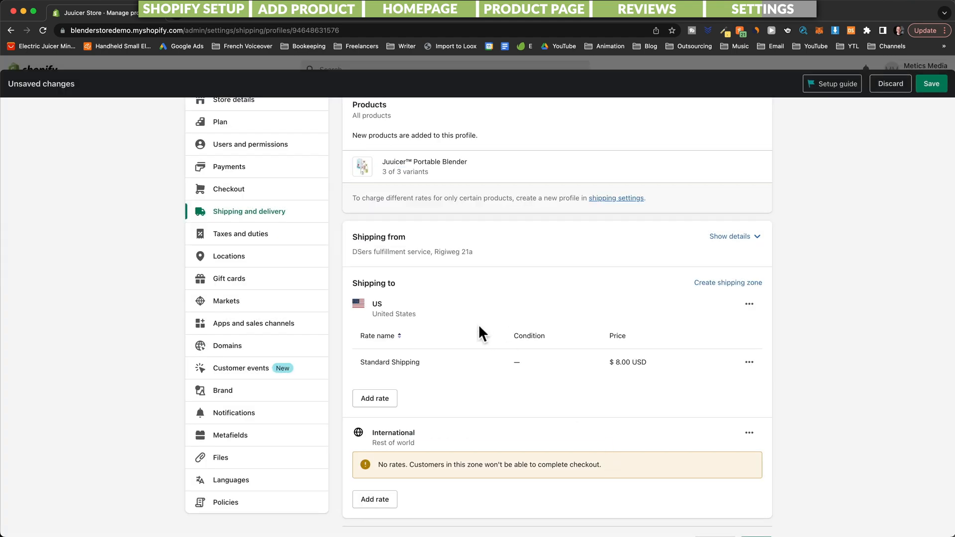
Add a rate named International Shipping at US$15 to the International zone and save the shipping profile.
left_click(374, 484)
left_click(374, 293)
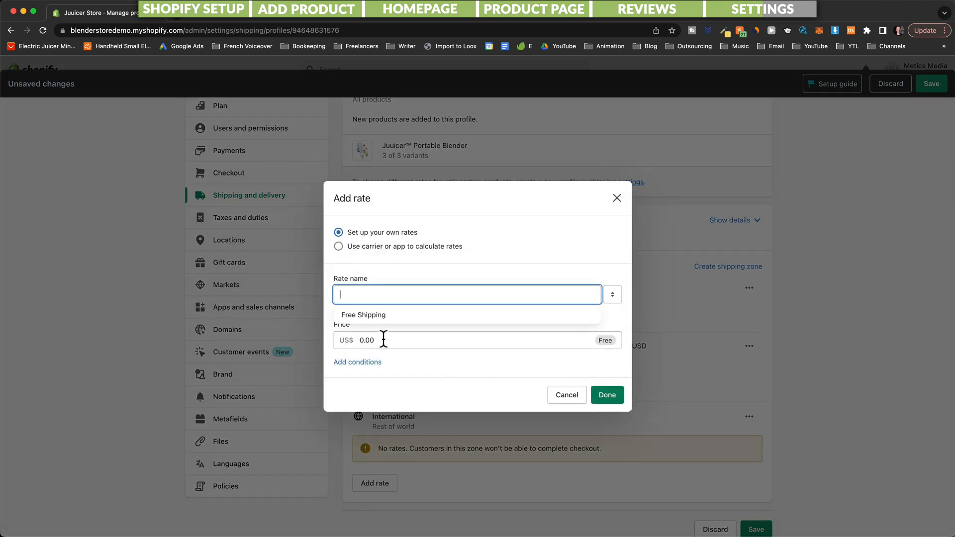
left_click(345, 339)
type("15")
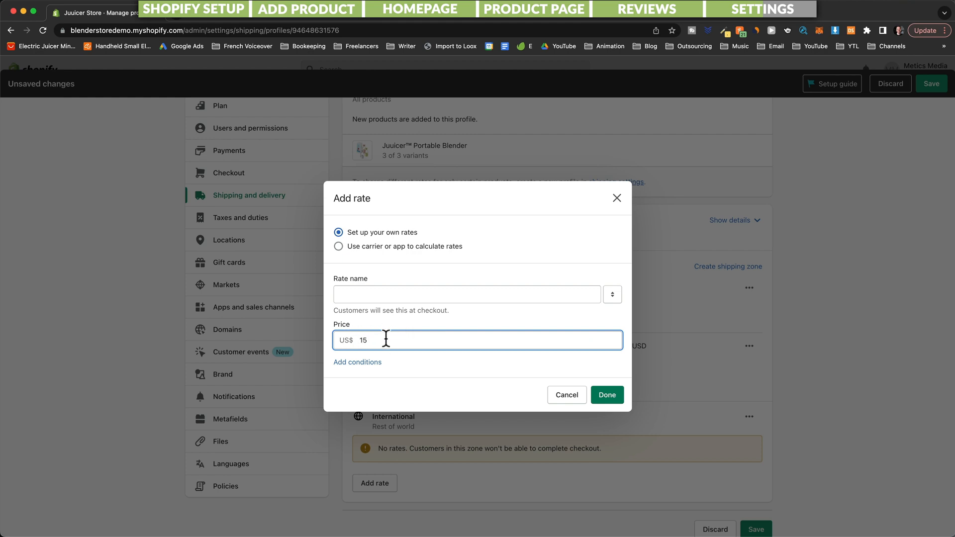
left_click(365, 294)
type("Int")
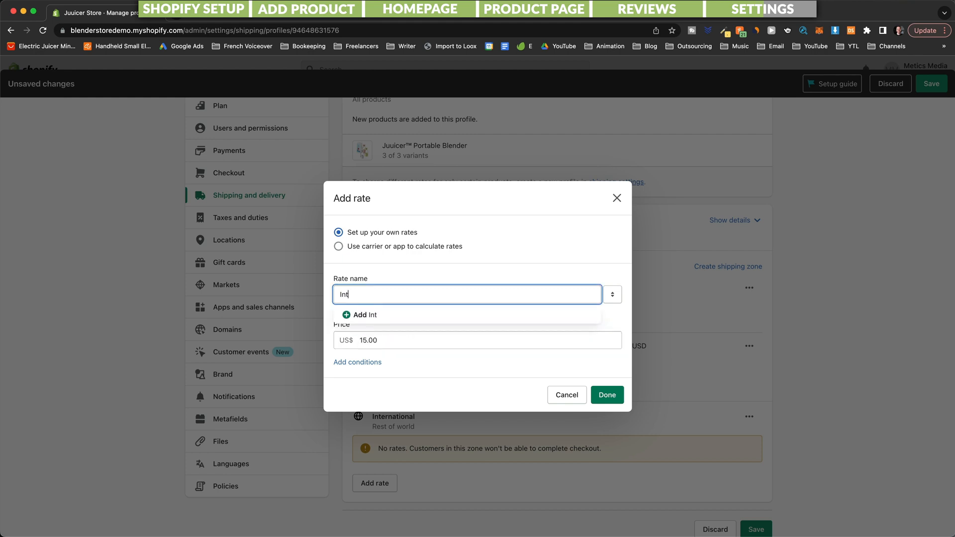
type("ernational Shipping")
left_click(600, 393)
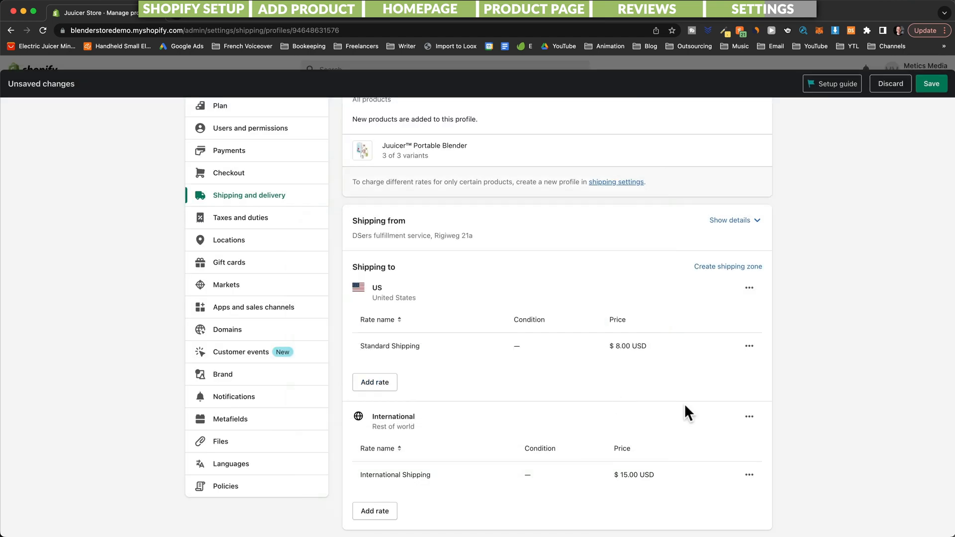
scroll(684, 405, "down", 3)
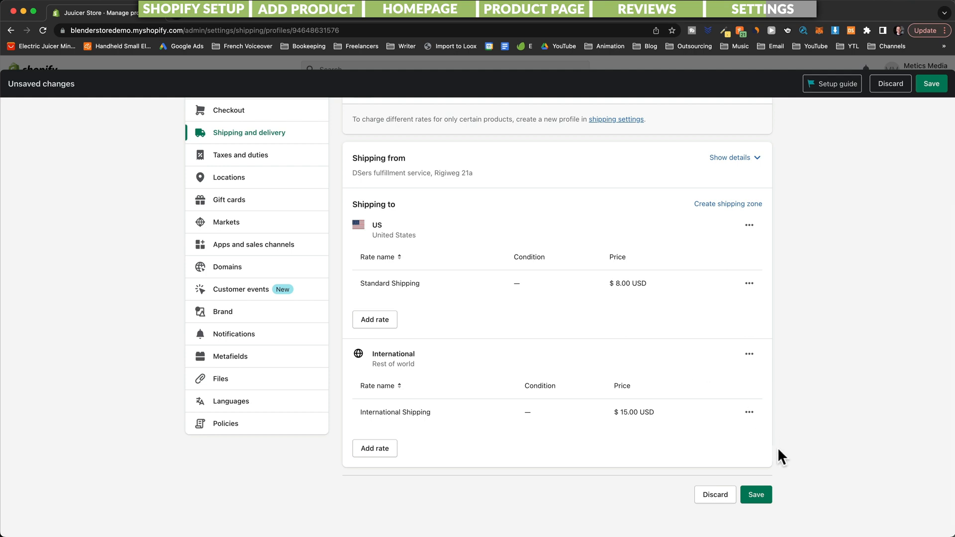
left_click(757, 495)
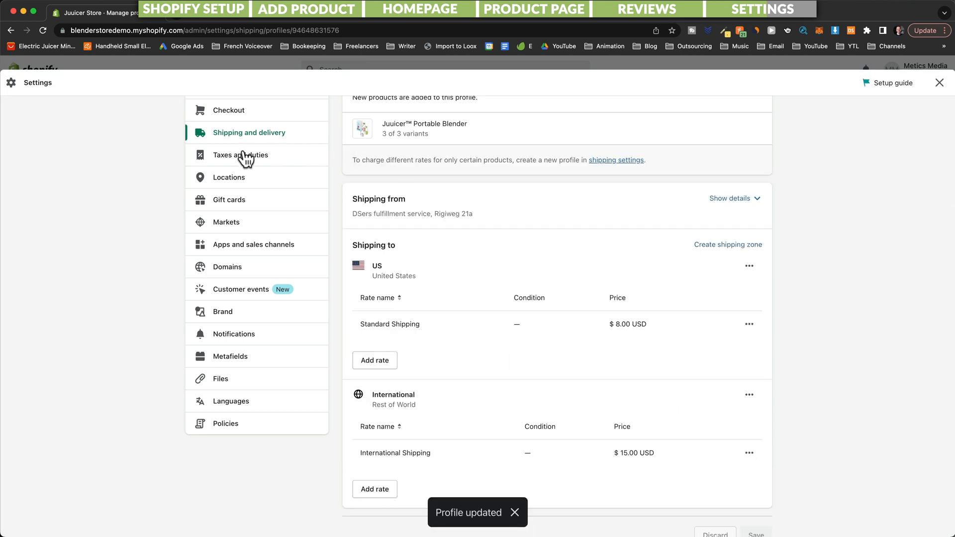
Open the taxes and duties settings and review the sales tax regions, import duties and tax charging options.
left_click(244, 156)
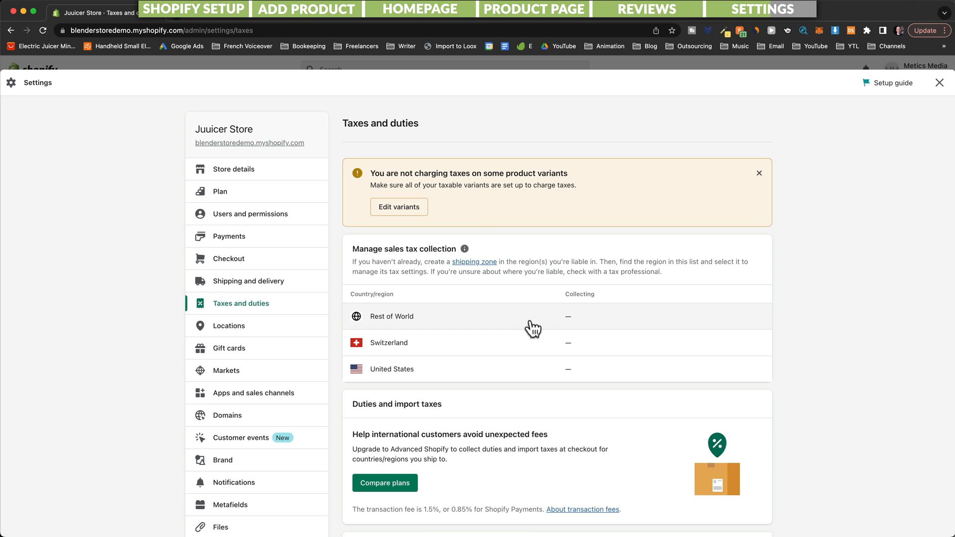
scroll(281, 307, "down", 1)
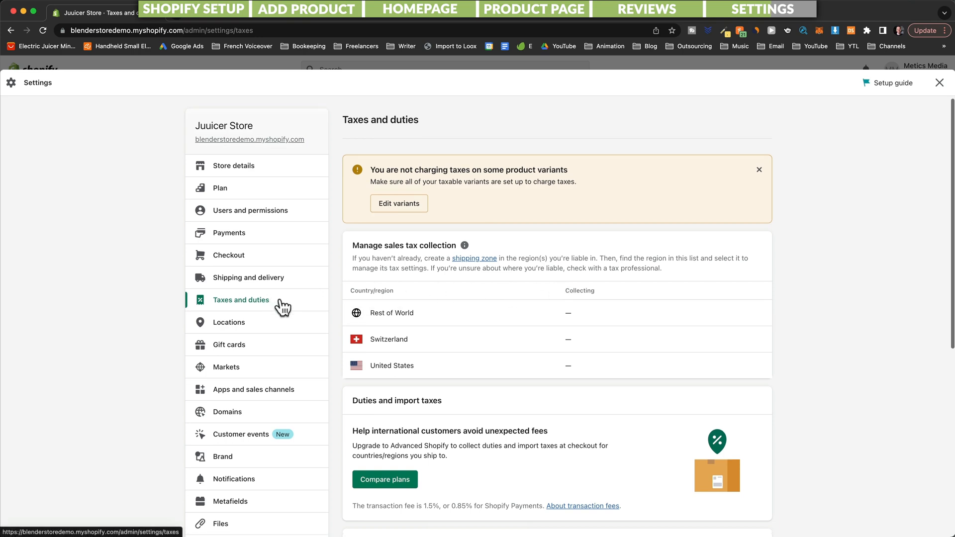
scroll(283, 307, "down", 3)
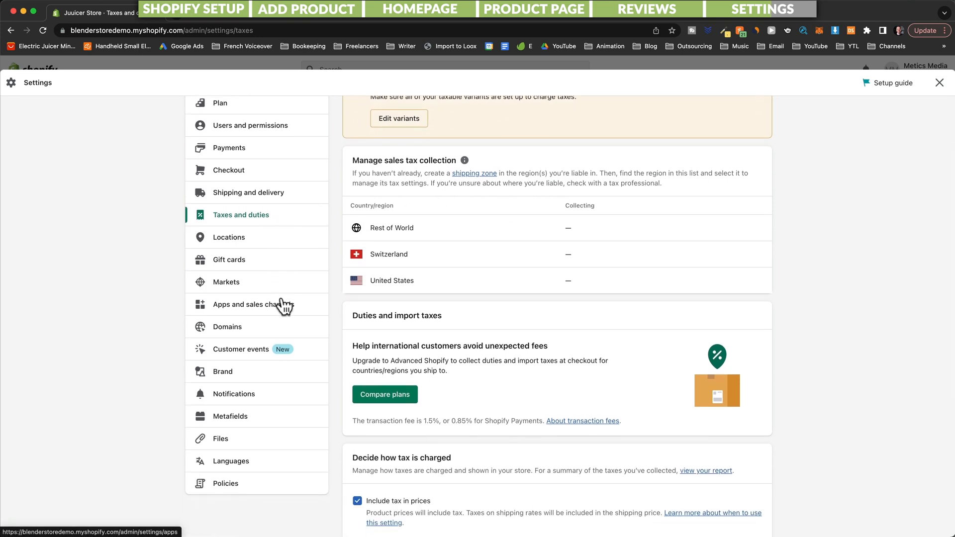
scroll(279, 306, "up", 4)
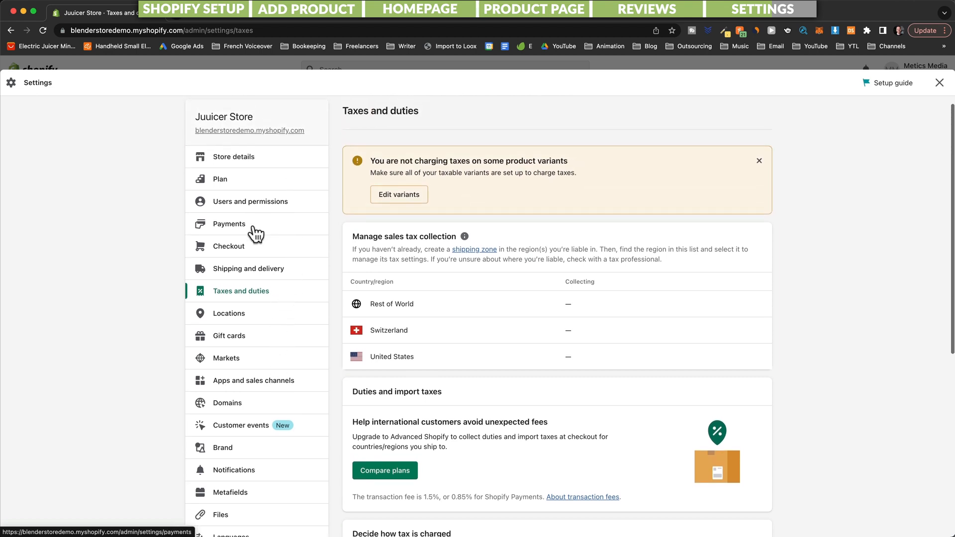
Activate Shopify Payments for an individual or sole proprietor, and review the business and personal details form without filling it in.
left_click(256, 233)
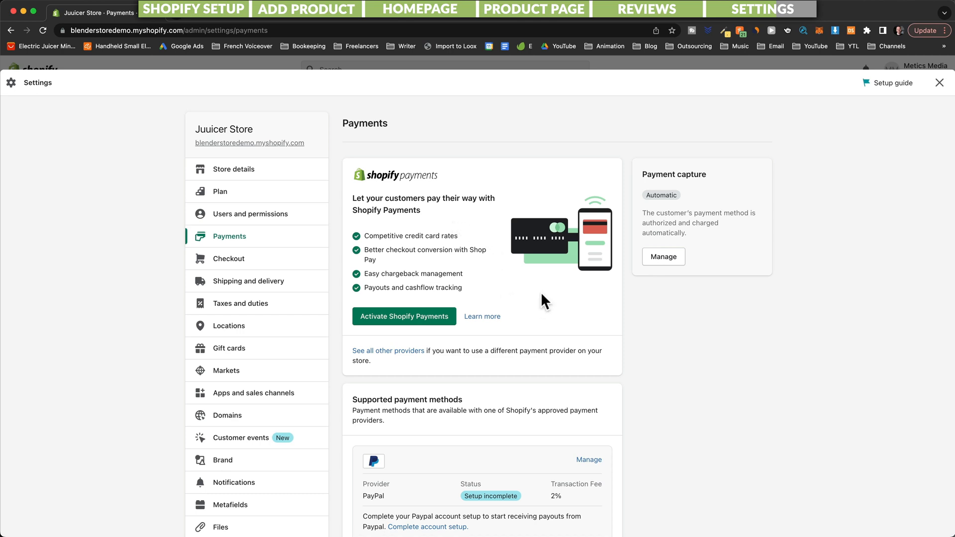
left_click(399, 315)
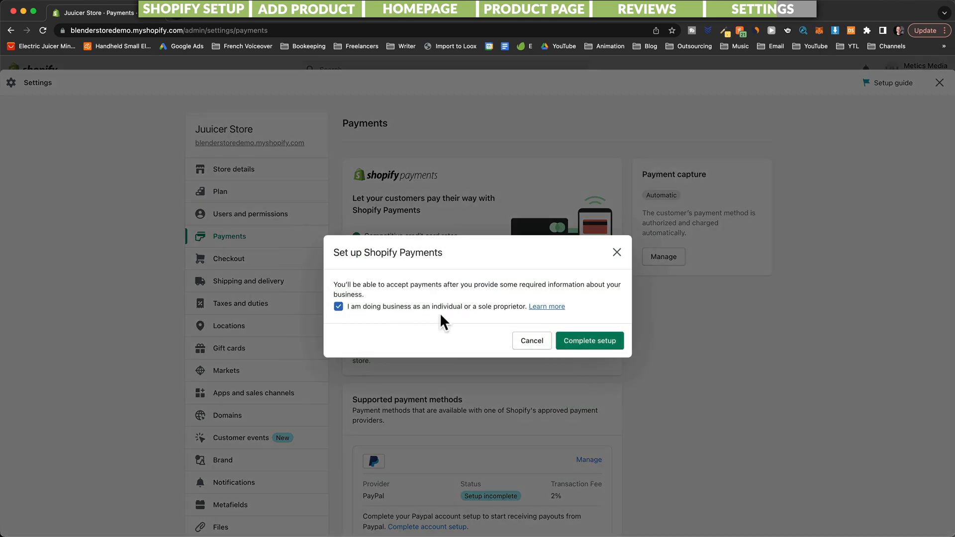
left_click(579, 342)
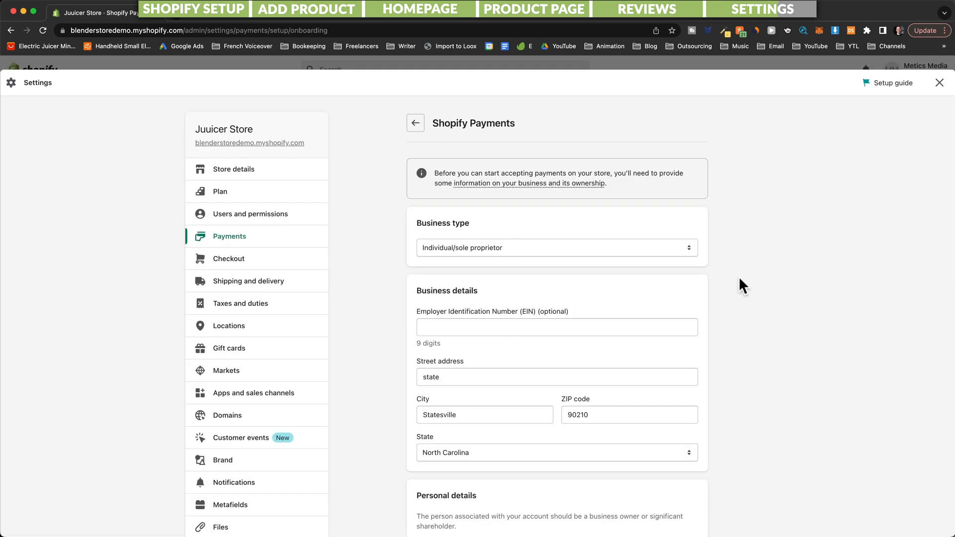
scroll(739, 279, "down", 3)
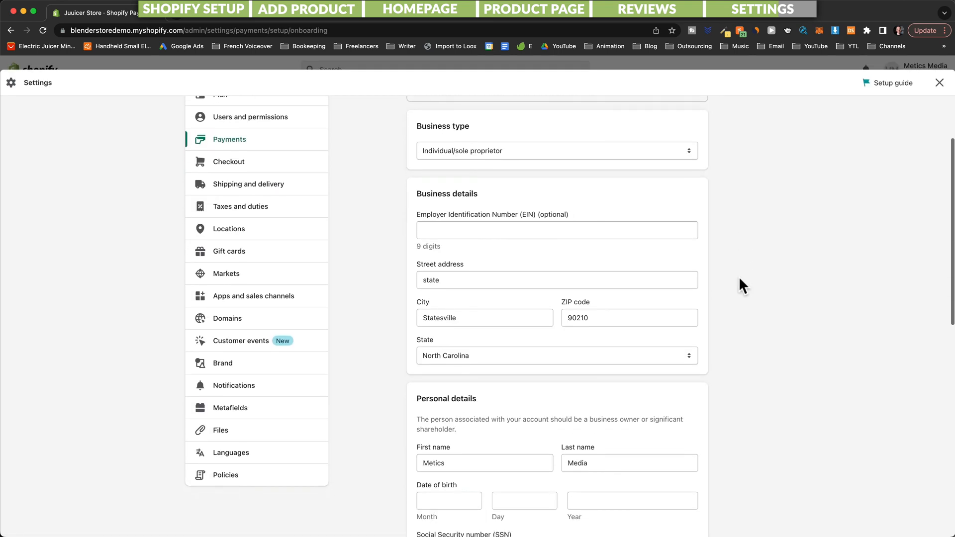
scroll(739, 276, "up", 3)
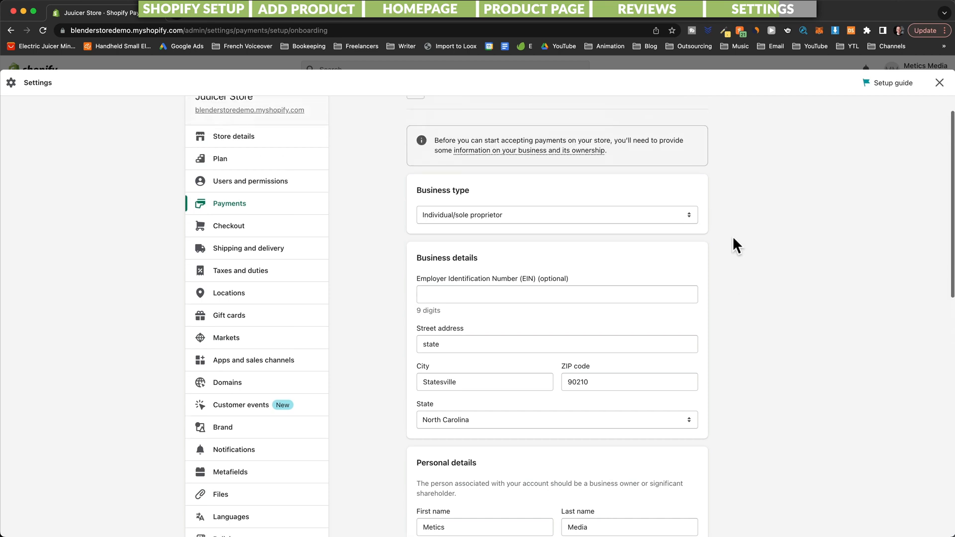
left_click(417, 124)
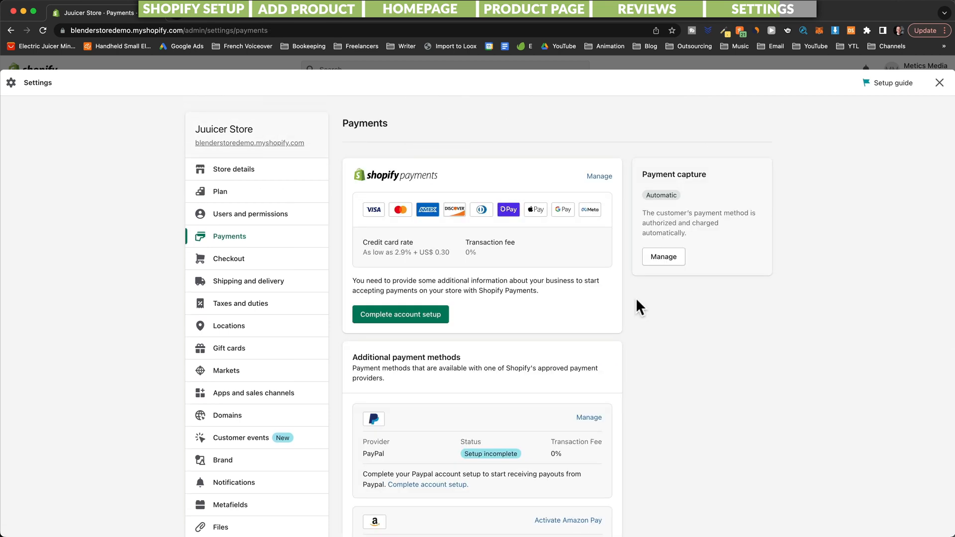
Search for a new store domain with the term juuicer, review the purchase summary for juuicer.com, and leave the settings without buying.
left_click(241, 419)
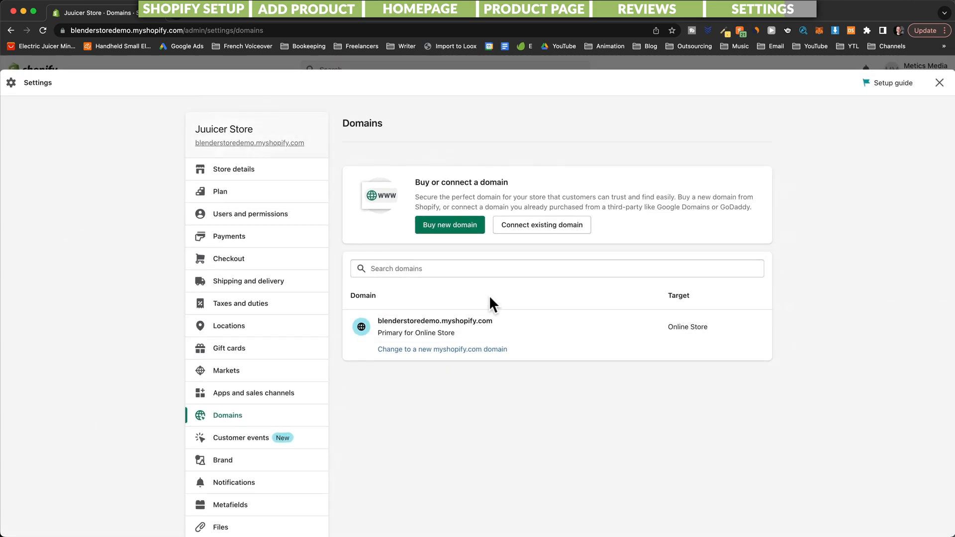
left_click(446, 230)
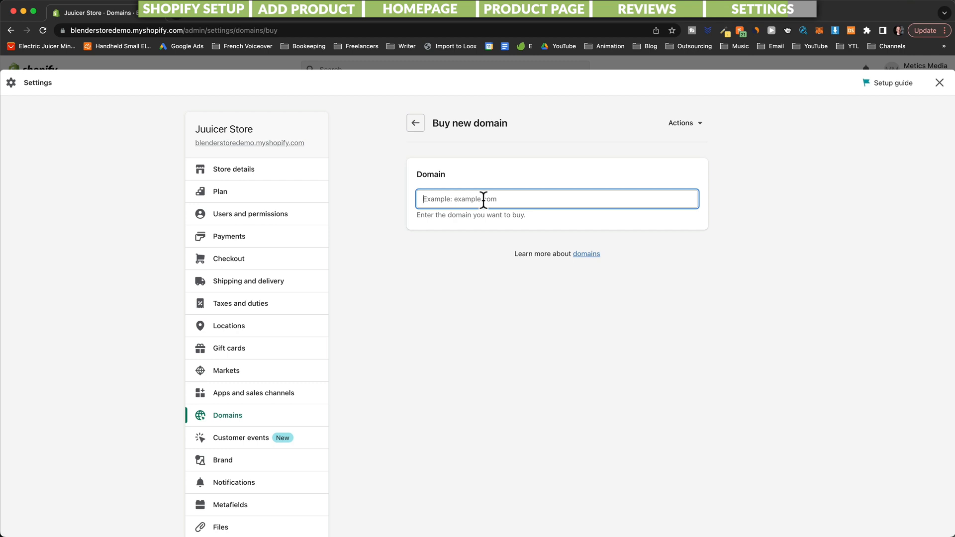
type("juuicer")
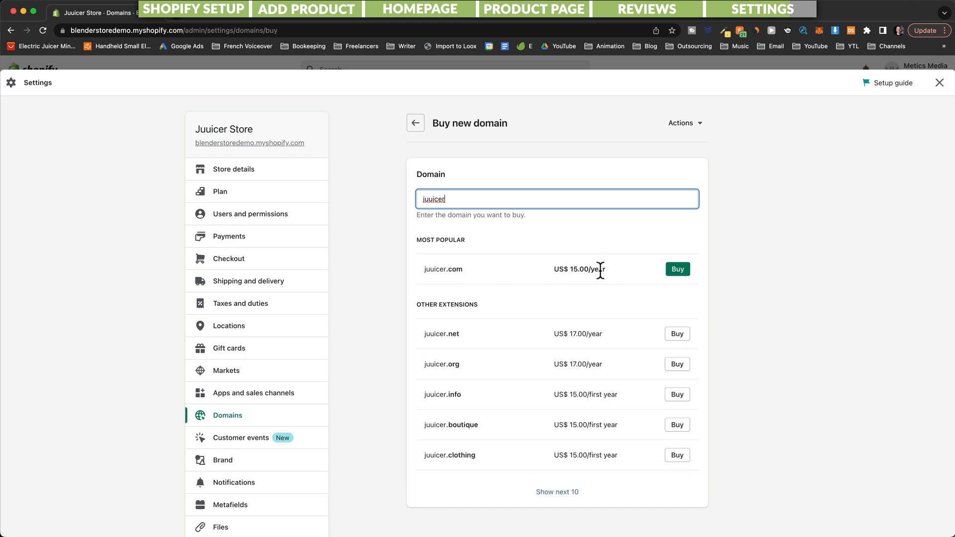
left_click(678, 270)
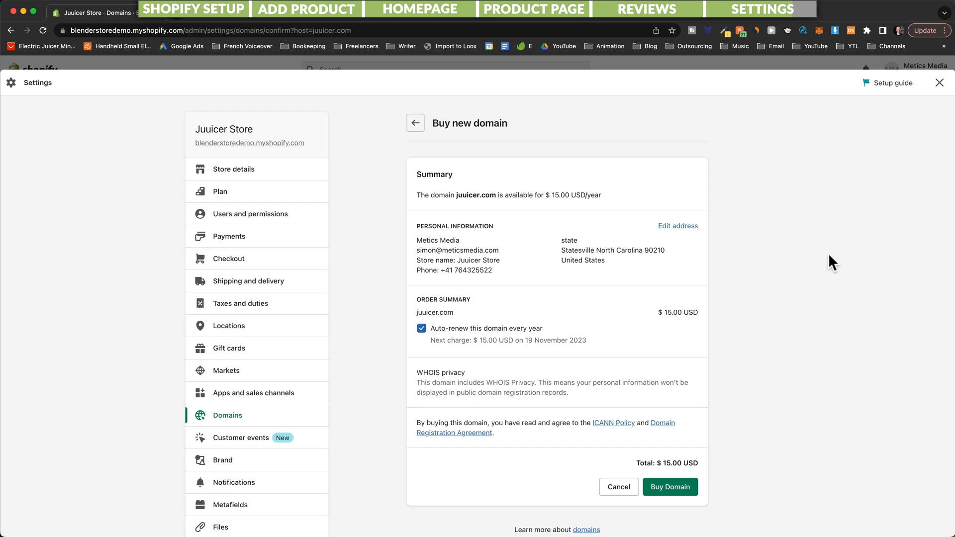
left_click(939, 83)
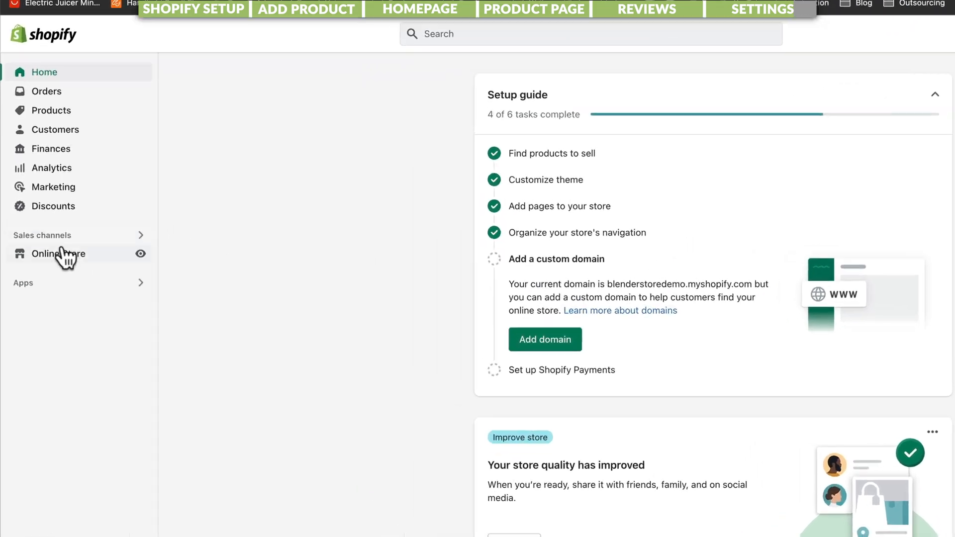
Open the online store preferences and set the homepage title to Juuicer Store.
left_click(43, 237)
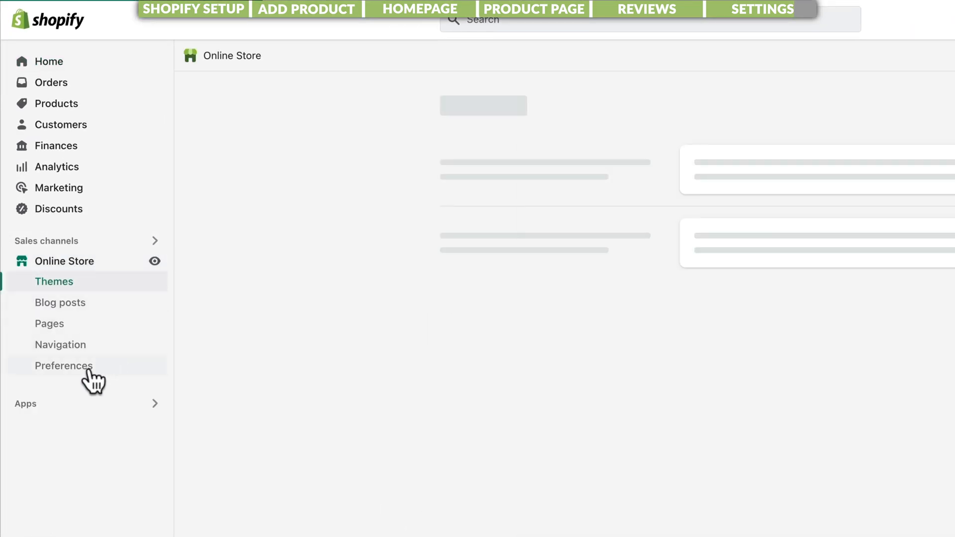
left_click(93, 379)
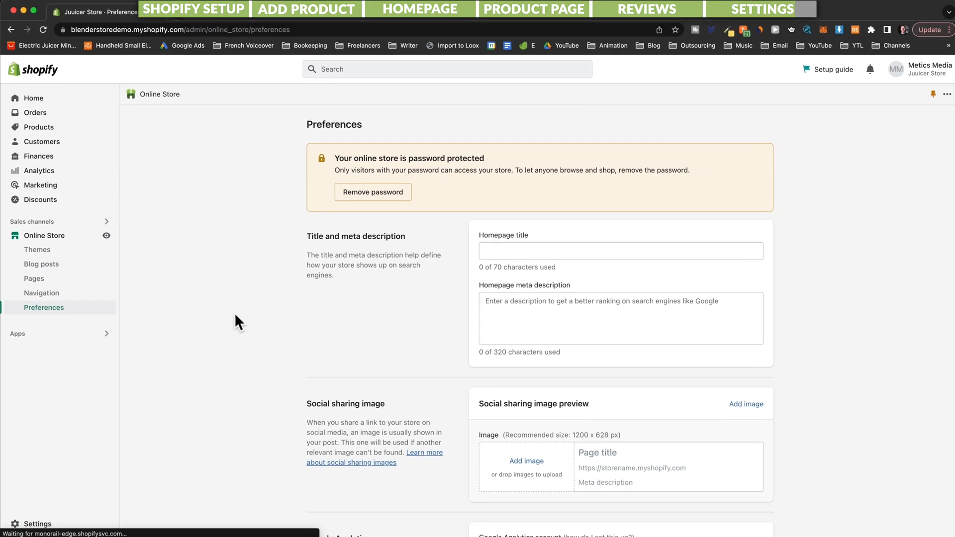
scroll(281, 311, "down", 1)
scroll(388, 273, "up", 1)
left_click(497, 232)
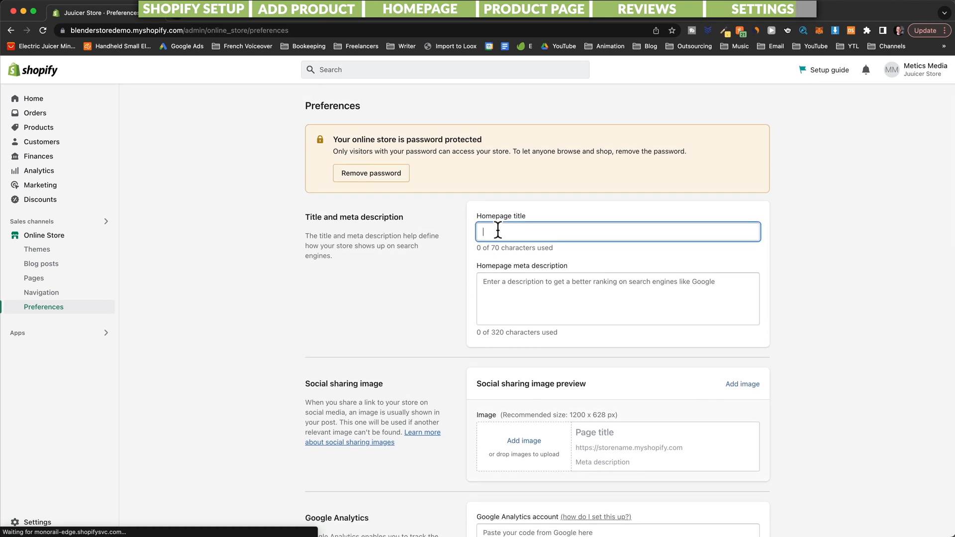
type("Juuicer Store")
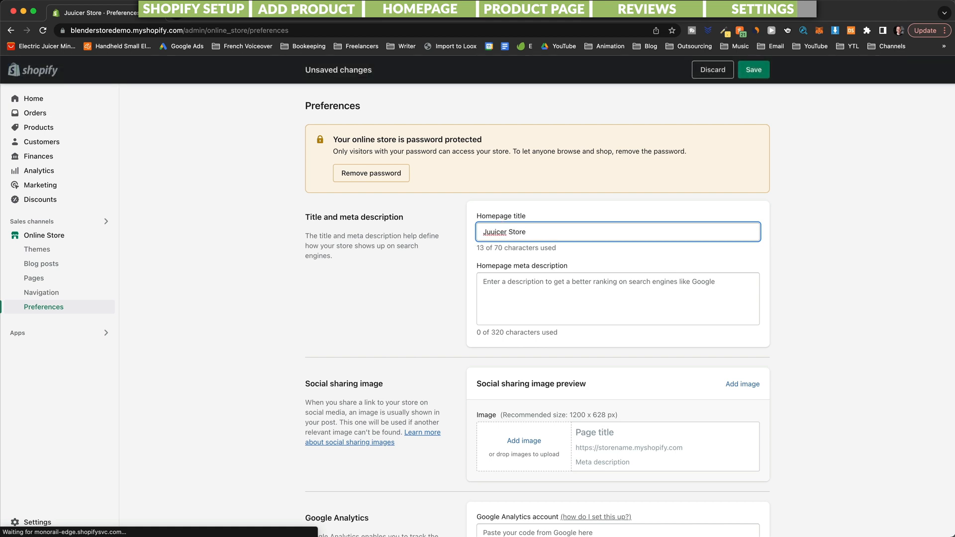
Remove the password restriction for store visitors, save the online store preferences and dismiss the launch message.
scroll(563, 267, "down", 1)
left_click(582, 259)
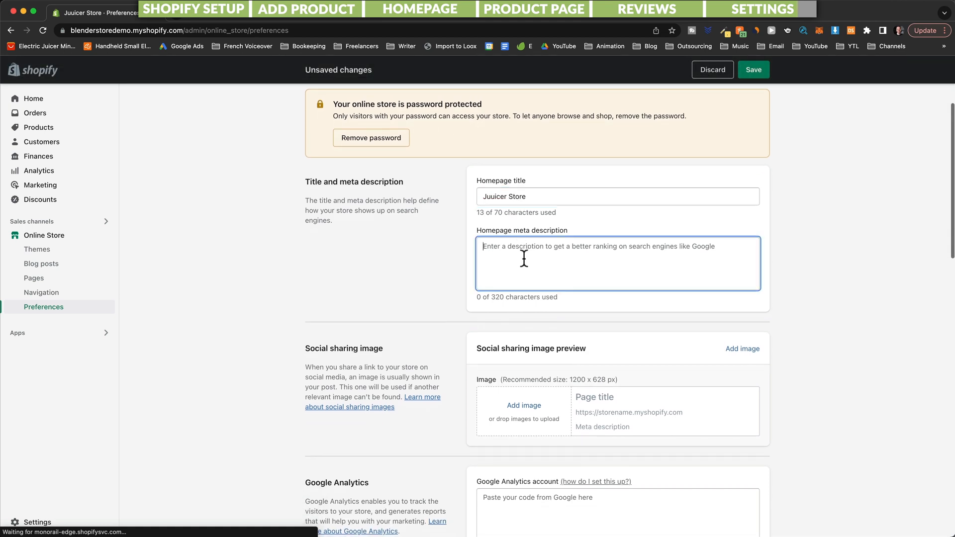
scroll(547, 262, "down", 2)
scroll(538, 263, "down", 3)
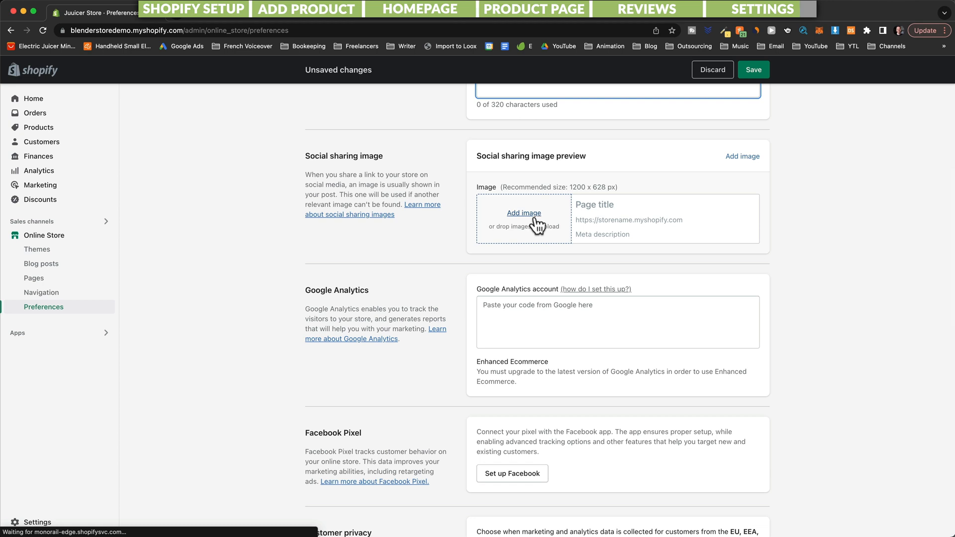
scroll(536, 229, "down", 4)
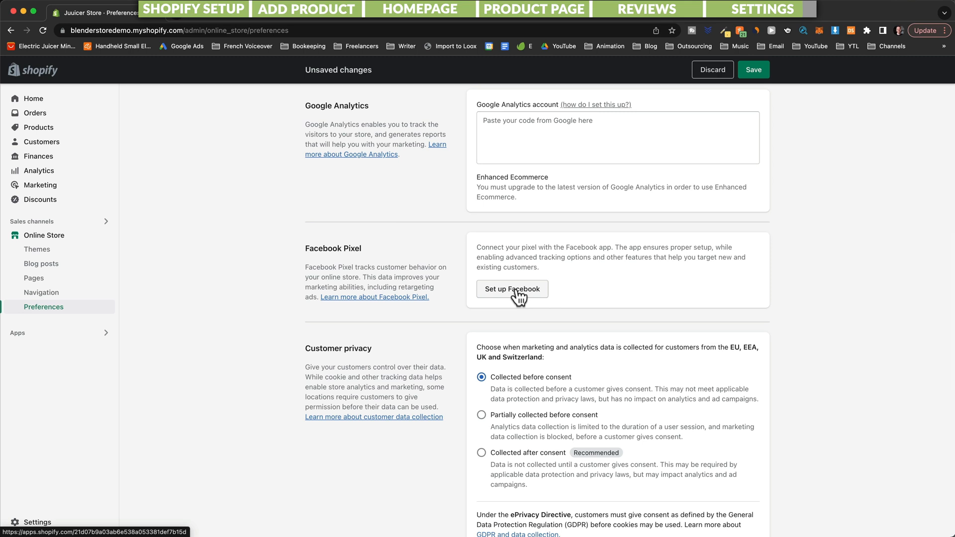
scroll(517, 297, "down", 5)
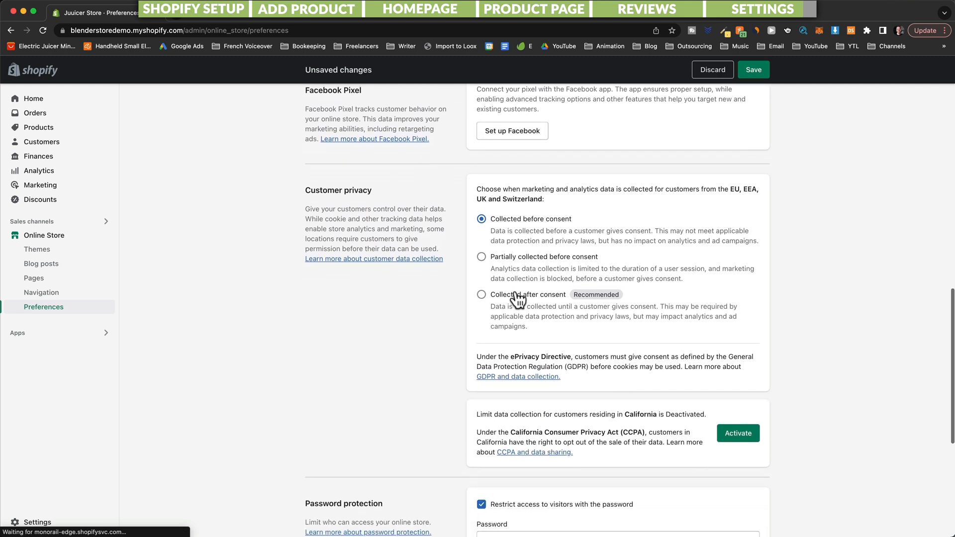
scroll(516, 291, "down", 7)
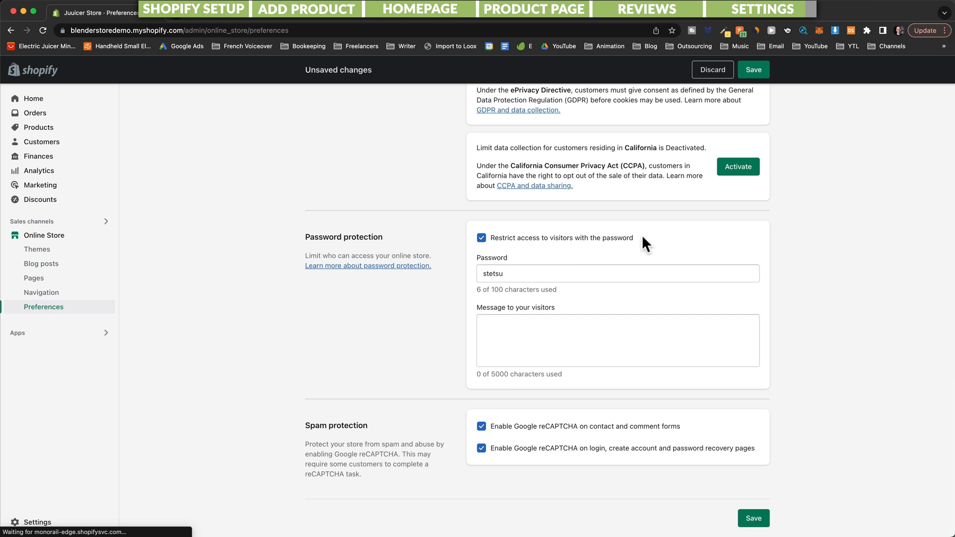
left_click(481, 239)
left_click(750, 510)
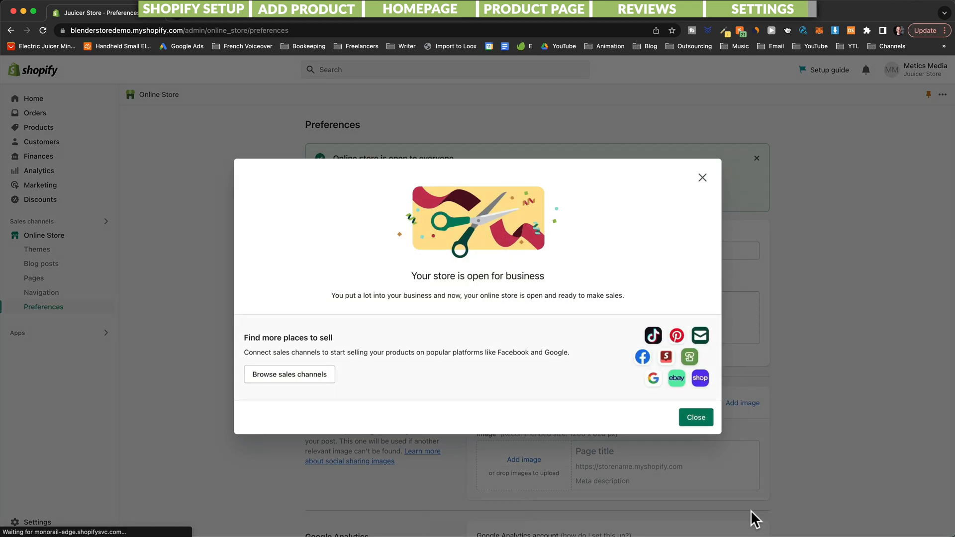
left_click(701, 417)
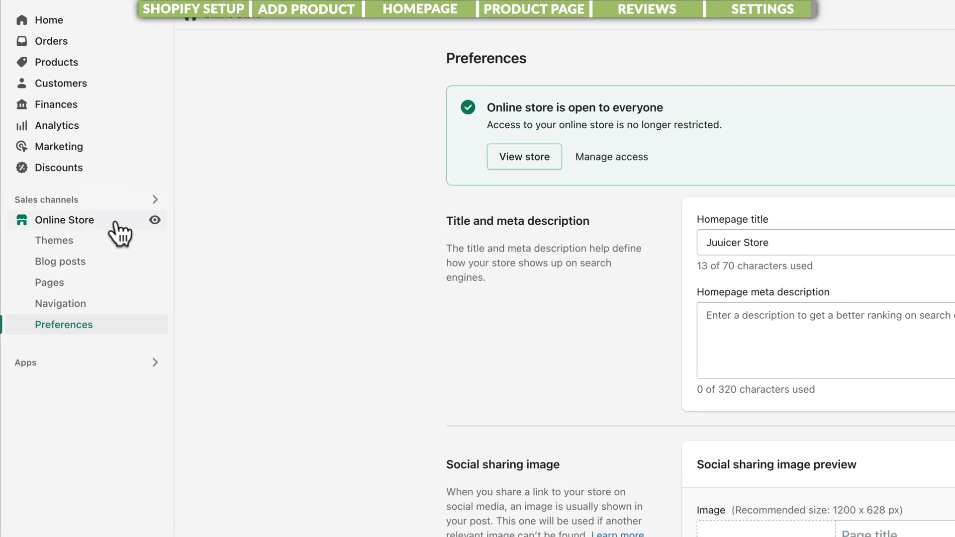
Test the live storefront by adding one yellow Juuicer™ Portable Blender to the cart from its product page and proceeding to checkout.
left_click(155, 220)
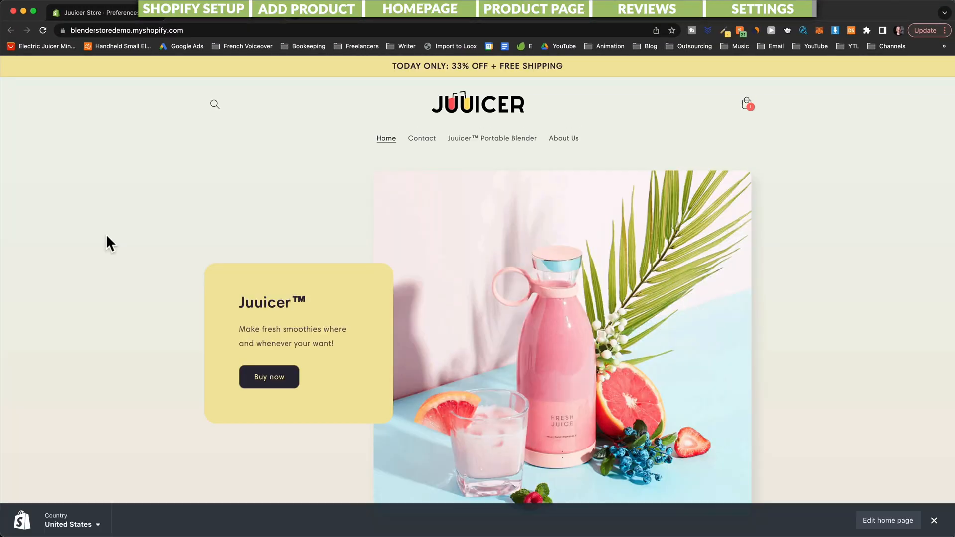
scroll(427, 230, "down", 5)
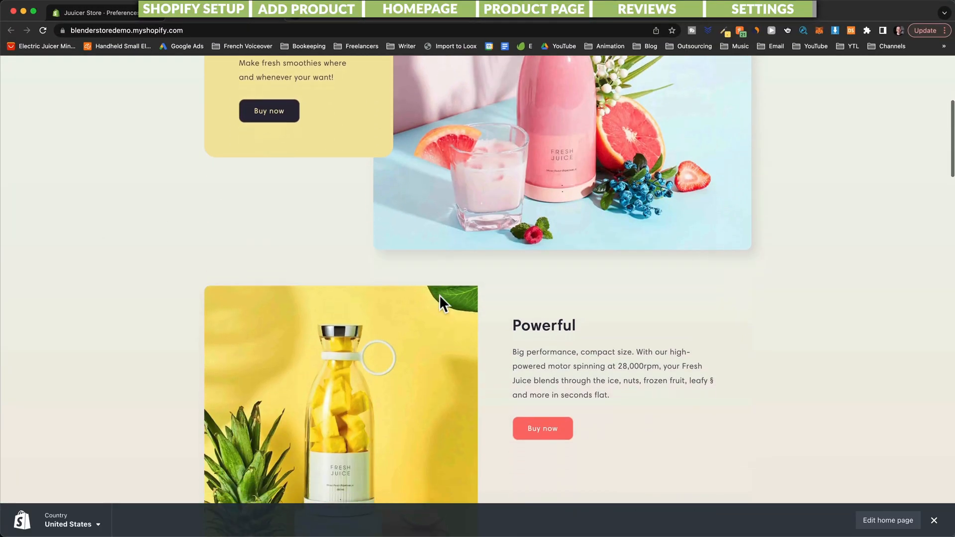
scroll(440, 295, "up", 5)
left_click(279, 384)
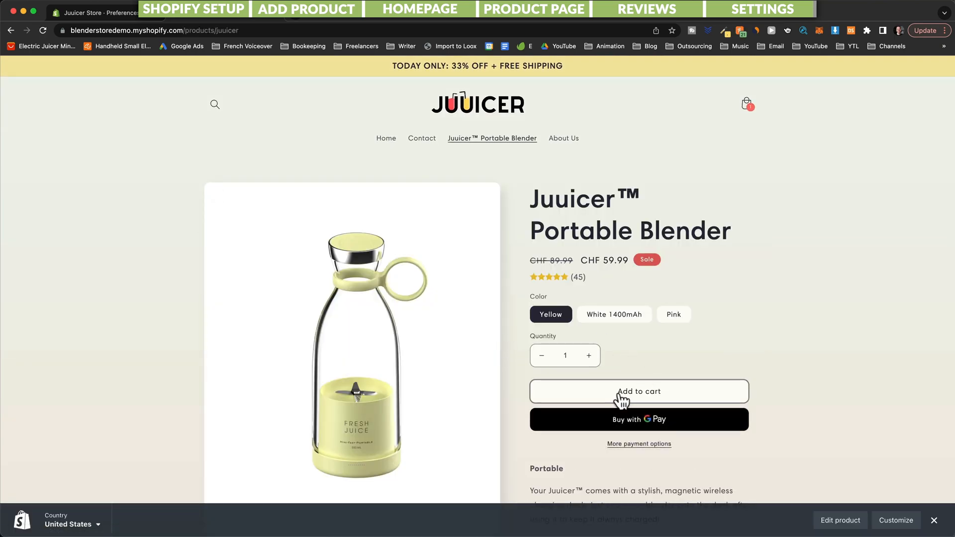
left_click(620, 392)
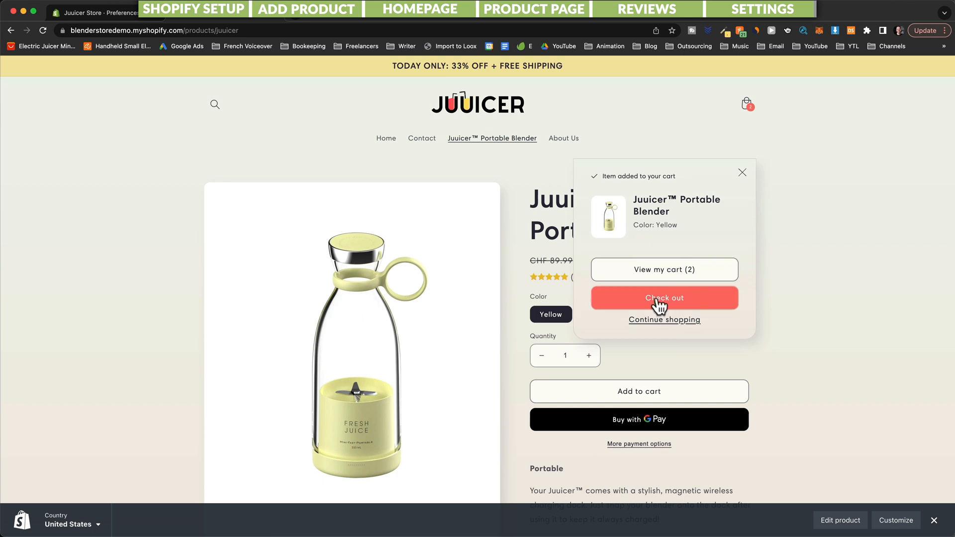
left_click(660, 301)
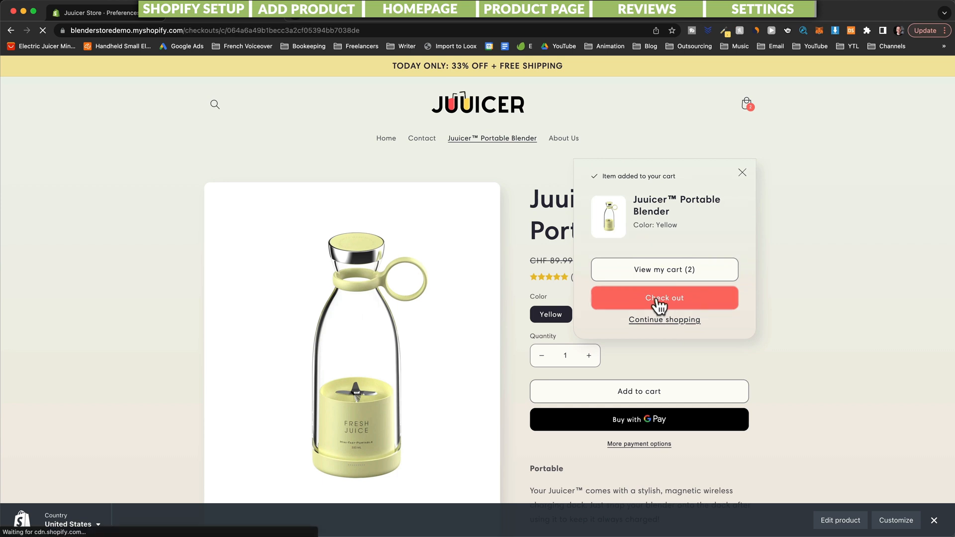